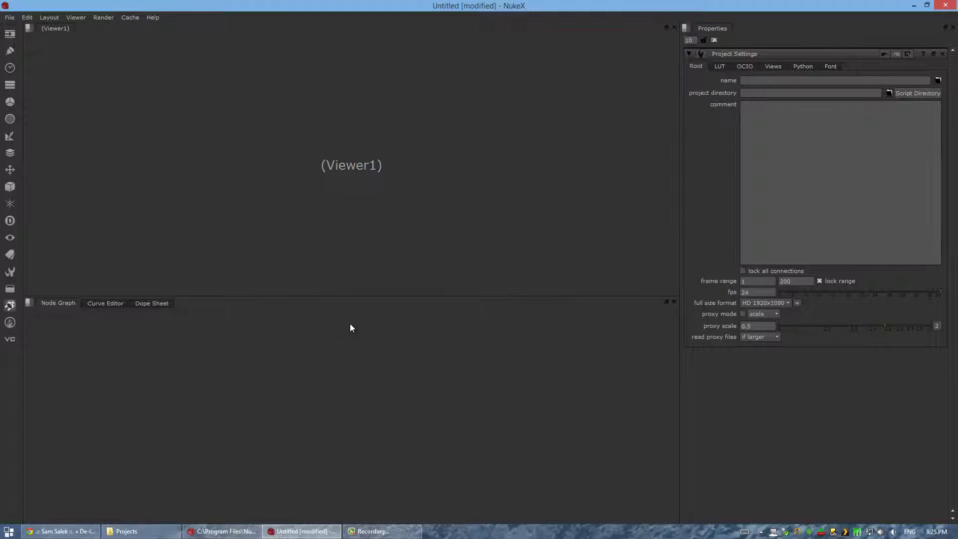
Step: Open the recent script demon.nk from the DemonFace folder and restore its autosave file
drag(362, 298, 363, 301)
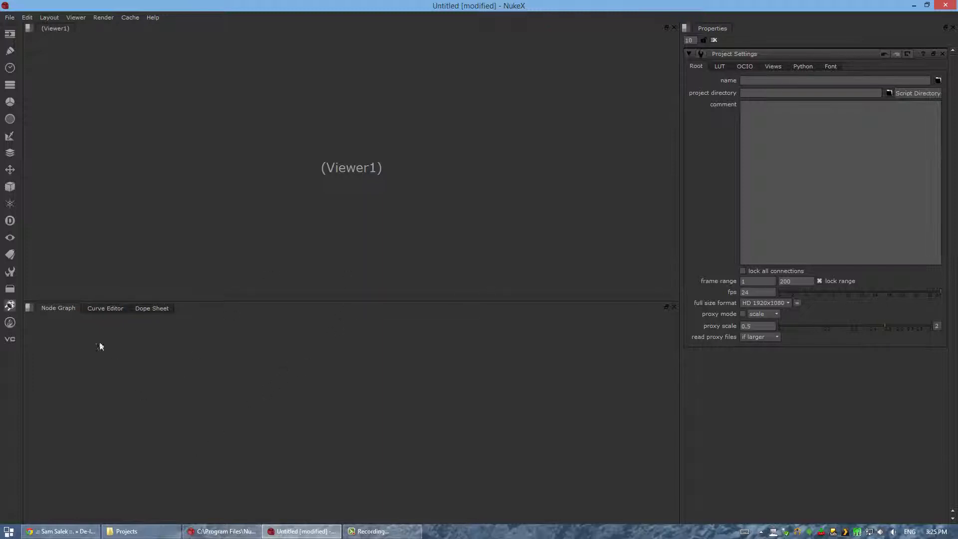
click(87, 308)
click(72, 309)
click(11, 18)
mouse_move(47, 79)
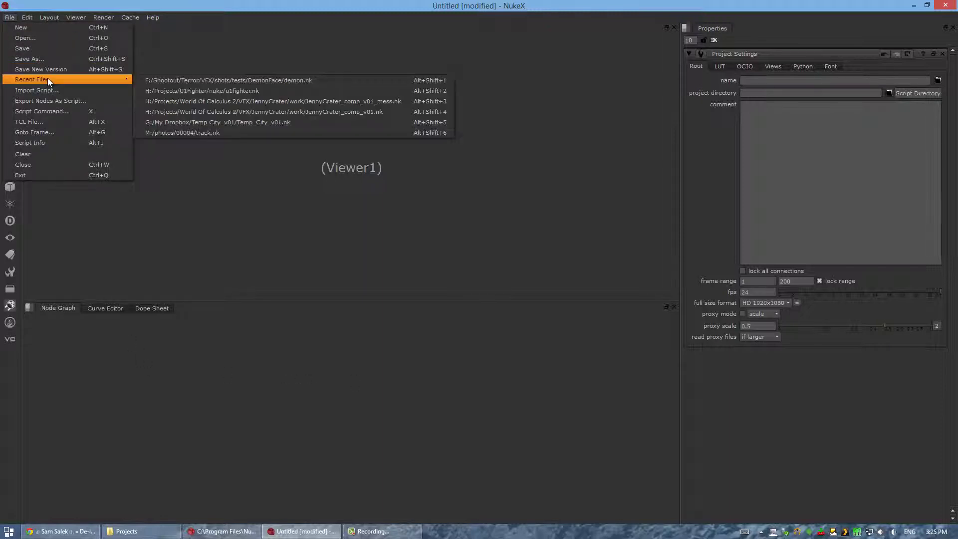
click(177, 83)
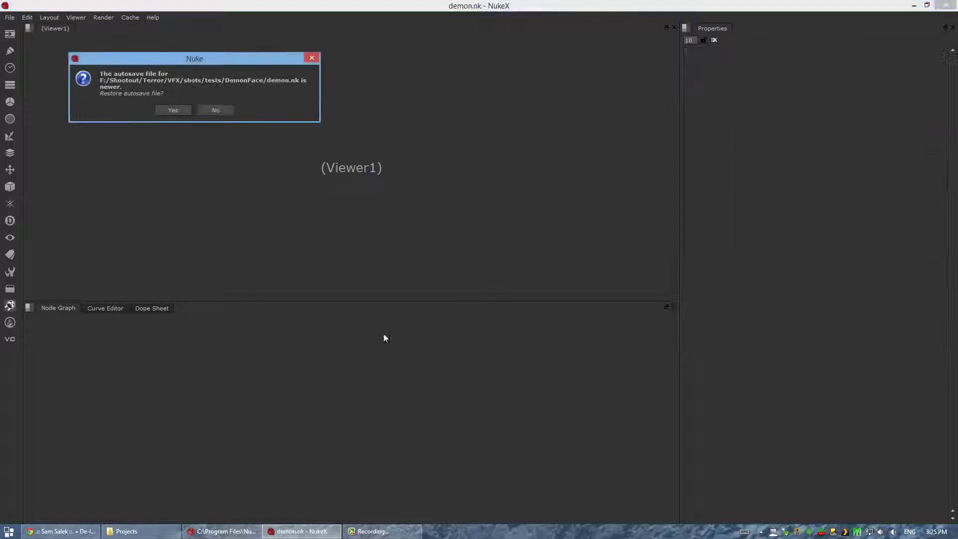
click(186, 108)
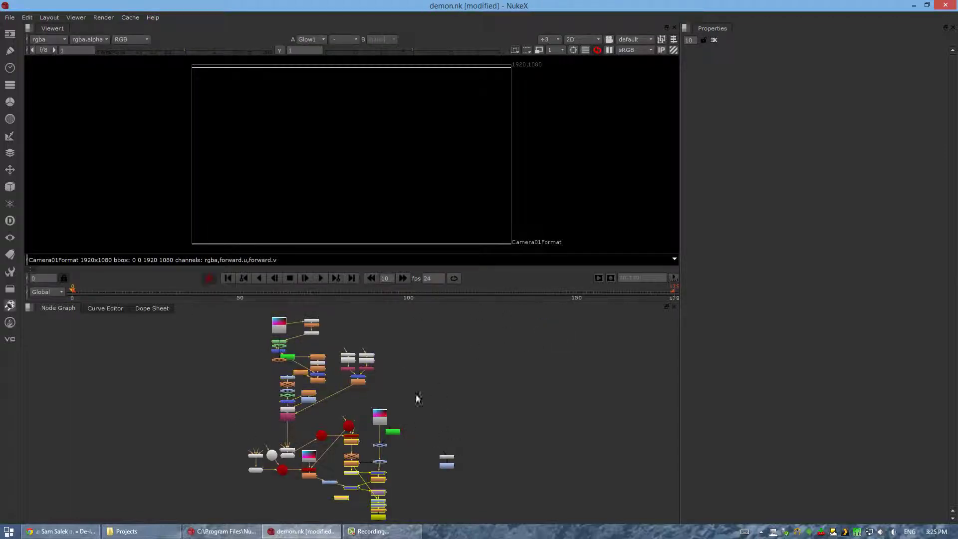
Step: Display the original Camera01 footage in the viewer, followed by the final Glow1 output, to compare them
middle_drag(457, 407, 470, 391)
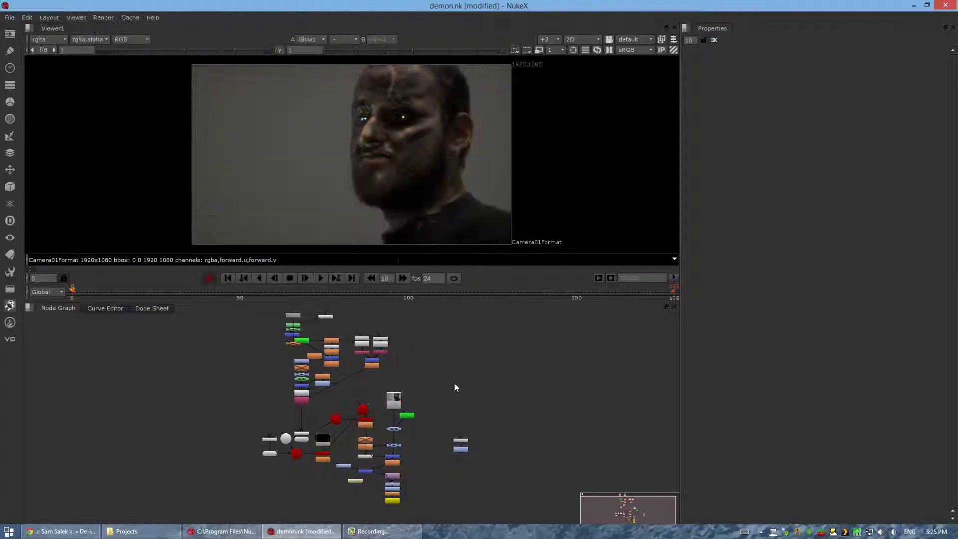
middle_drag(366, 384, 383, 435)
ctrl+shift+click(395, 432)
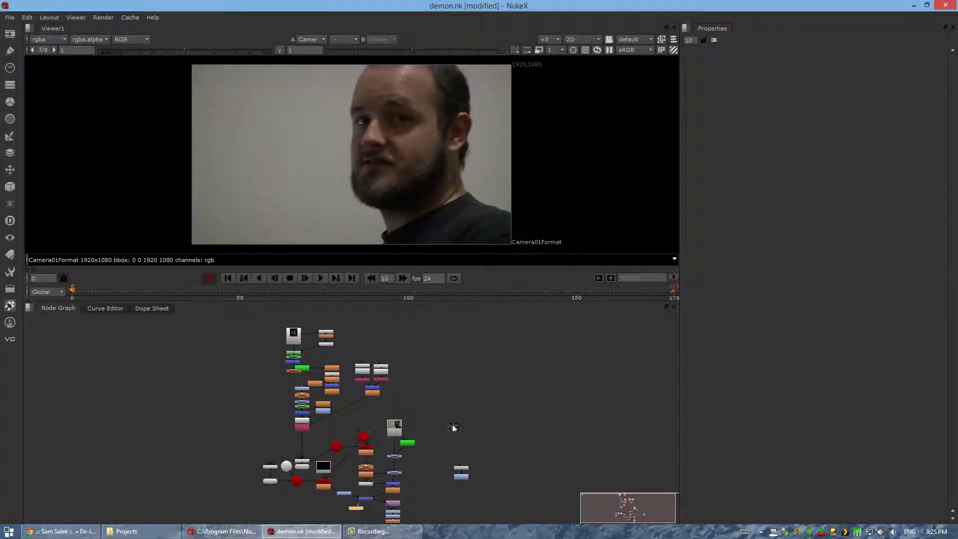
middle_drag(453, 426, 447, 328)
click(391, 423)
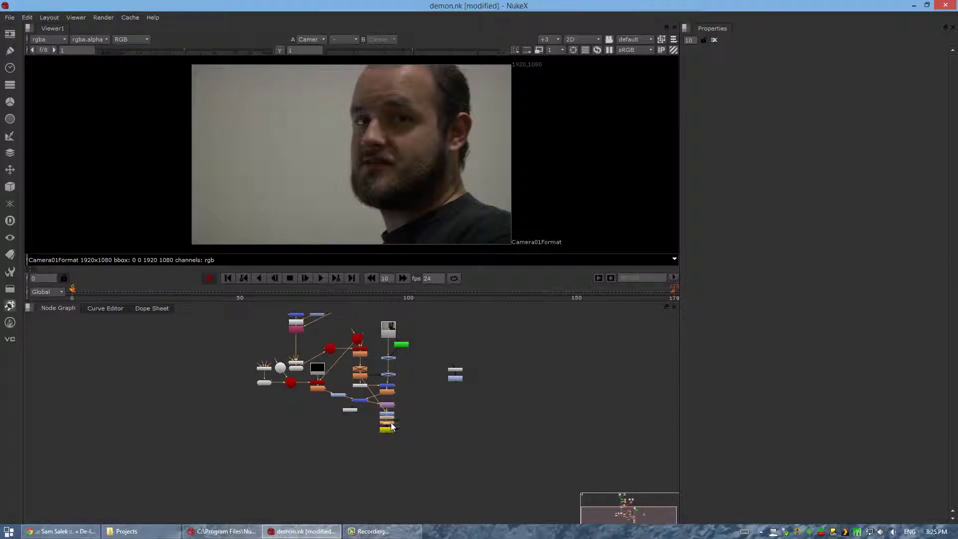
key(1)
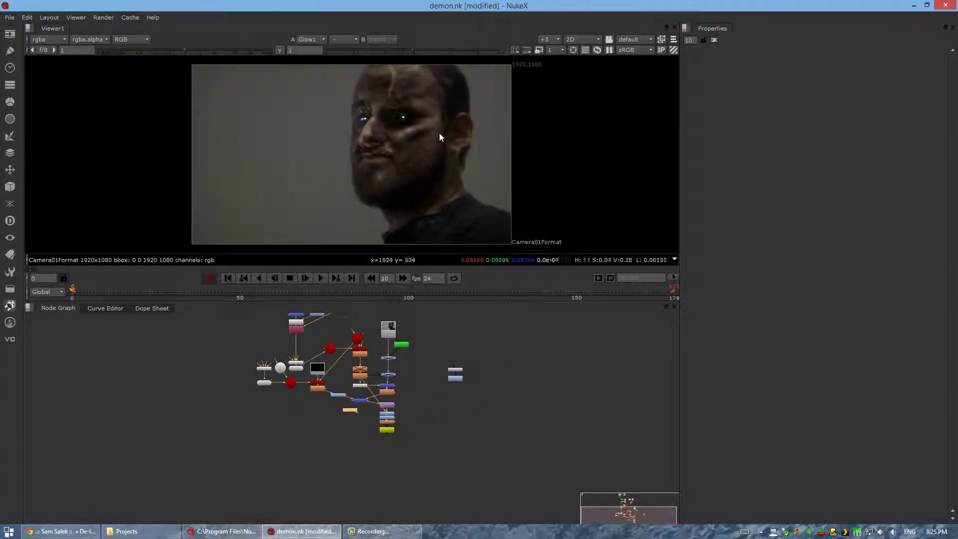
Step: Examine the node graph from the faceReader node to the Write node, nudging the faceReader and camera nodes slightly up
middle_drag(460, 387, 442, 454)
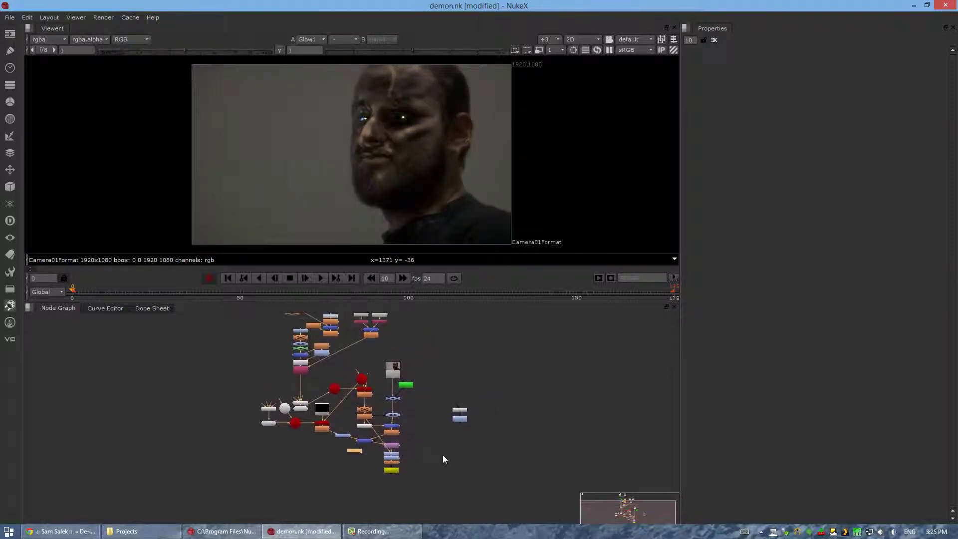
middle_drag(364, 410, 369, 515)
drag(298, 382, 297, 368)
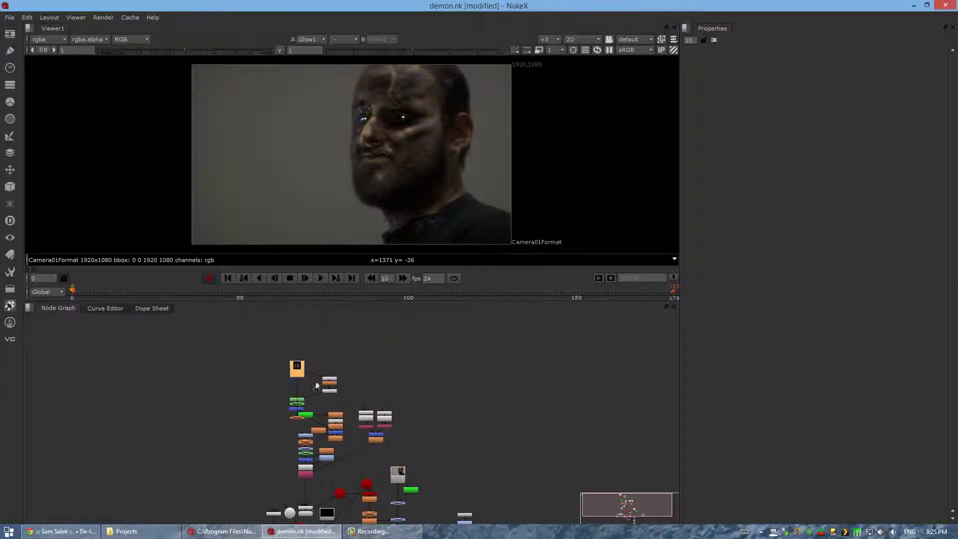
middle_drag(388, 497, 388, 416)
scroll(399, 475, up, 2)
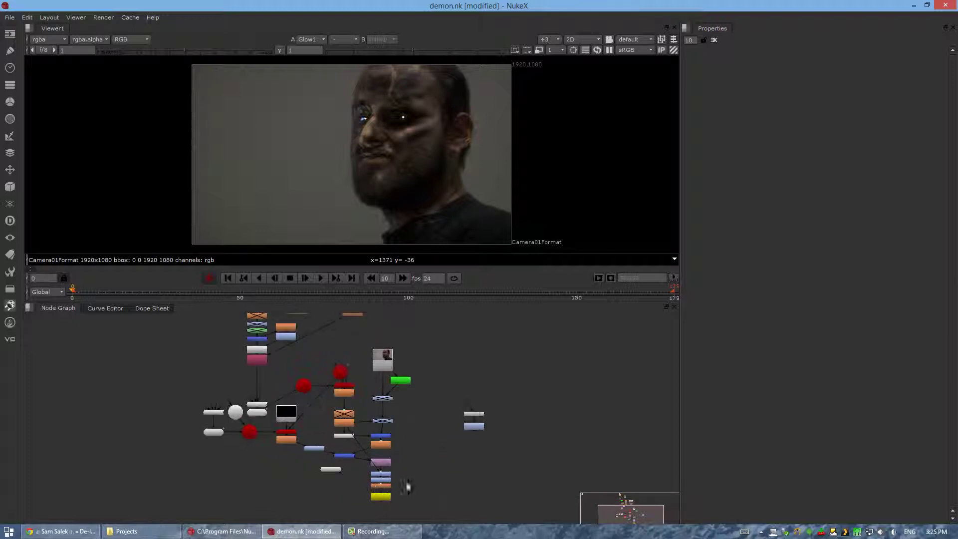
middle_drag(376, 482, 358, 426)
scroll(354, 415, up, 3)
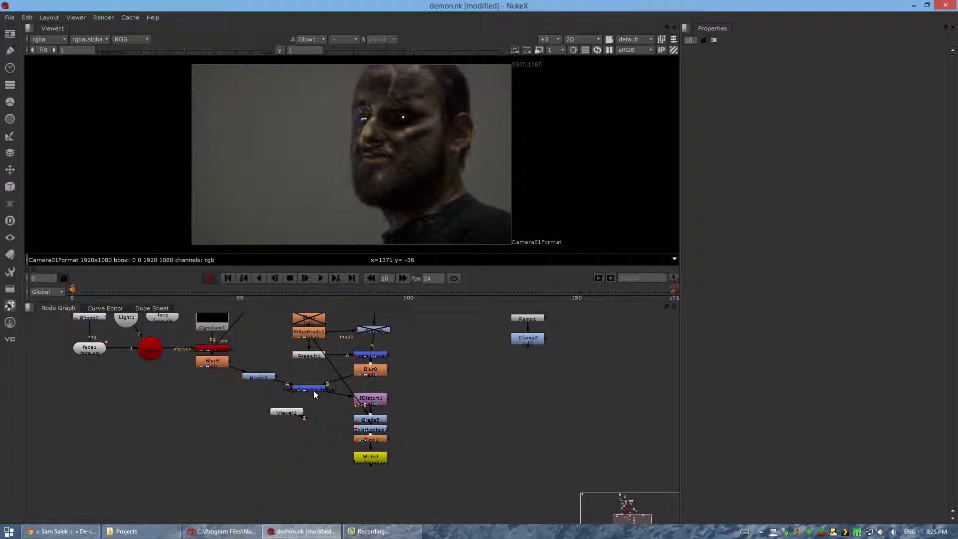
middle_drag(270, 321, 346, 434)
middle_drag(336, 346, 357, 433)
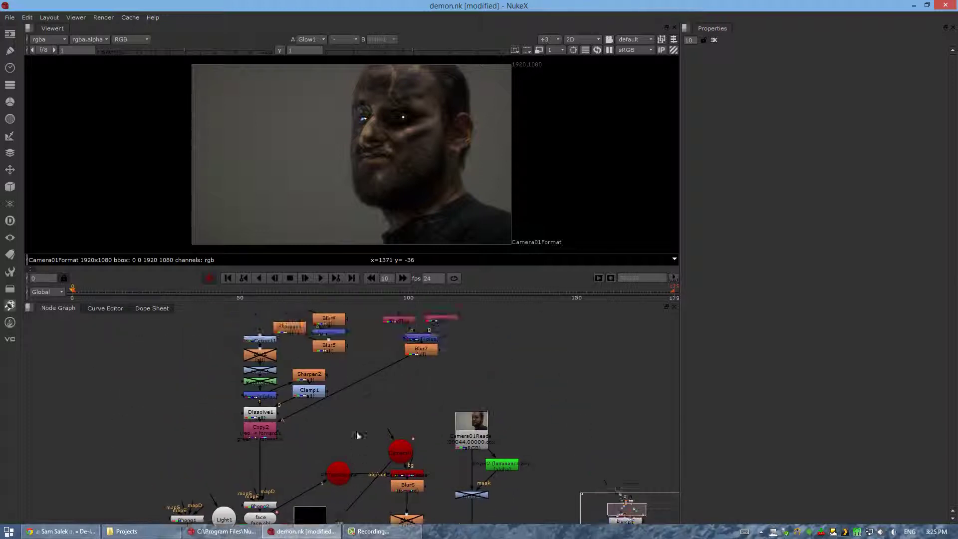
middle_drag(365, 383, 418, 357)
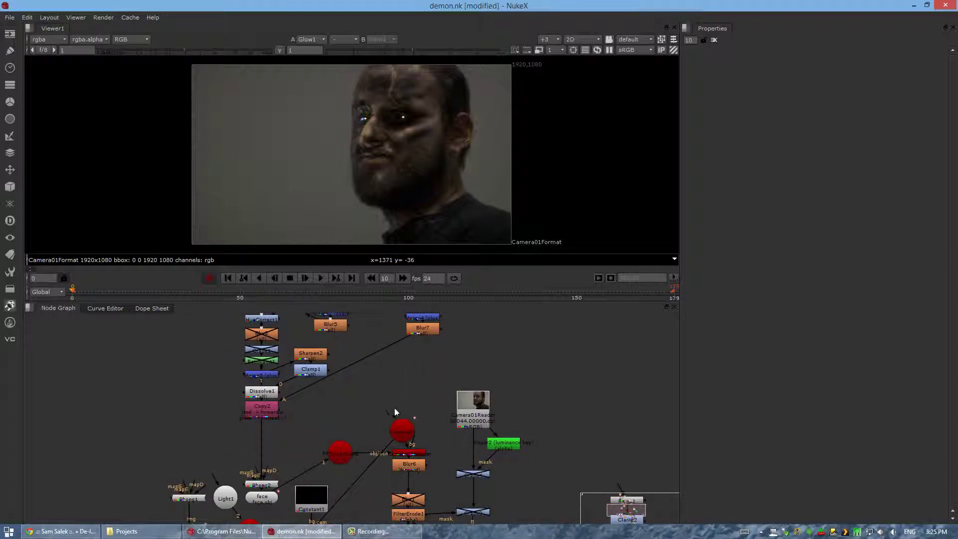
drag(398, 423, 405, 402)
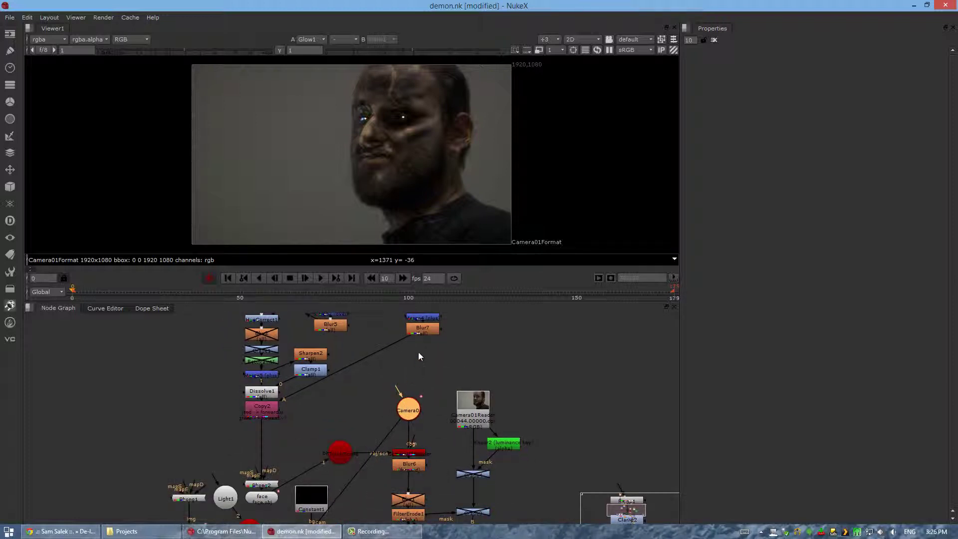
middle_drag(426, 353, 456, 492)
middle_drag(358, 373, 393, 423)
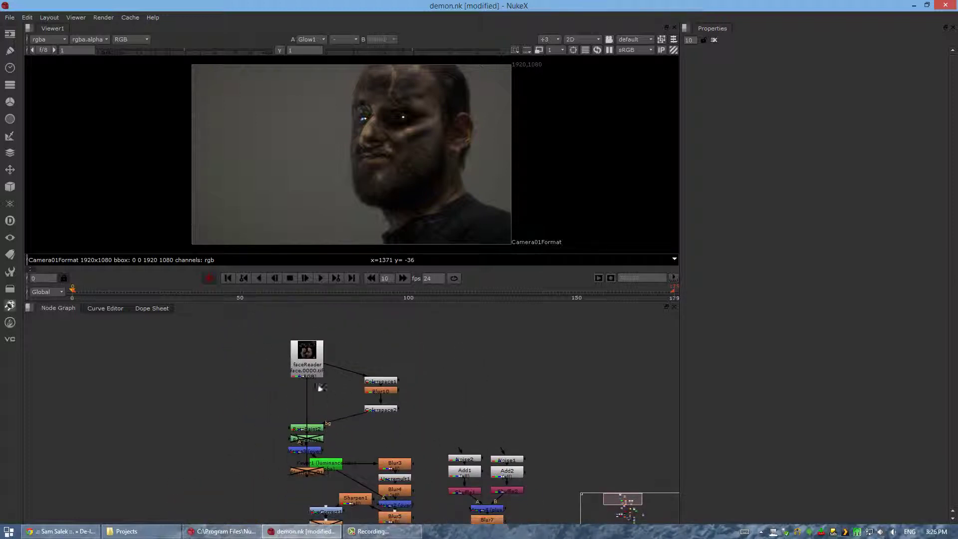
Step: Shift the faceReader column in line with the luminance keyer and return faceReader above the disabled orange node
drag(240, 333, 334, 434)
click(393, 441)
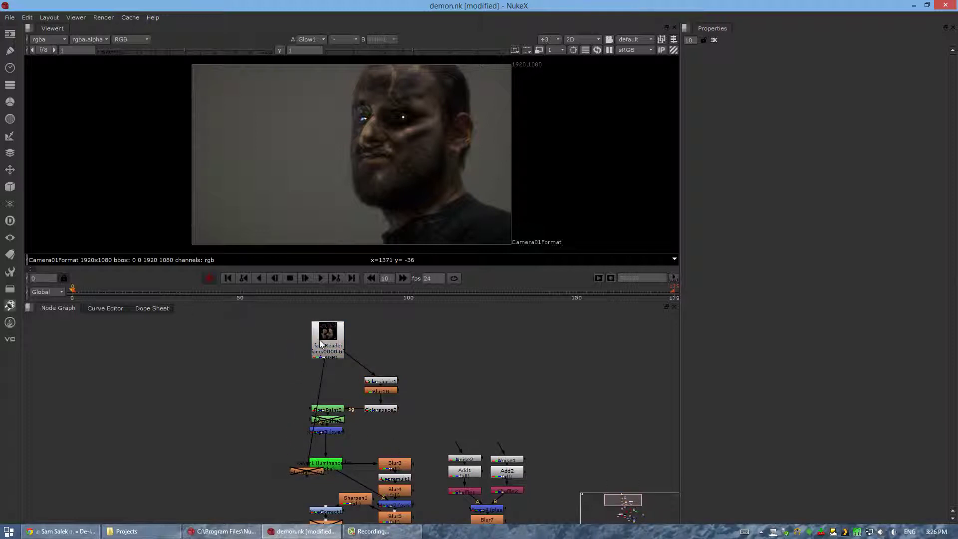
drag(323, 339, 302, 339)
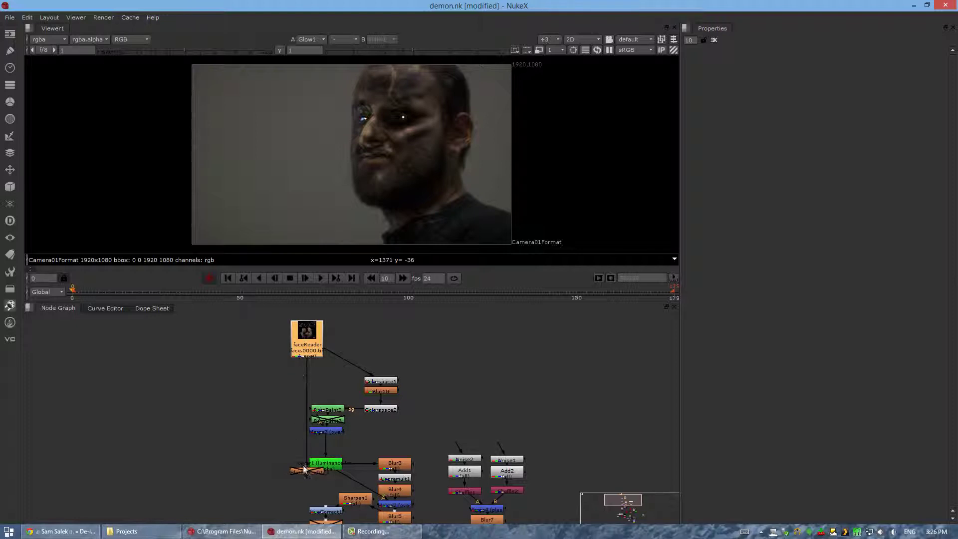
Step: Place the faceReader node directly above the Blur10 branch and the disabled orange node level with it on its left
drag(304, 470, 262, 367)
click(436, 393)
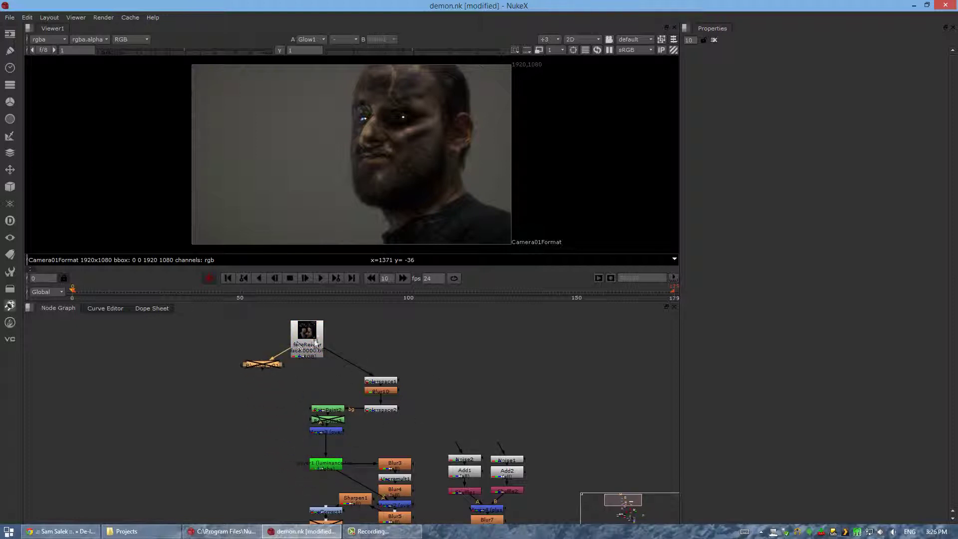
drag(315, 339, 388, 336)
drag(265, 360, 263, 336)
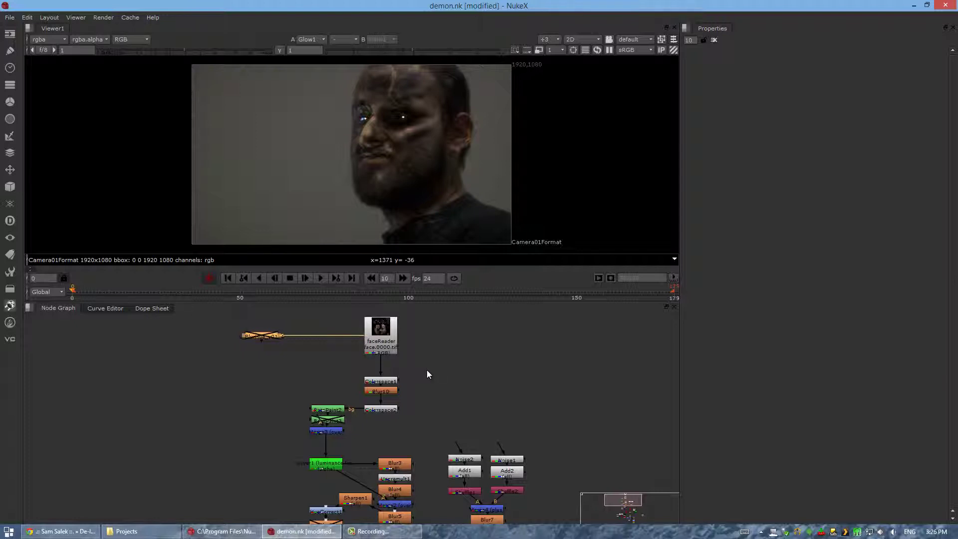
click(427, 371)
Step: Move the noise branch ending in Blur7 to the left side of the main column, beside the Copy2 node
scroll(428, 371, down, 4)
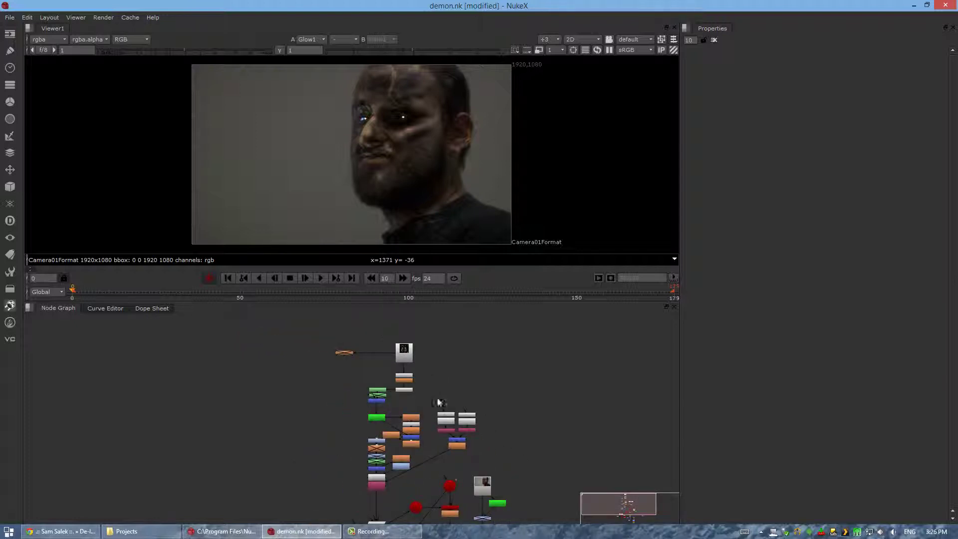
middle_drag(443, 403, 370, 373)
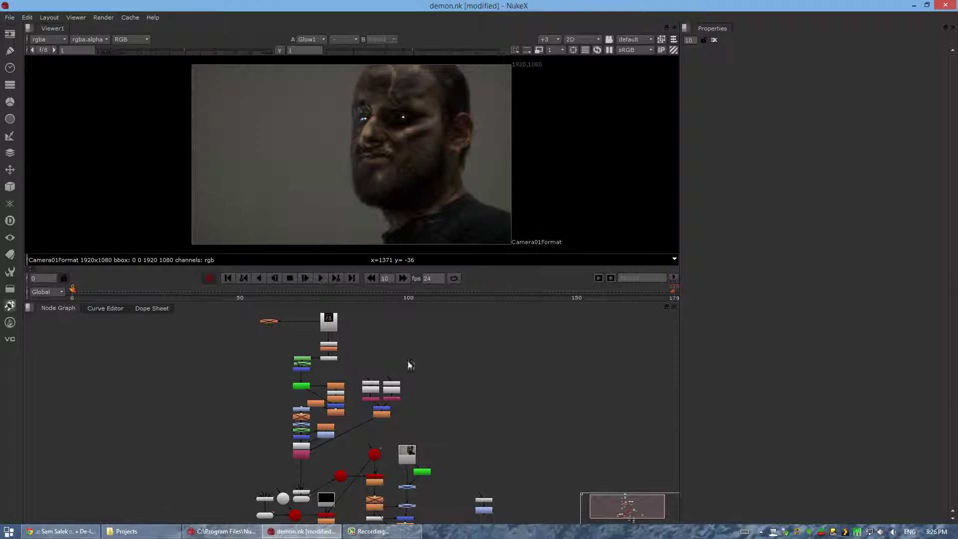
drag(412, 354, 275, 453)
key(ctrl+z)
drag(417, 349, 262, 456)
drag(214, 406, 289, 474)
click(289, 474)
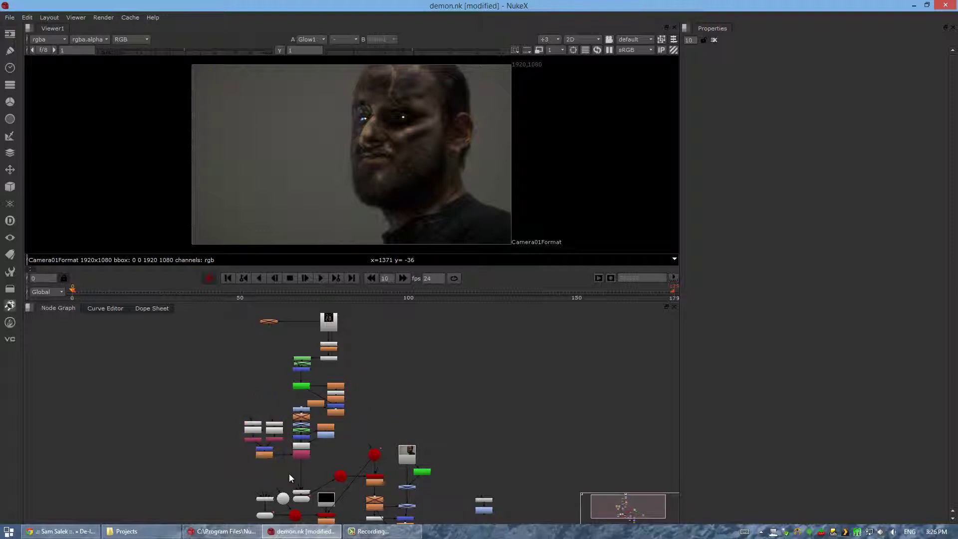
Step: Narrow the node toolbar slightly and make the viewer pane taller by lowering the divider above the node graph
middle_drag(366, 481, 369, 527)
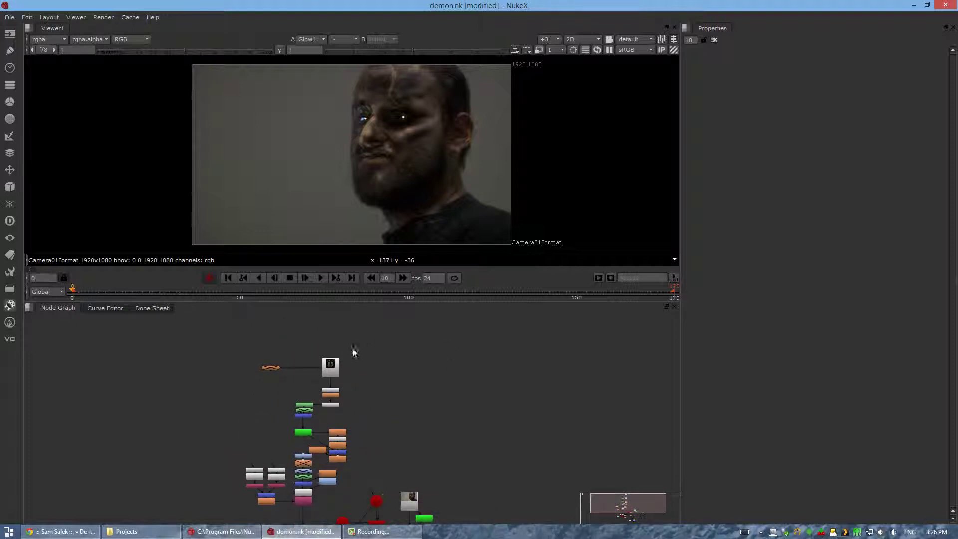
scroll(328, 372, up, 5)
scroll(465, 381, down, 3)
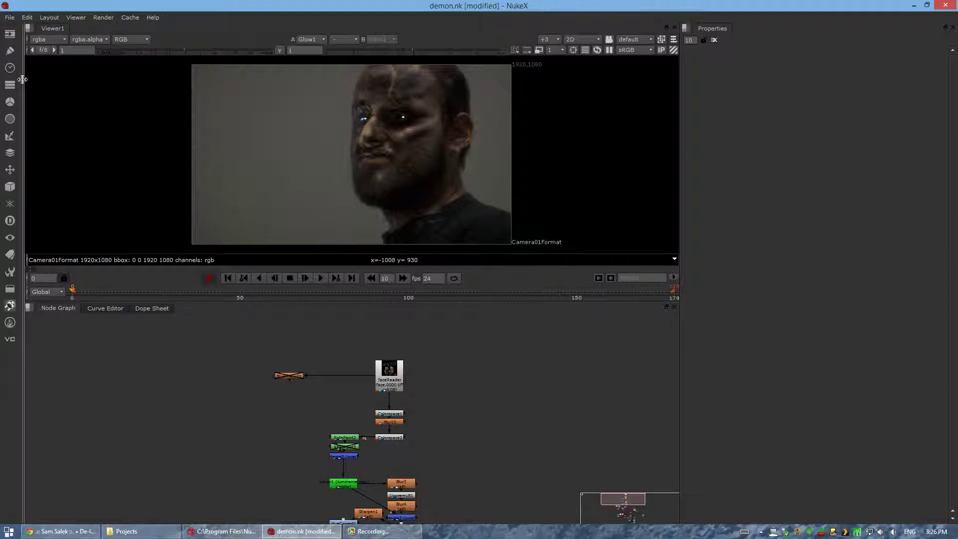
drag(24, 80, 21, 80)
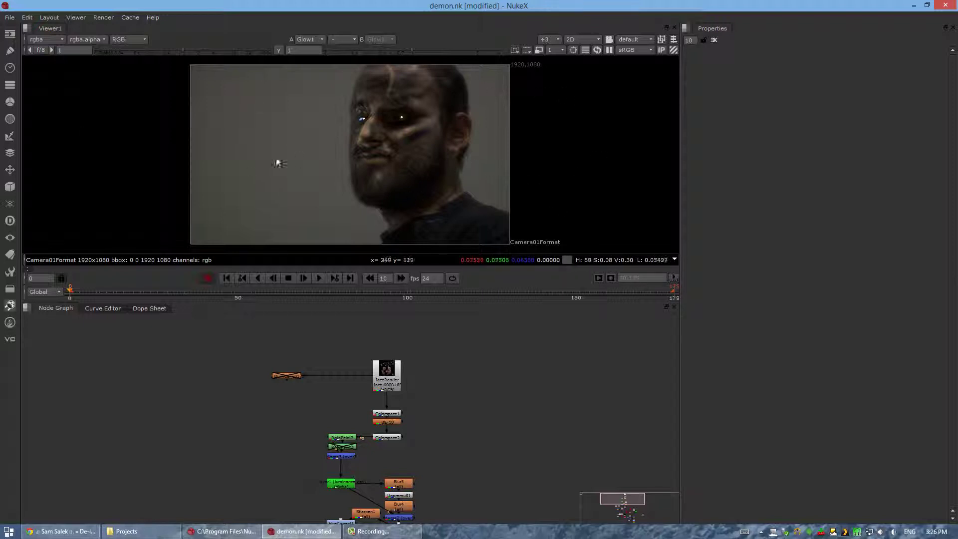
drag(241, 306, 241, 333)
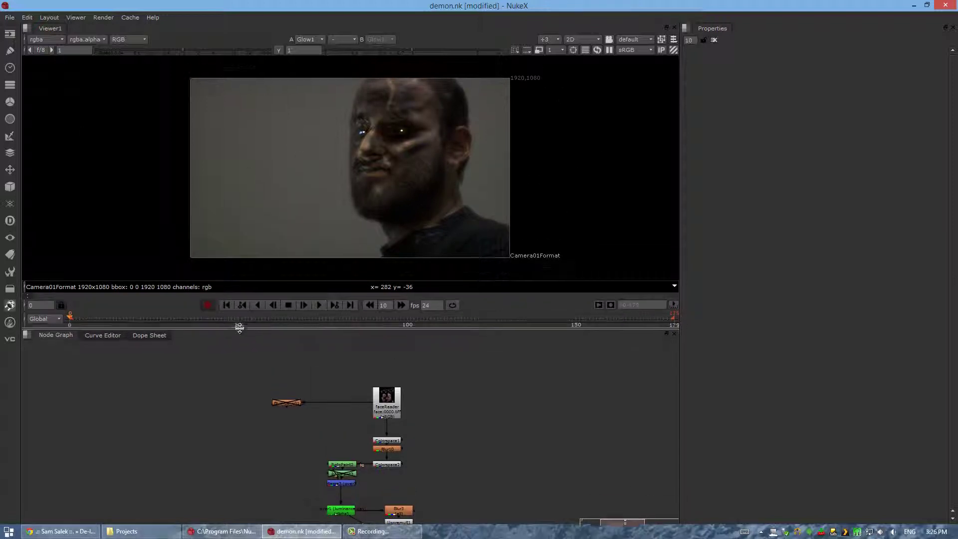
scroll(418, 187, down, 1)
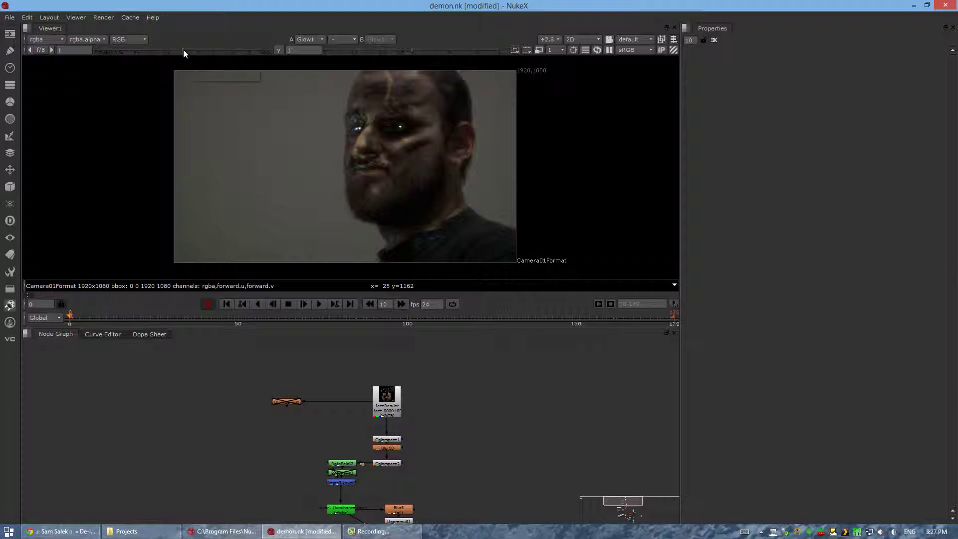
Step: Try the viewer gain at 1.05 and 11.5, resetting it to its default after each test
mouse_move(184, 51)
mouse_down()
mouse_move(267, 60)
mouse_move(184, 53)
mouse_up()
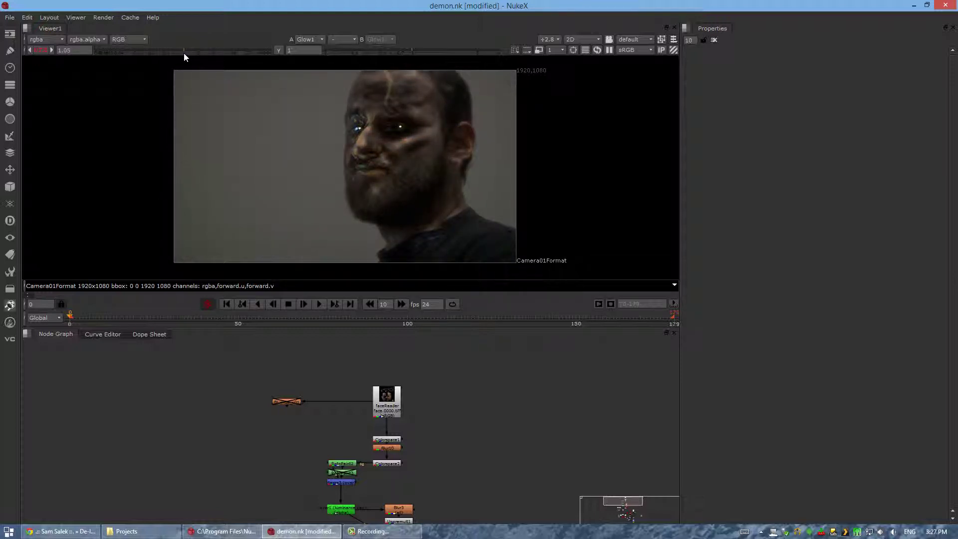
click(41, 50)
click(212, 54)
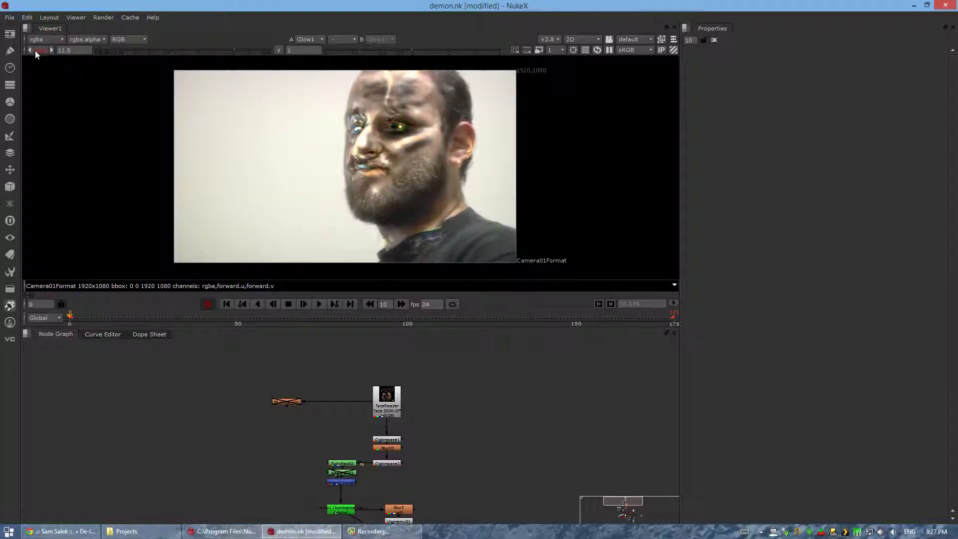
click(40, 51)
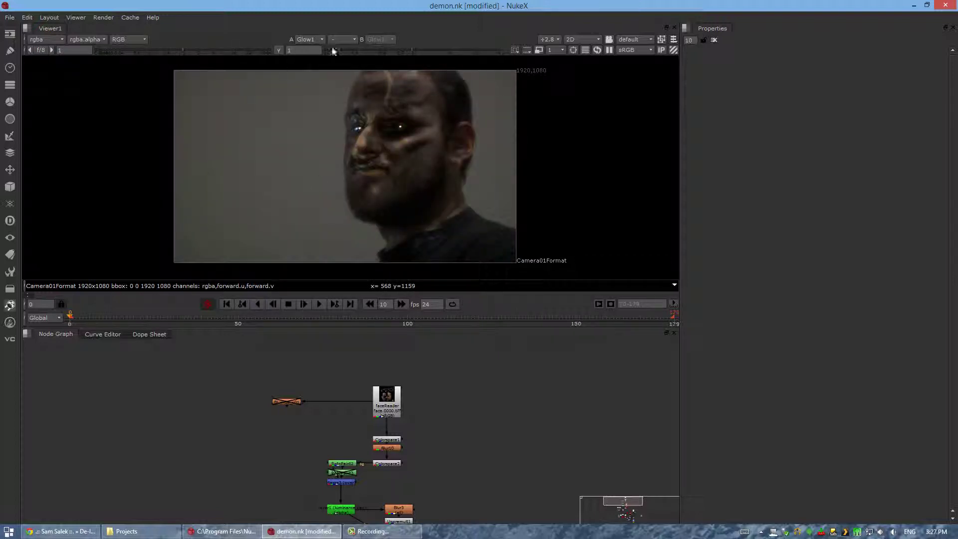
Step: Try the viewer gamma at 0.73 and 0.25, resetting it to its default after each test
drag(418, 51, 380, 49)
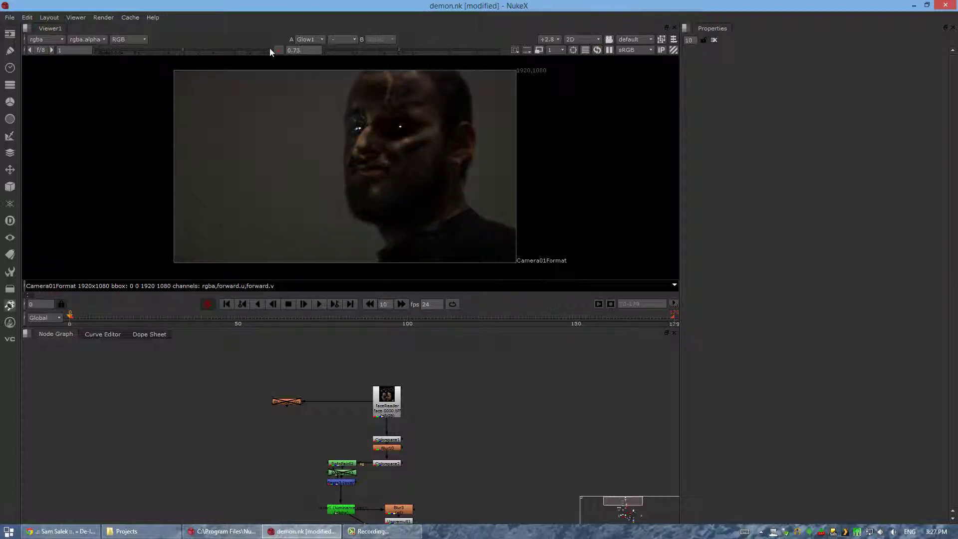
click(280, 50)
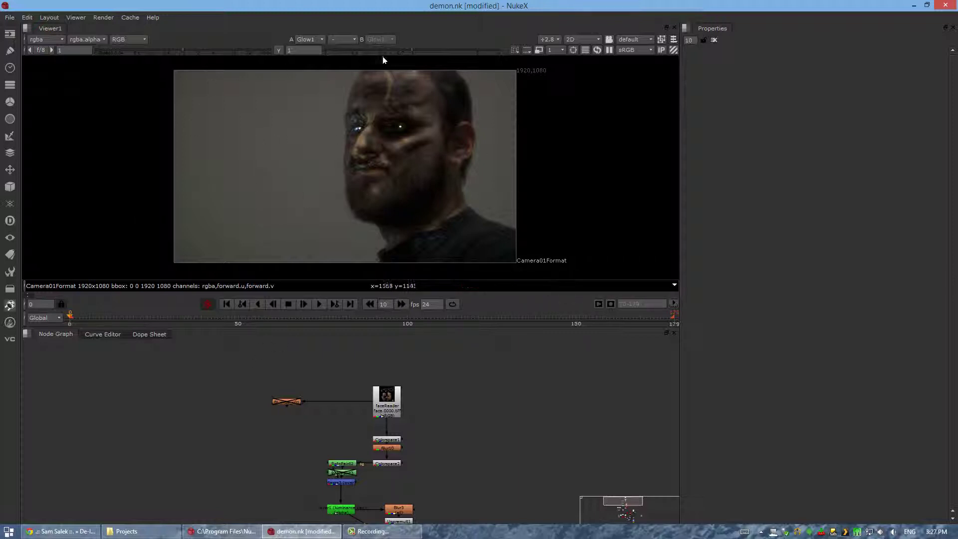
click(412, 50)
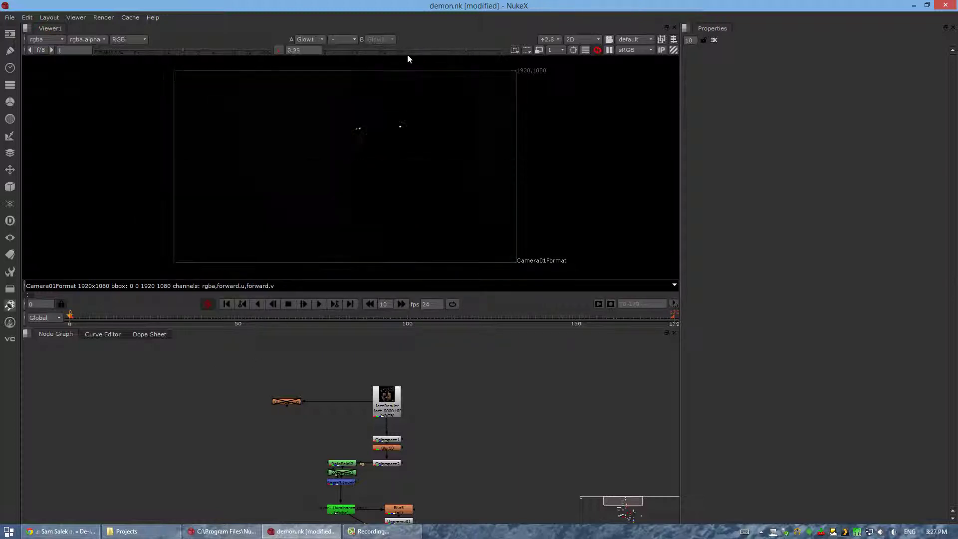
click(280, 51)
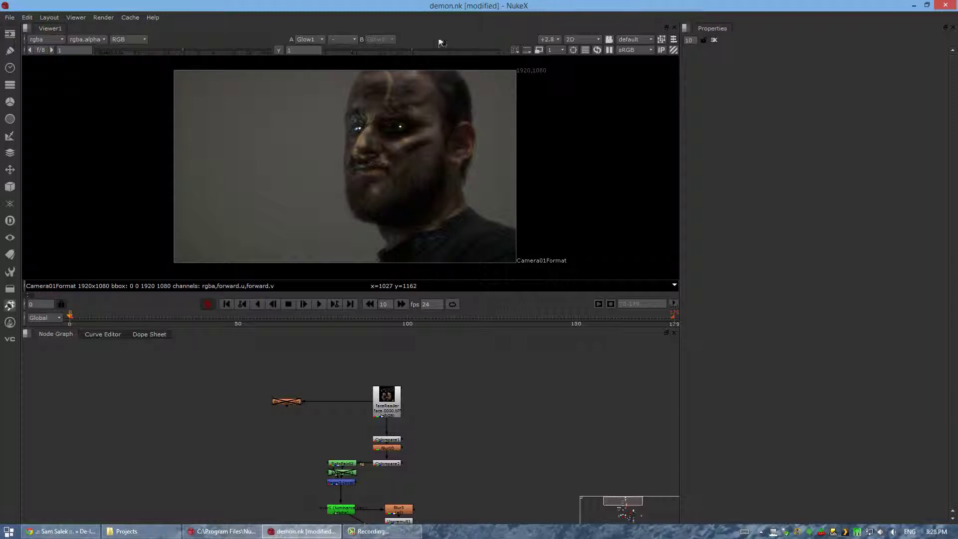
Step: Try the viewer's x1 and +1 zoom levels, and zoom back out until the whole frame is in view
click(552, 37)
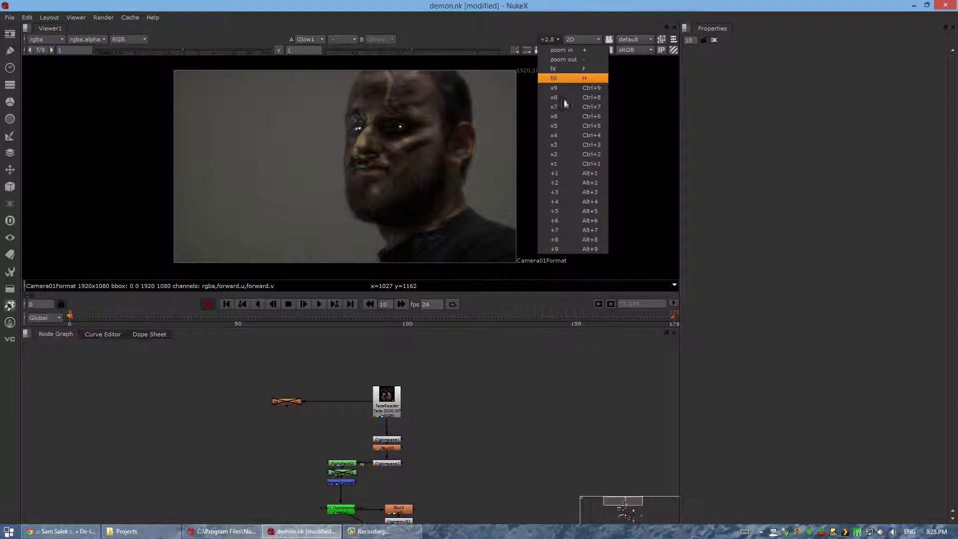
click(562, 164)
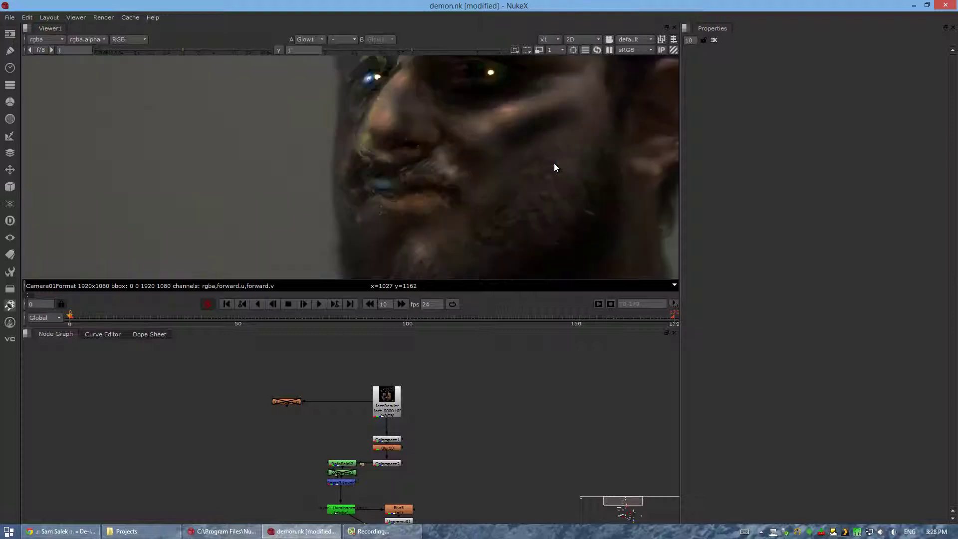
click(547, 39)
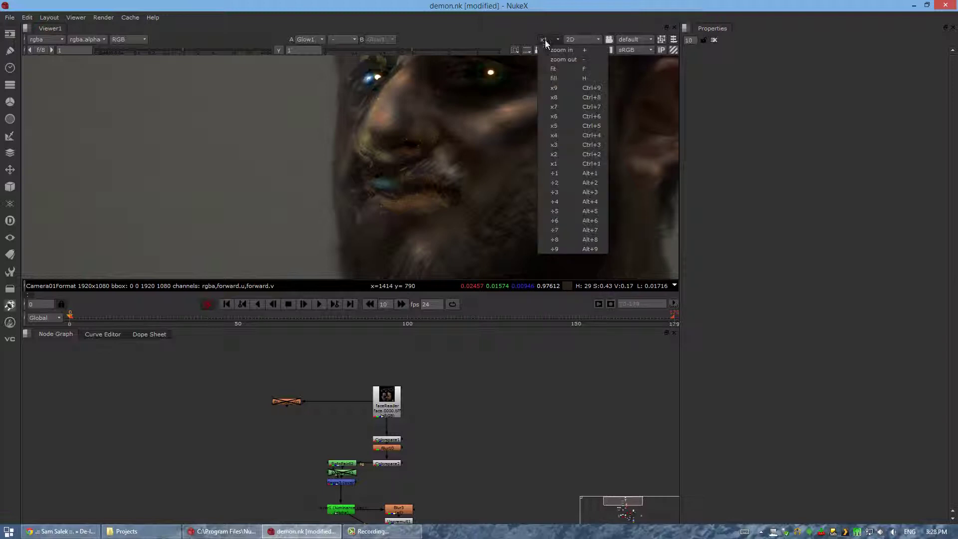
click(576, 176)
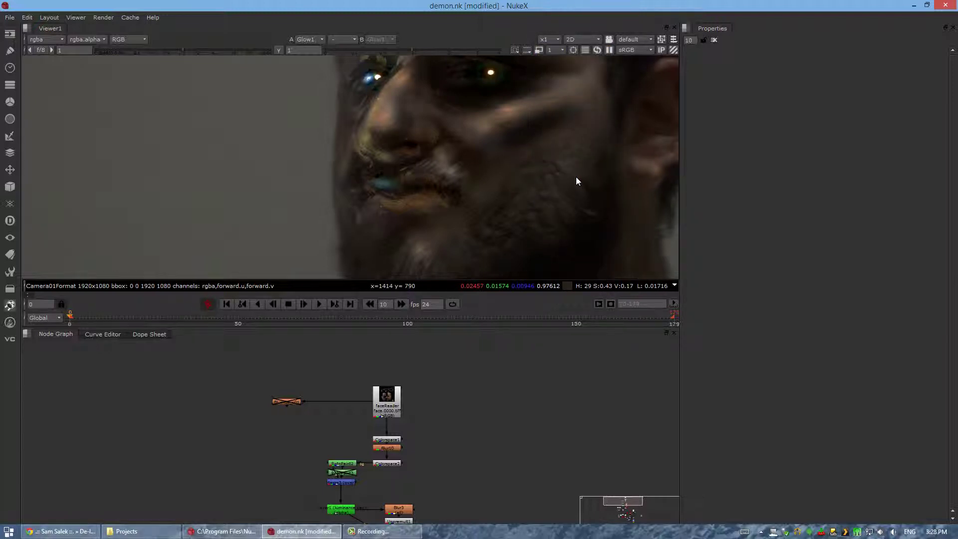
scroll(409, 149, up, 5)
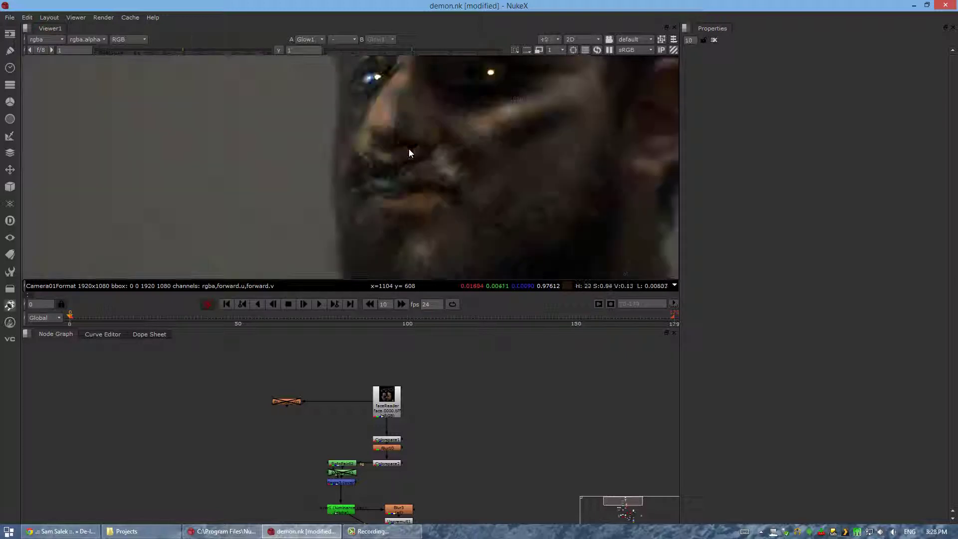
scroll(411, 149, down, 6)
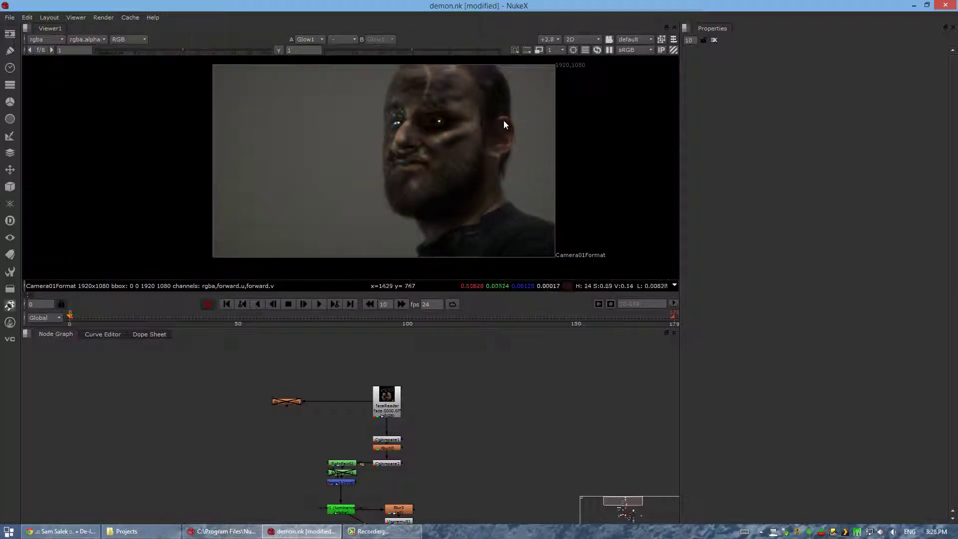
scroll(501, 121, down, 1)
click(583, 39)
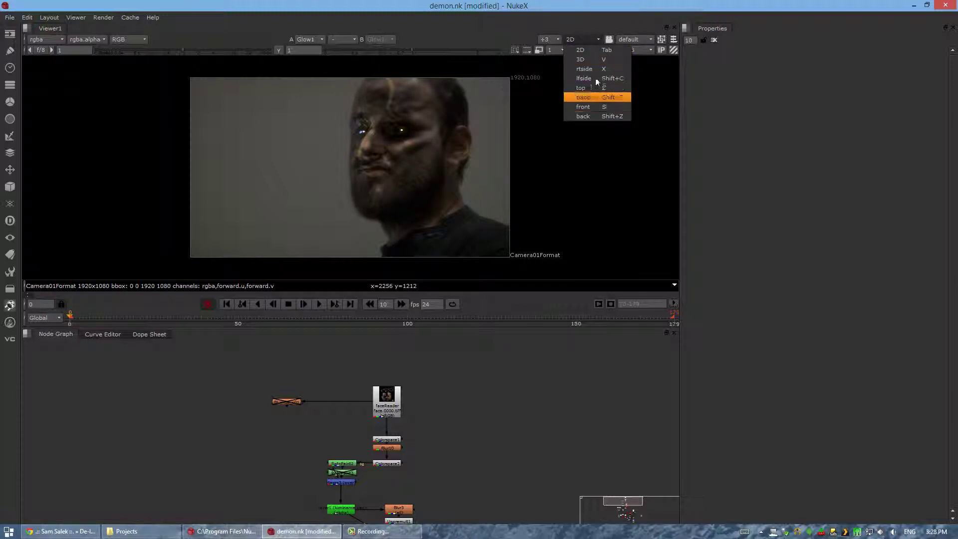
click(600, 150)
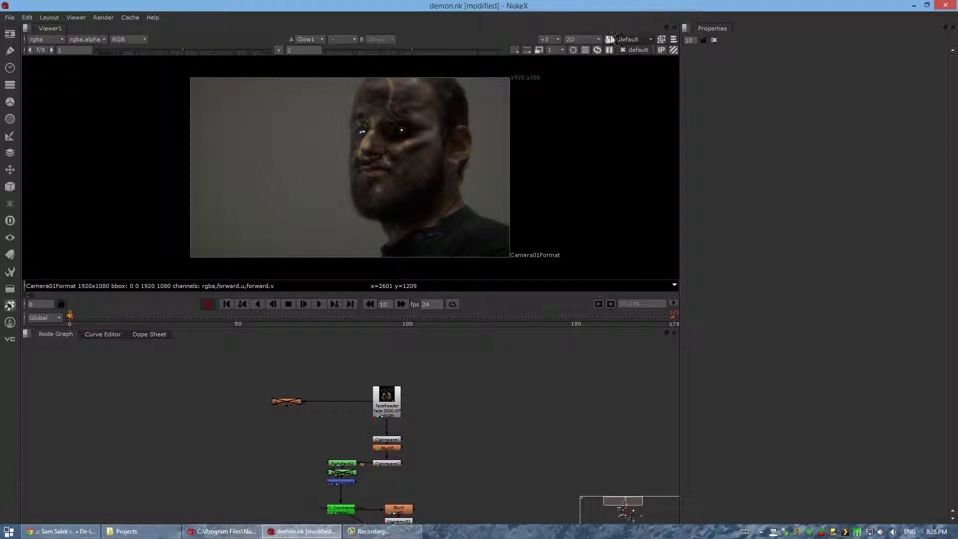
click(620, 38)
click(8, 19)
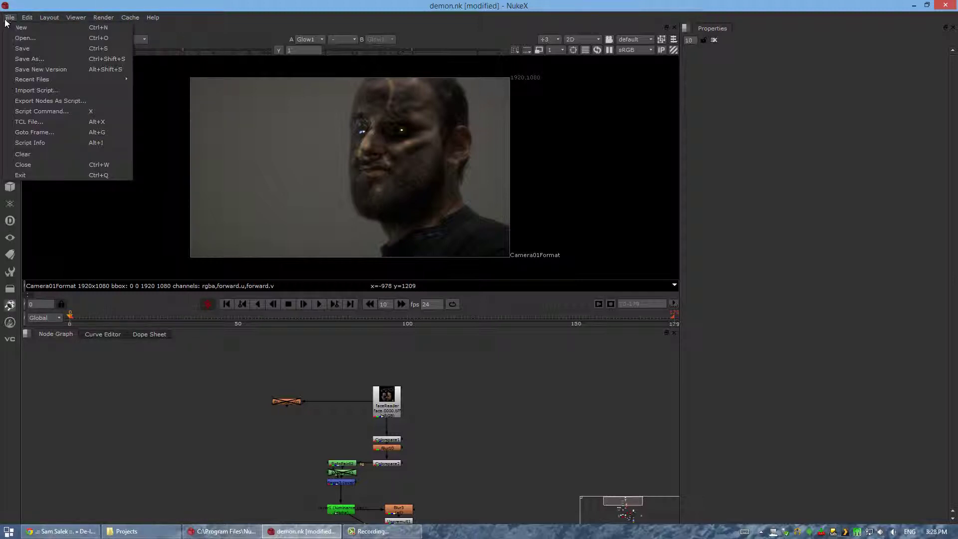
mouse_move(51, 16)
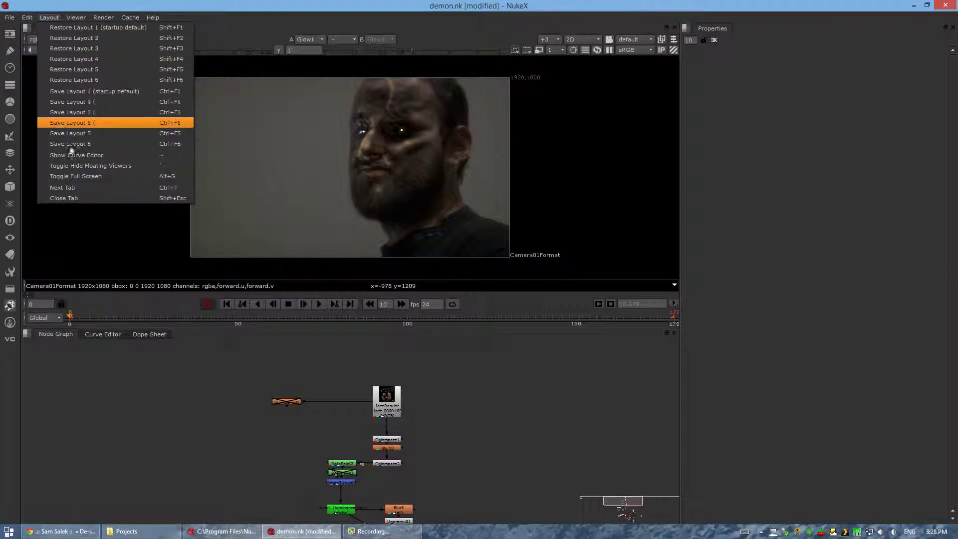
mouse_move(119, 17)
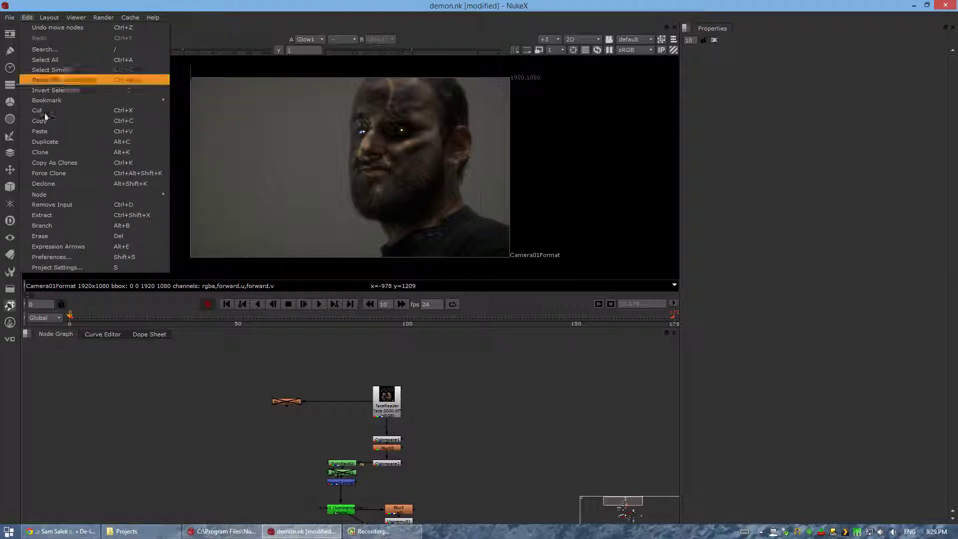
click(78, 424)
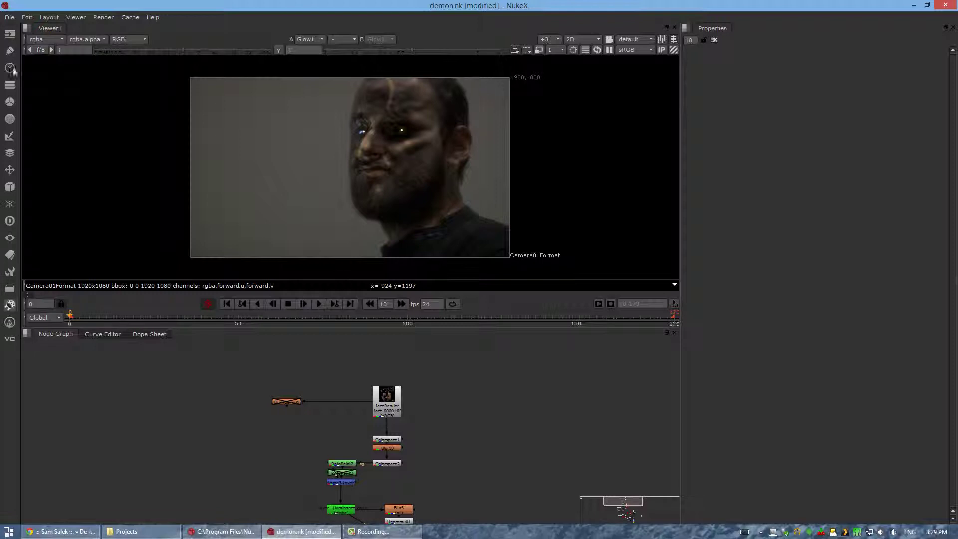
click(9, 33)
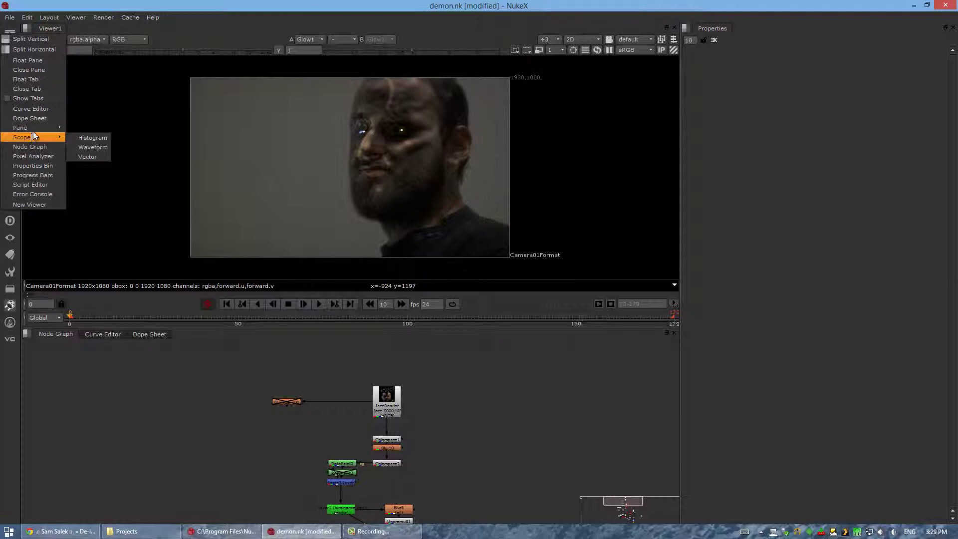
mouse_move(35, 130)
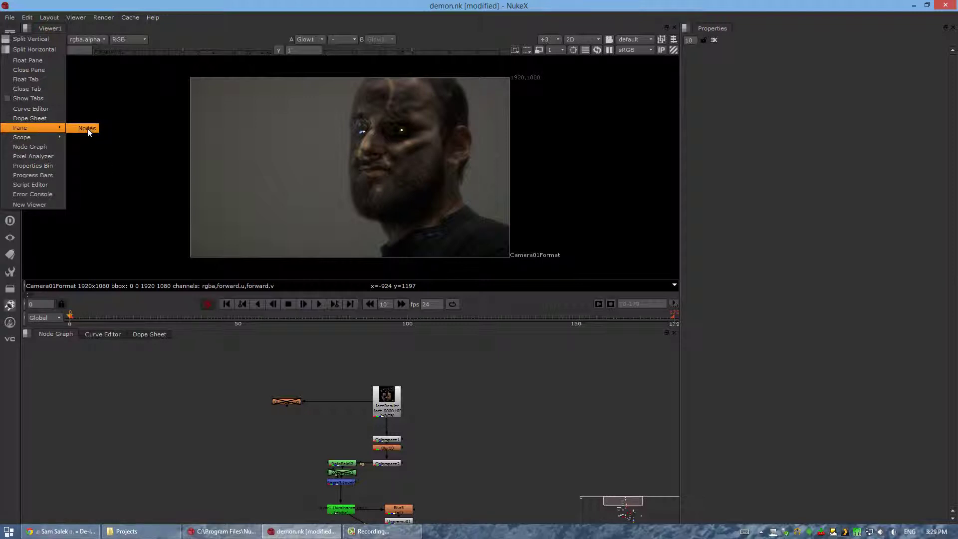
click(95, 392)
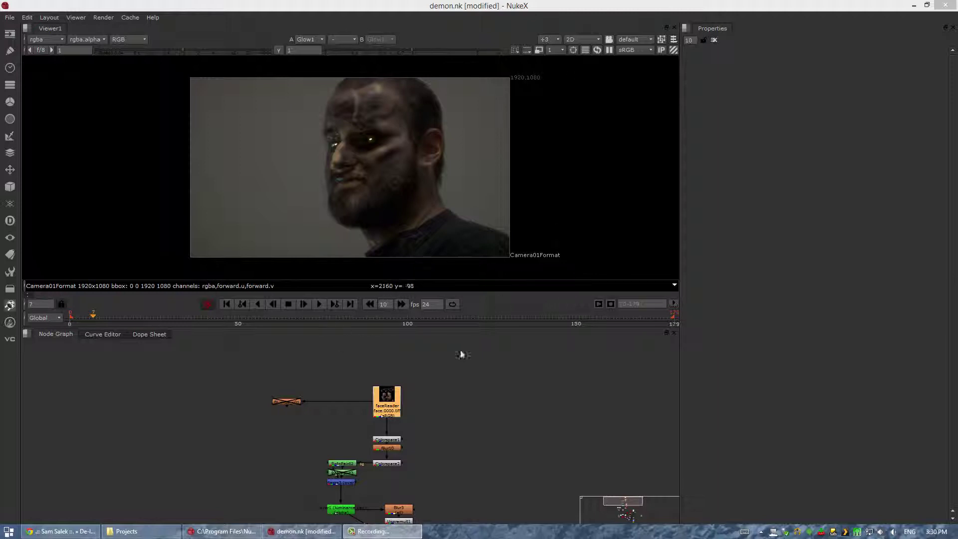
Step: Display the FaceReader node and the Camera01Reader plate in the viewer, one after the other
click(389, 392)
key(1)
middle_drag(495, 425, 324, 265)
middle_drag(352, 429, 299, 387)
click(297, 418)
key(1)
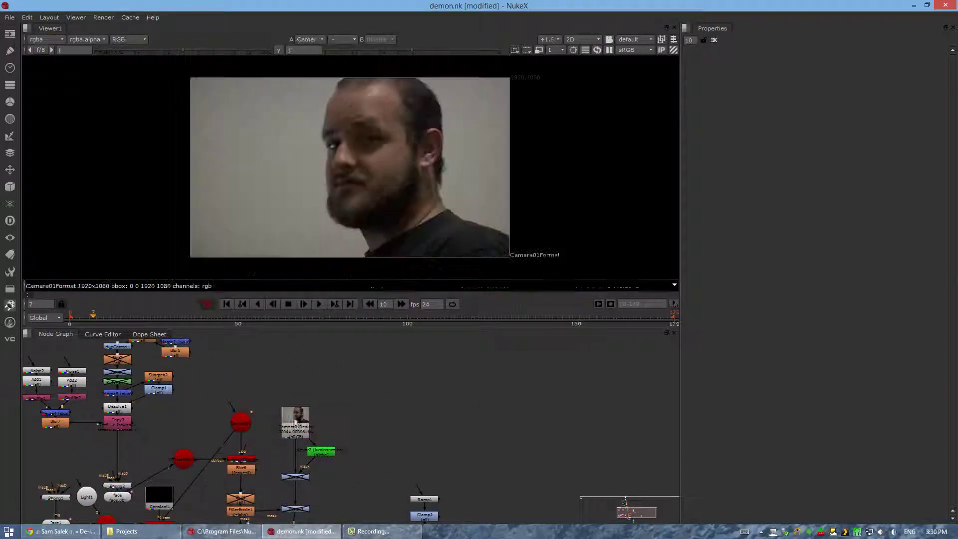
Step: Scrub the camera plate through the timeline to frame 50, and skip forward in 10-frame increments to frame 80
drag(113, 319, 379, 323)
drag(272, 309, 238, 314)
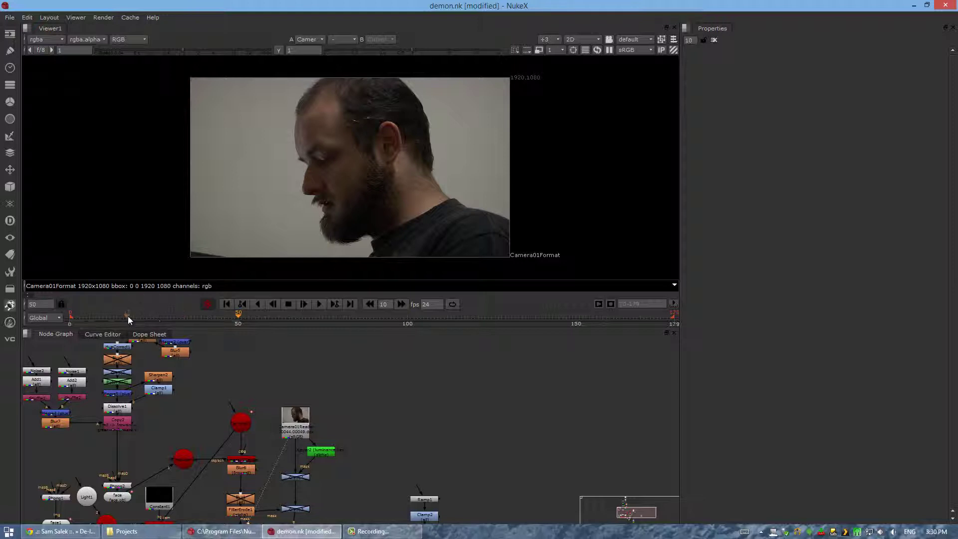
click(428, 304)
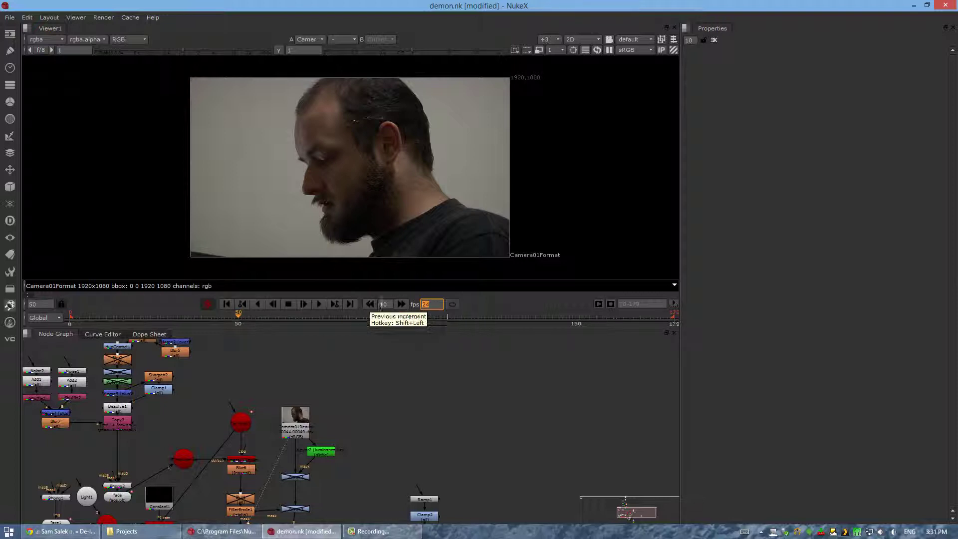
click(401, 305)
click(401, 304)
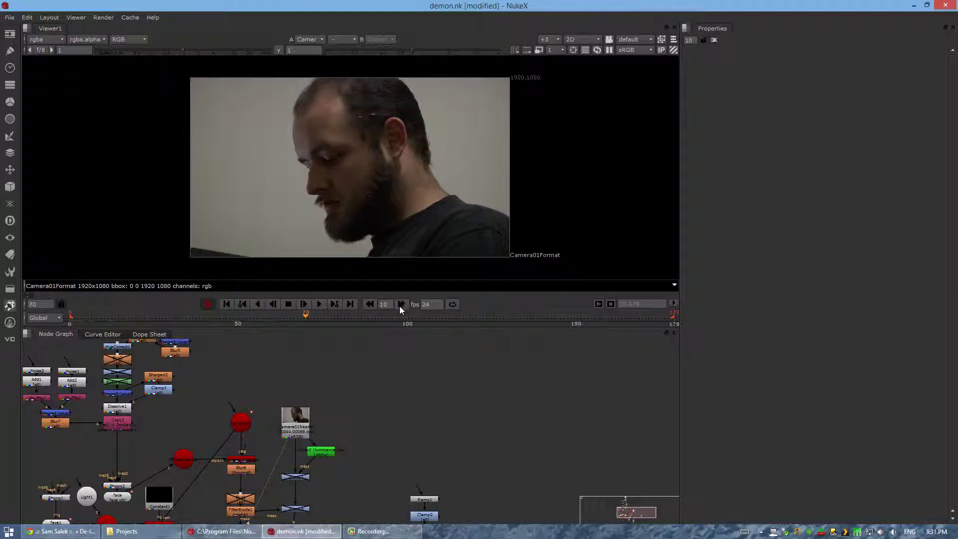
click(401, 305)
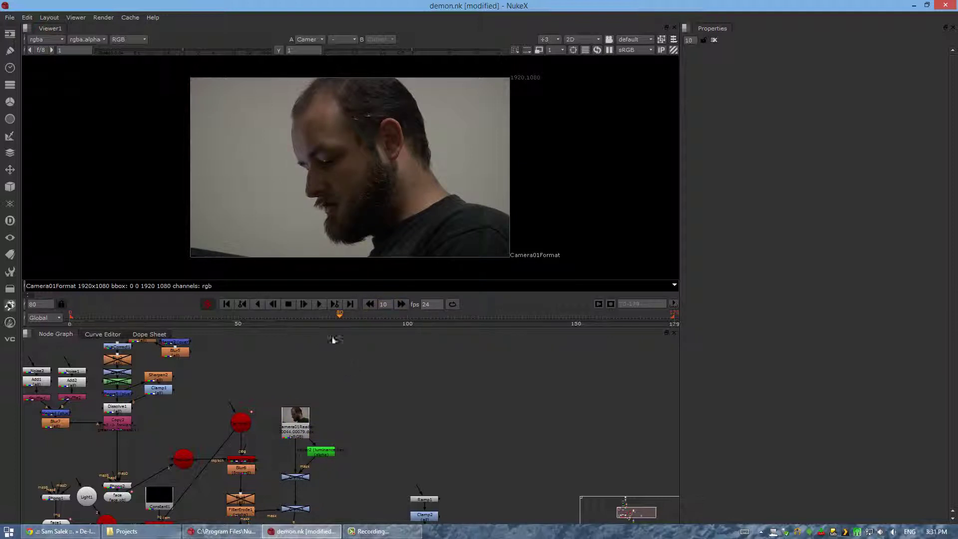
click(385, 304)
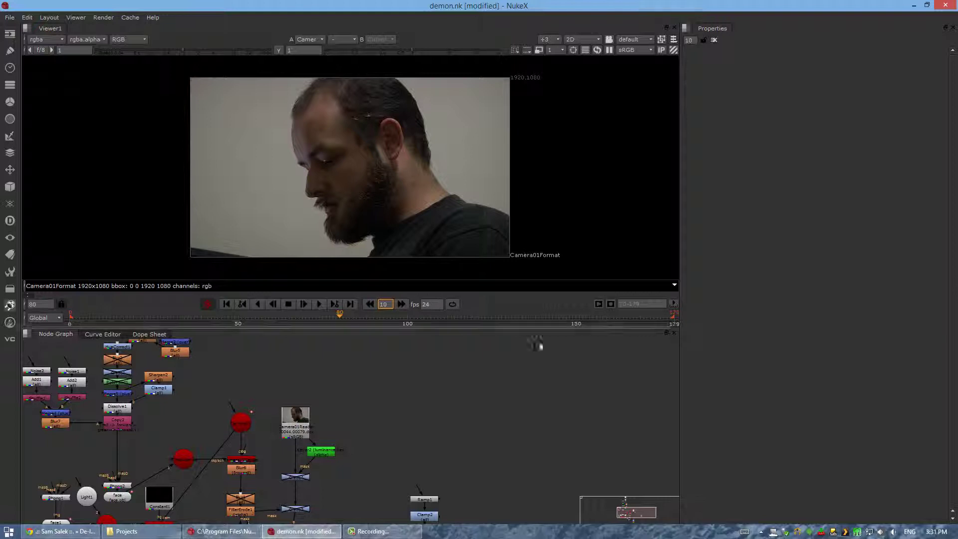
click(440, 304)
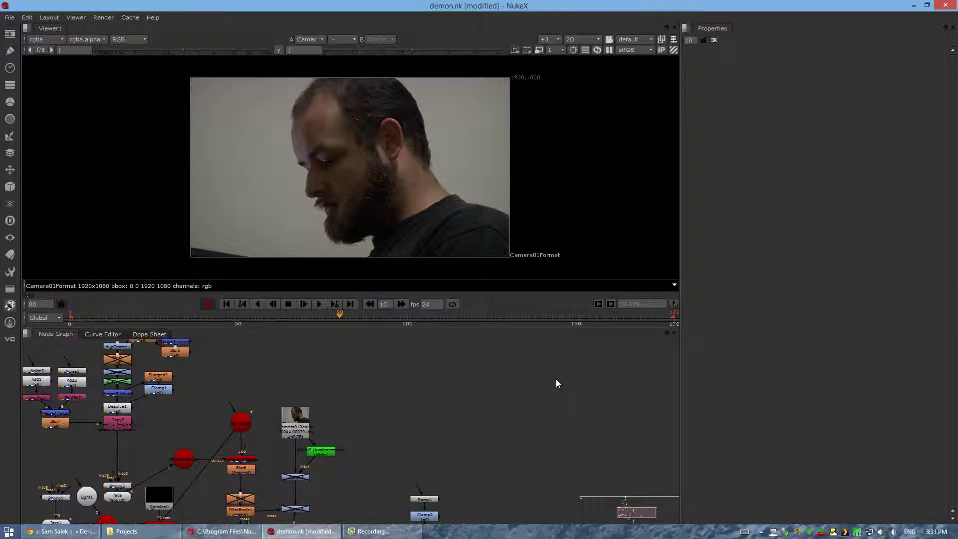
Step: Nudge the Camera01Reader node slightly upward, open its properties and make the properties panel slightly taller
middle_drag(564, 174, 562, 184)
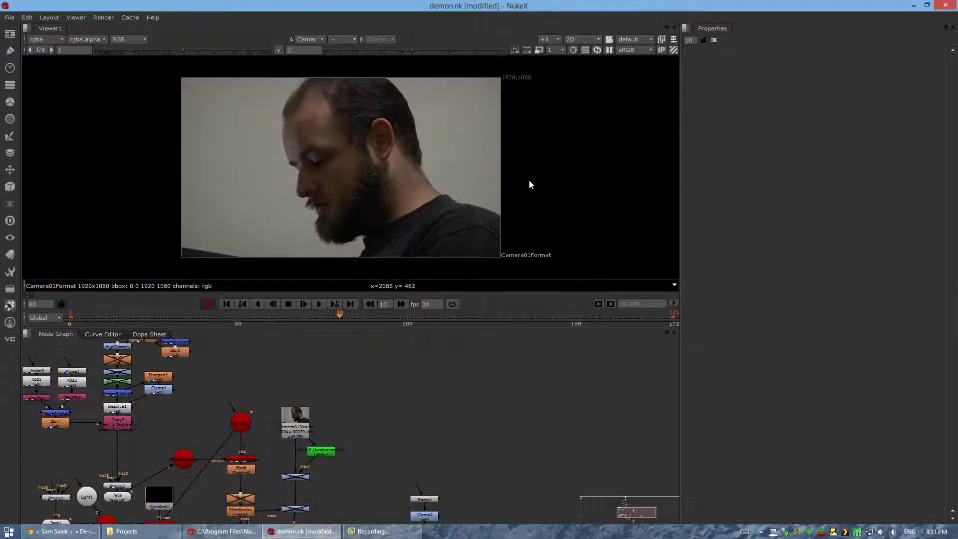
scroll(529, 179, up, 1)
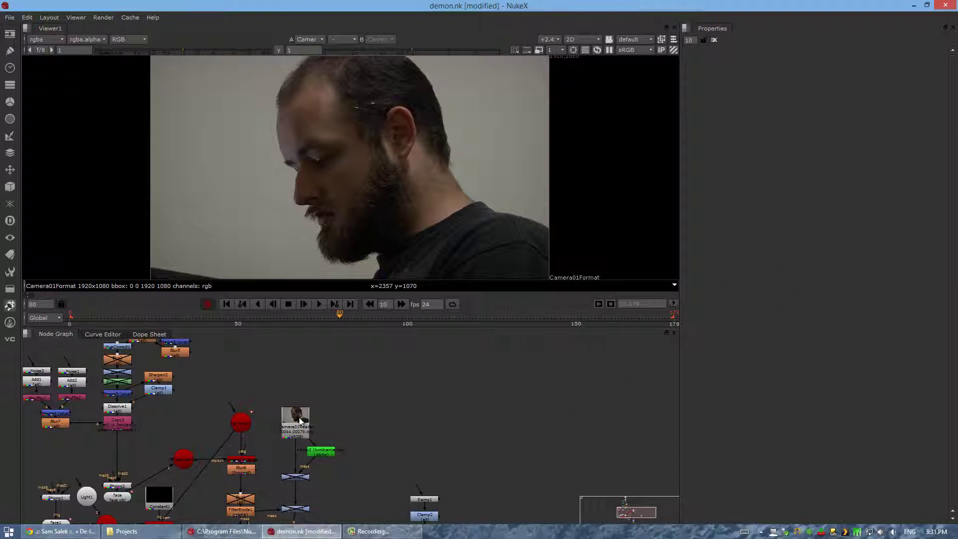
drag(300, 421, 300, 414)
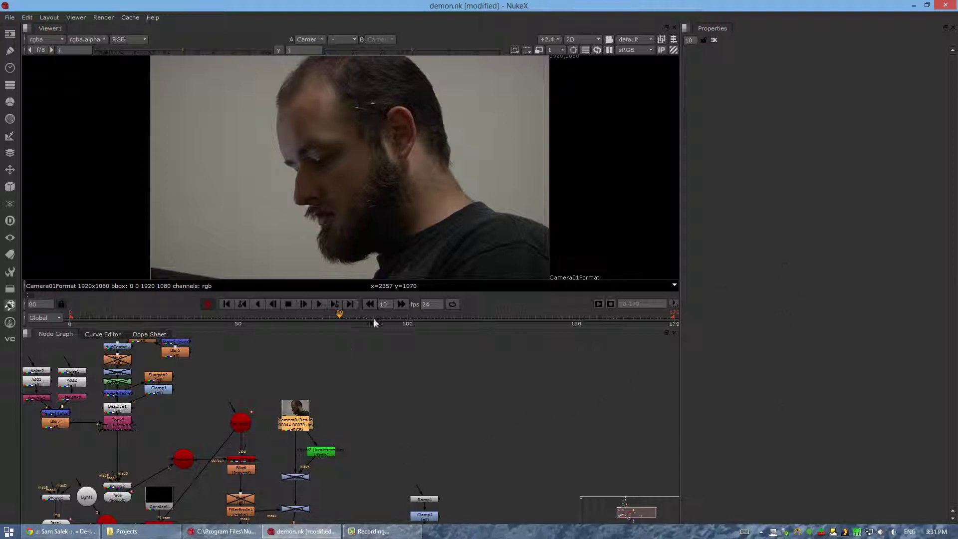
double_click(289, 411)
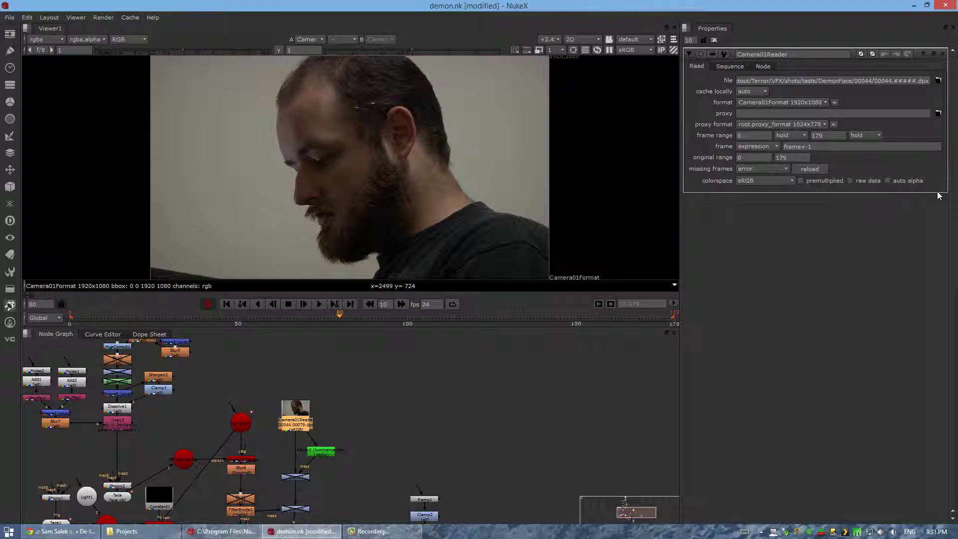
mouse_move(945, 191)
mouse_down()
mouse_move(945, 228)
mouse_move(942, 200)
mouse_up()
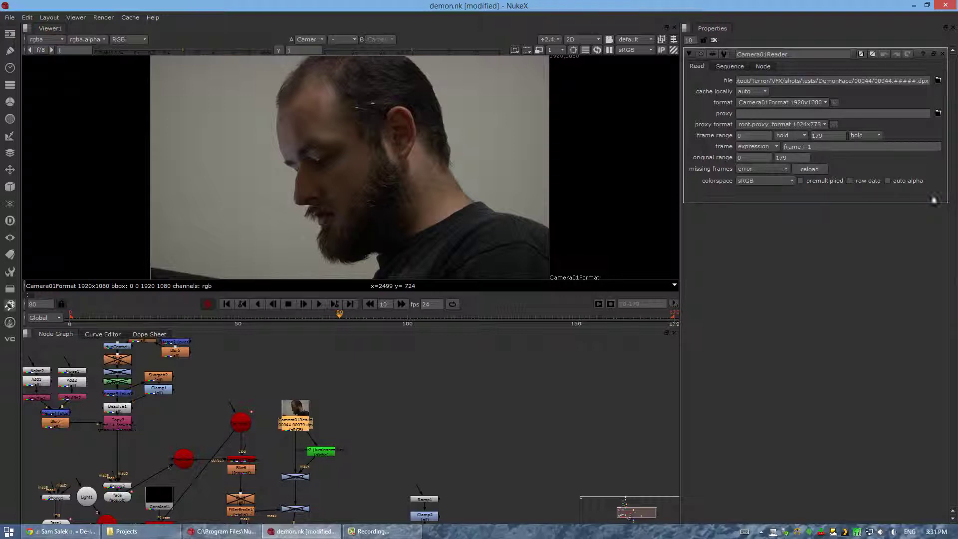
Step: Try the raw data option on the Camera01Reader node, and turn it off again
click(857, 181)
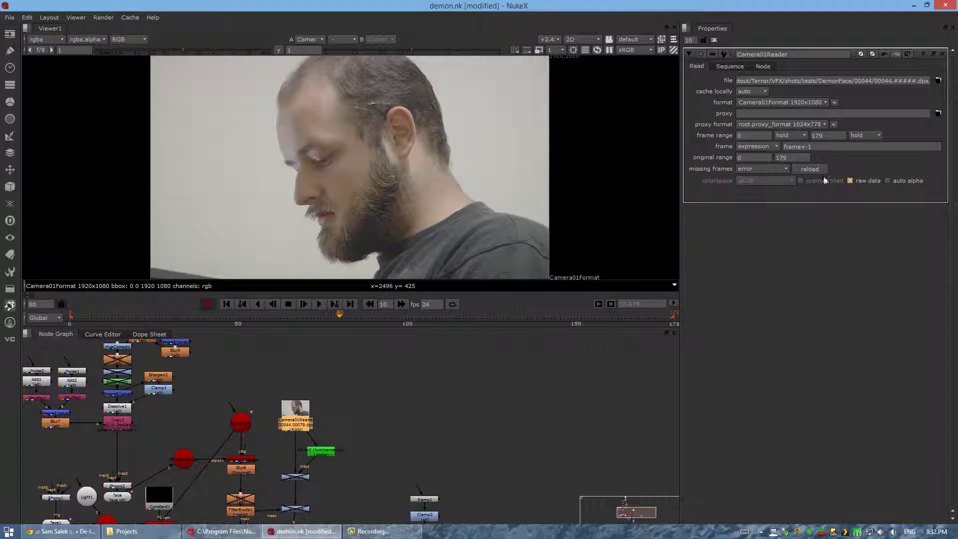
click(850, 181)
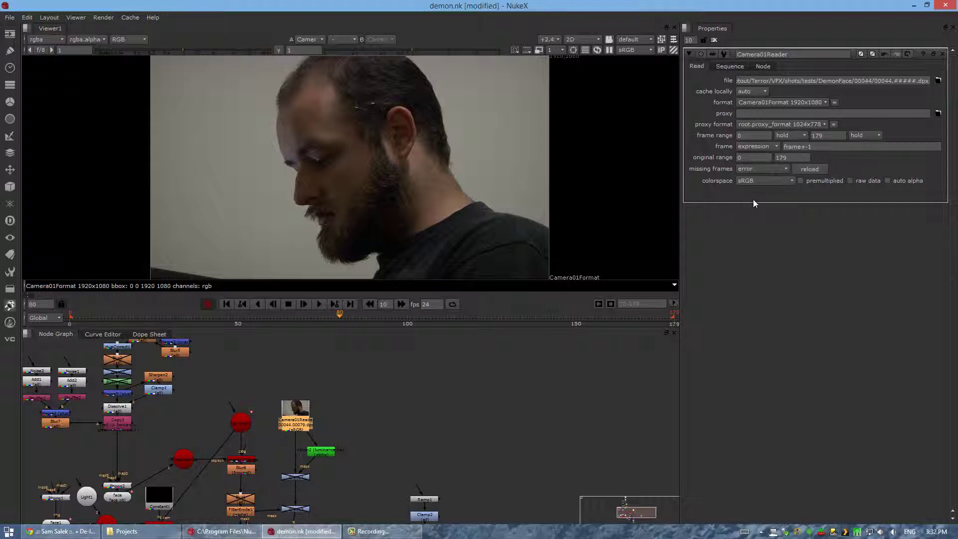
click(438, 391)
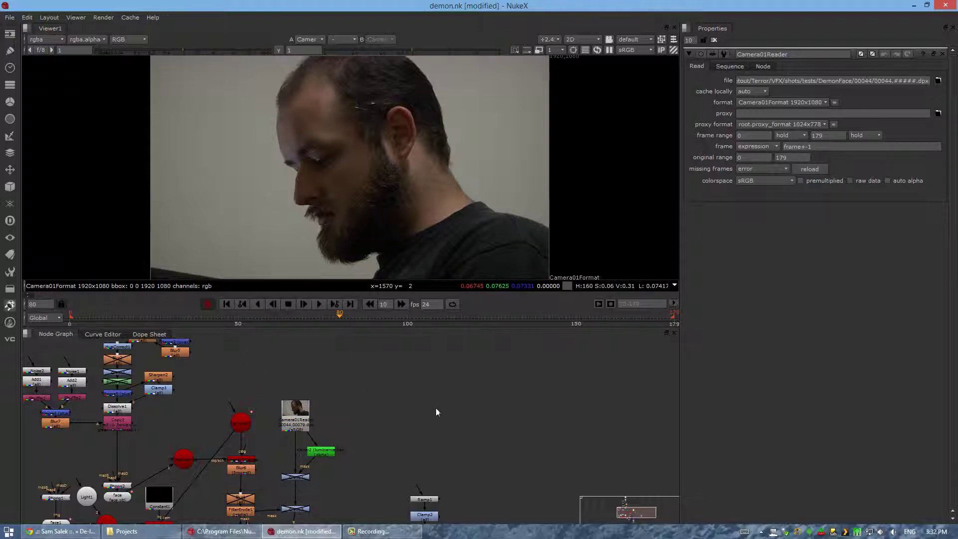
Step: Clear the Camera01Reader node's file path and paste the DemonFace/00044/00044.#####.dpx sequence path back in
scroll(440, 411, down, 3)
click(355, 415)
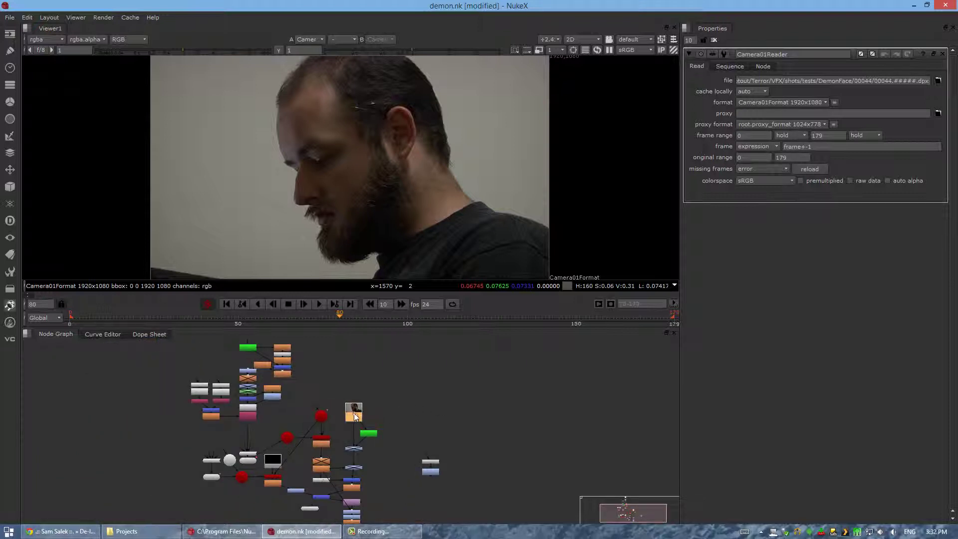
click(779, 77)
key(ctrl+a)
key(BackSpace)
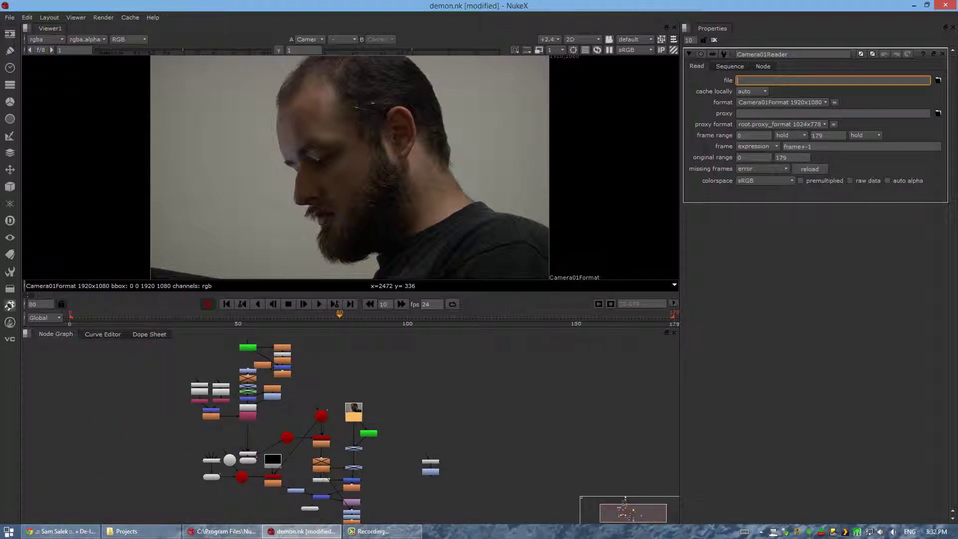
key(ctrl+v)
click(486, 409)
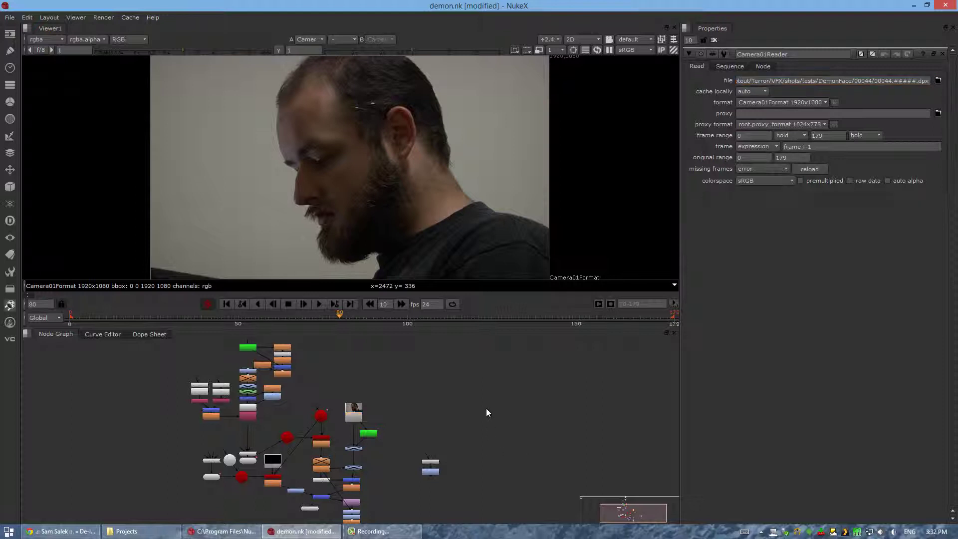
Step: Look over the whole node graph and inspect the area around Camera01Reader and its luminance keyer up close
scroll(486, 407, down, 4)
middle_drag(502, 409, 461, 419)
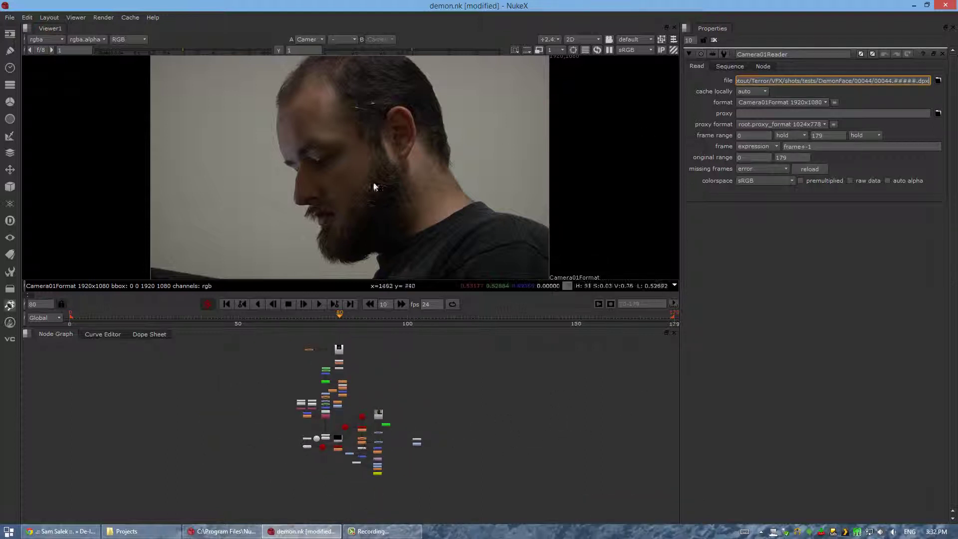
scroll(389, 424, up, 5)
scroll(387, 432, up, 4)
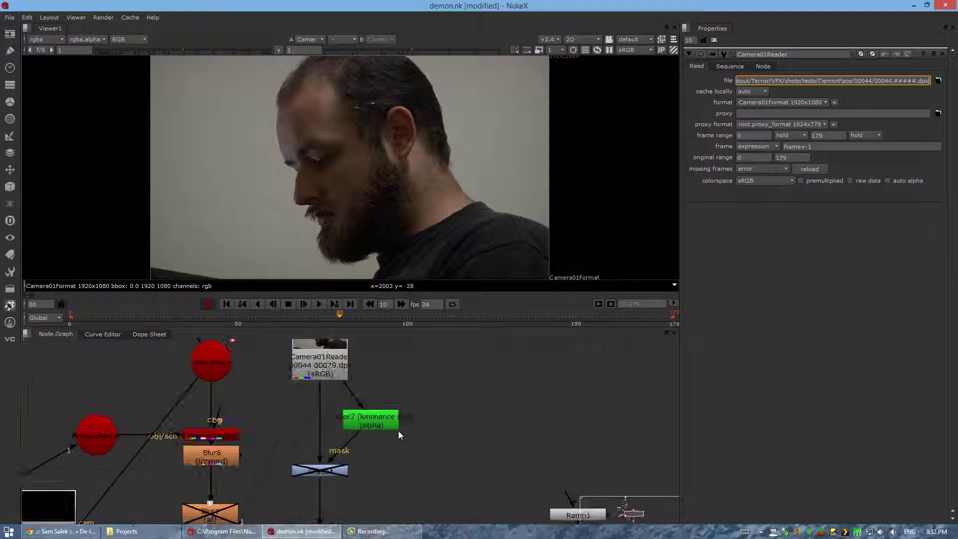
Step: Open the properties of the Keyer2 luminance key and the Grade4 node beneath it, and look through the stacked panels
middle_drag(436, 409, 425, 442)
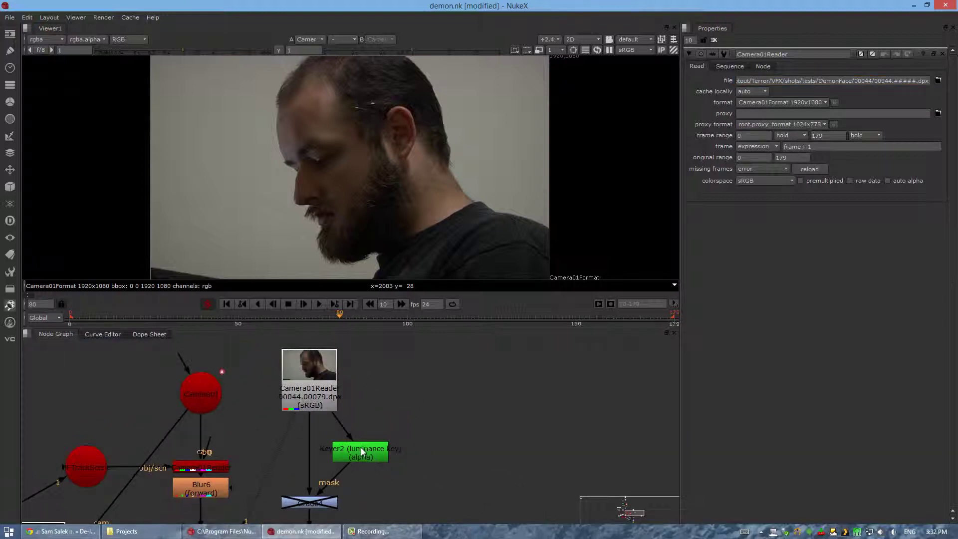
double_click(375, 457)
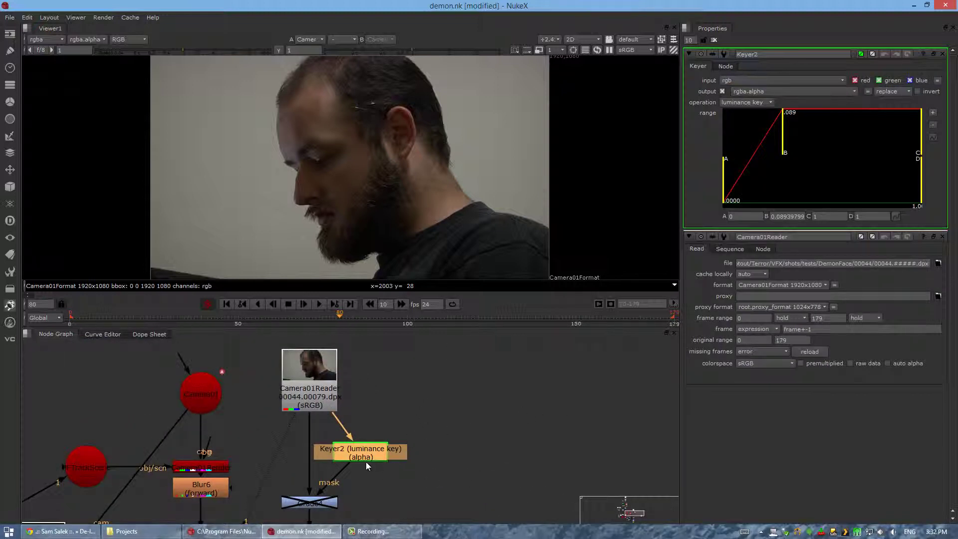
double_click(319, 504)
scroll(795, 299, down, 2)
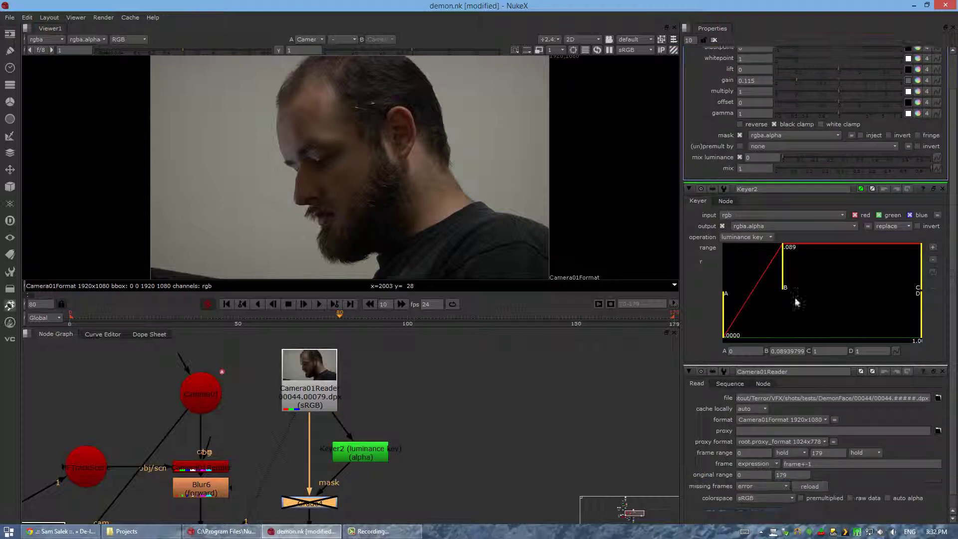
scroll(801, 225, up, 2)
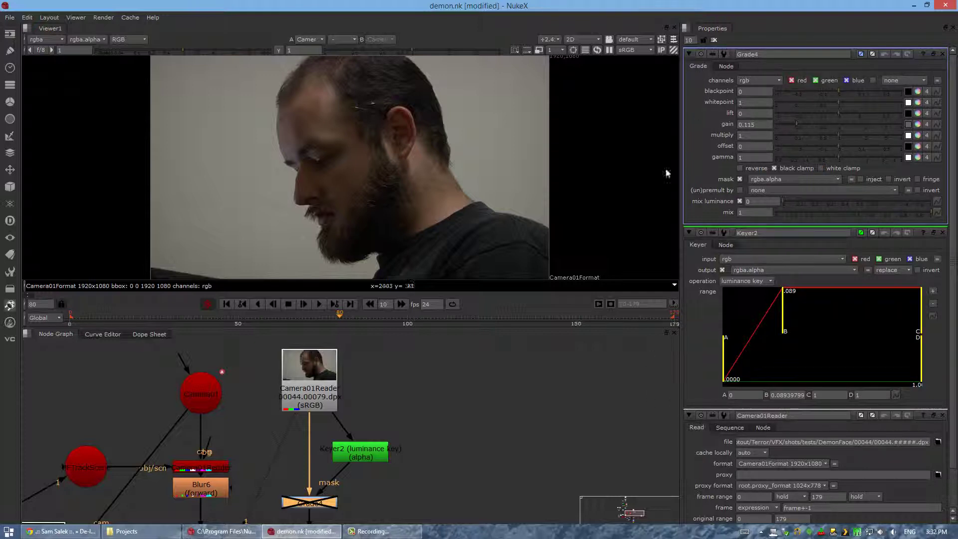
Step: Limit the number of open property panels to 2, and open the properties of Blur6 and FilterErode1
click(695, 40)
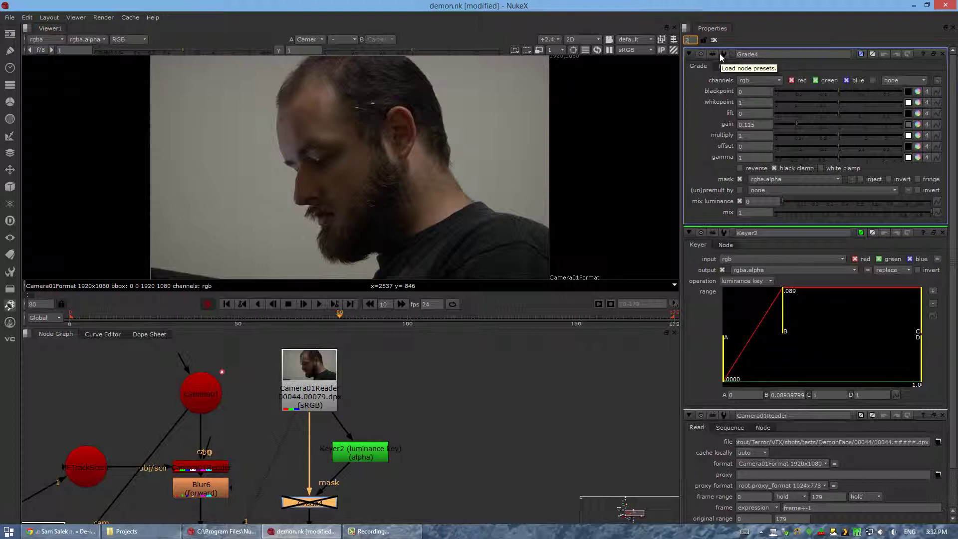
key(Return)
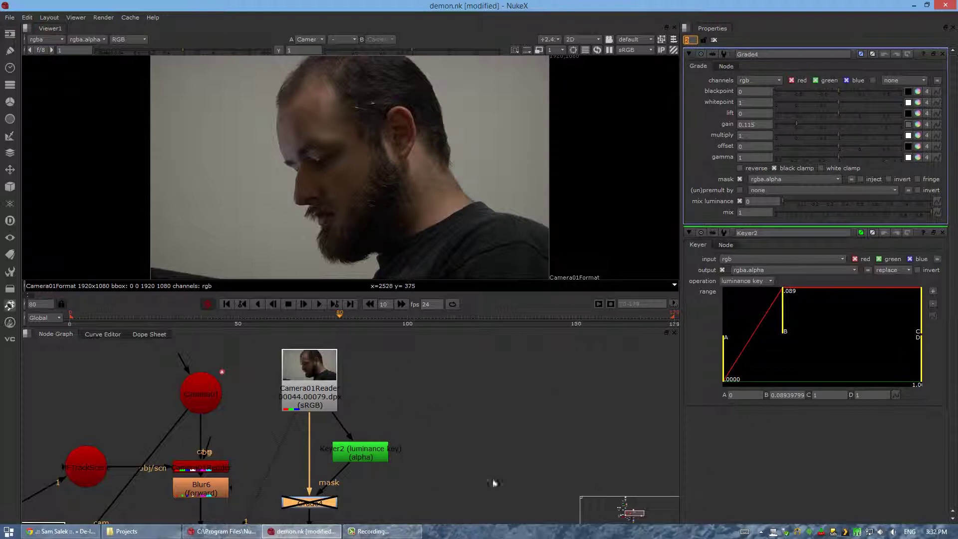
middle_drag(340, 465, 456, 456)
double_click(330, 482)
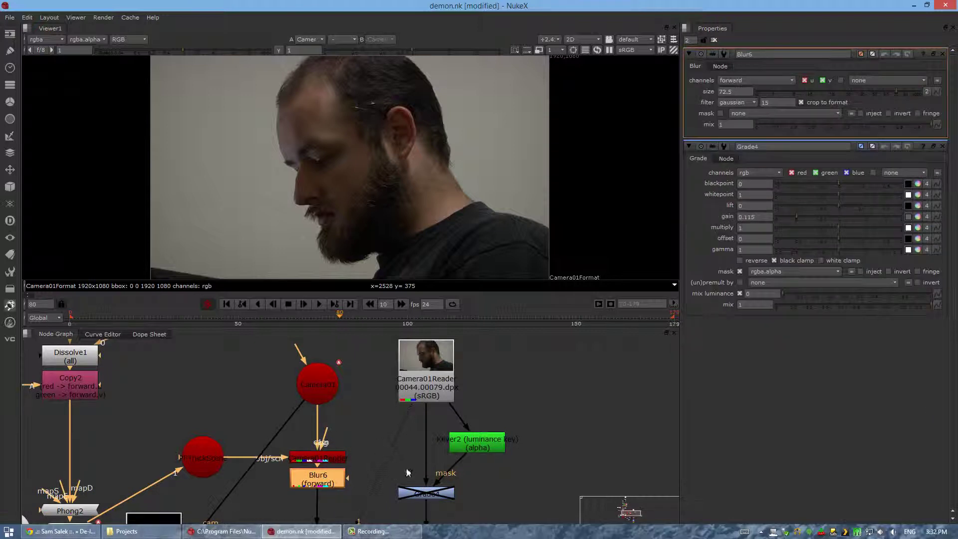
middle_drag(394, 417, 365, 325)
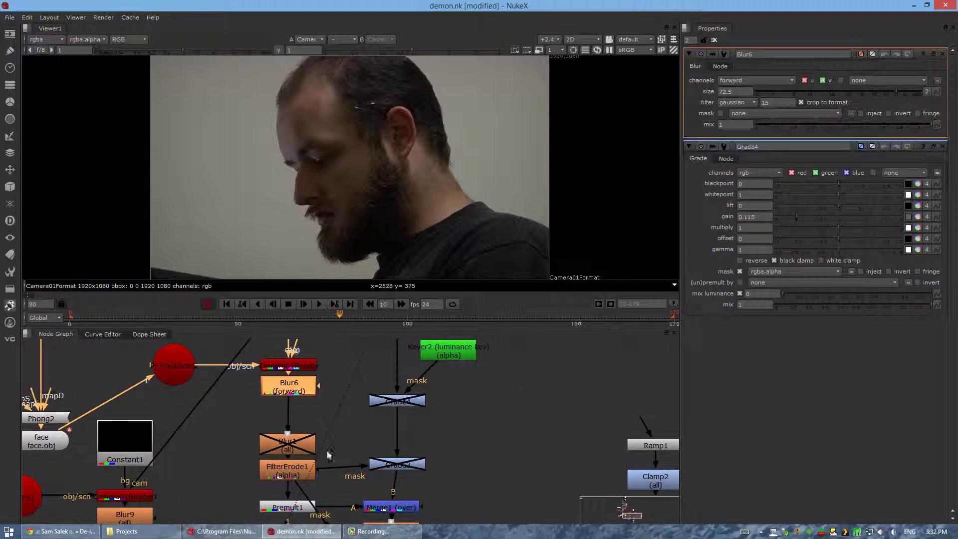
double_click(289, 471)
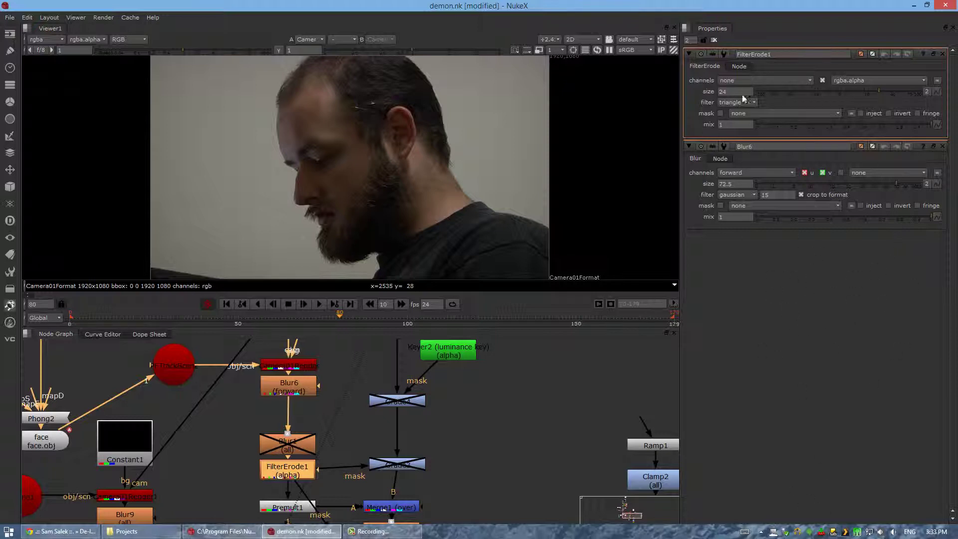
Step: Delete the Camera01Reader node from the node graph
middle_drag(531, 414, 477, 485)
double_click(689, 39)
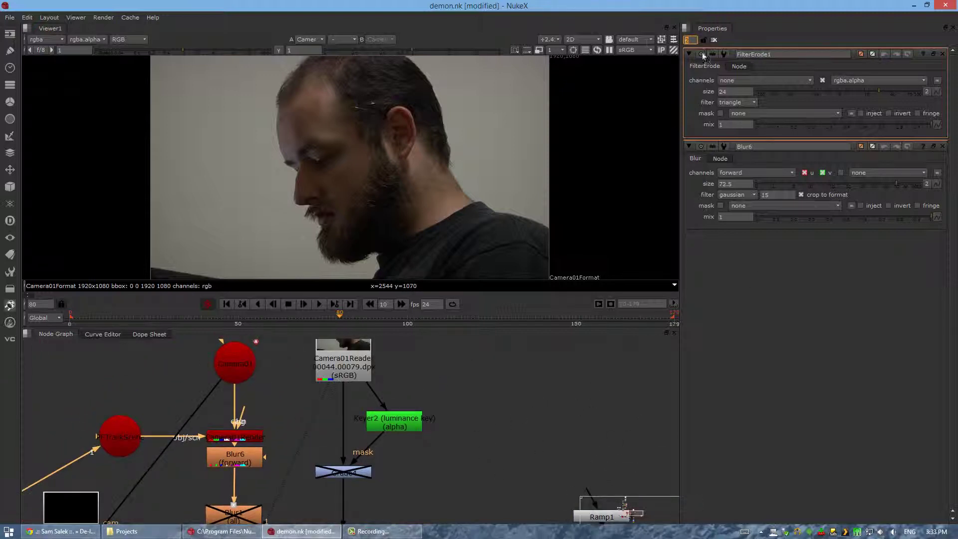
scroll(454, 464, down, 3)
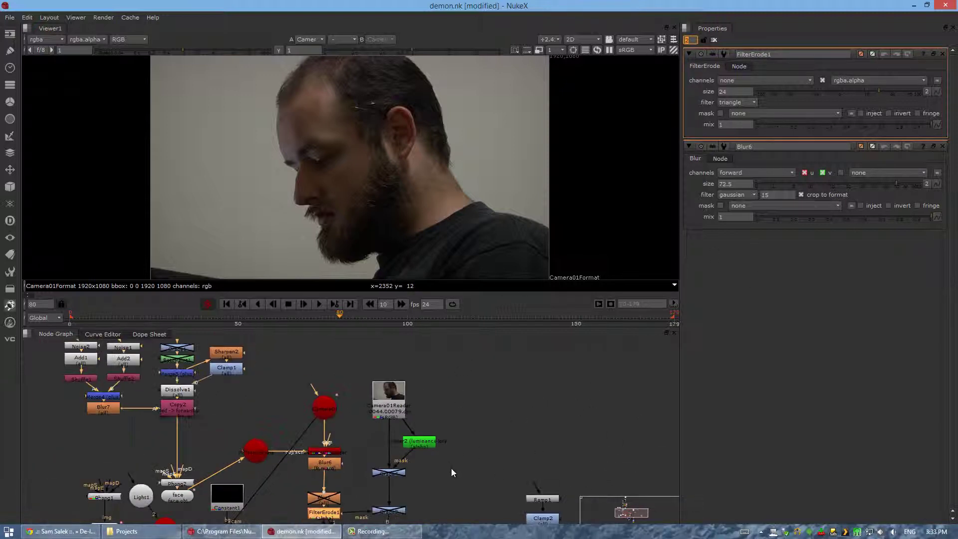
middle_drag(482, 429, 426, 473)
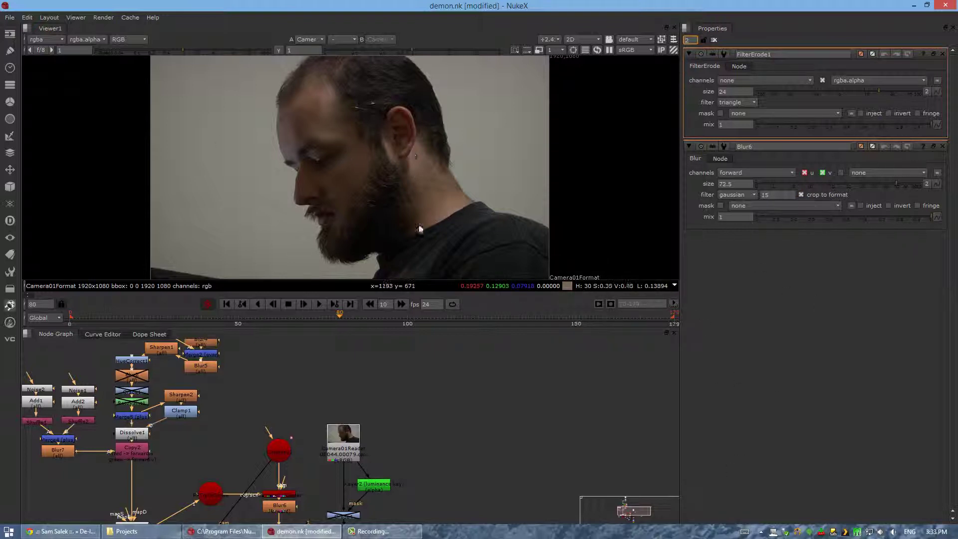
middle_drag(439, 407, 528, 441)
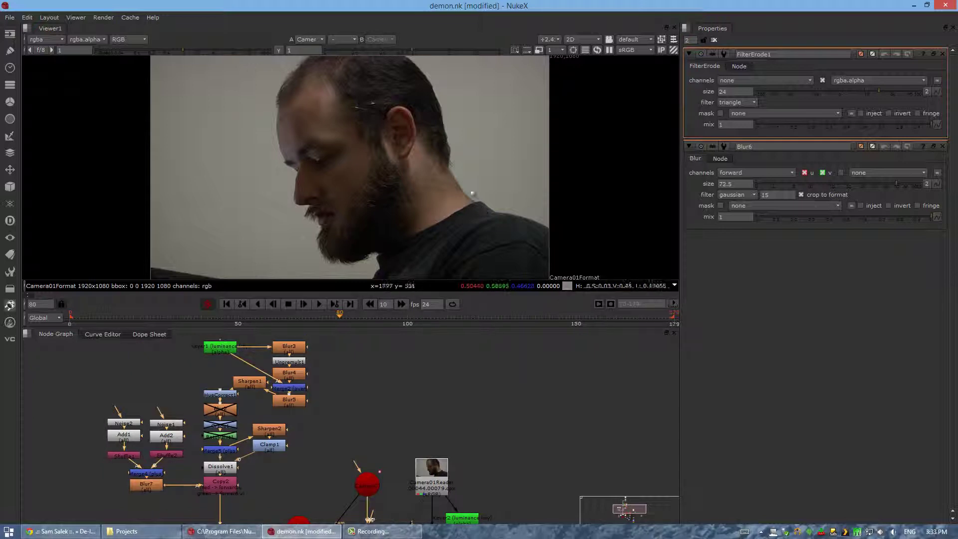
middle_drag(482, 421, 414, 356)
scroll(406, 388, down, 3)
click(390, 401)
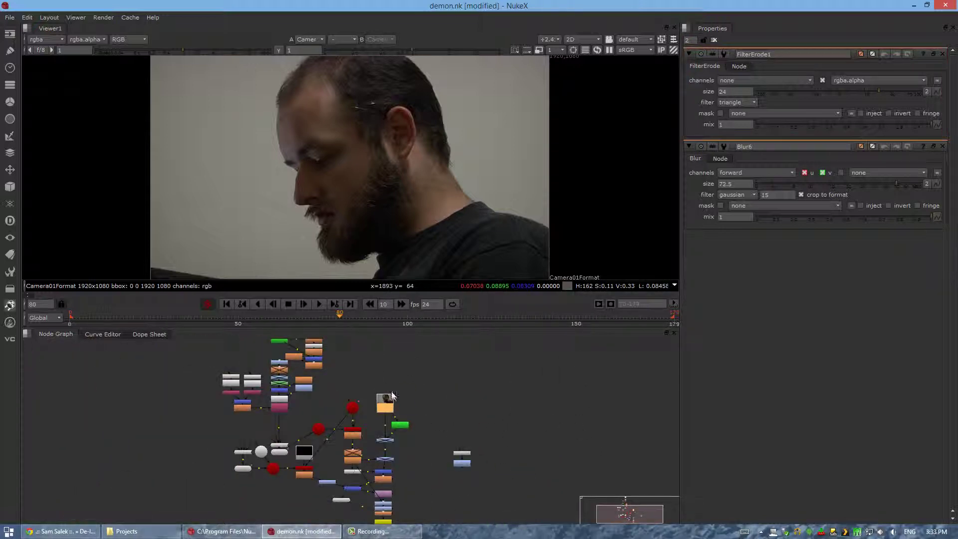
key(Delete)
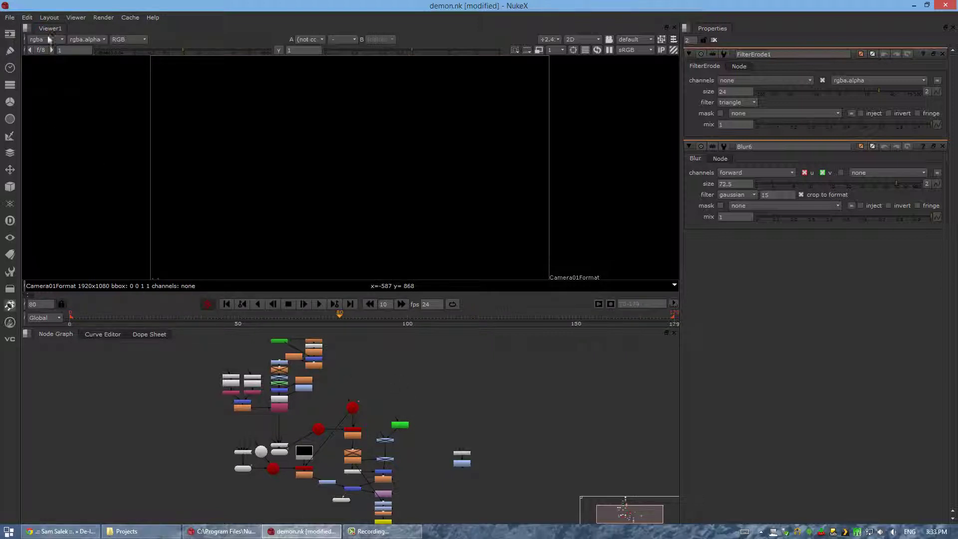
Step: Bring Camera01Reader back as an unconnected node above the keyer, open its properties and check its source sequence in the file browser
double_click(397, 375)
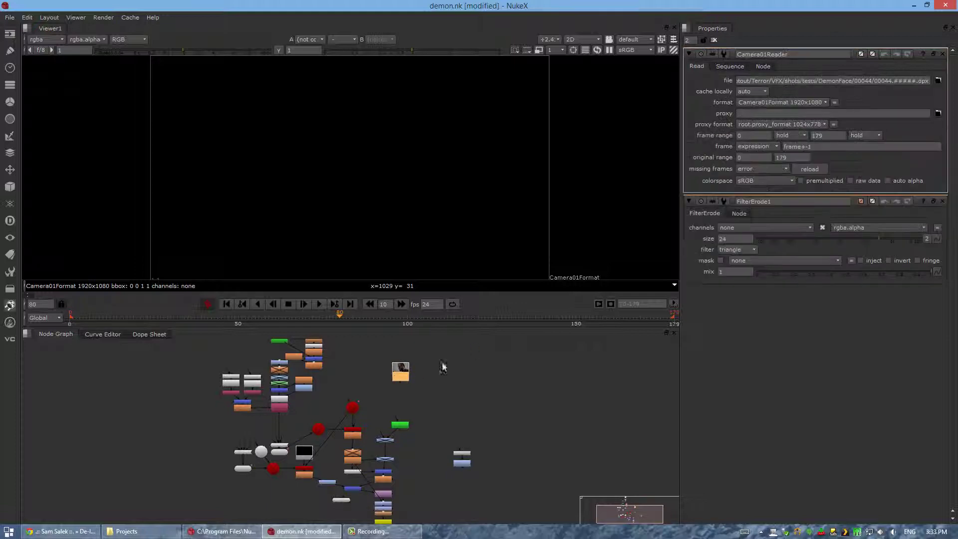
click(939, 82)
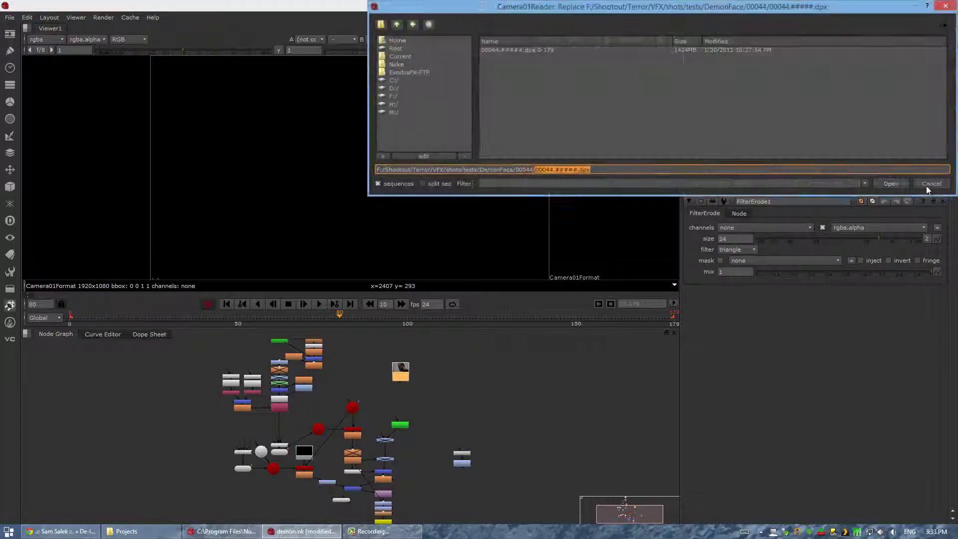
click(928, 186)
click(540, 379)
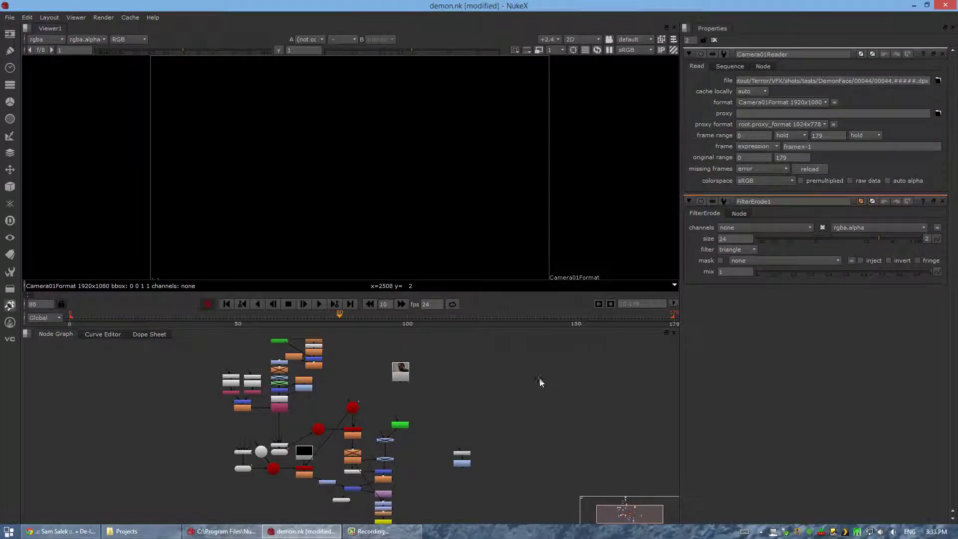
Step: Start a new untitled script, restore layout 2 and maximize its window
click(9, 19)
click(20, 28)
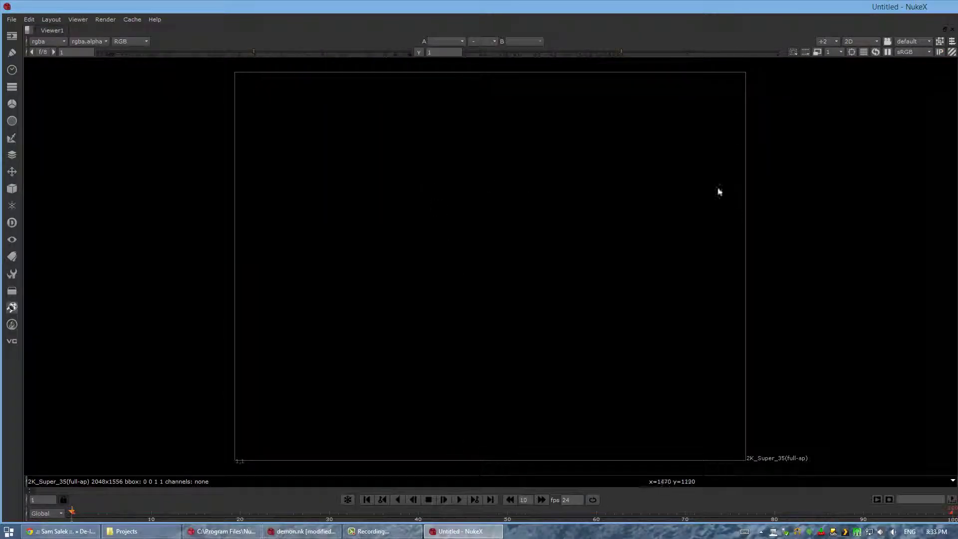
click(46, 21)
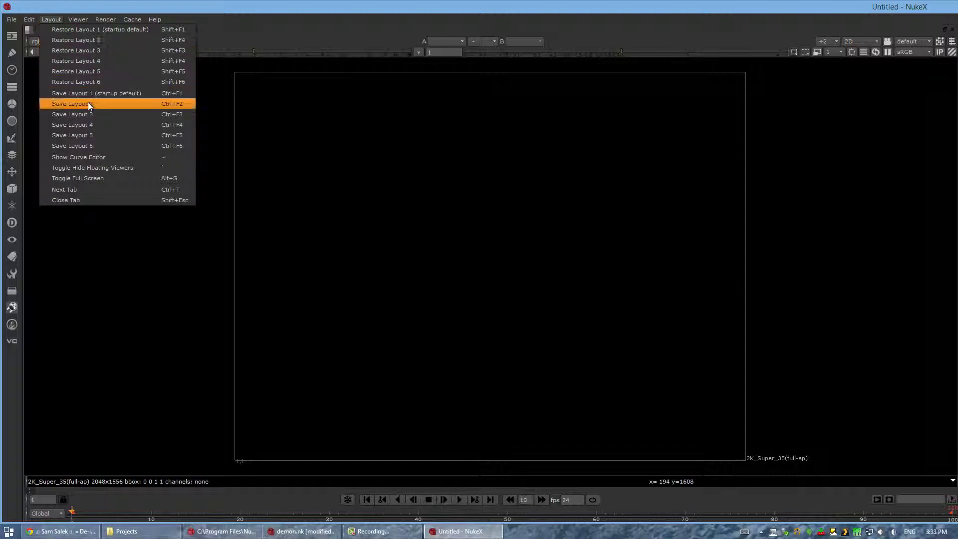
click(84, 40)
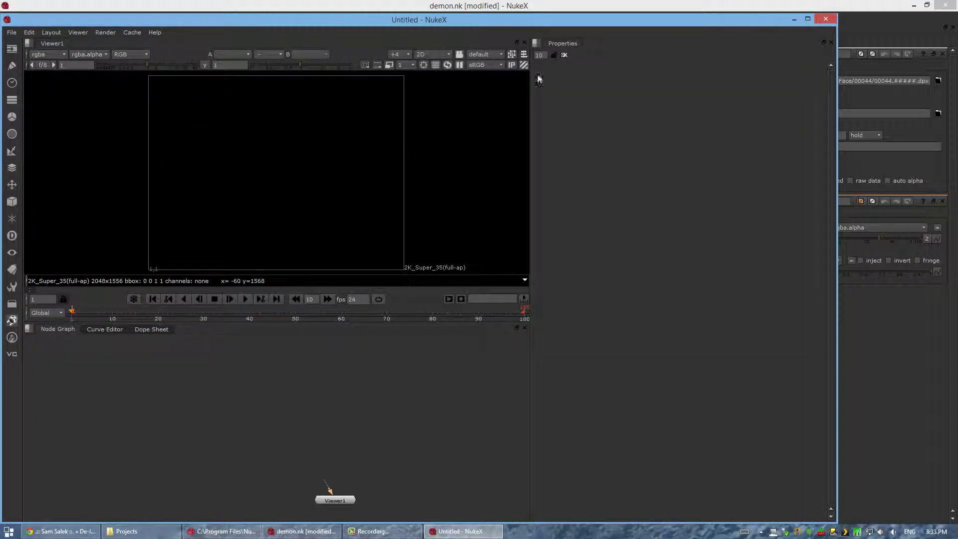
click(809, 19)
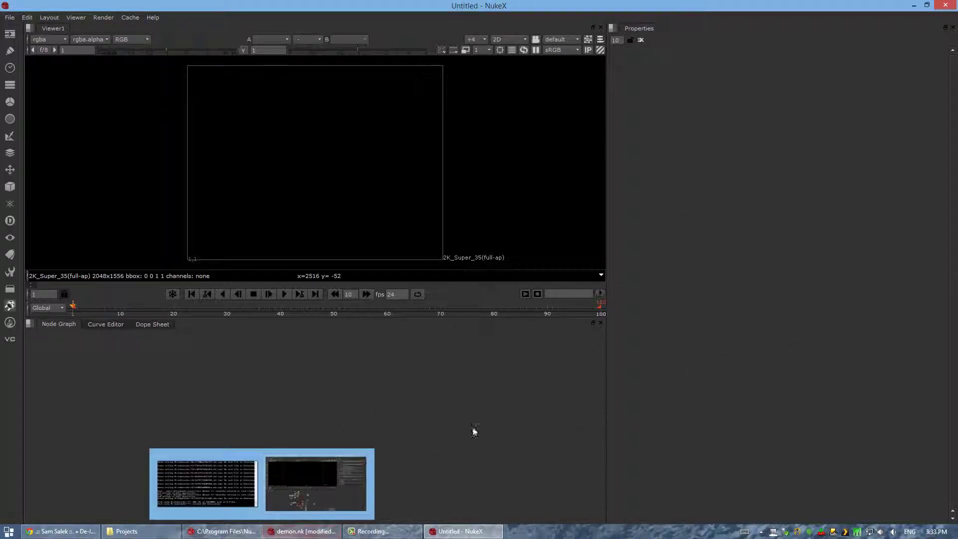
Step: Close the demon.nk script without saving its changes, and slightly narrow the node toolbar in the untitled script
click(289, 532)
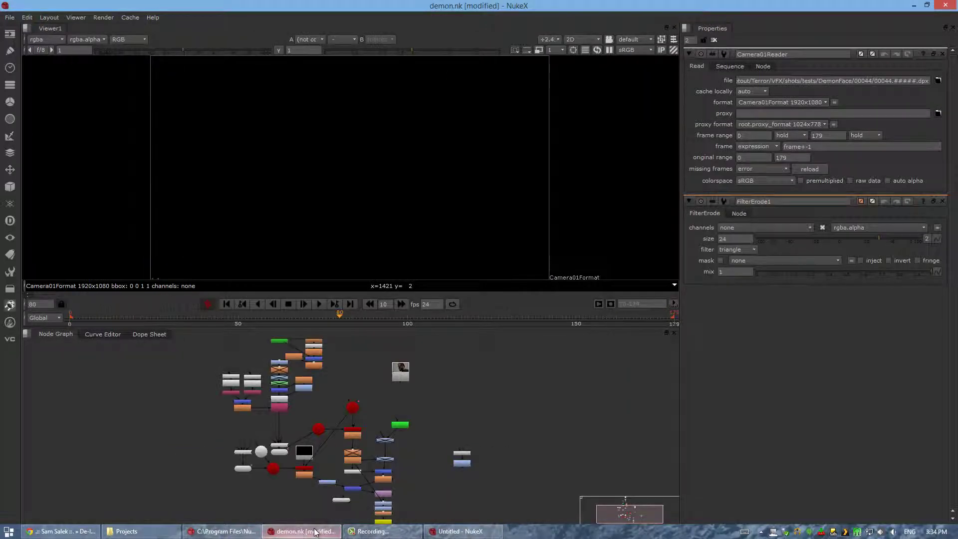
click(945, 5)
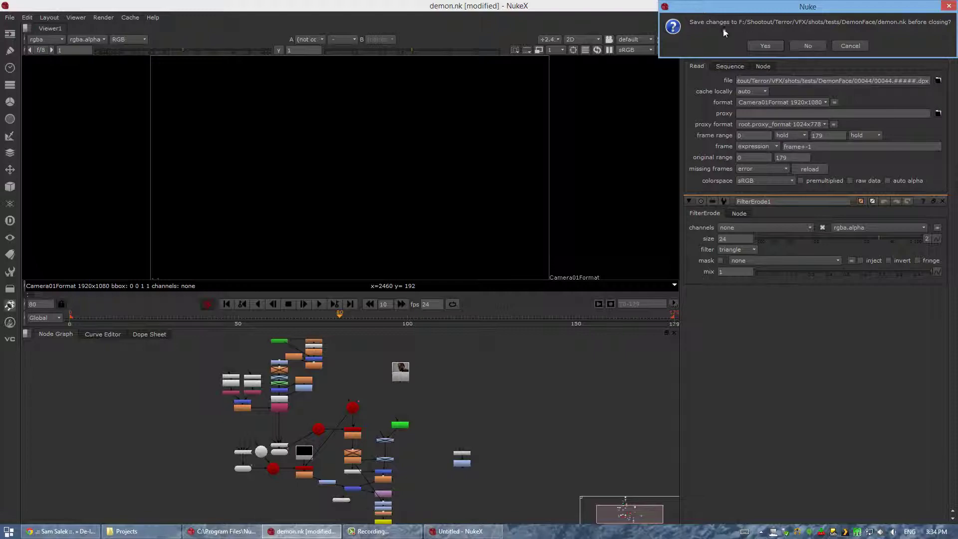
click(808, 45)
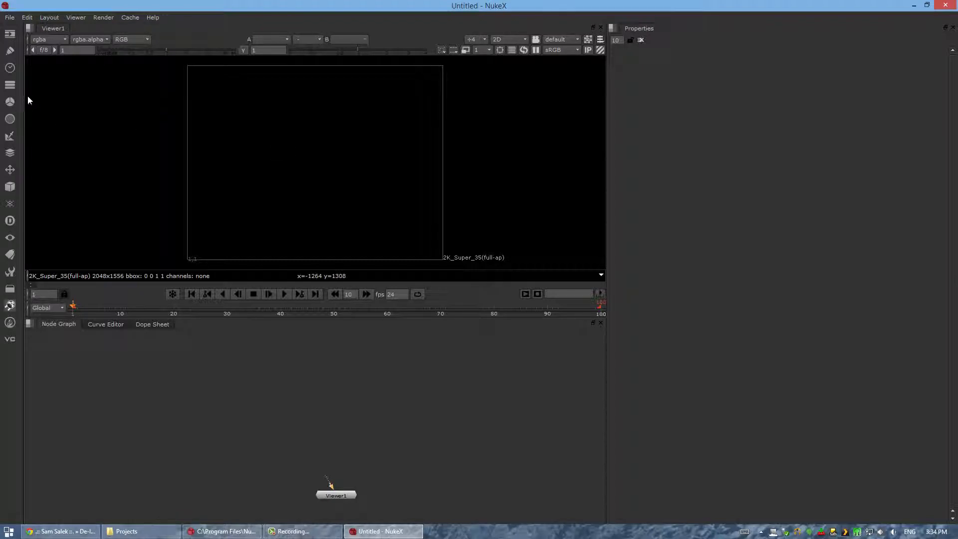
drag(25, 100, 23, 100)
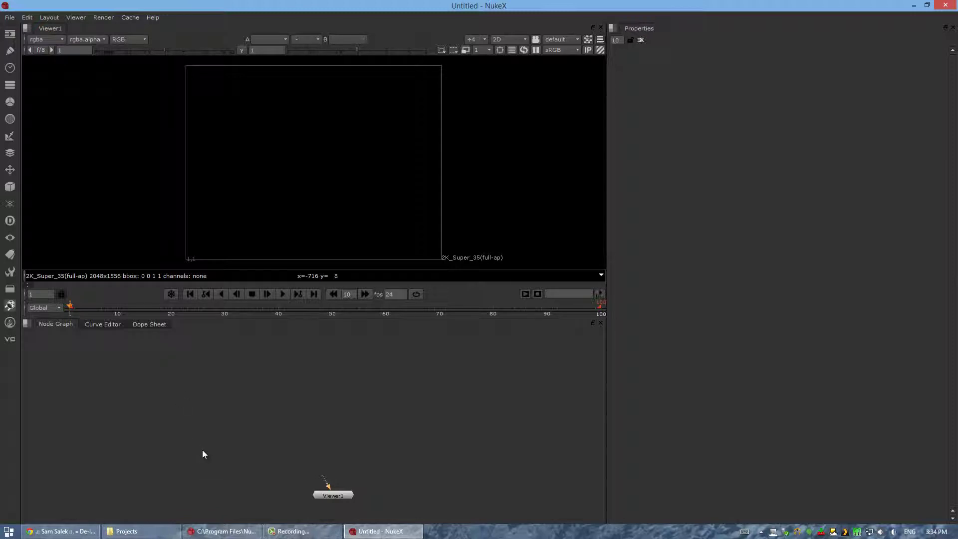
Step: Open the project settings from the node graph and empty the properties panel again
drag(269, 453, 378, 509)
drag(376, 449, 292, 505)
key(s)
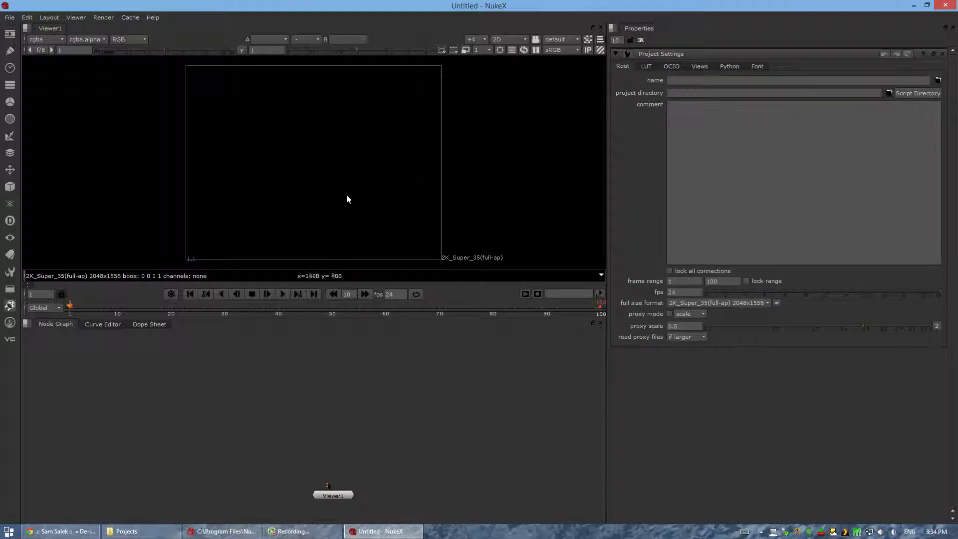
click(641, 40)
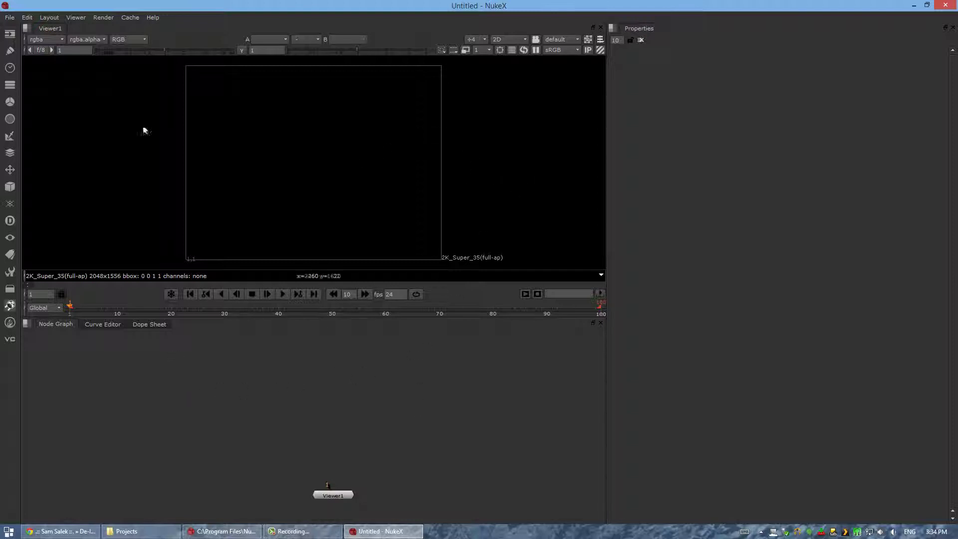
click(27, 17)
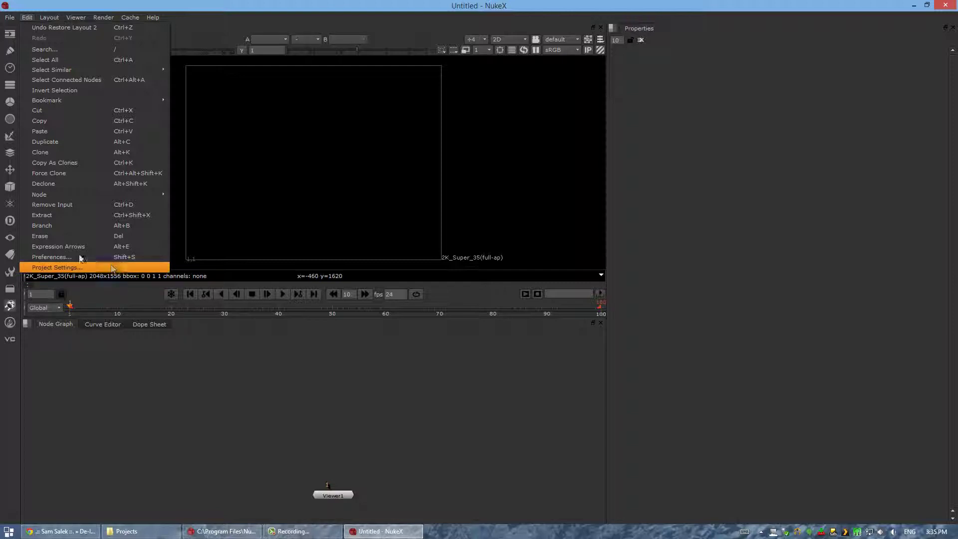
click(128, 397)
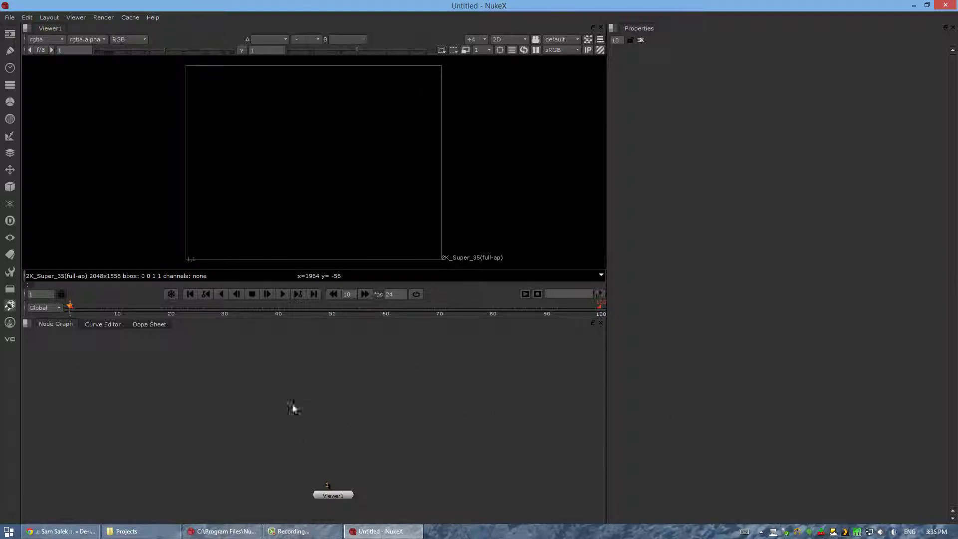
Step: Open the project settings and set the full size format to HD 1920x1080
key(s)
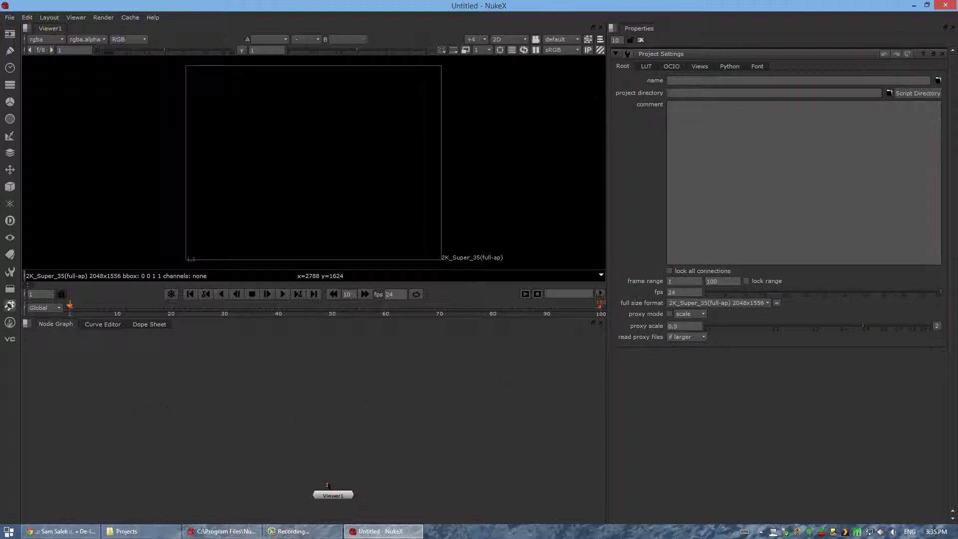
click(29, 17)
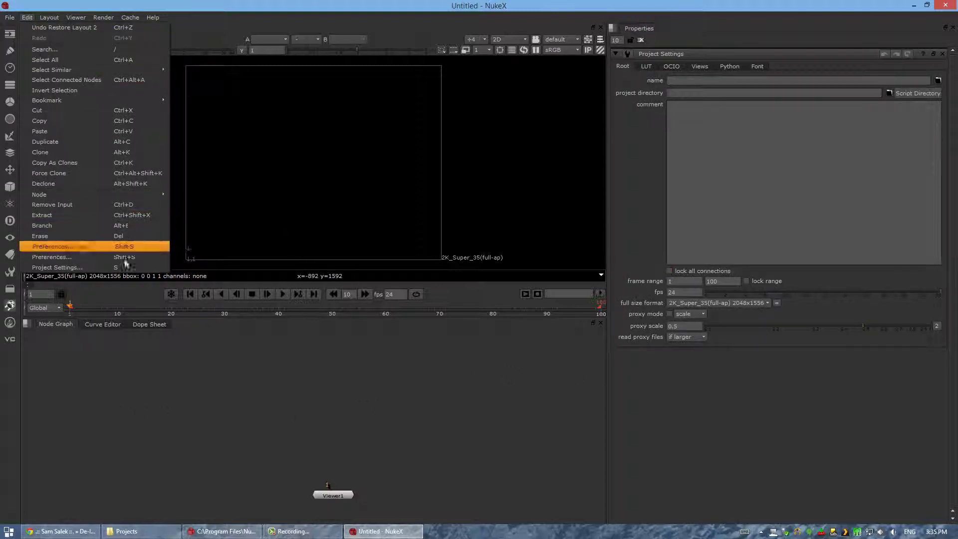
click(126, 269)
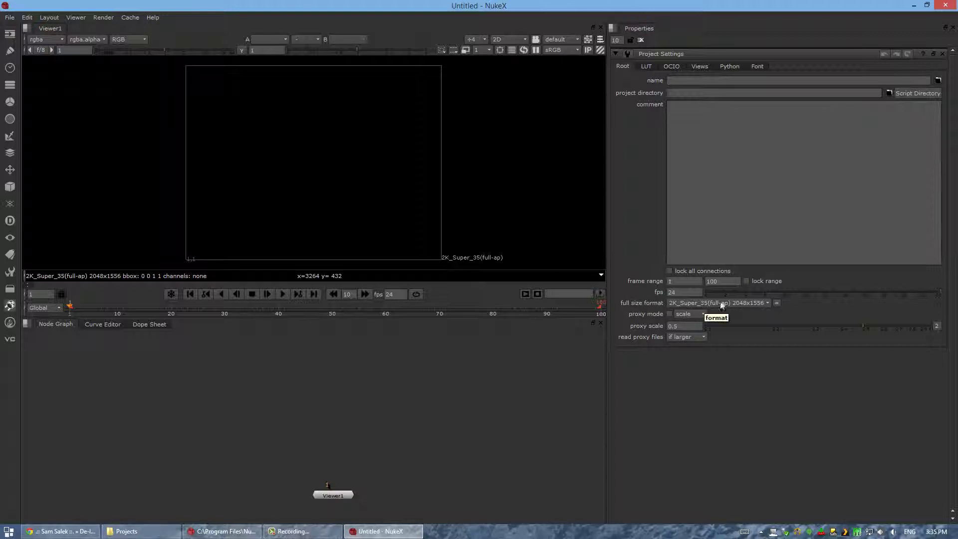
click(738, 303)
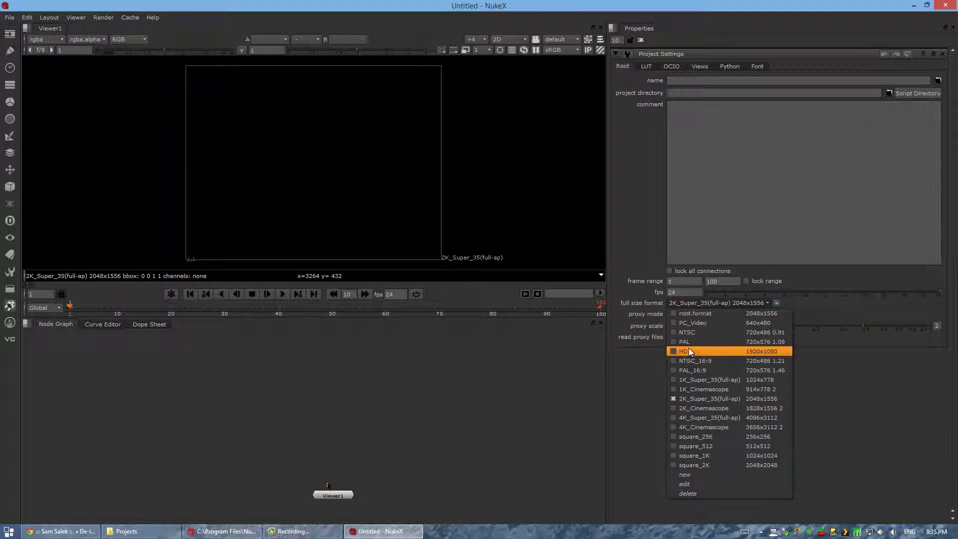
click(689, 351)
Step: Create a new full size format named HD 720p with a width of 1280 and a height of 720
click(705, 304)
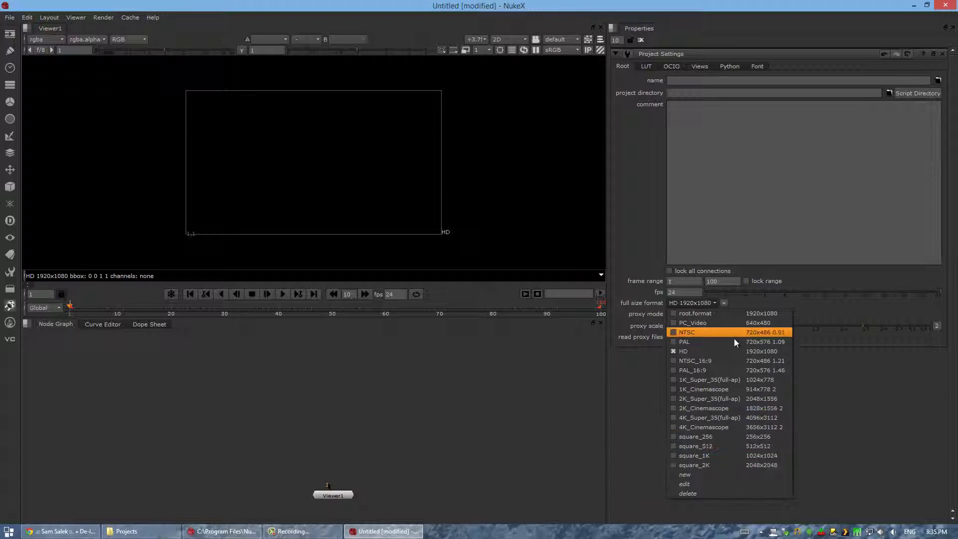
click(696, 475)
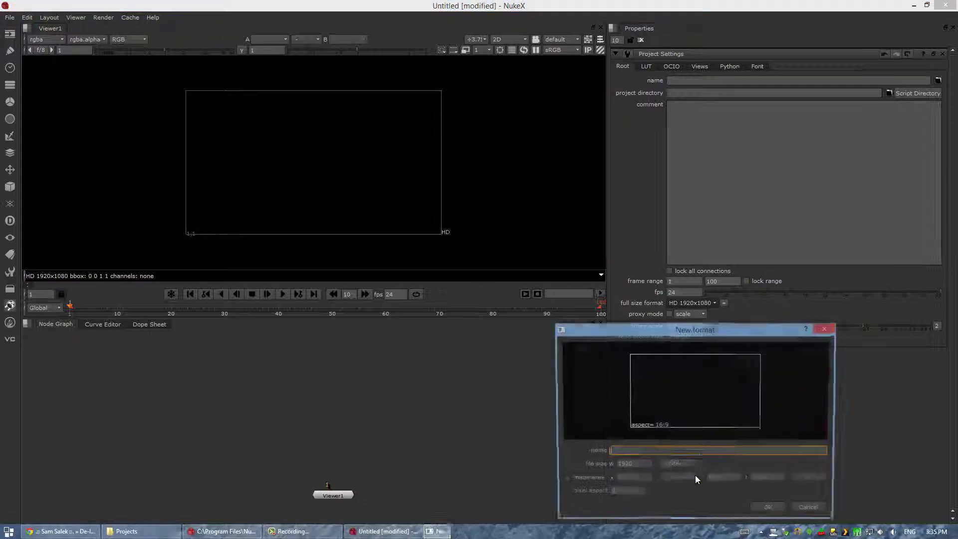
double_click(636, 466)
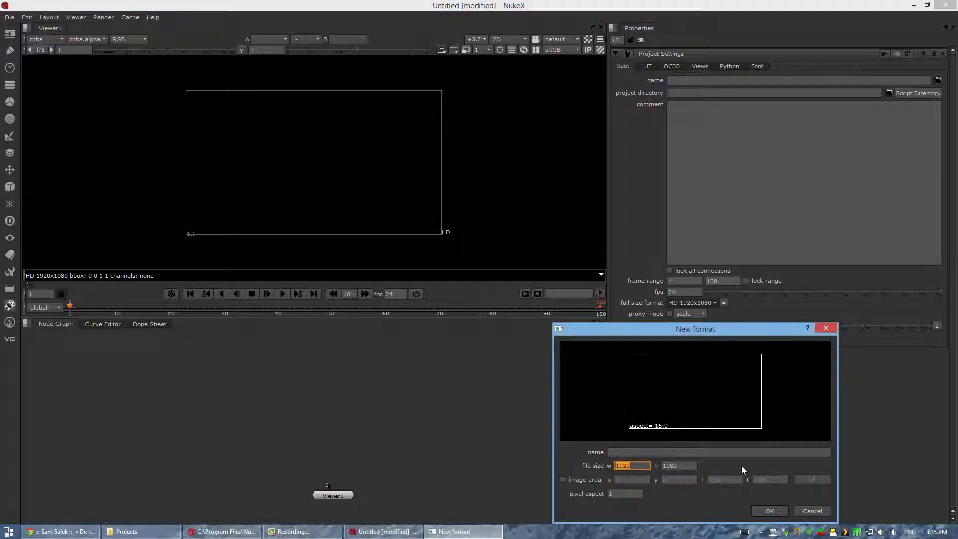
text(1280)
key(Tab)
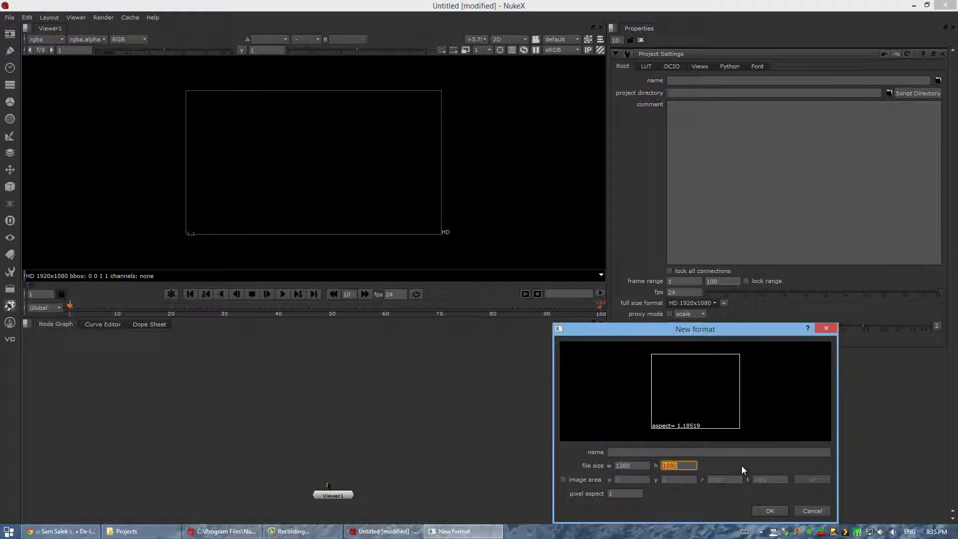
text(720)
click(629, 495)
click(626, 454)
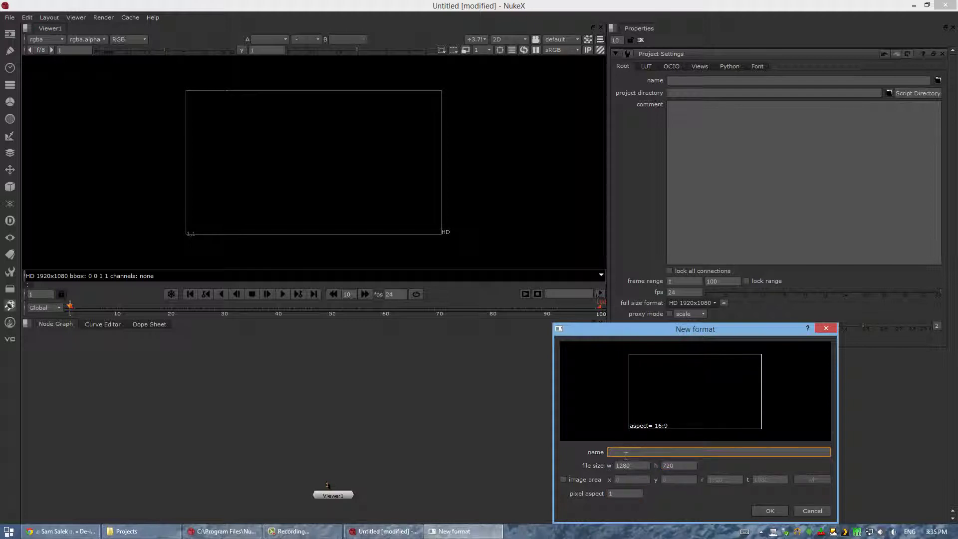
text(HD 720p)
click(776, 513)
Step: Review the full size format list and set the project format to HD 1920x1080
click(691, 304)
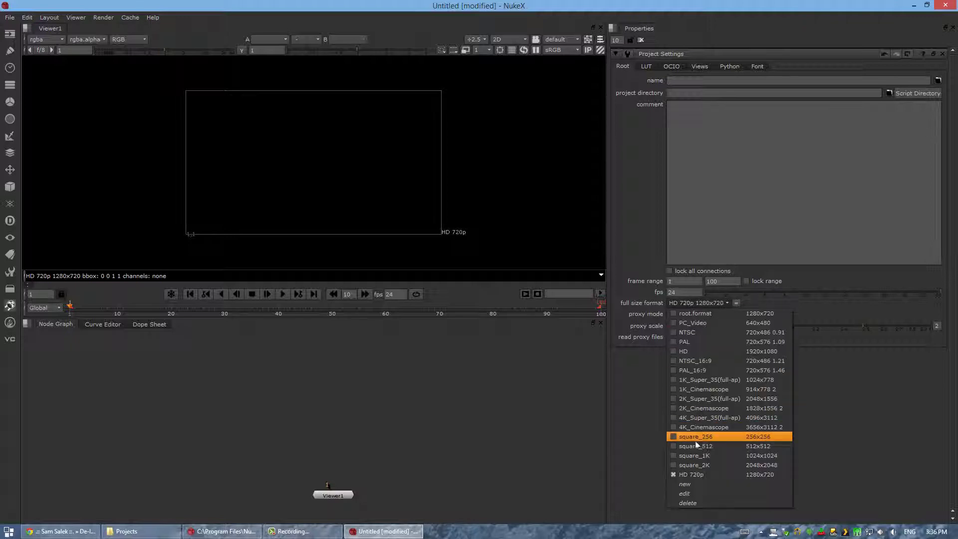
click(616, 394)
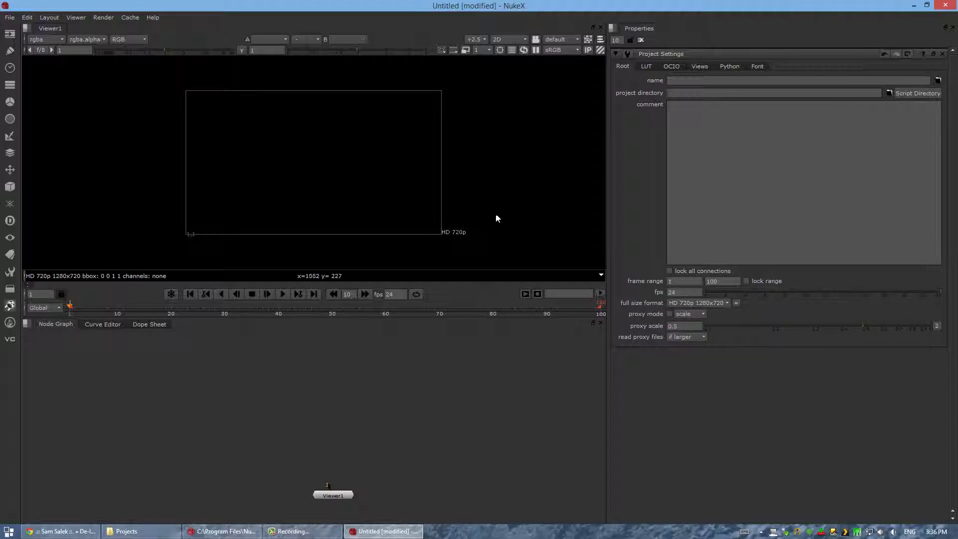
click(689, 303)
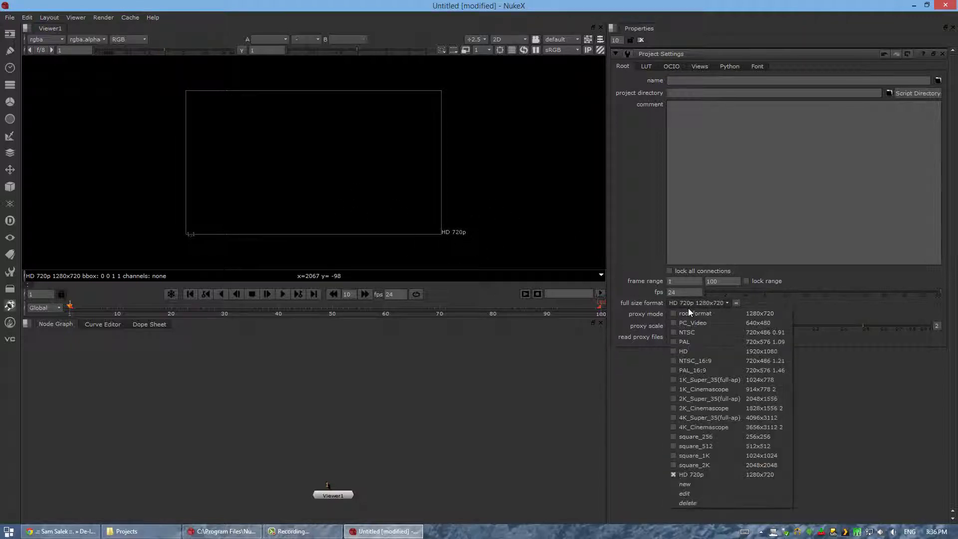
click(694, 352)
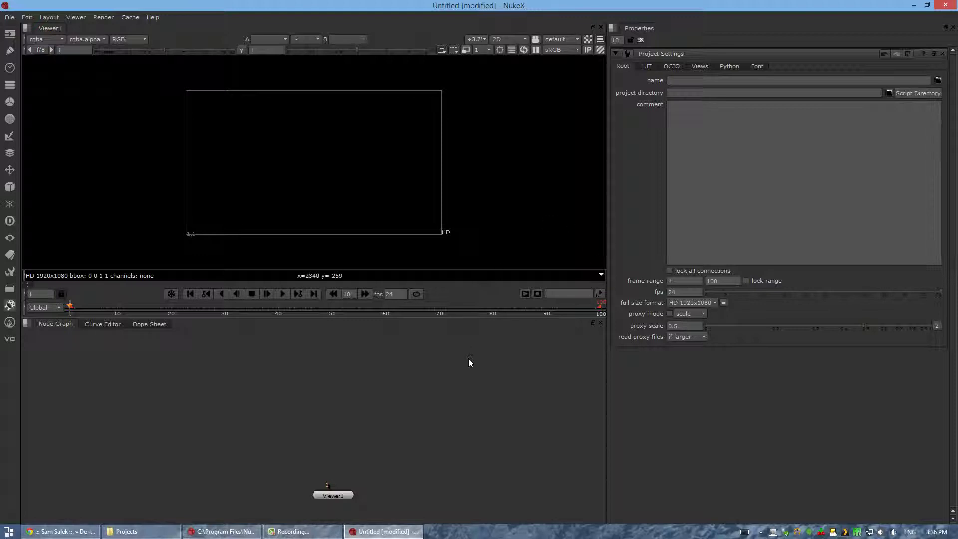
Step: Name the project Ben Footage in the project settings
click(677, 81)
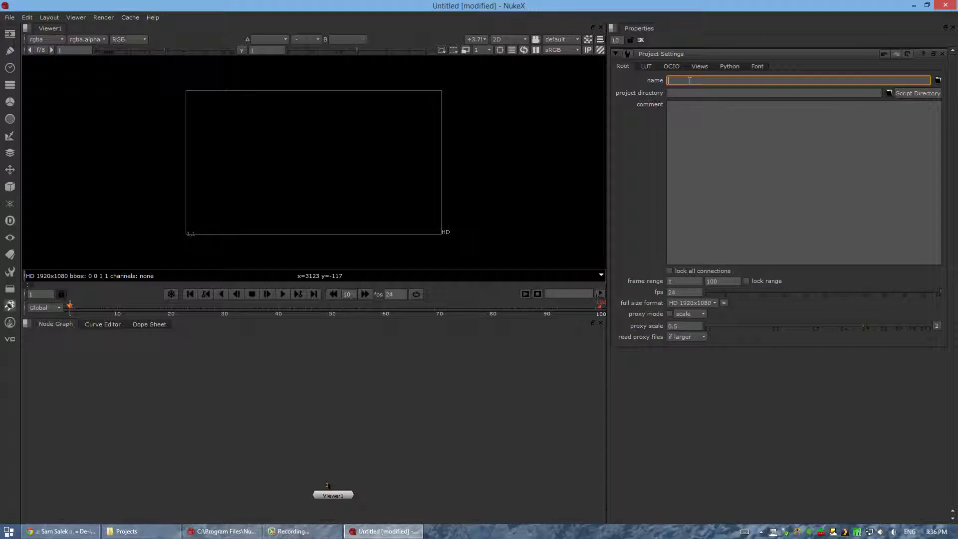
text(Ben Footage)
key(Return)
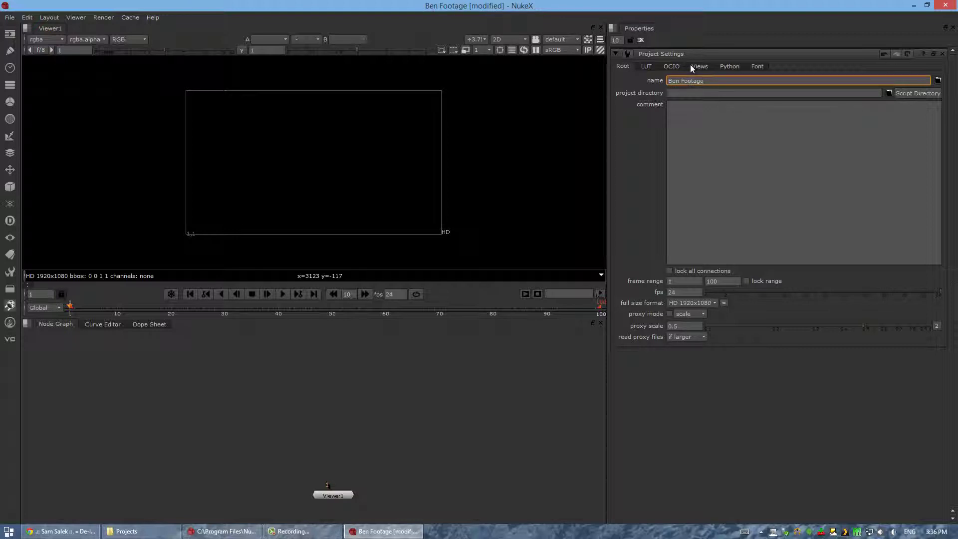
click(696, 203)
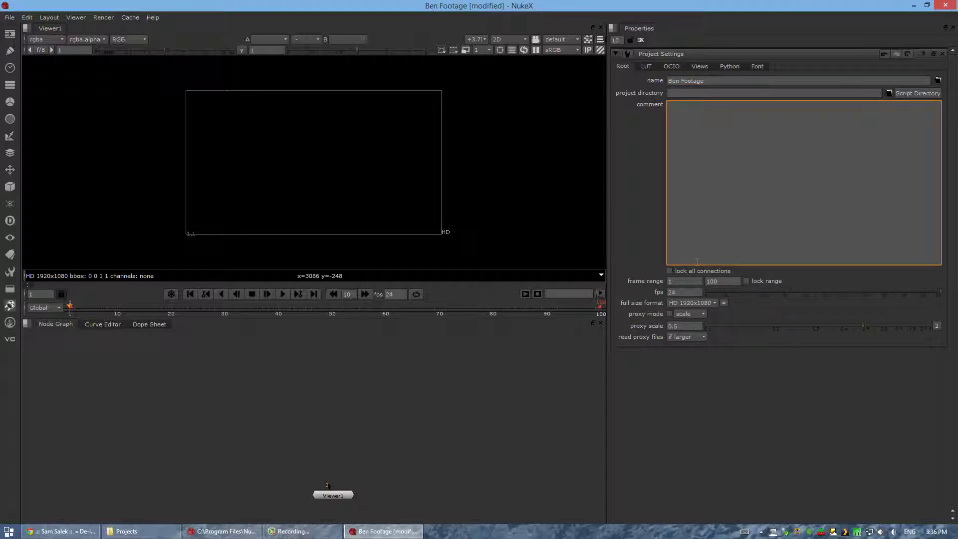
Step: Examine the frame range and fps fields in the project settings
click(675, 282)
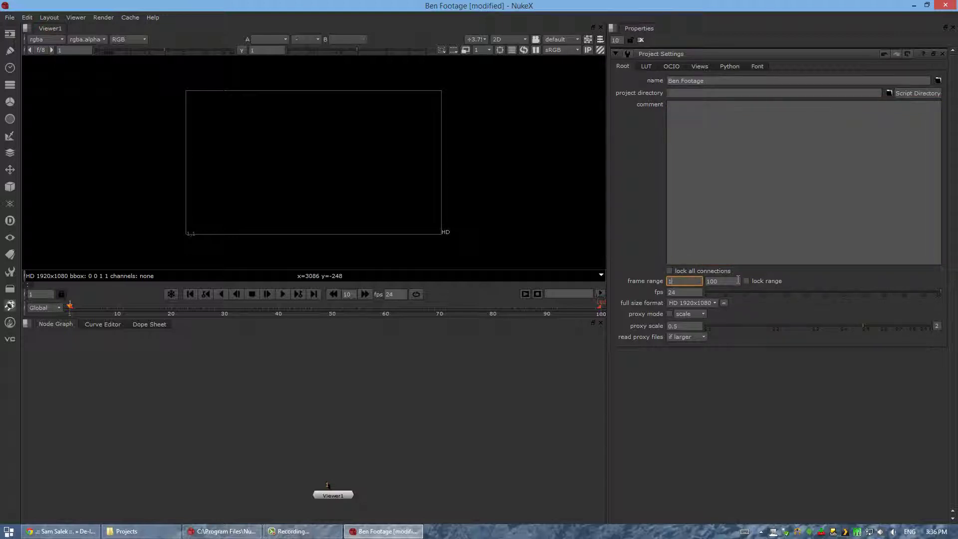
key(Tab)
click(686, 291)
click(674, 283)
click(347, 383)
click(685, 281)
click(378, 367)
Step: Start adding a Read node in the node graph and bring its file browser into clear view
key(r)
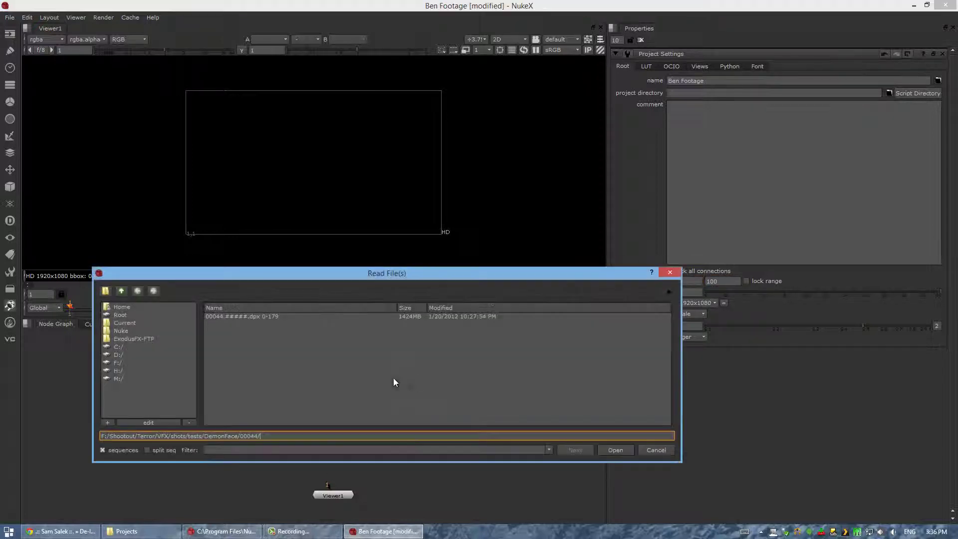
click(653, 450)
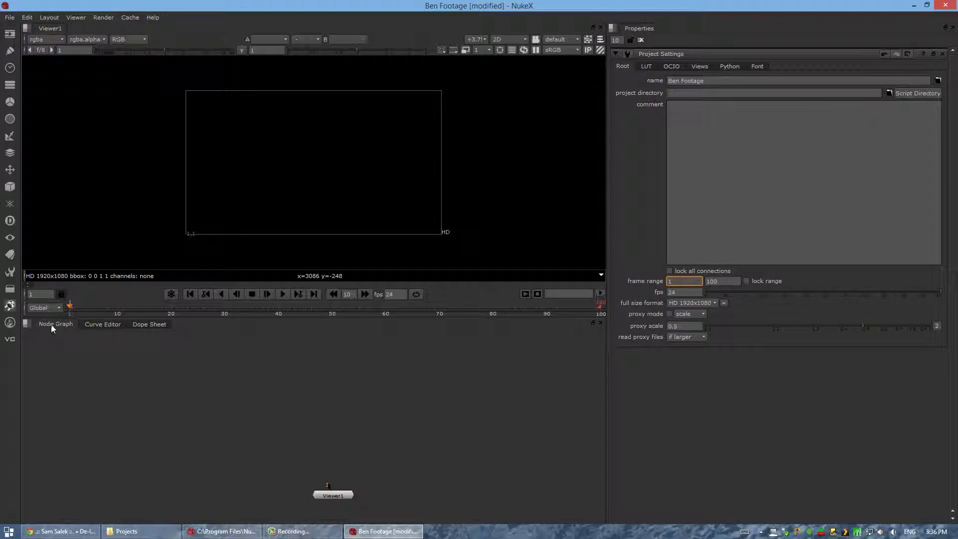
click(319, 399)
key(r)
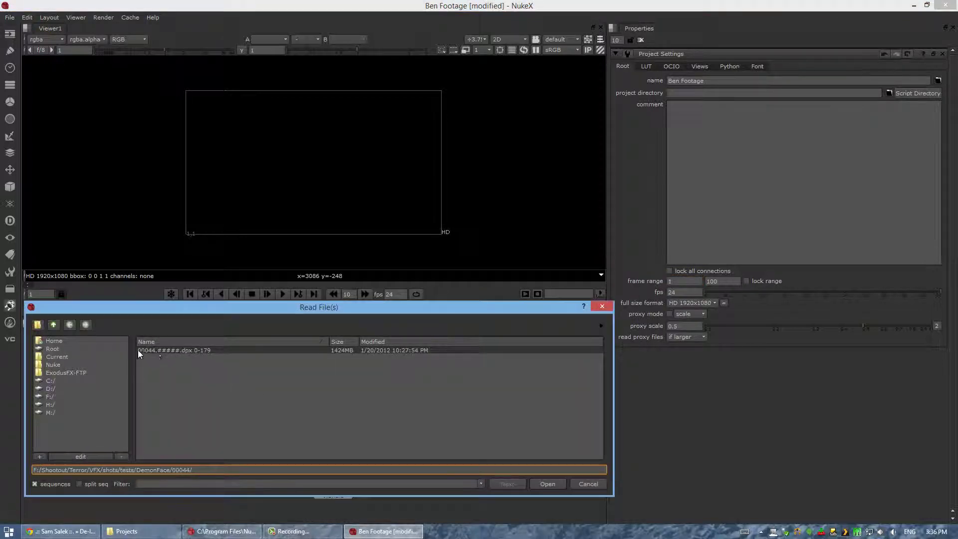
drag(200, 309, 252, 195)
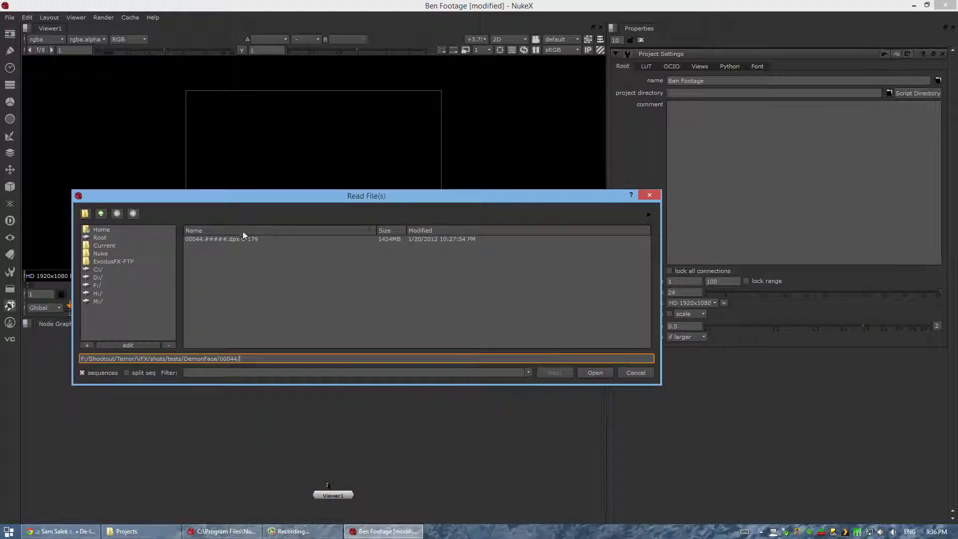
Step: Look through the parent folders of the footage up to VFX and return to the 00044 folder
click(101, 213)
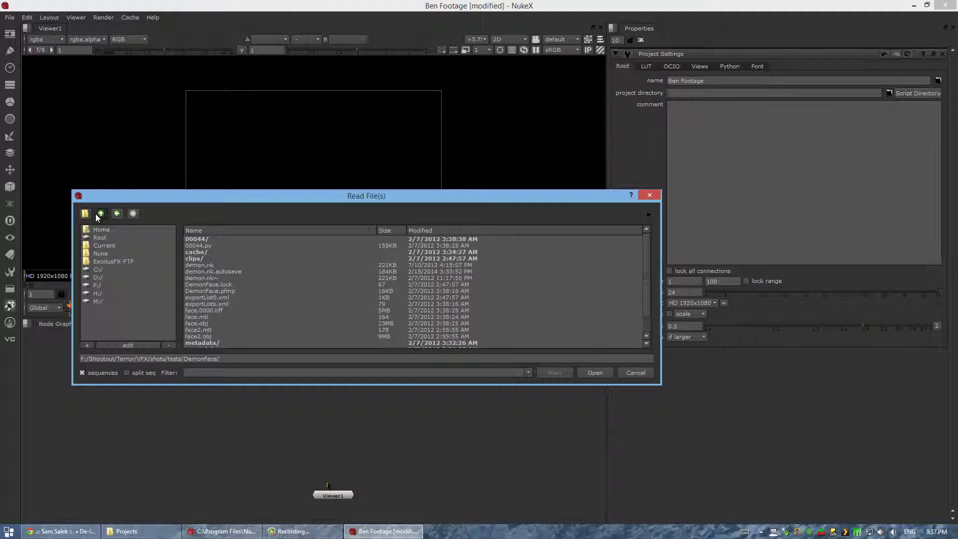
click(97, 214)
click(98, 213)
click(98, 213)
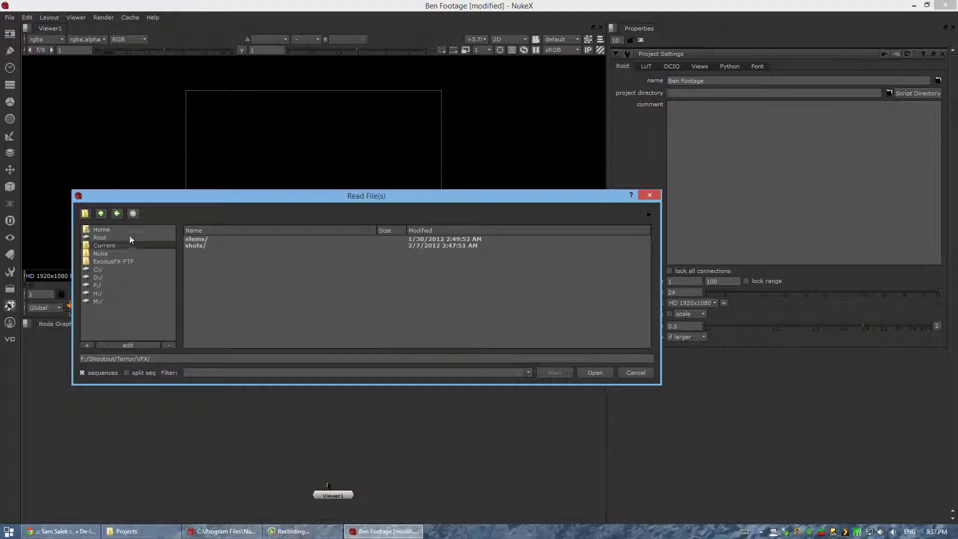
click(115, 214)
click(116, 214)
click(115, 215)
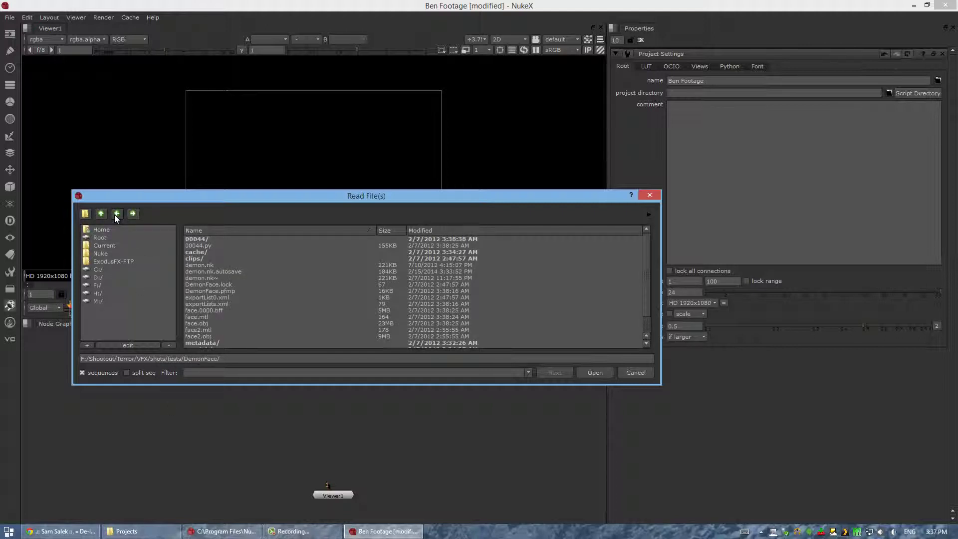
click(114, 215)
Step: Turn off sequence grouping to examine the individual DPX frames in an enlarged file browser, and group them again
click(233, 240)
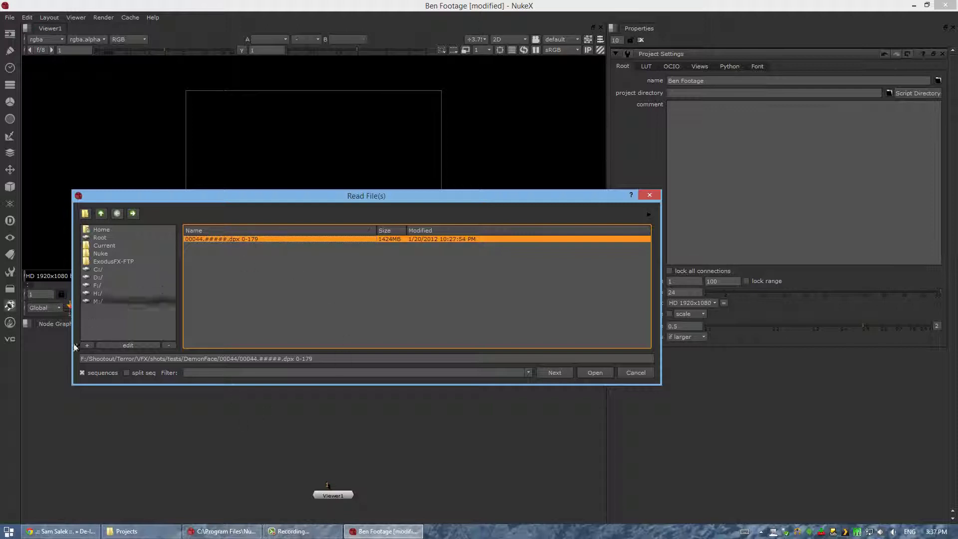
click(82, 373)
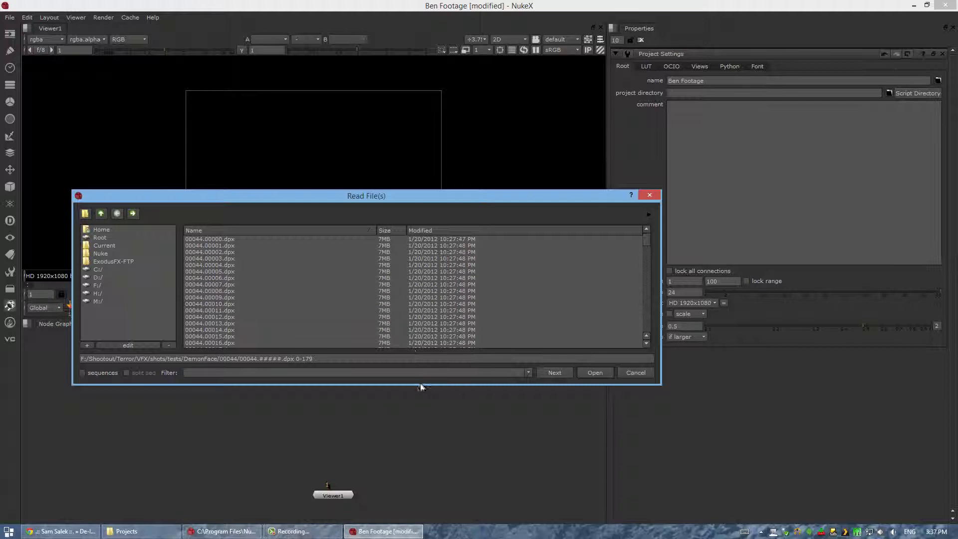
drag(421, 386, 422, 478)
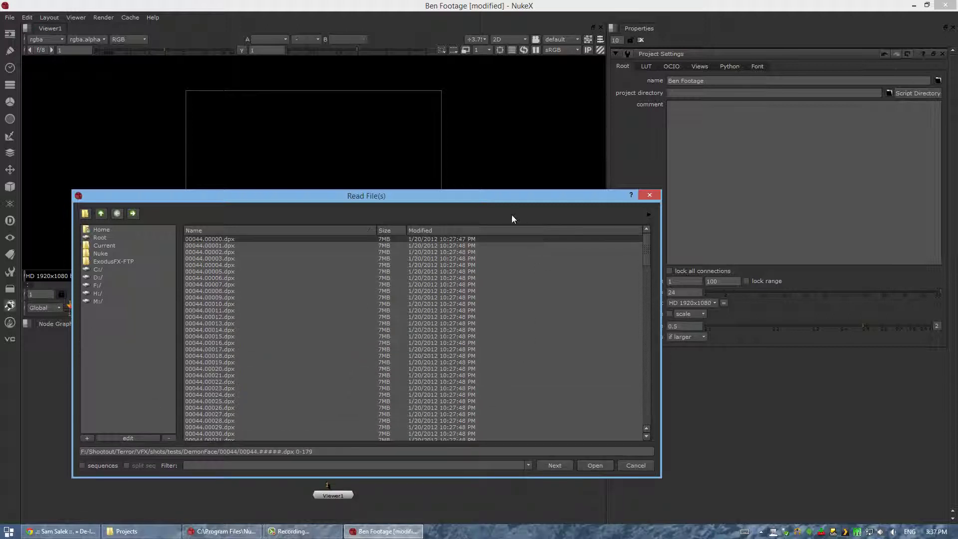
drag(515, 202, 483, 84)
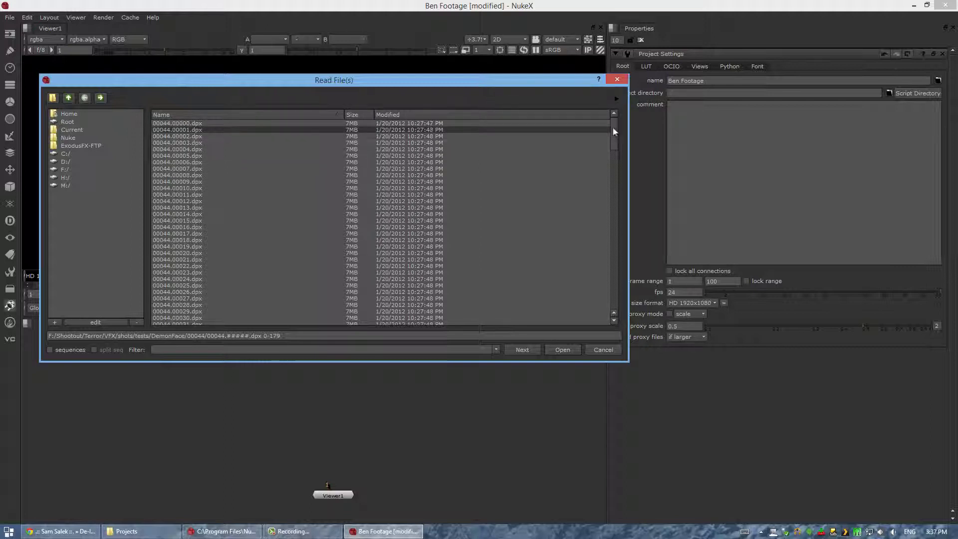
drag(613, 127, 612, 120)
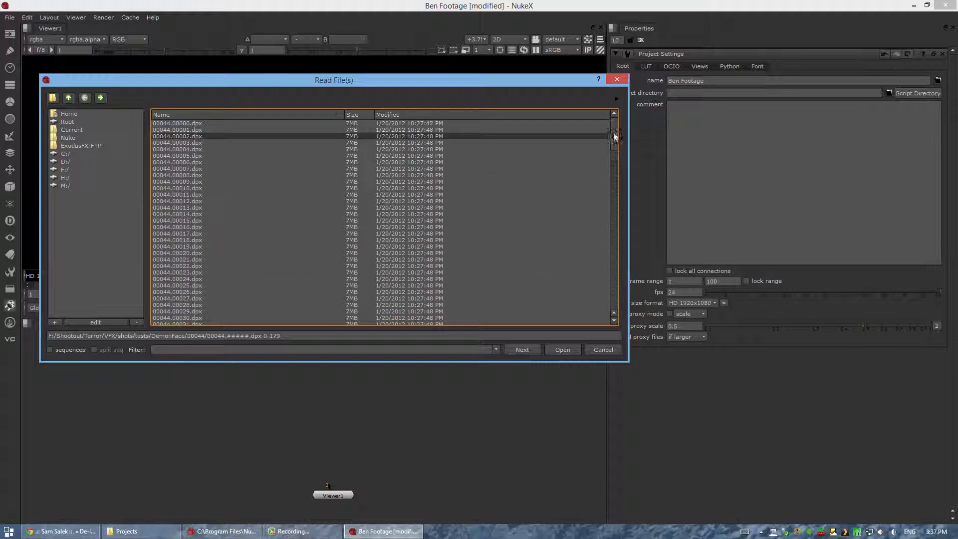
drag(614, 139, 623, 118)
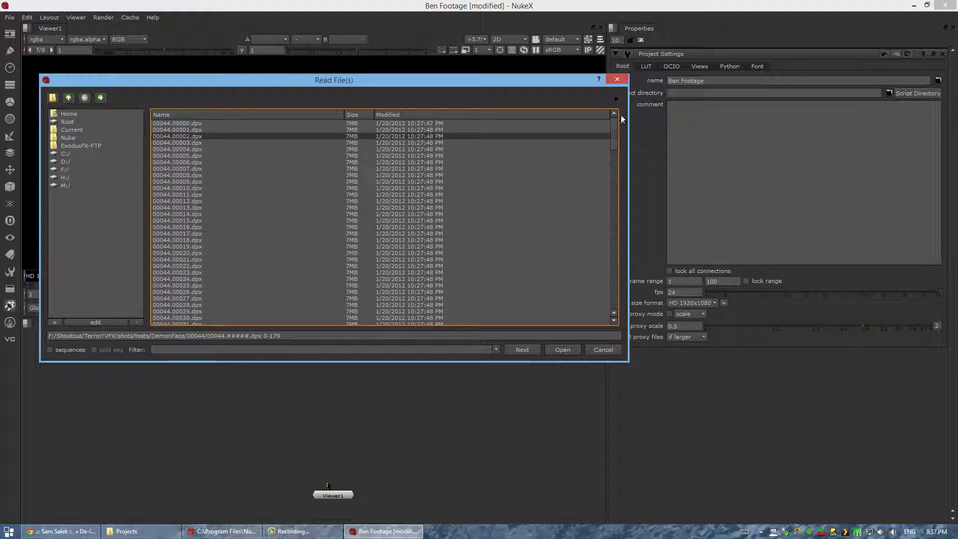
click(50, 350)
Step: Read the 00044.#####.dpx sequence, frames 0-179, into the node graph
click(202, 124)
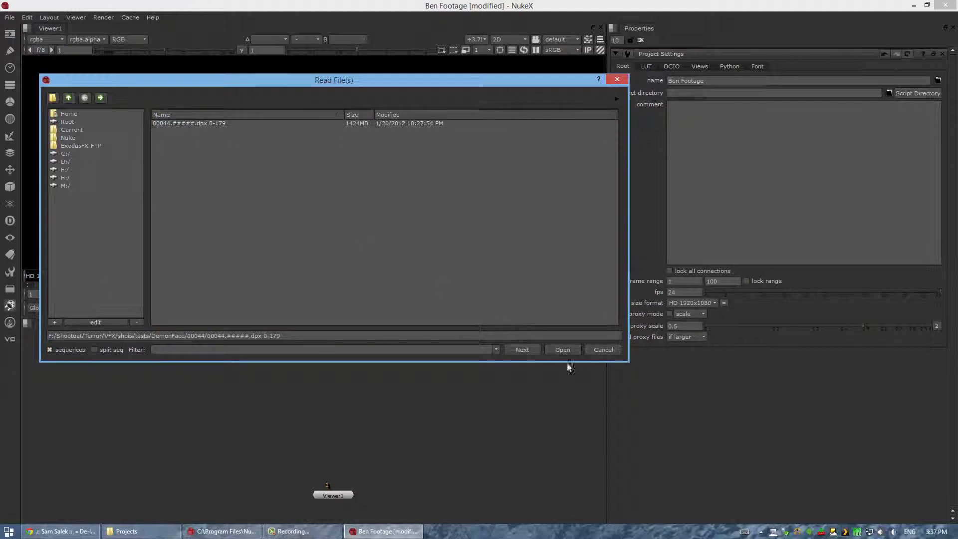
click(218, 124)
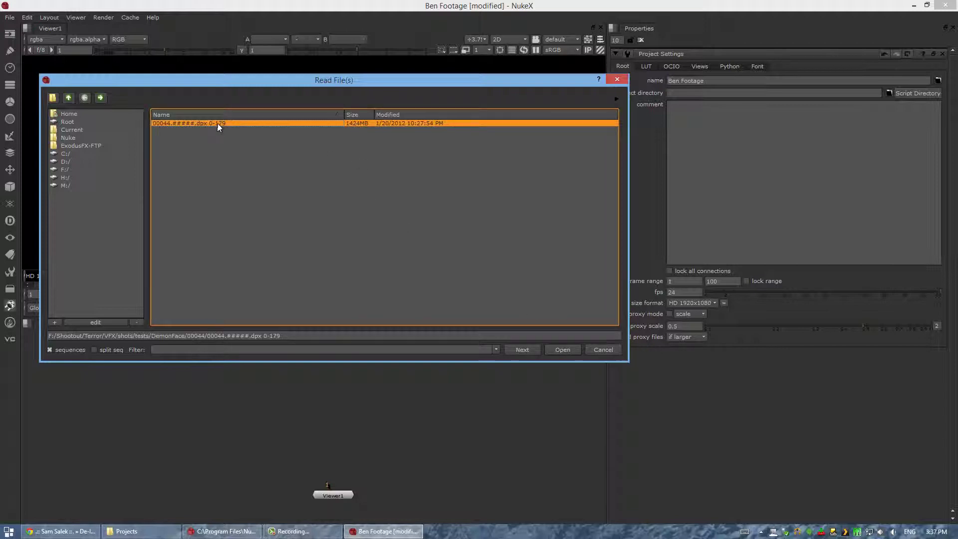
click(551, 349)
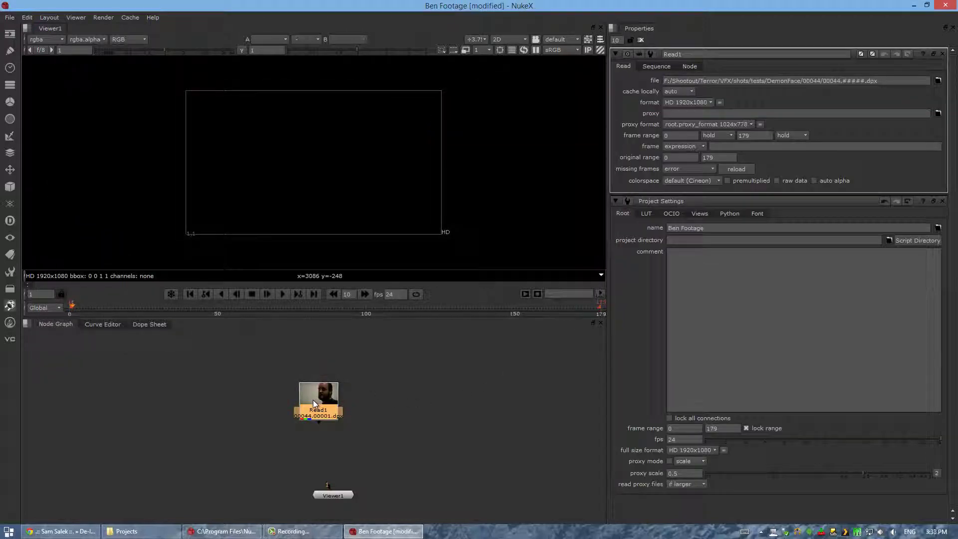
Step: Space the Read1 and Viewer1 nodes apart and connect the viewer's input to Read1
mouse_move(337, 402)
mouse_down()
mouse_move(351, 381)
mouse_move(339, 395)
mouse_up()
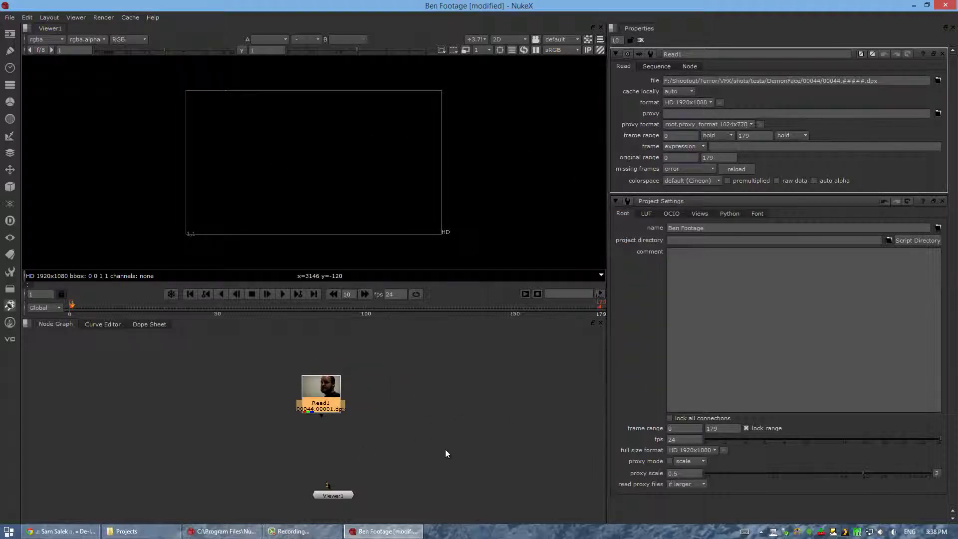
middle_drag(370, 435, 363, 416)
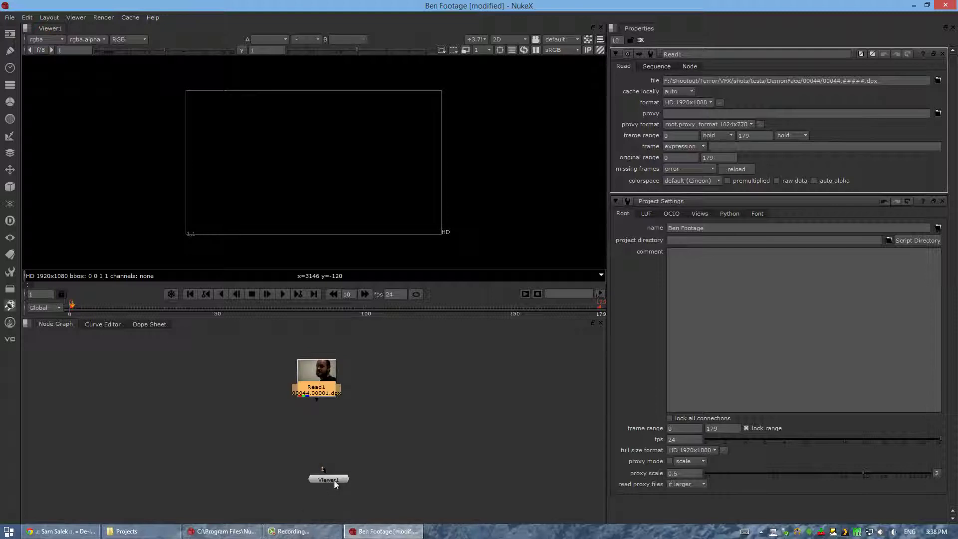
drag(334, 480, 327, 488)
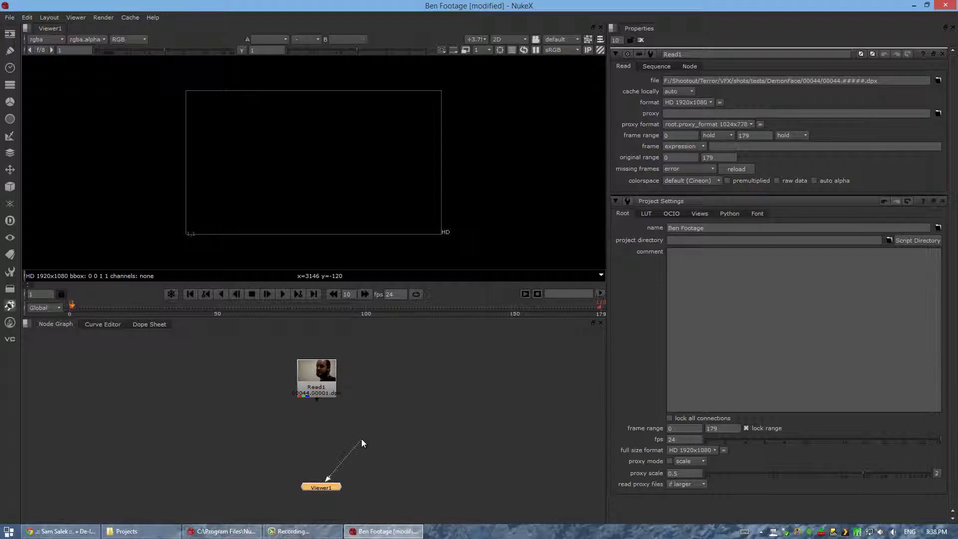
drag(314, 486, 220, 492)
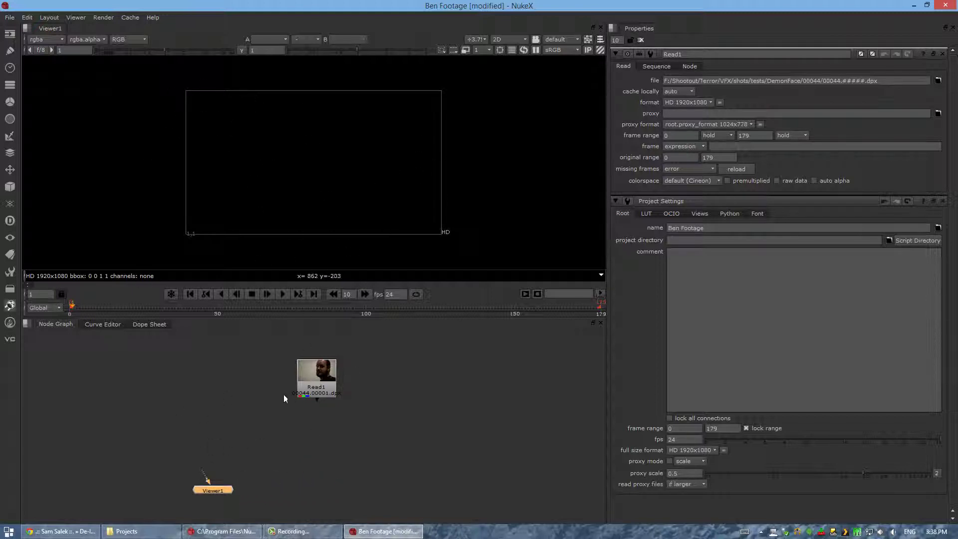
drag(208, 481, 314, 382)
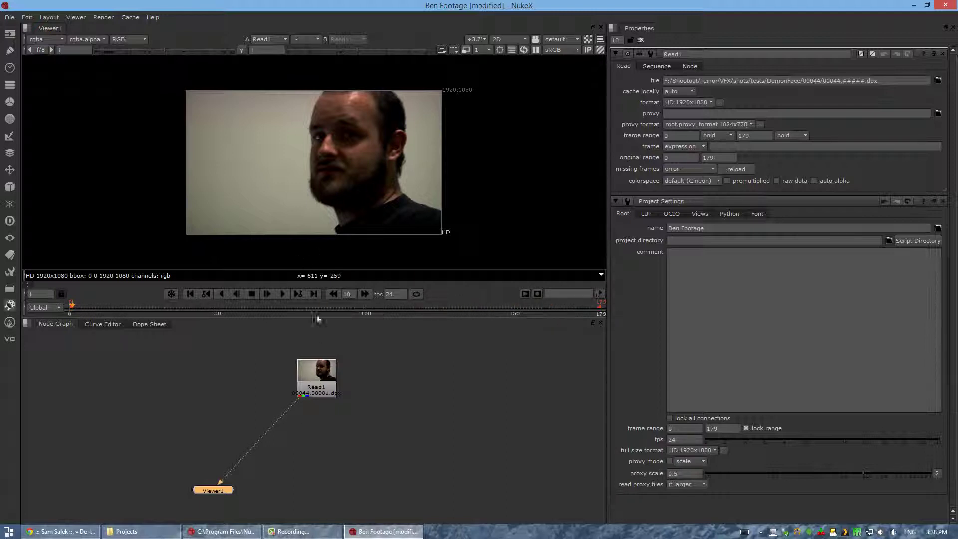
Step: Check the start and end frames of the project's frame range
click(679, 429)
click(724, 429)
click(685, 430)
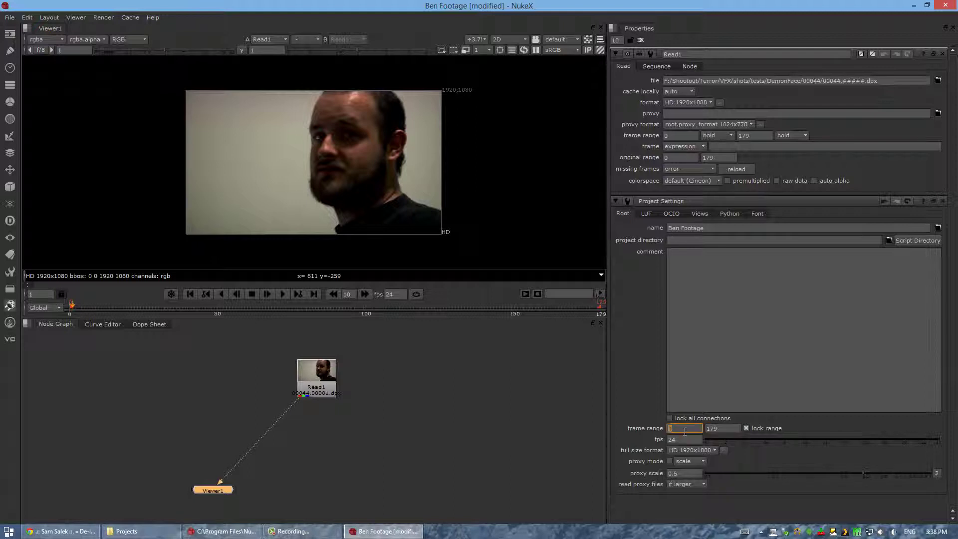
Step: Recheck the end and start frames in the project's frame range and close the Project Settings
click(728, 430)
click(732, 429)
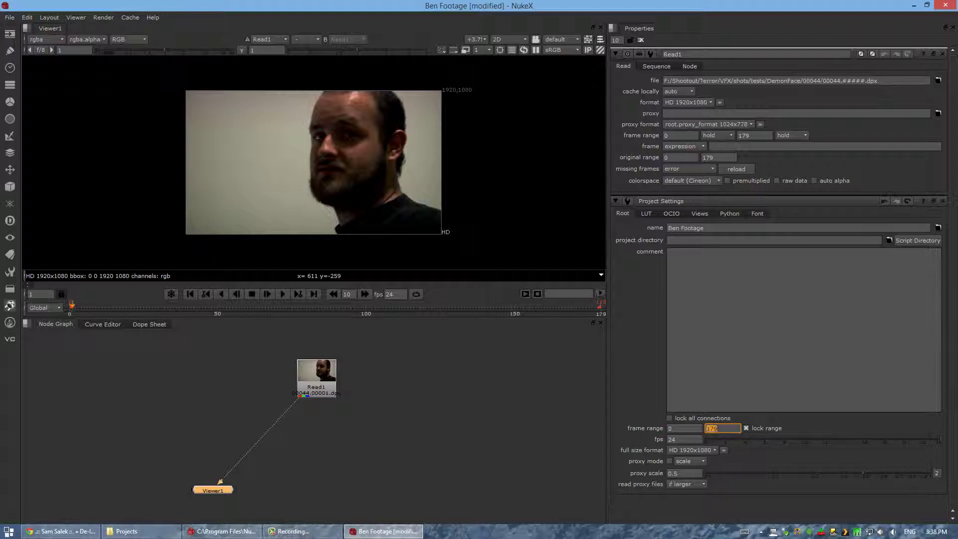
click(683, 428)
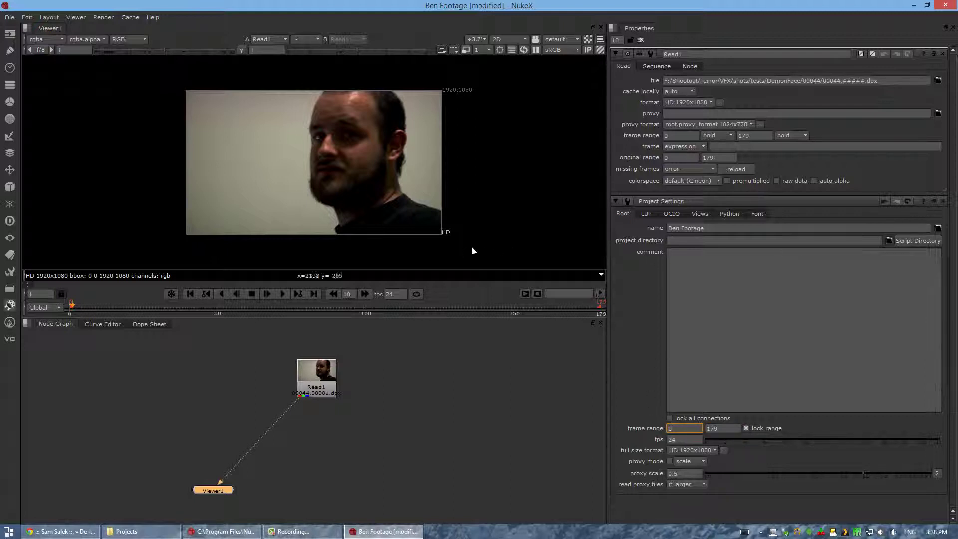
scroll(464, 259, up, 2)
scroll(463, 259, down, 2)
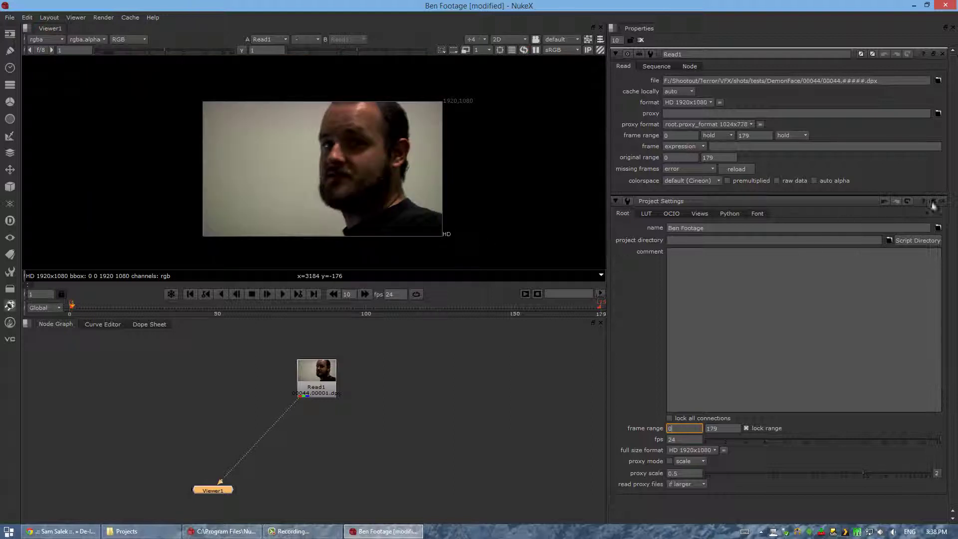
click(943, 201)
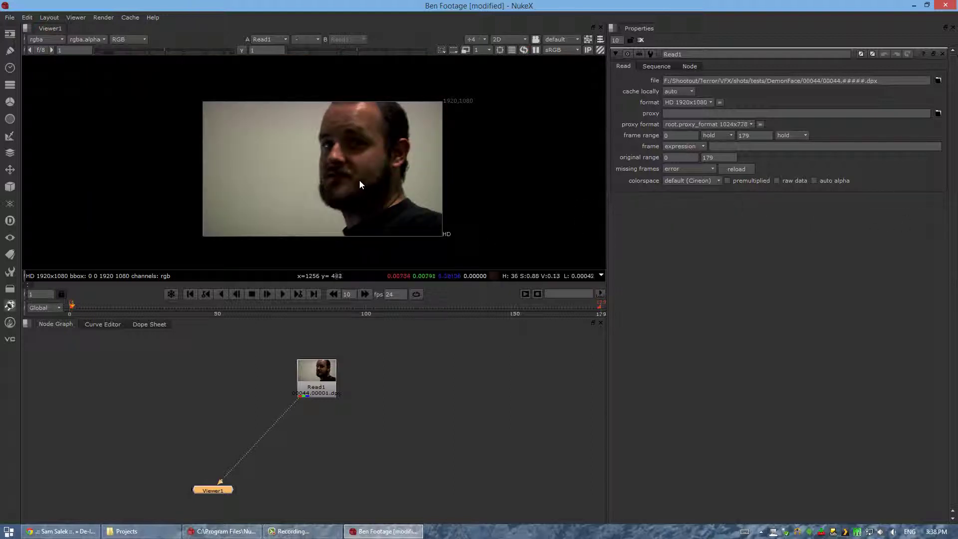
Step: Enlarge the viewer by shrinking the node graph and properties areas, and nudge the Read1 node slightly down
scroll(336, 182, up, 2)
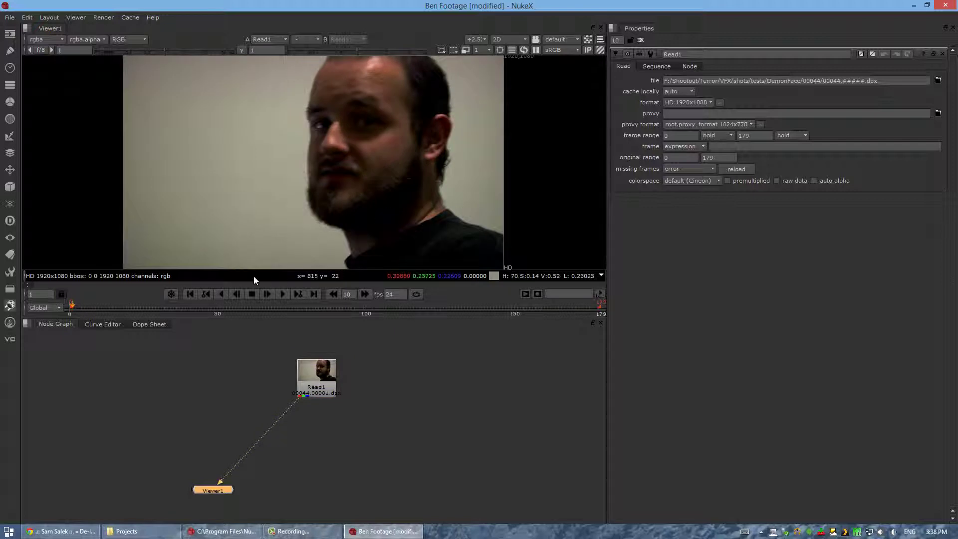
scroll(307, 204, down, 2)
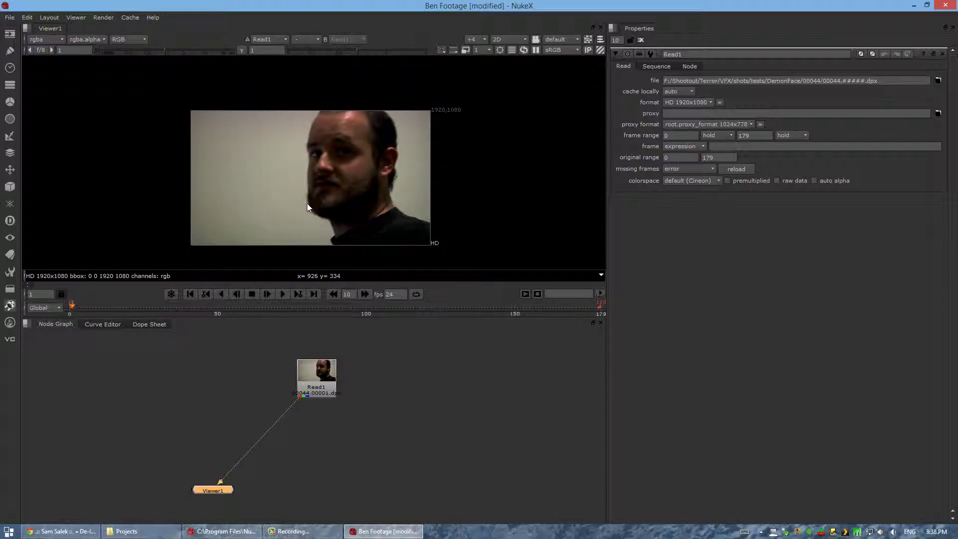
scroll(307, 203, up, 2)
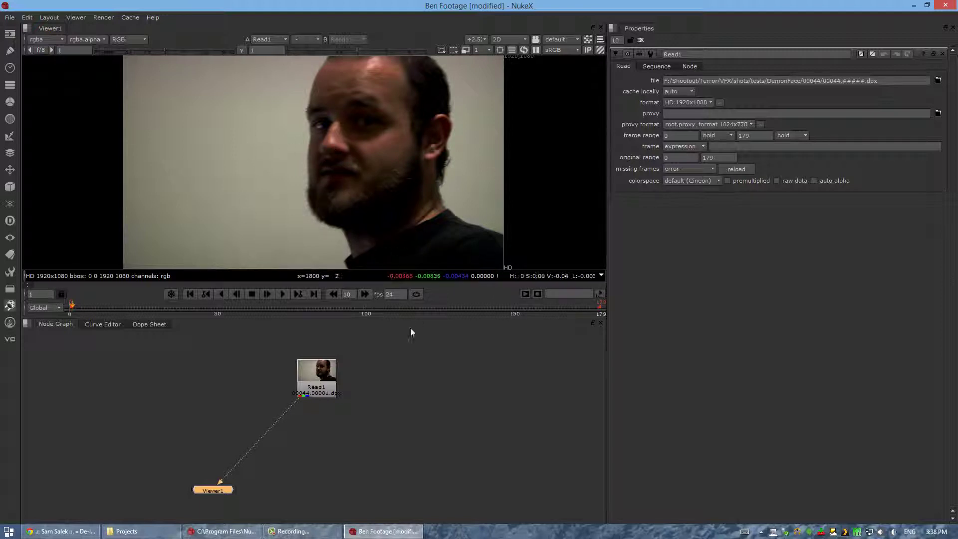
mouse_move(411, 317)
mouse_down()
mouse_move(409, 386)
mouse_move(414, 251)
mouse_move(407, 429)
mouse_move(407, 295)
mouse_move(405, 358)
mouse_move(406, 330)
mouse_up()
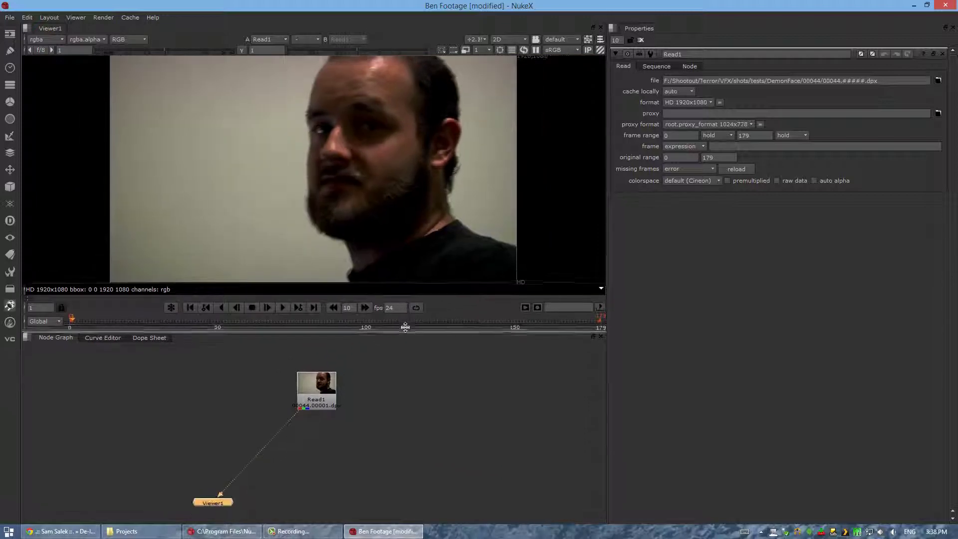
drag(607, 212, 644, 232)
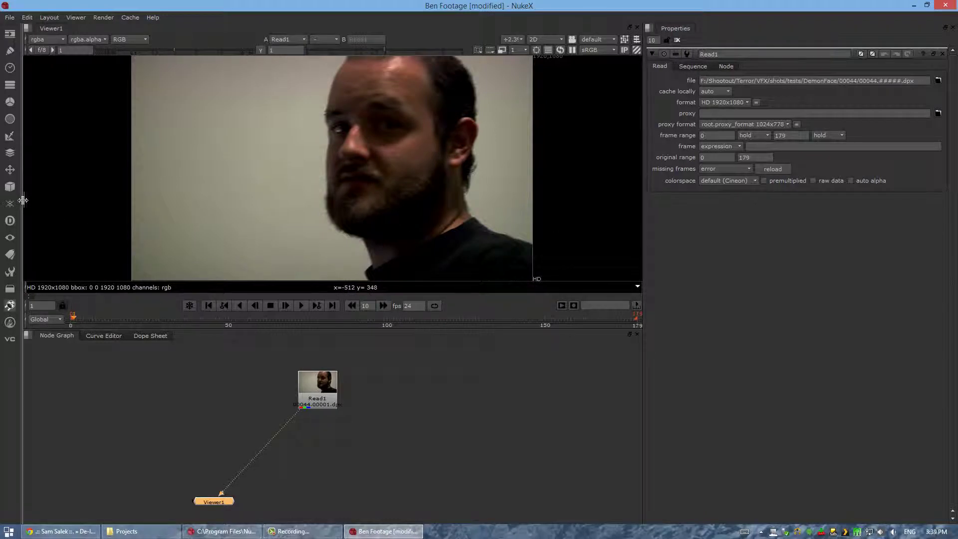
drag(22, 200, 15, 201)
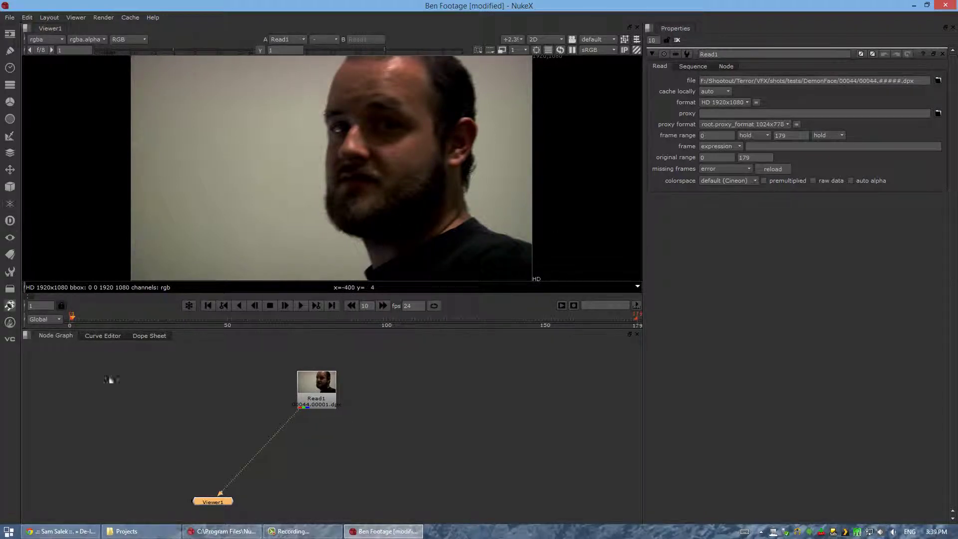
click(252, 404)
mouse_move(317, 403)
mouse_down()
mouse_move(265, 406)
mouse_move(317, 411)
mouse_up()
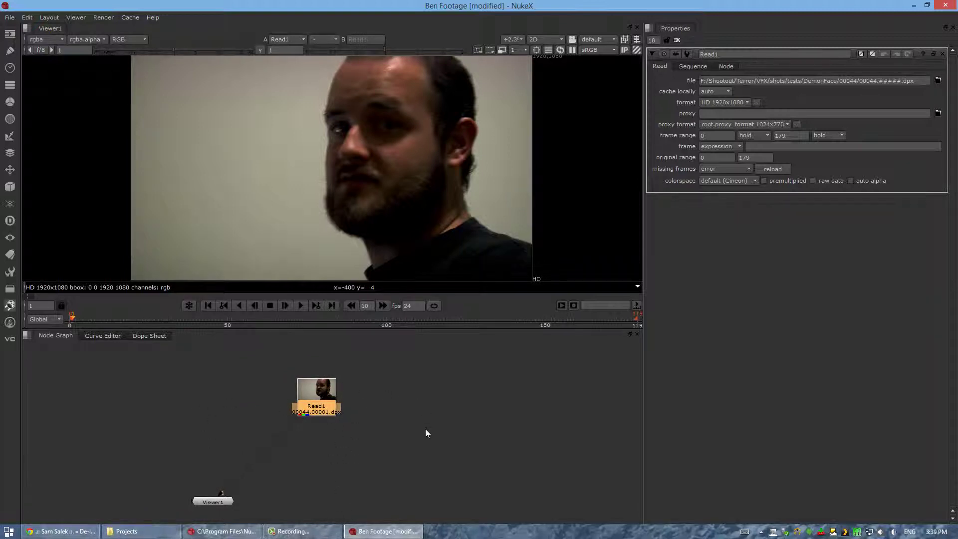
Step: Pan and zoom around the node graph to view the Read1 and Viewer1 nodes at different scales
middle_drag(425, 400, 474, 402)
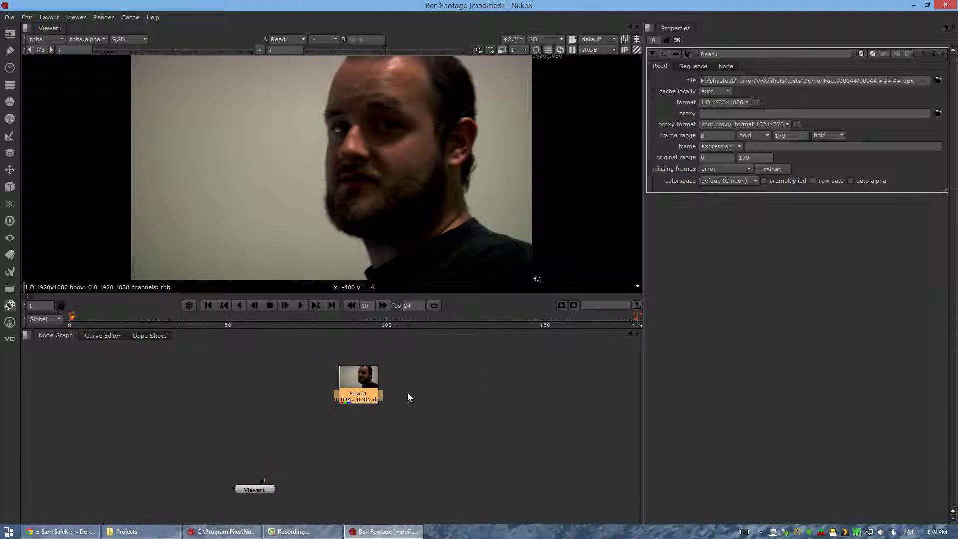
alt+middle_drag(395, 396, 378, 383)
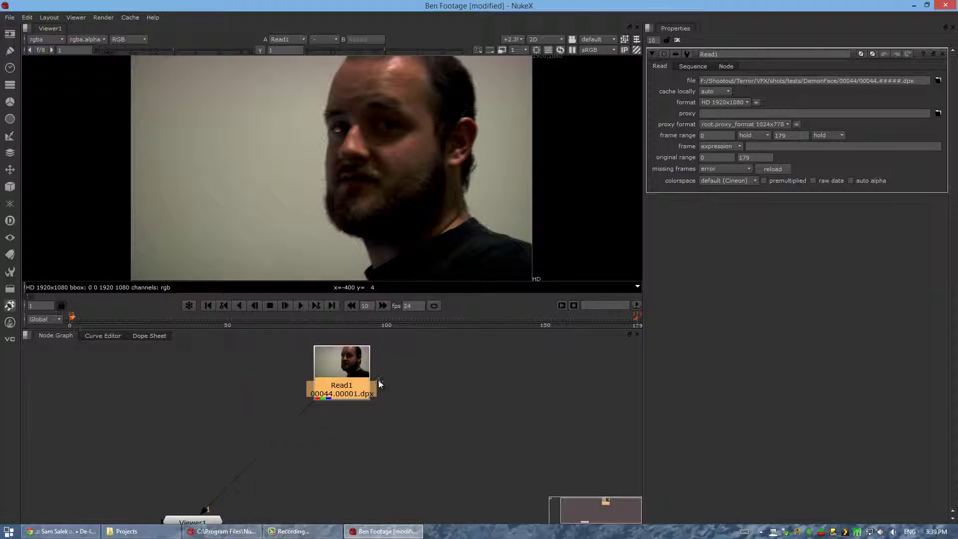
scroll(375, 382, up, 1)
scroll(375, 382, down, 3)
scroll(375, 382, up, 3)
scroll(375, 381, down, 3)
scroll(375, 381, up, 2)
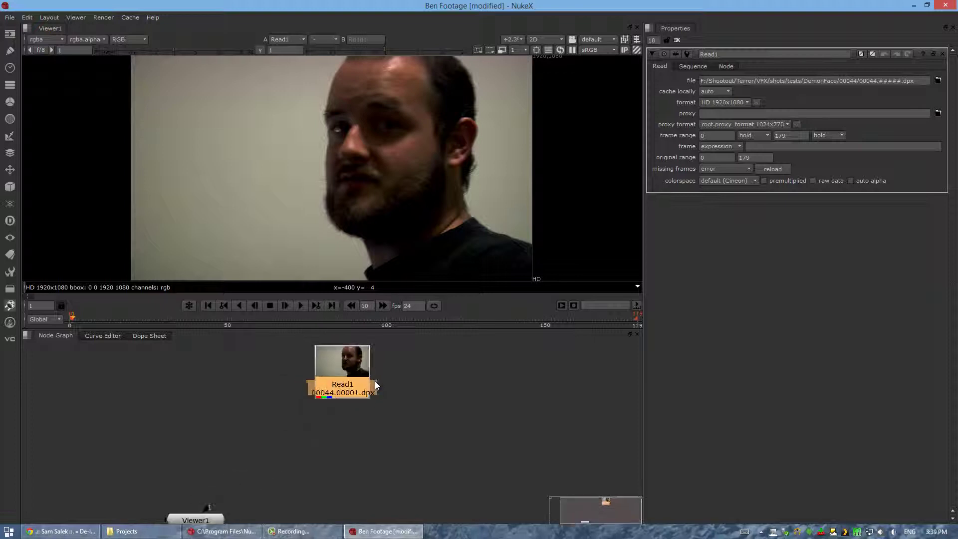
scroll(375, 381, down, 1)
scroll(376, 382, up, 1)
scroll(375, 382, down, 1)
right_click(416, 383)
click(402, 417)
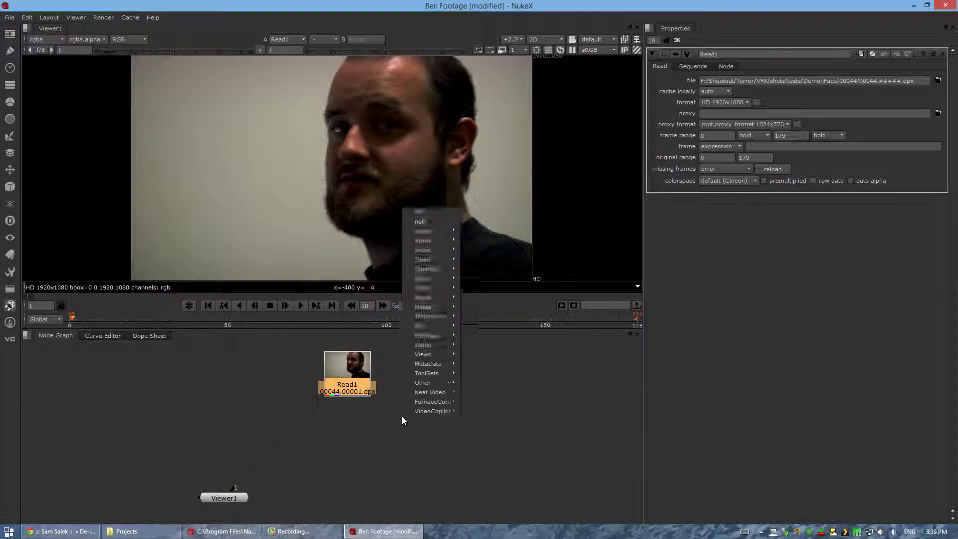
mouse_move(411, 410)
middle_down()
mouse_move(472, 400)
mouse_move(393, 414)
mouse_move(408, 405)
mouse_move(436, 411)
mouse_move(414, 399)
mouse_move(432, 409)
mouse_move(398, 405)
middle_up()
scroll(407, 418, down, 1)
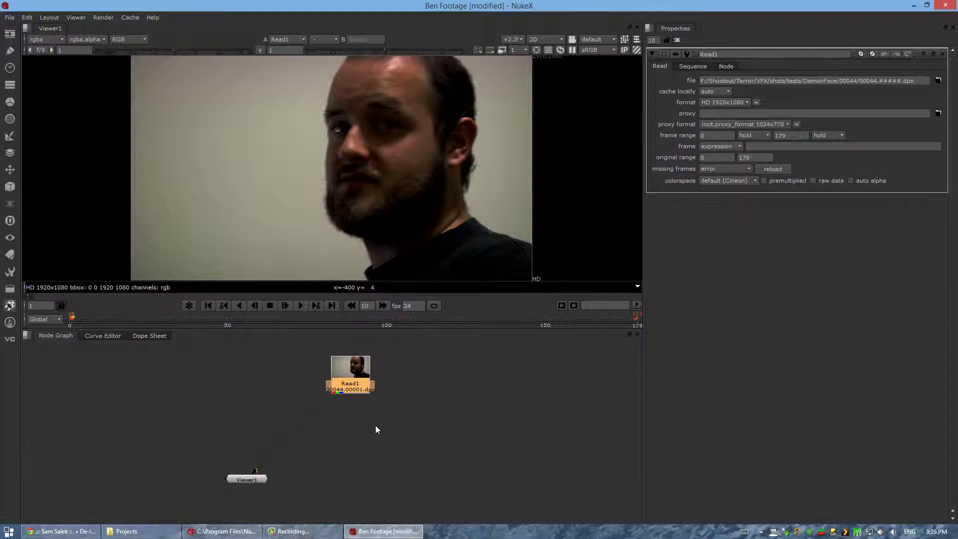
right_click(435, 362)
mouse_move(462, 167)
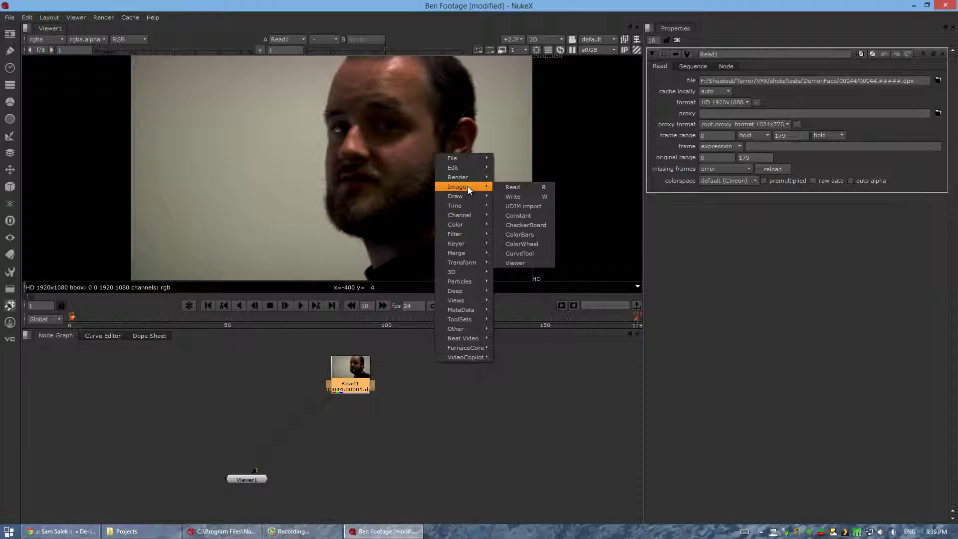
click(508, 187)
click(769, 320)
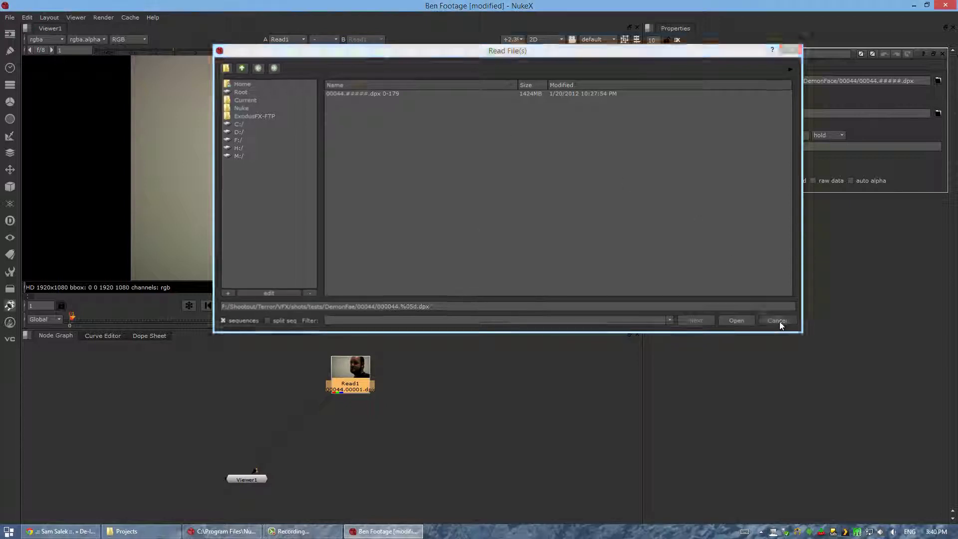
click(777, 320)
Step: Shift the Read1 node to the left, browse the Draw and Color node categories, and add an unconnected Grade node beside Read1
drag(359, 370, 311, 383)
click(378, 398)
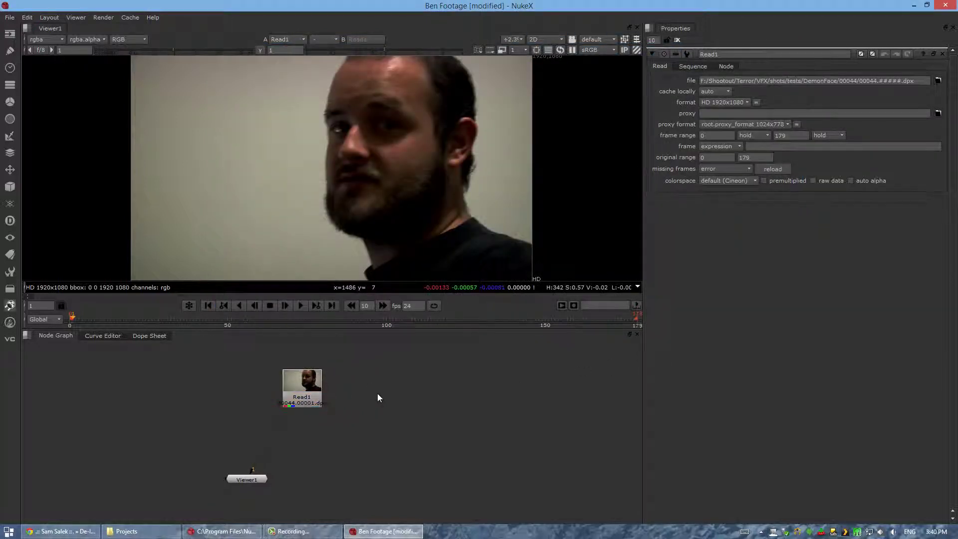
right_click(390, 384)
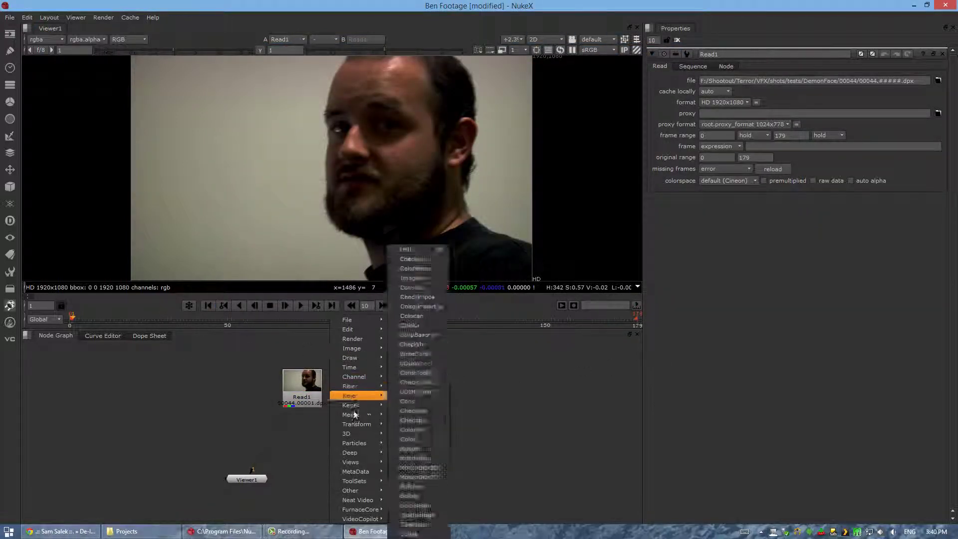
mouse_move(360, 438)
mouse_move(360, 355)
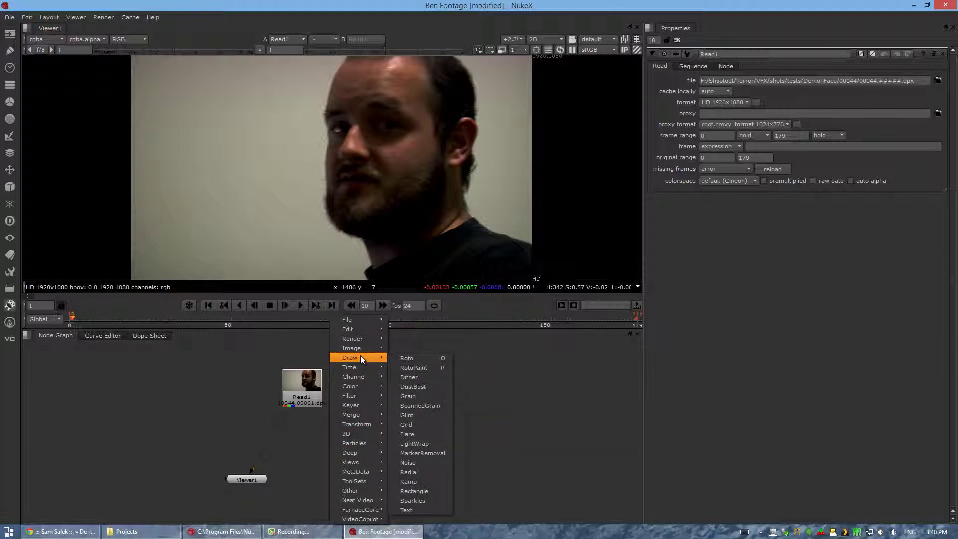
mouse_move(369, 390)
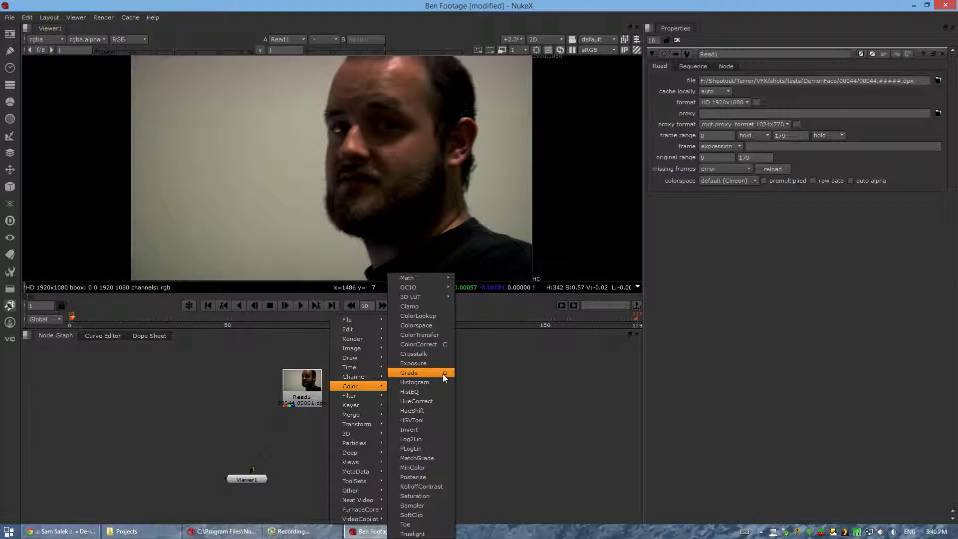
click(495, 383)
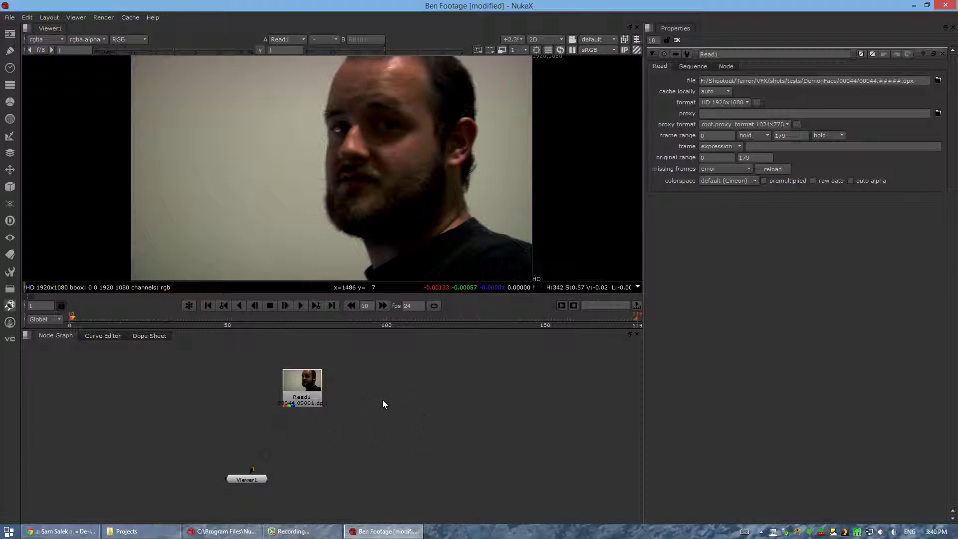
key(g)
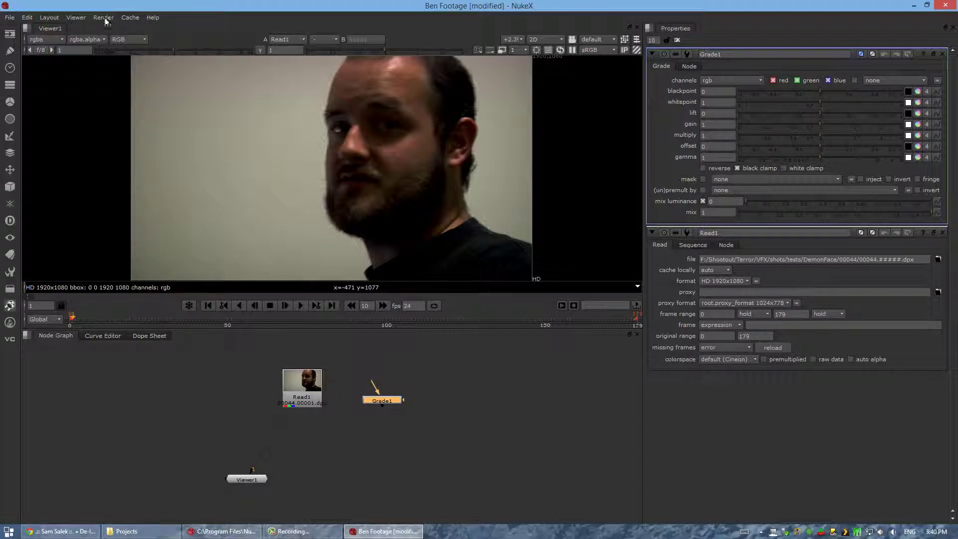
Step: Look up Grade among the color nodes and move the Grade1 node closer to Read1
click(10, 105)
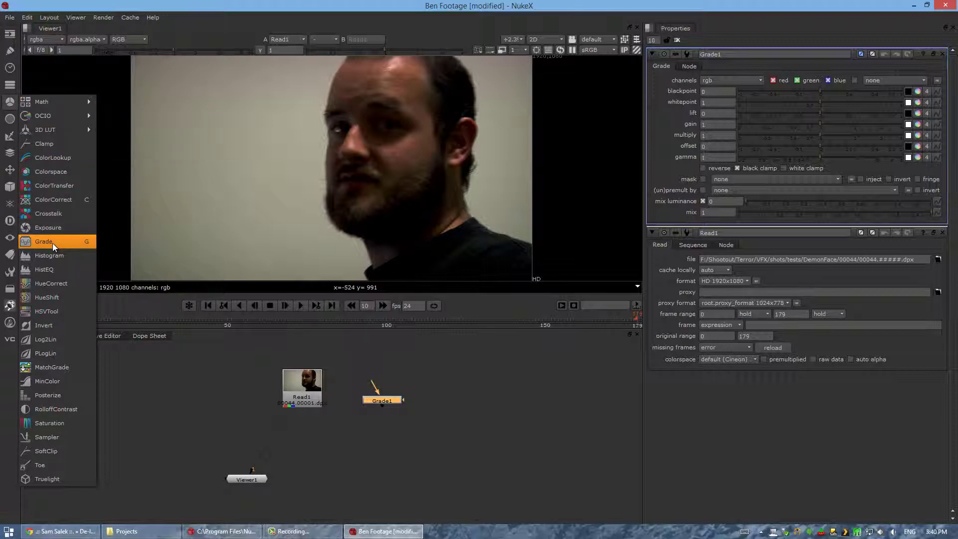
click(181, 407)
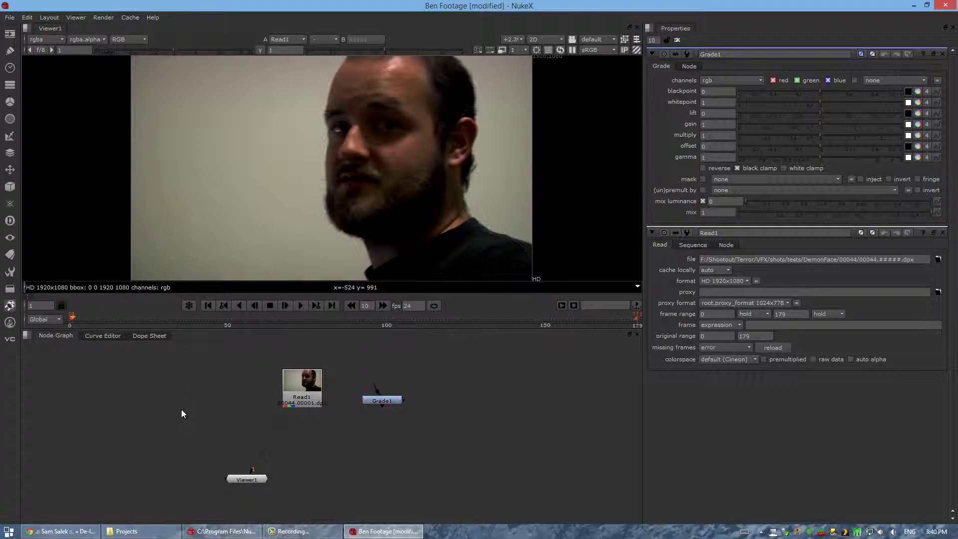
right_click(91, 363)
click(226, 415)
drag(384, 398, 385, 394)
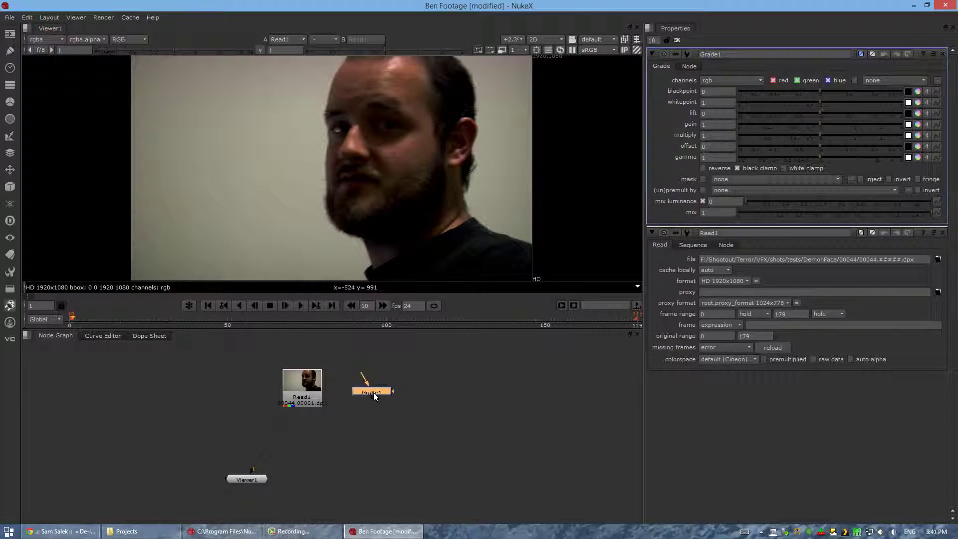
click(428, 396)
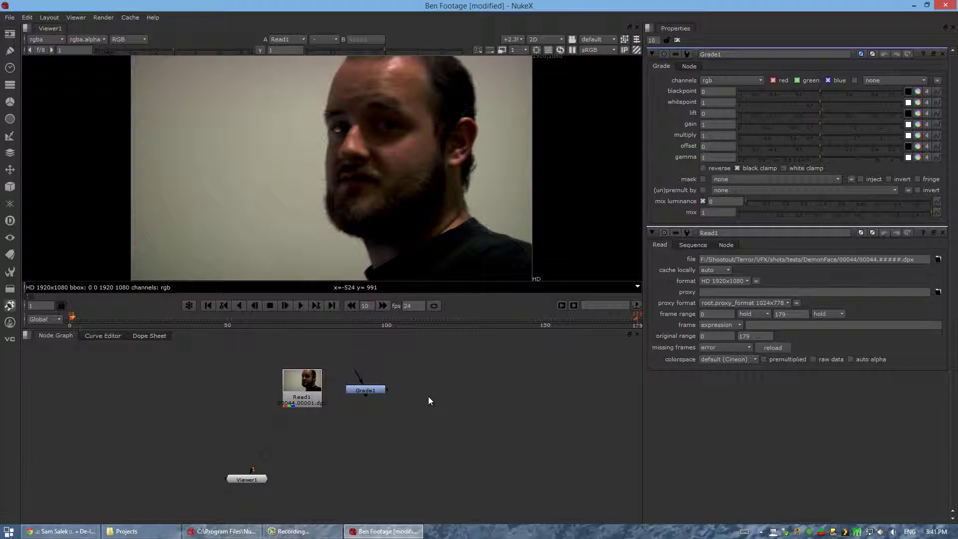
Step: Find HueCorrect by searching for its name, add it to the node graph unconnected, and place it below Grade1
key(Tab)
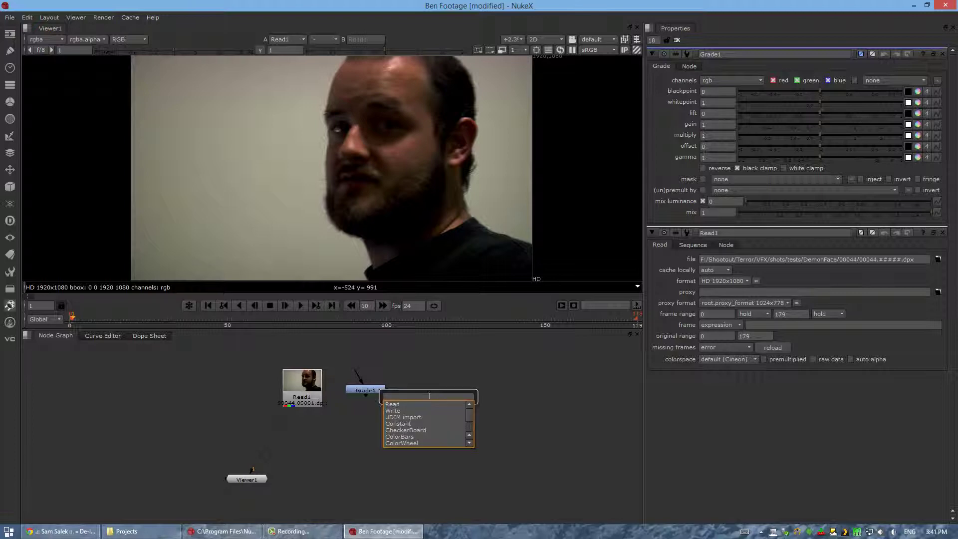
click(544, 415)
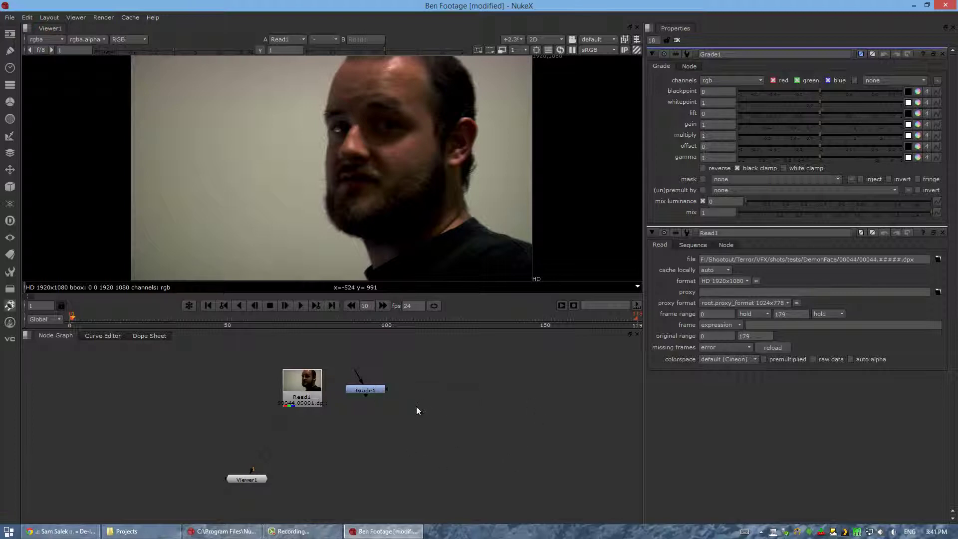
key(Tab)
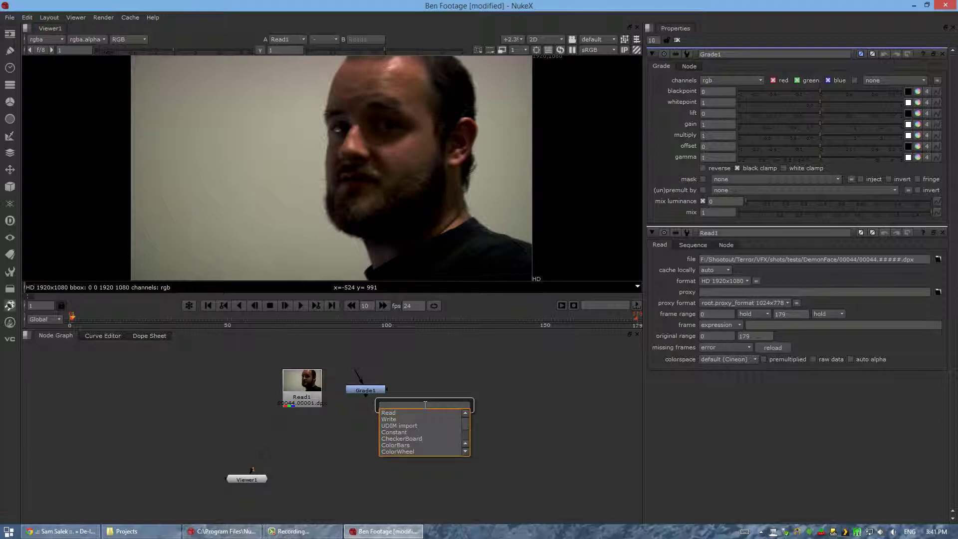
text(hue )
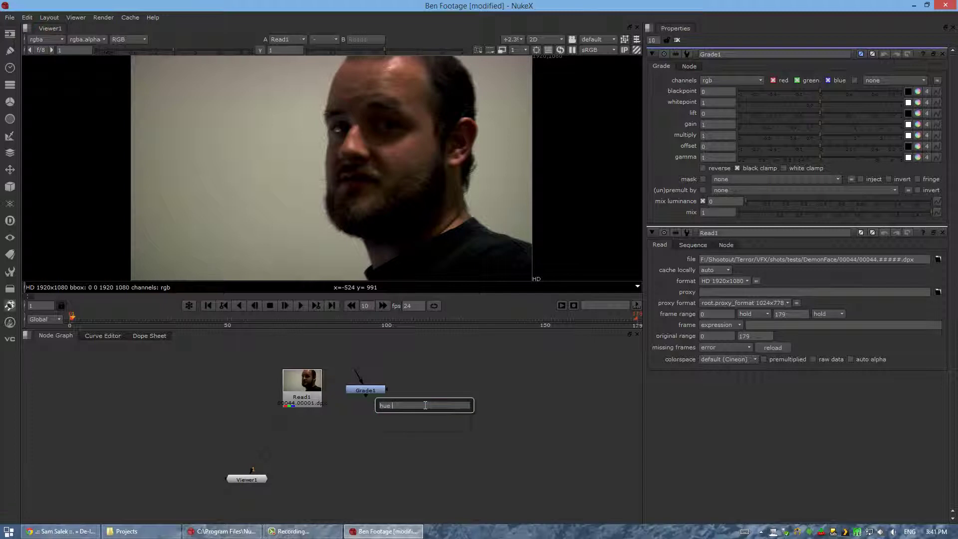
text(c)
key(Down)
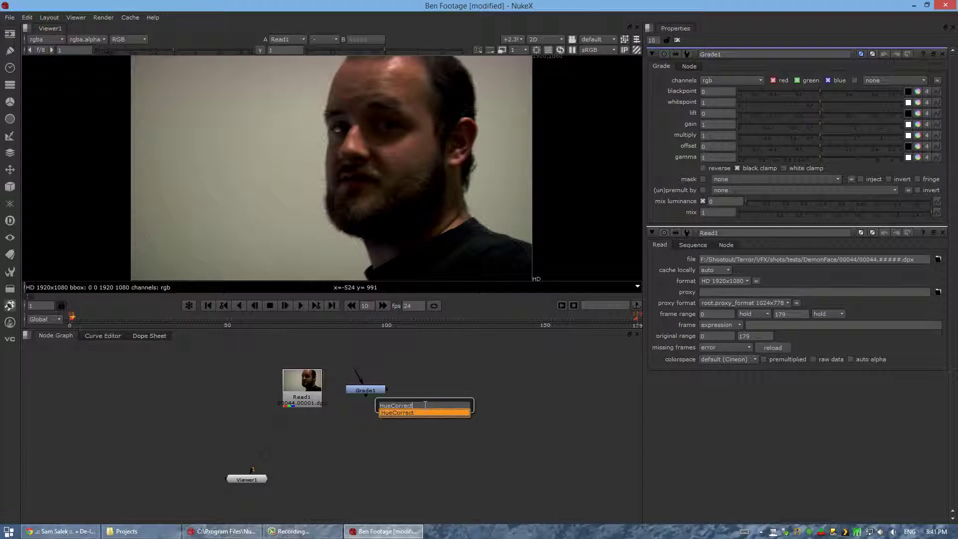
key(Return)
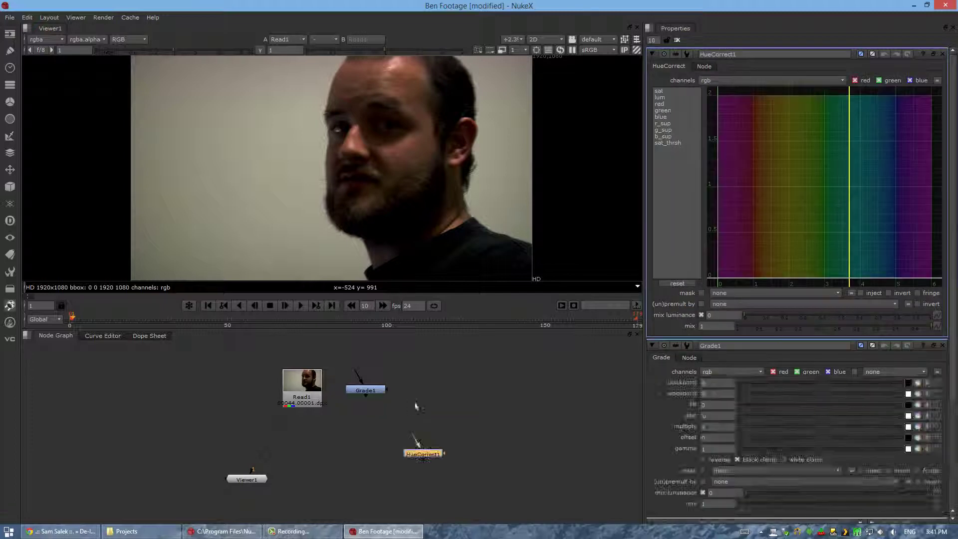
drag(425, 460, 402, 451)
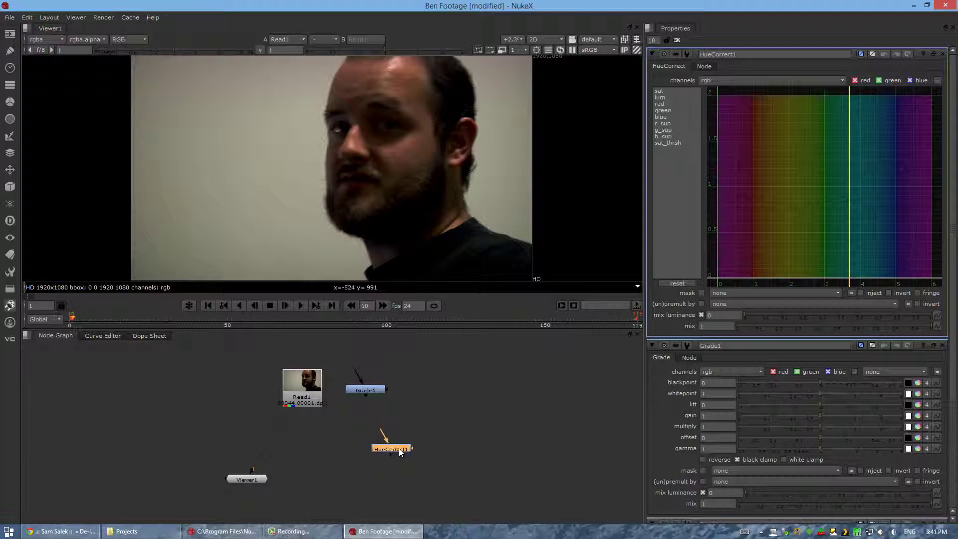
Step: Delete the HueCorrect1 node and move the Grade1 node lower in the node graph
click(482, 448)
click(387, 448)
key(Delete)
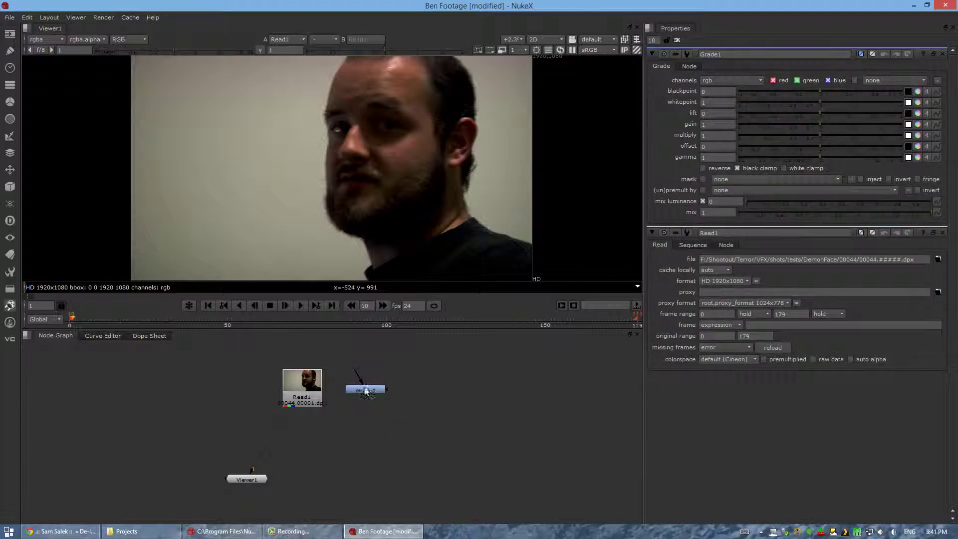
drag(381, 390, 390, 434)
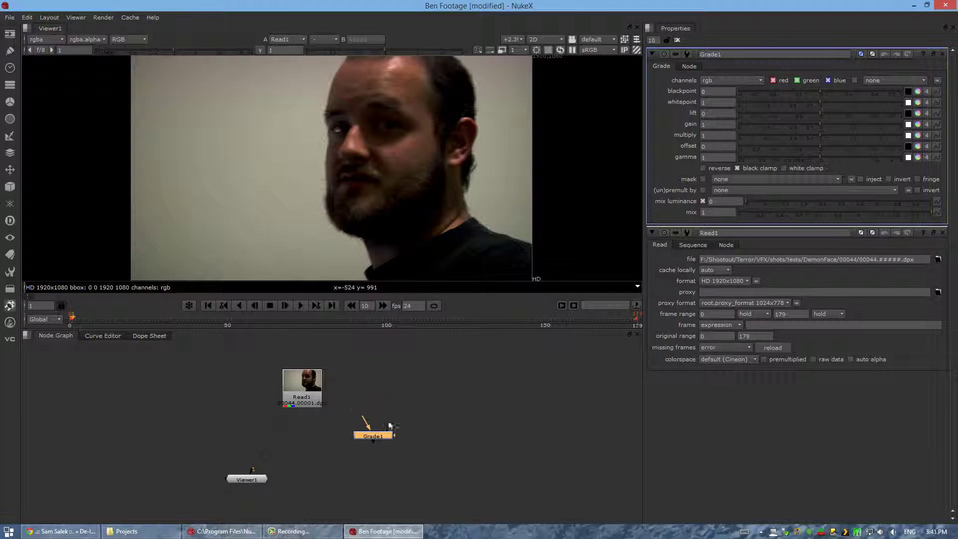
Step: Find CheckerBoard by its name, add it to the node graph, and place it to the right of Read1 above Grade1
click(446, 403)
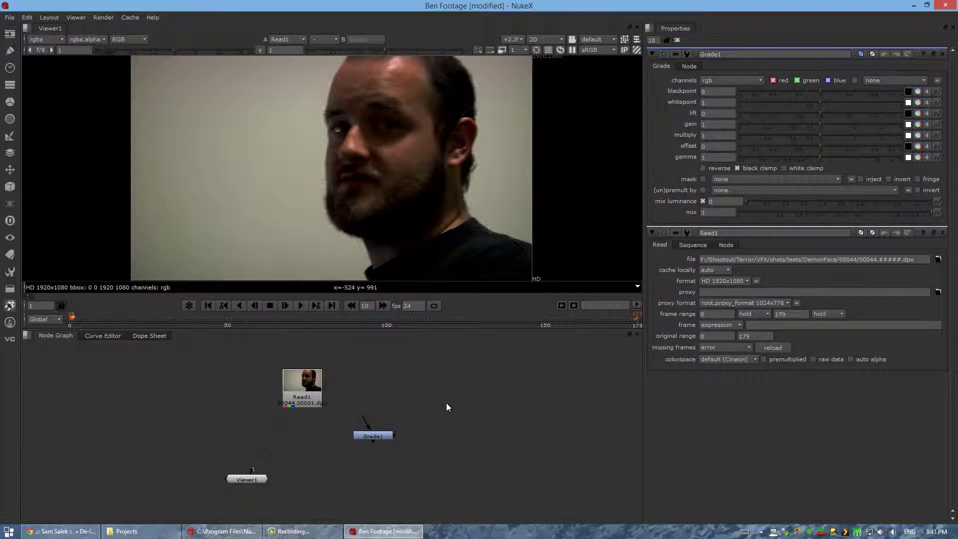
key(Tab)
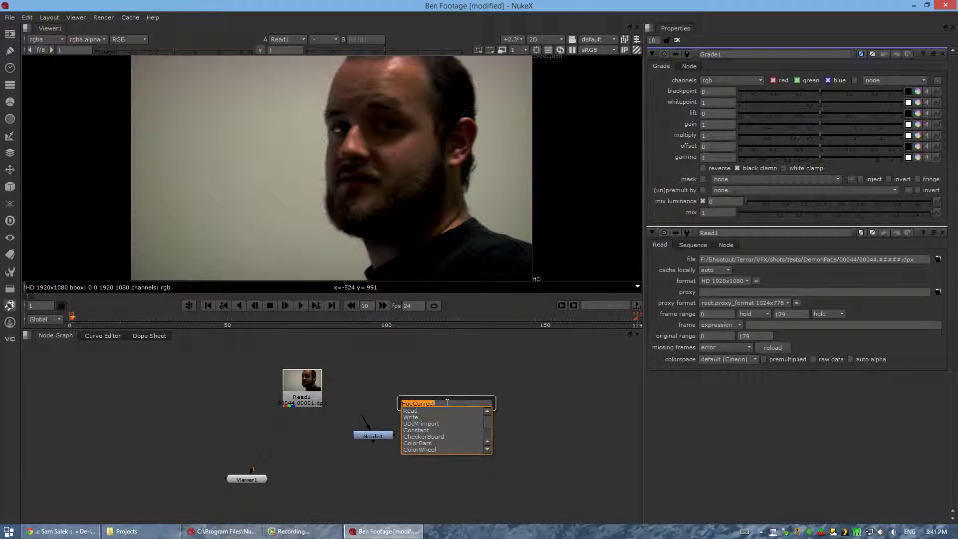
text(CheckerBoard)
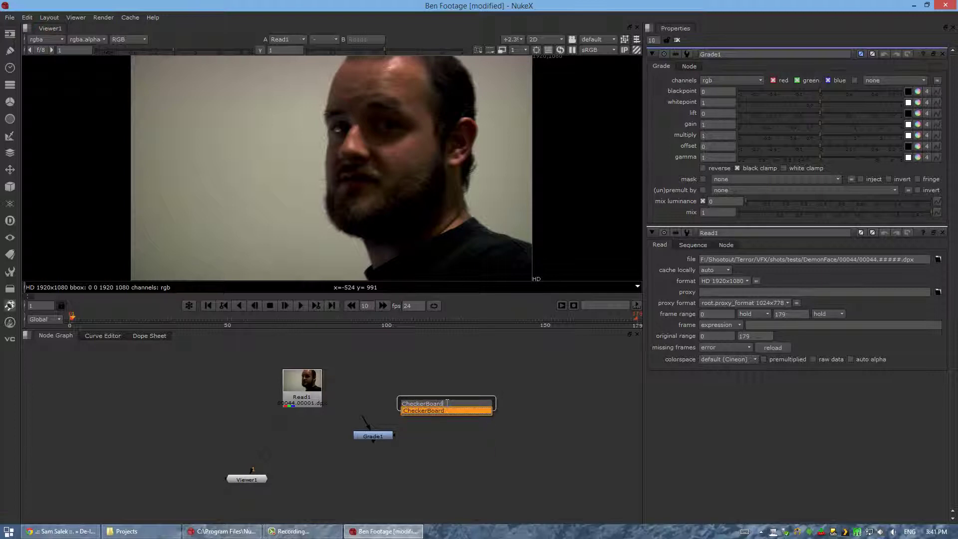
click(443, 410)
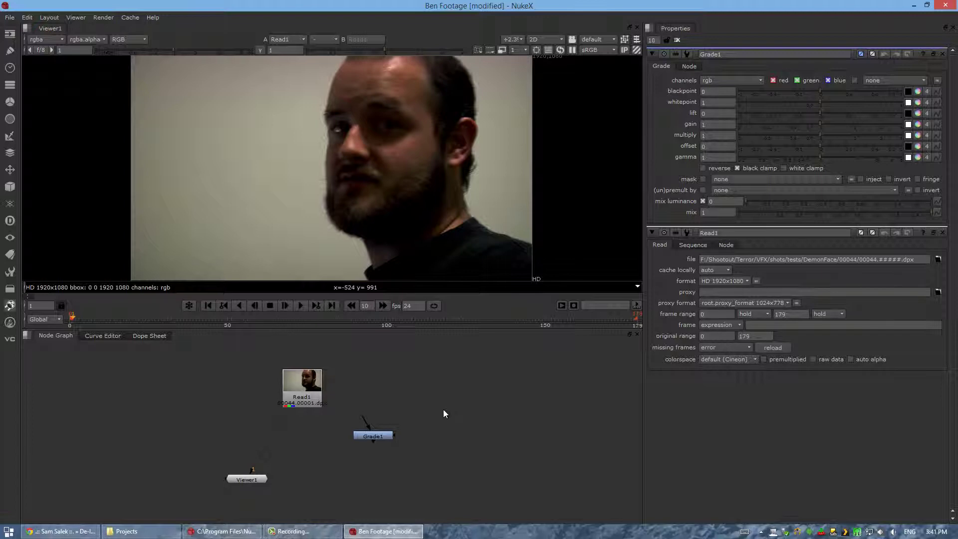
drag(392, 381, 440, 398)
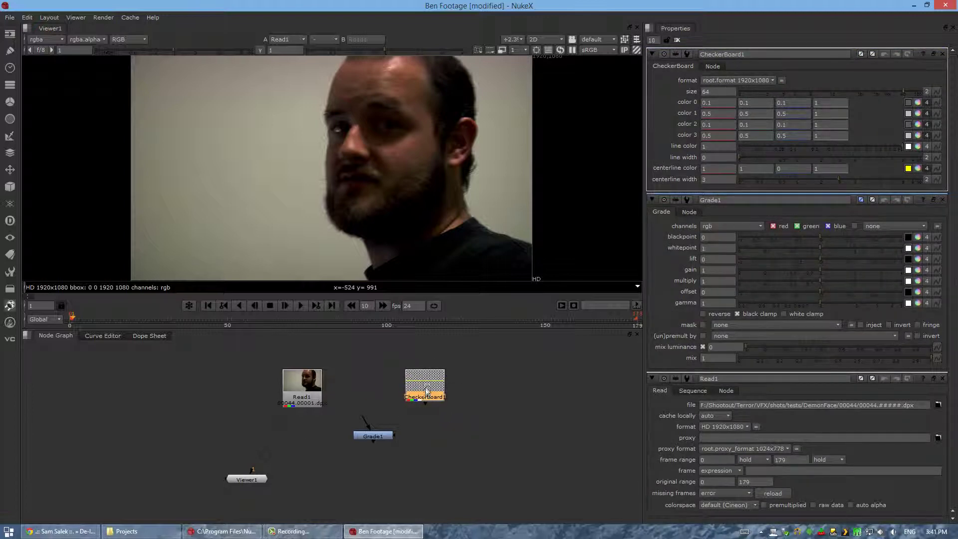
Step: Shift Read1 and CheckerBoard1 a little to the left and route CheckerBoard1 into Viewer1 in place of Read1
key(1)
click(315, 394)
key(1)
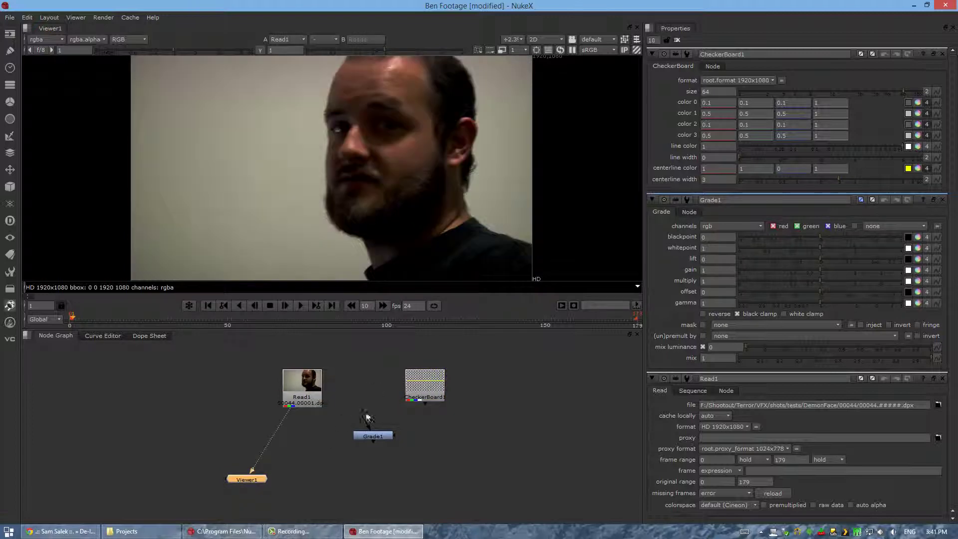
drag(293, 379, 273, 378)
drag(251, 468, 376, 386)
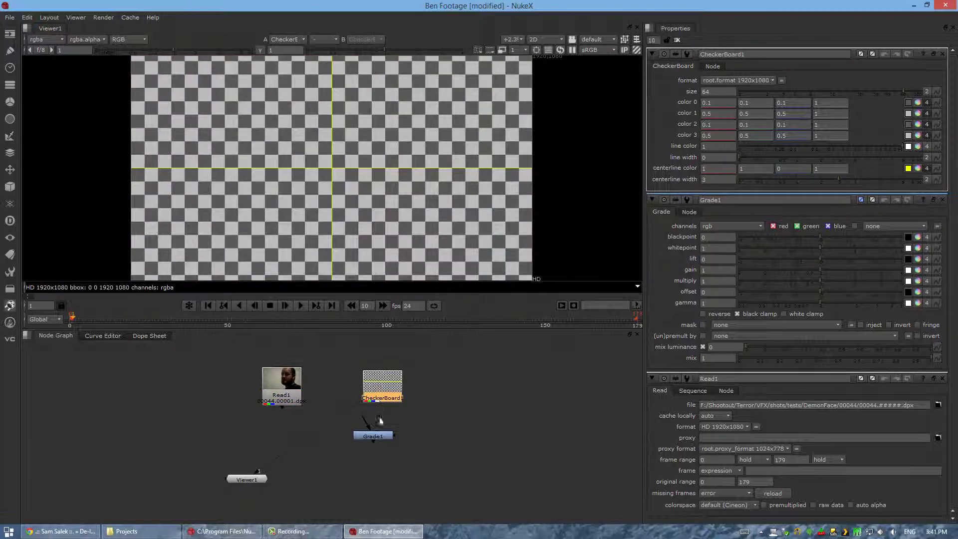
Step: Move Grade1 further below CheckerBoard1 and reconnect Viewer1's input to Read1
click(385, 438)
drag(384, 437, 416, 484)
drag(258, 471, 284, 394)
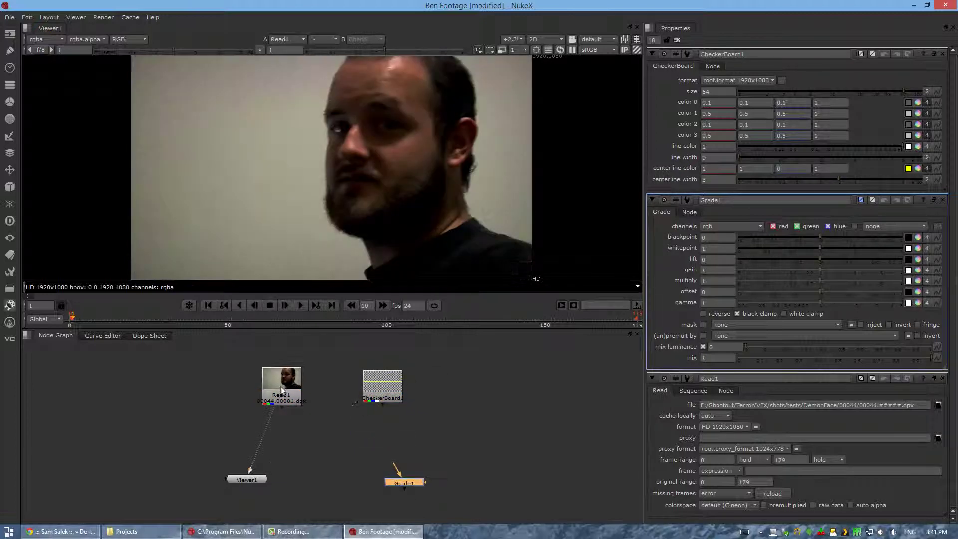
Step: Alternate Viewer1's first input between CheckerBoard1 and Read1 to compare their images, finishing on Read1
click(395, 393)
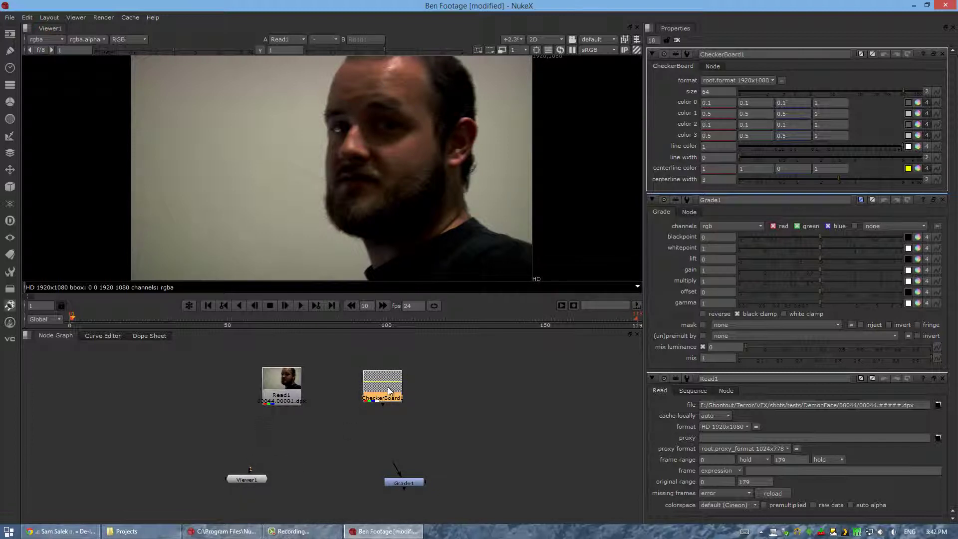
key(1)
click(292, 390)
key(1)
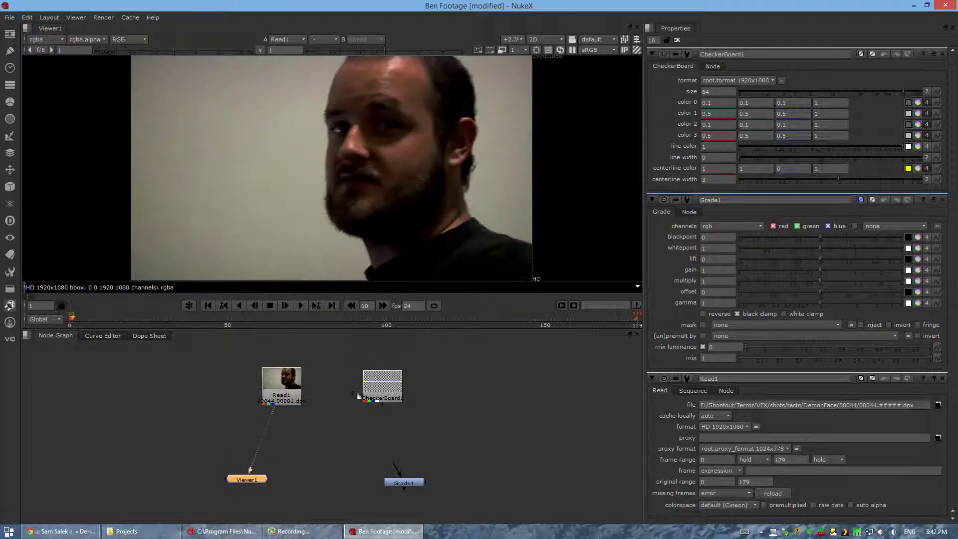
click(358, 396)
key(1)
click(297, 388)
key(1)
Step: Place Viewer1 between the two source nodes with Grade1 to its right, and connect a second Viewer1 input to CheckerBoard1
drag(254, 481, 326, 477)
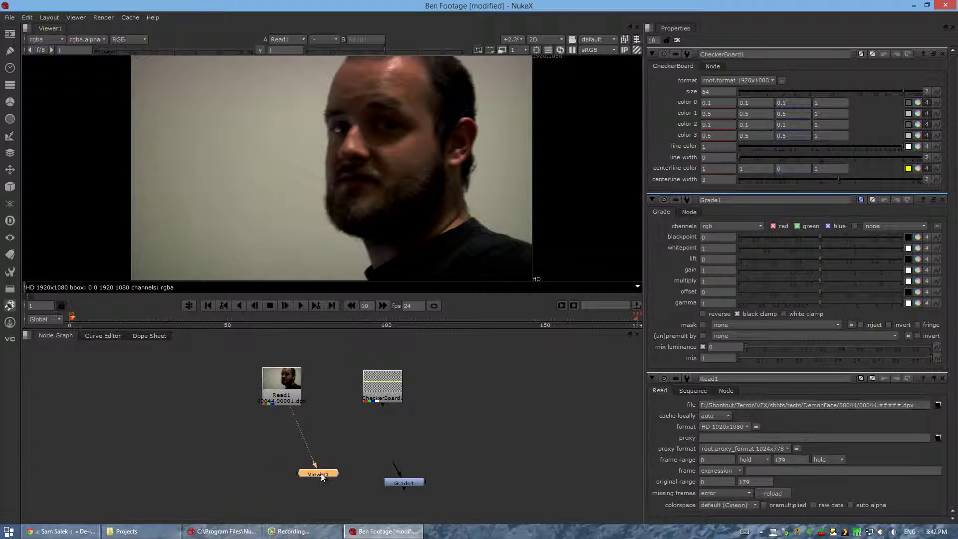
drag(397, 483, 446, 461)
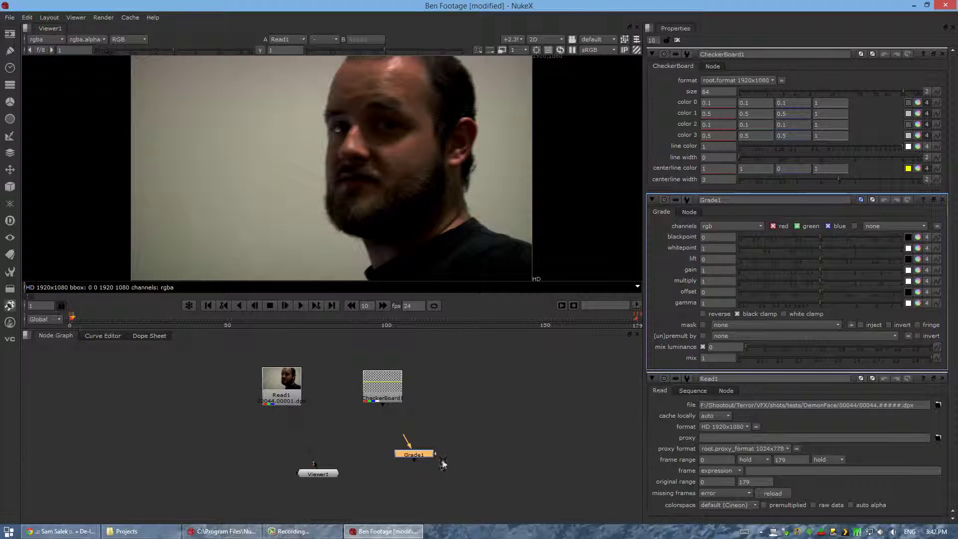
click(296, 474)
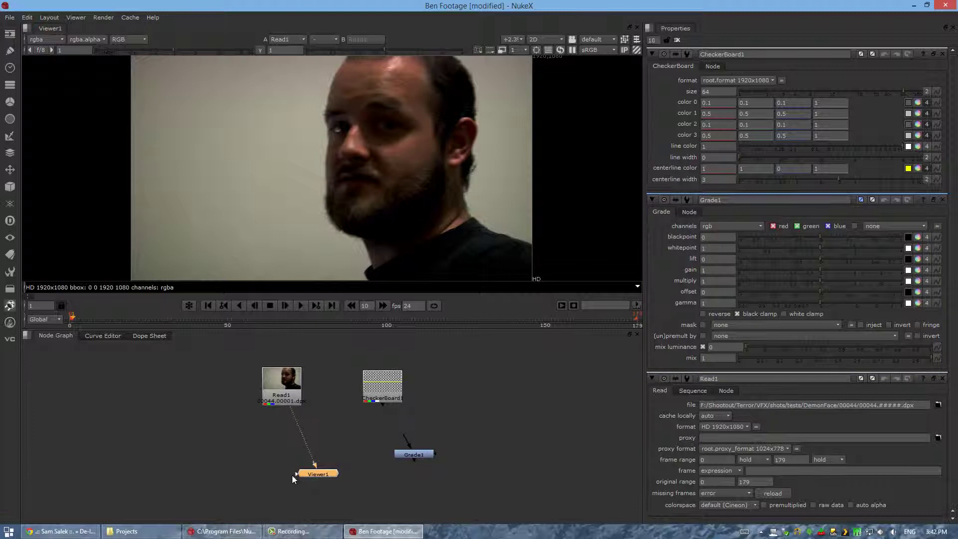
drag(270, 474, 271, 474)
click(292, 472)
drag(314, 464, 379, 381)
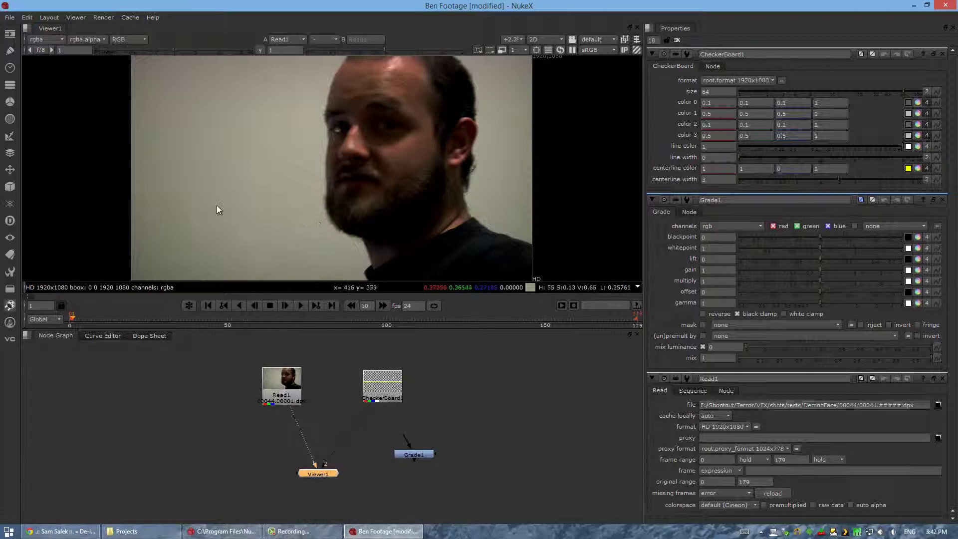
Step: Flip repeatedly between viewer inputs 1 and 2 to compare the footage with the checkerboard, ending on input 1
key(2)
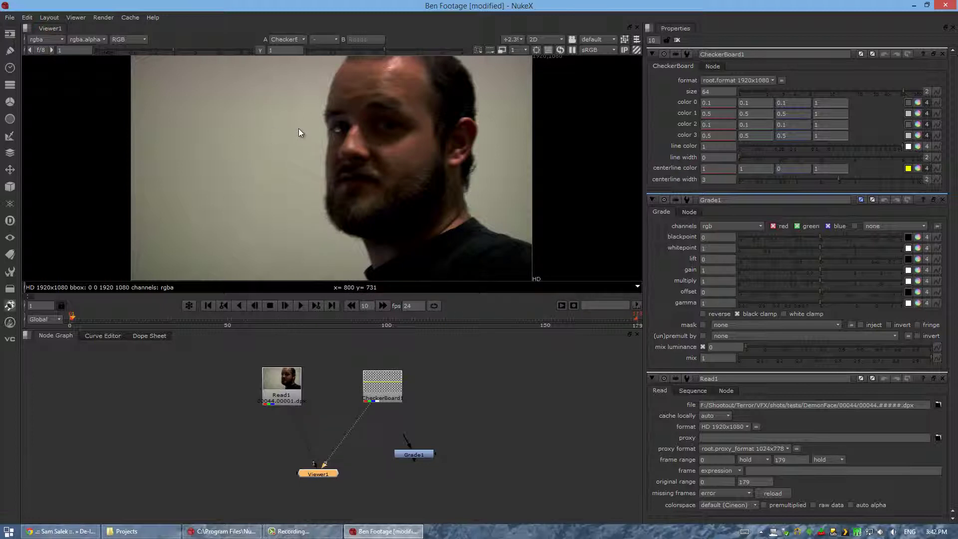
key(1)
key(2)
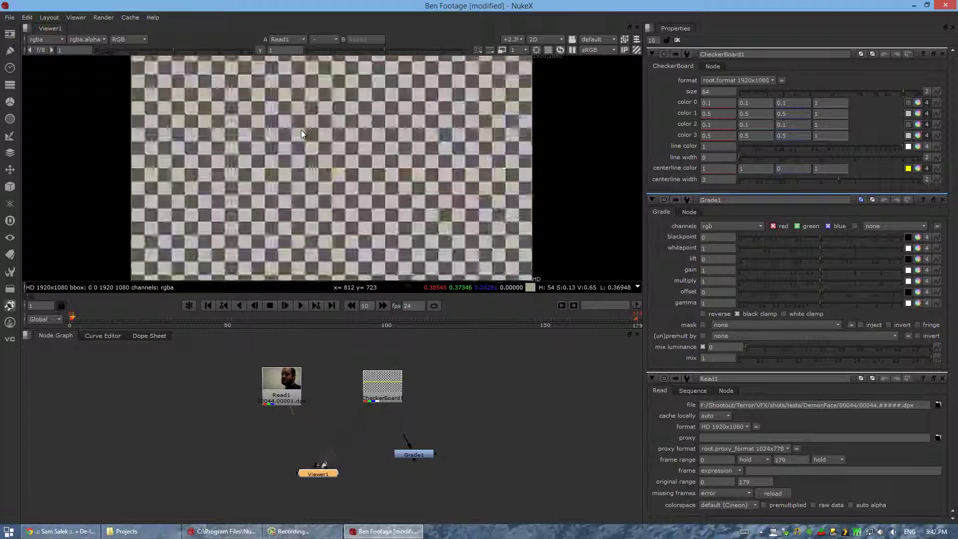
key(1)
key(2)
key(1)
key(2)
key(1)
key(2)
key(1)
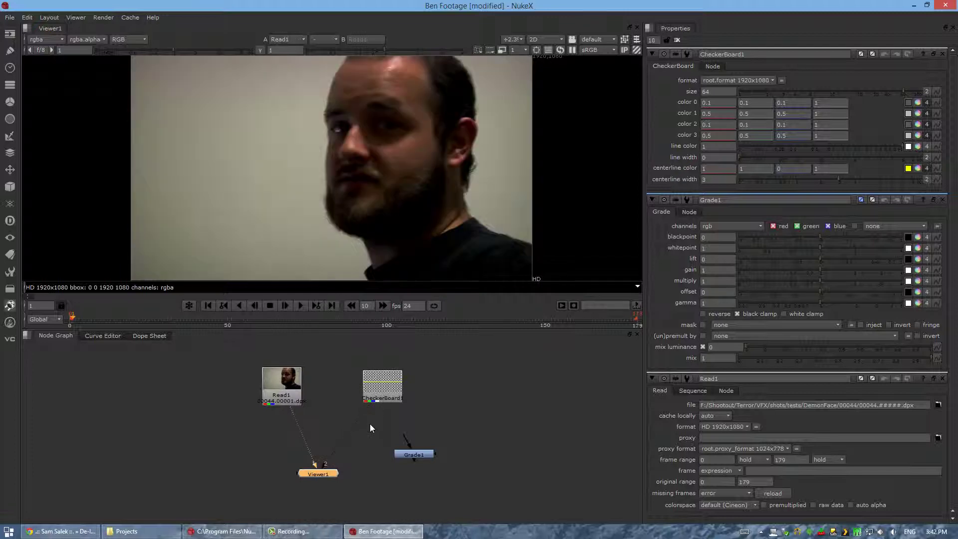
Step: Try out connecting Grade1's input to CheckerBoard1 while shifting Grade1 and Viewer1 around the node graph
drag(333, 474, 293, 486)
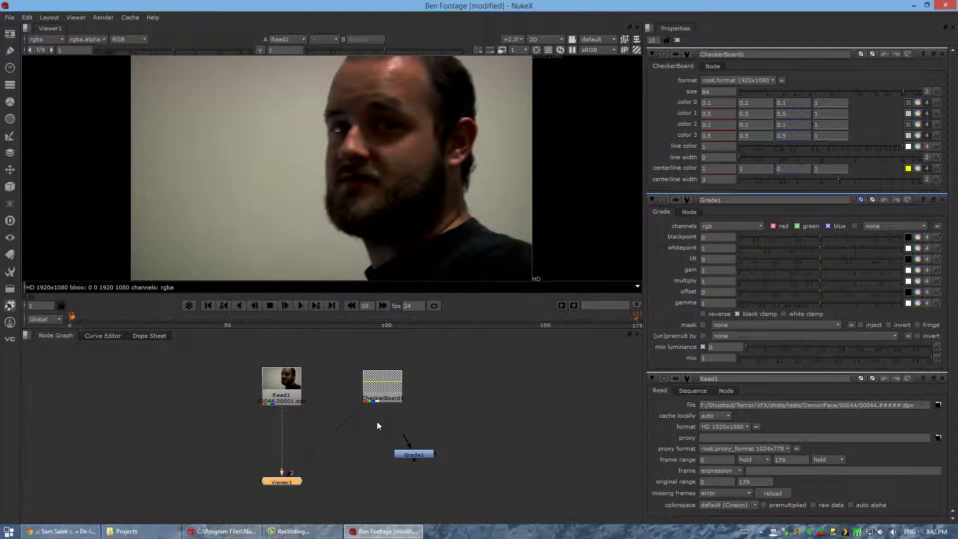
drag(399, 440, 377, 397)
drag(412, 448, 413, 419)
drag(406, 442, 398, 478)
drag(298, 482, 318, 498)
Step: Connect Grade1's input to Read1 and position Grade1 directly beneath Read1
drag(398, 481, 251, 449)
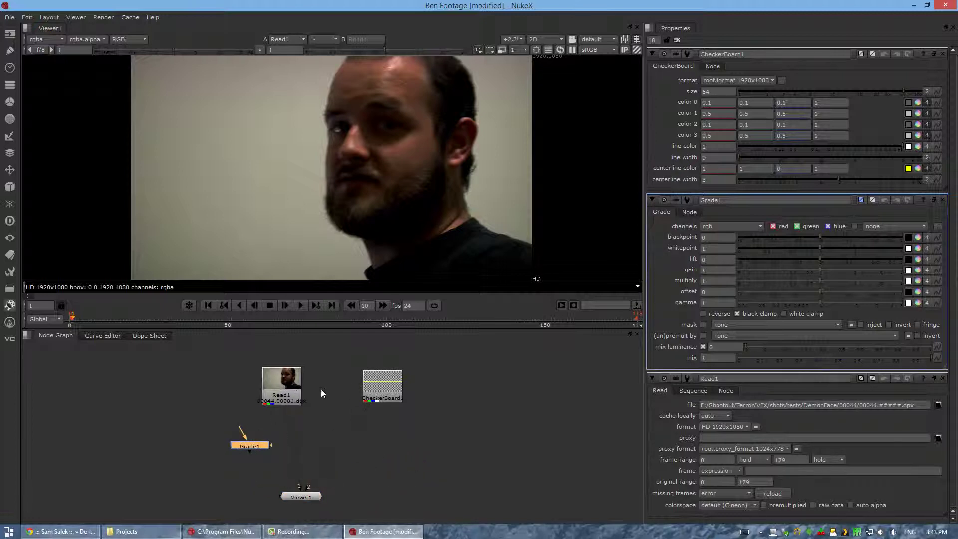
drag(240, 428, 290, 393)
drag(252, 445, 263, 443)
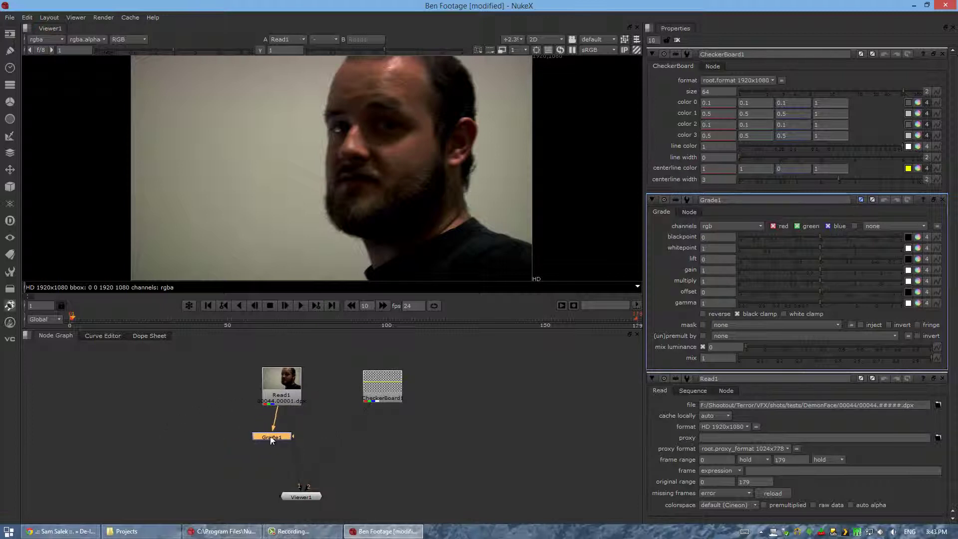
Step: Move Viewer1 to the right, disconnect it from CheckerBoard1, and route Grade1's output into its first input
drag(308, 497, 354, 484)
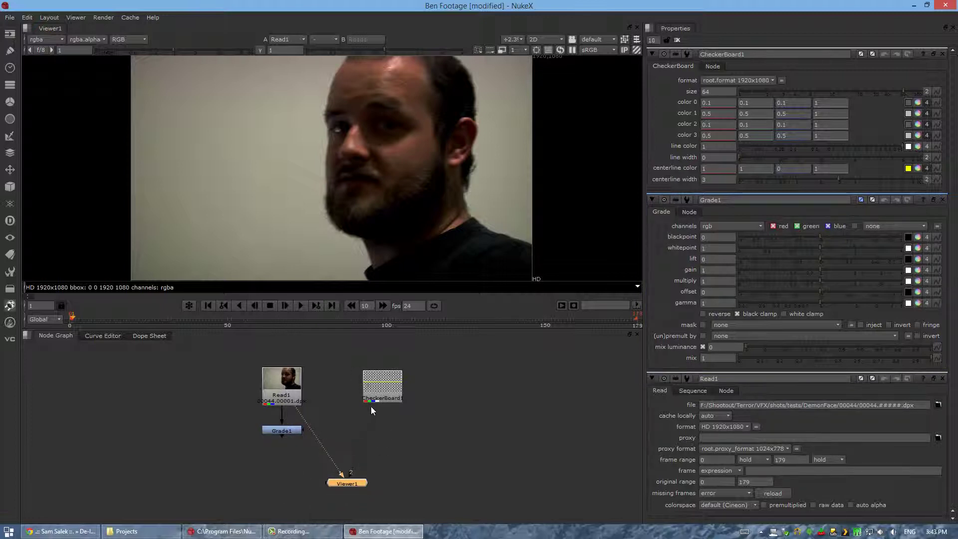
drag(375, 406, 393, 459)
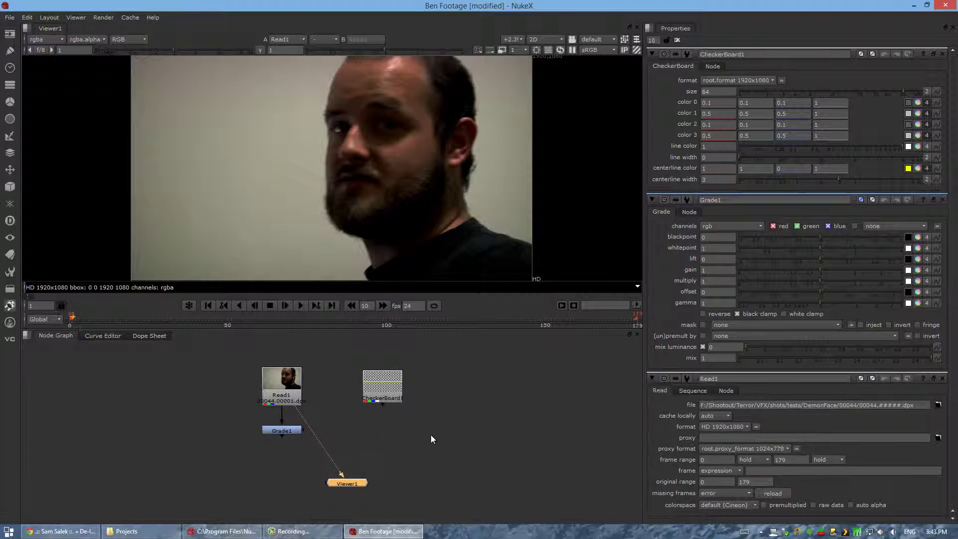
click(280, 432)
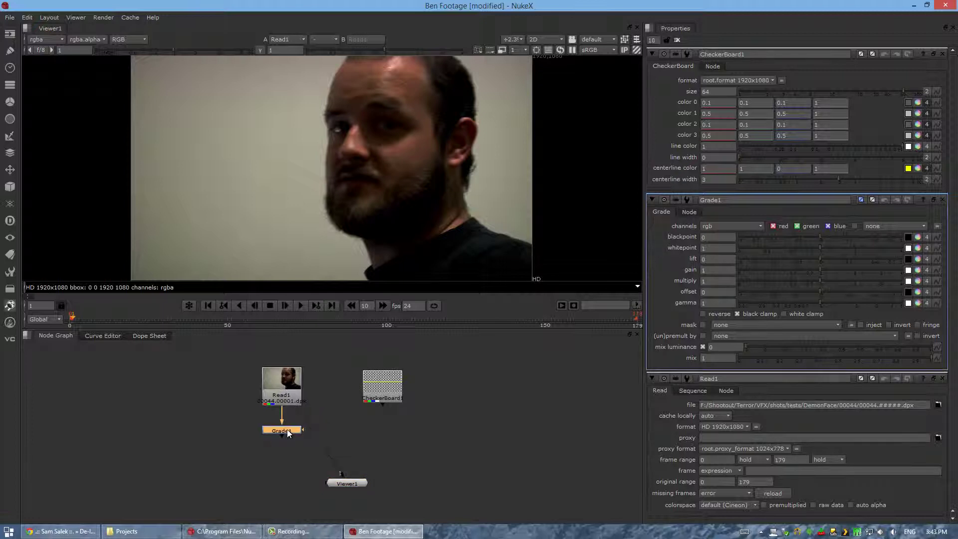
key(1)
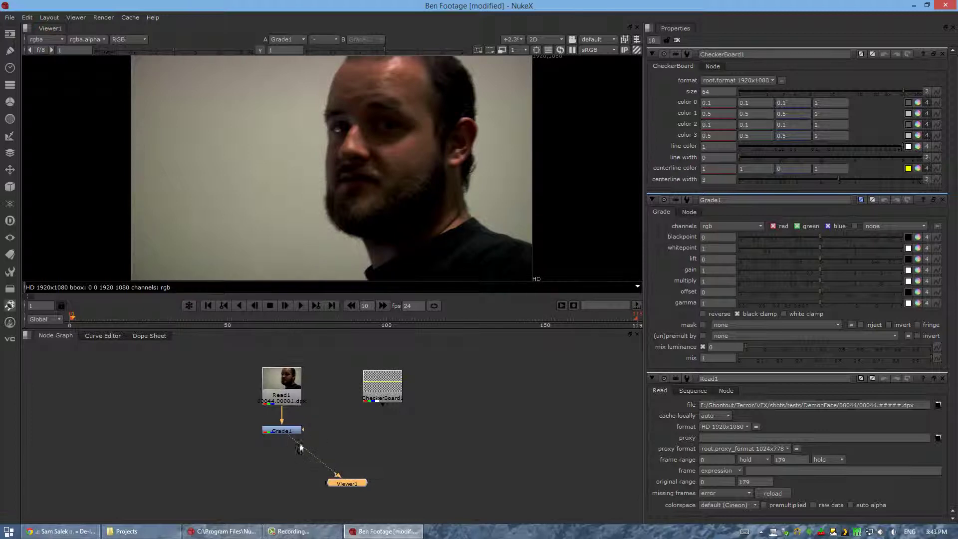
Step: Bring up Grade1's properties and raise its gain to 1.72 and its multiply to 1.18
click(278, 432)
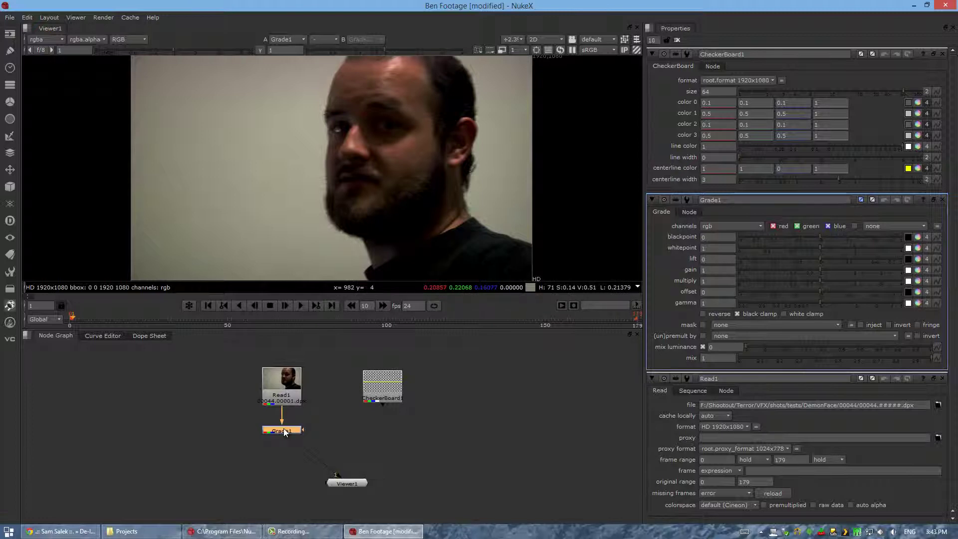
double_click(283, 430)
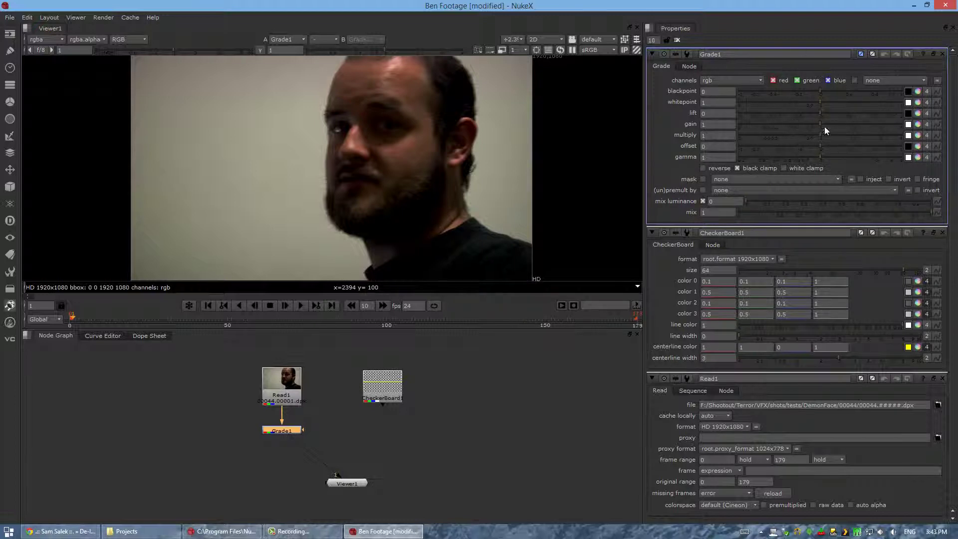
mouse_move(822, 125)
mouse_down()
mouse_move(929, 123)
mouse_move(851, 119)
mouse_move(827, 131)
mouse_move(871, 133)
mouse_move(824, 139)
mouse_up()
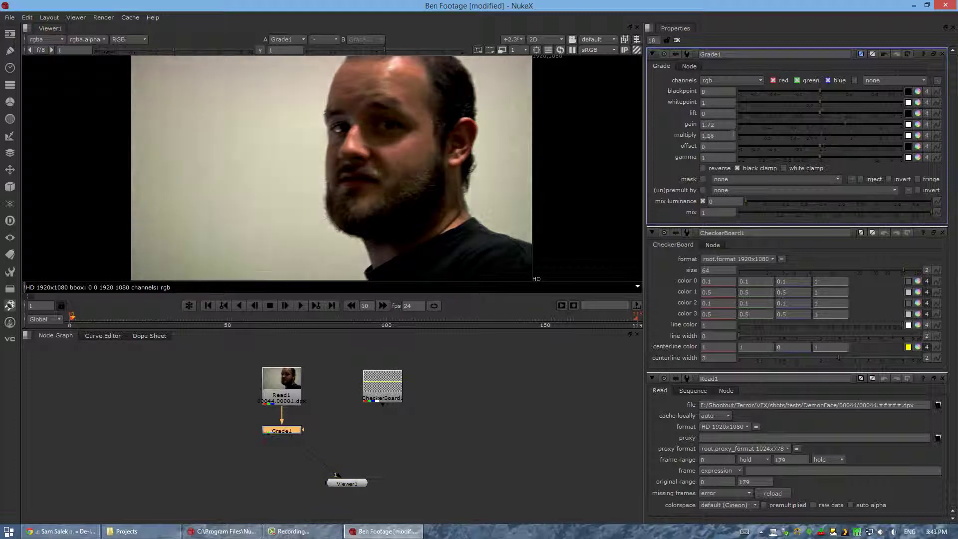
Step: Reset Grade1's multiply and gain values to 1
drag(717, 136, 660, 140)
text(1)
drag(717, 125, 696, 130)
text(1)
click(717, 136)
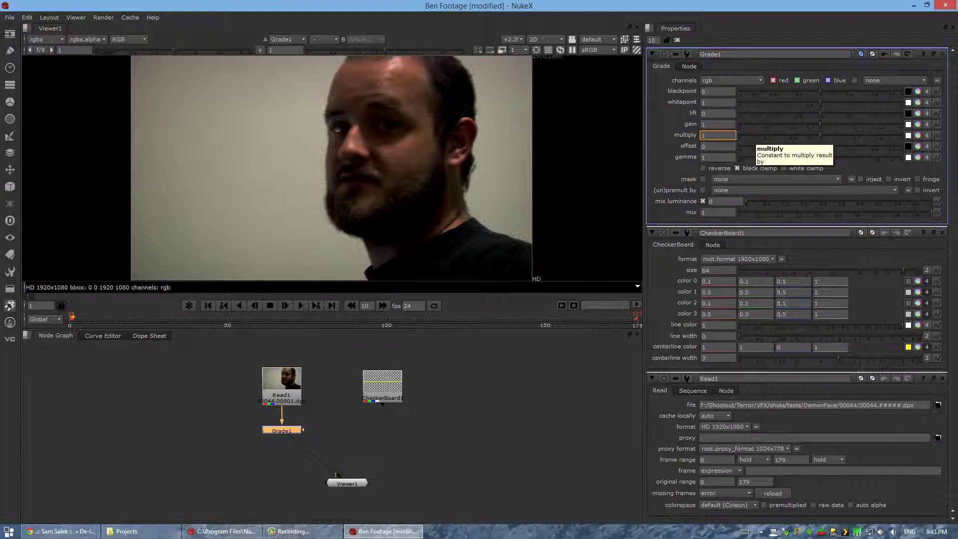
click(716, 124)
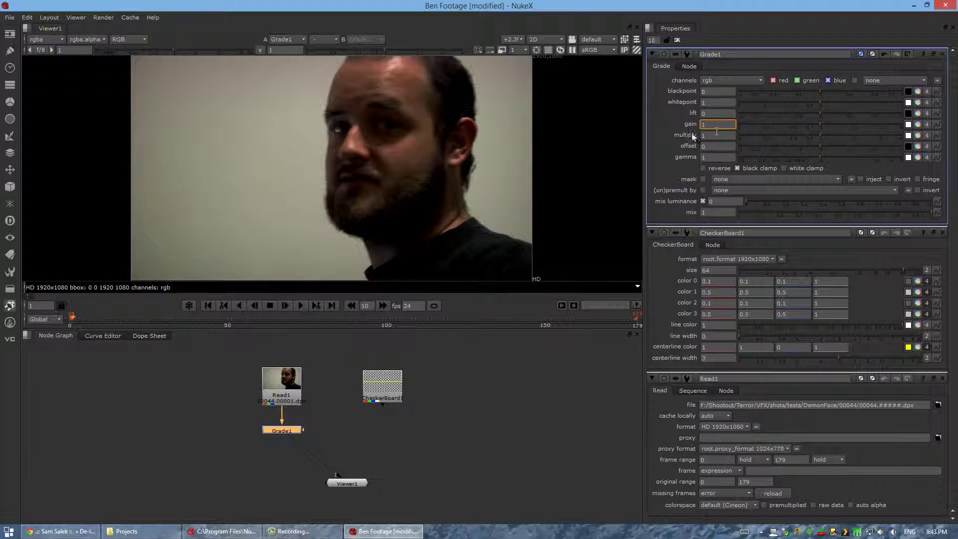
click(716, 136)
Step: Examine the darkest pixels around the beard and neck in the viewer, with Grade1's blackpoint value selected
click(728, 92)
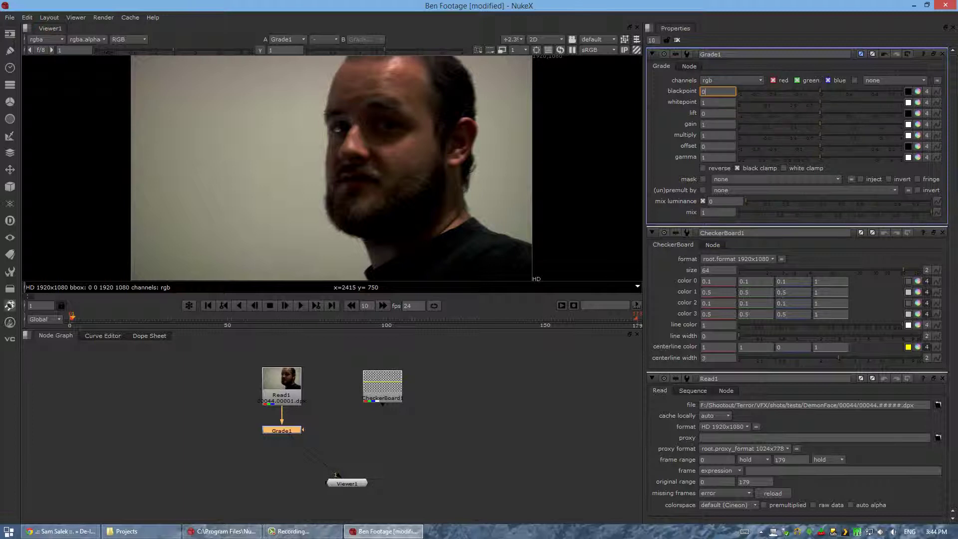
scroll(463, 250, up, 11)
middle_drag(358, 188, 468, 109)
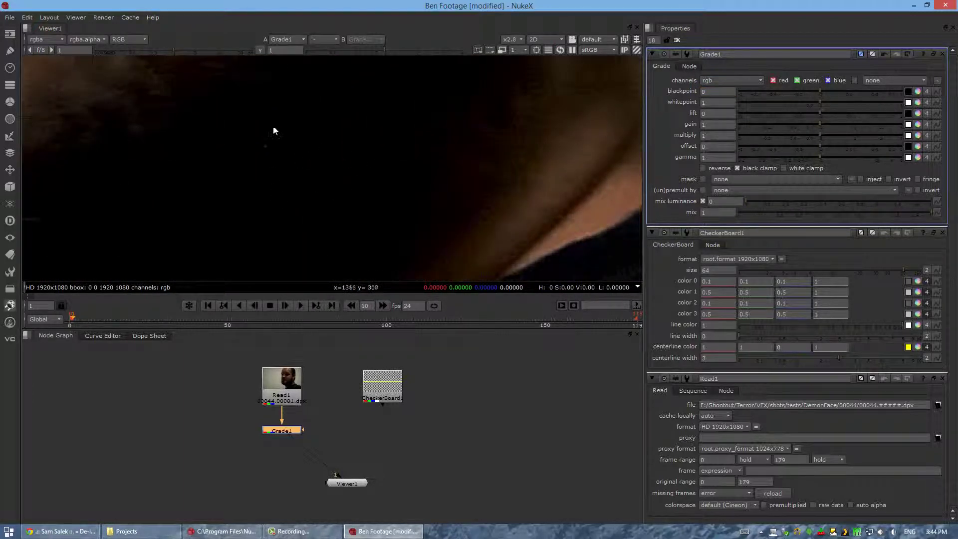
scroll(384, 136, down, 5)
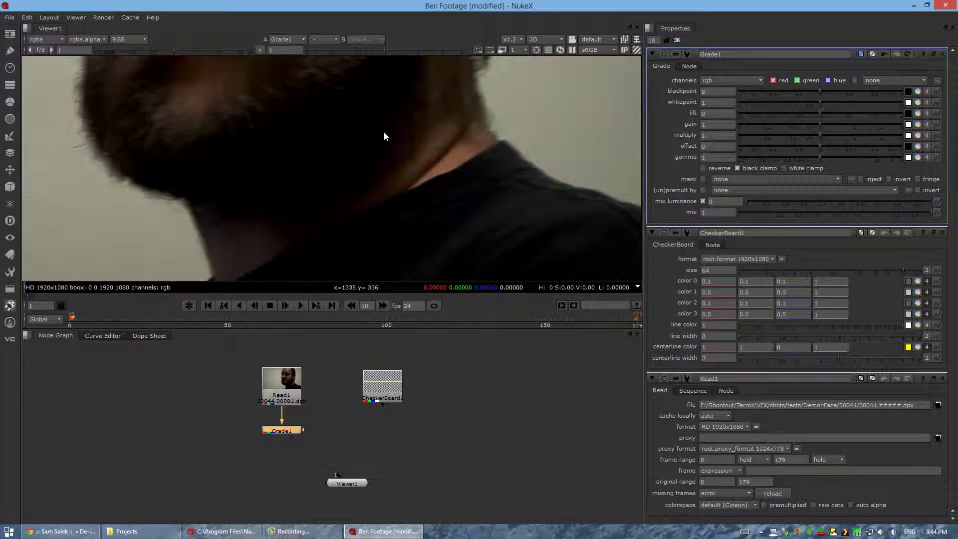
scroll(385, 136, down, 2)
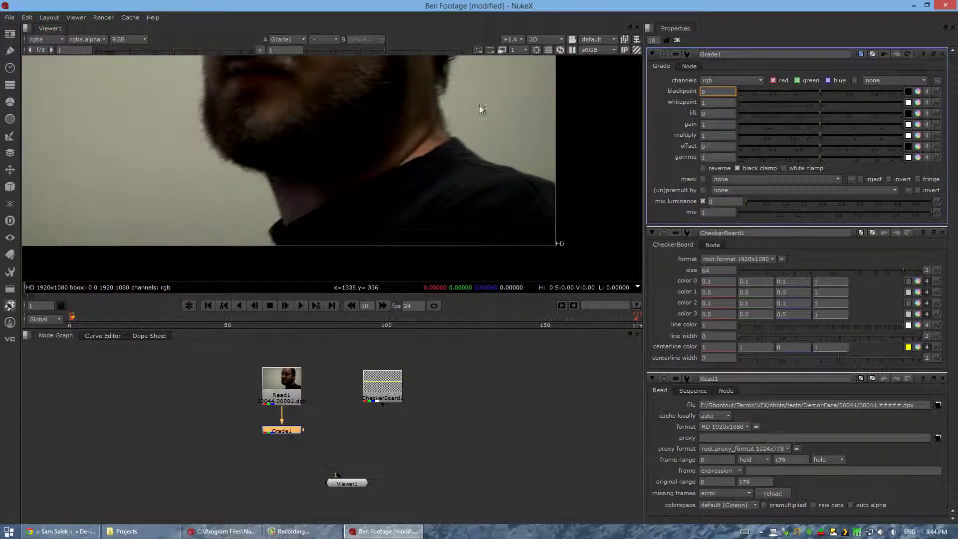
Step: Examine the footage in the viewer, comparing the full frame with close views of the face and beard
middle_drag(423, 117, 421, 185)
scroll(433, 170, down, 2)
scroll(434, 170, down, 1)
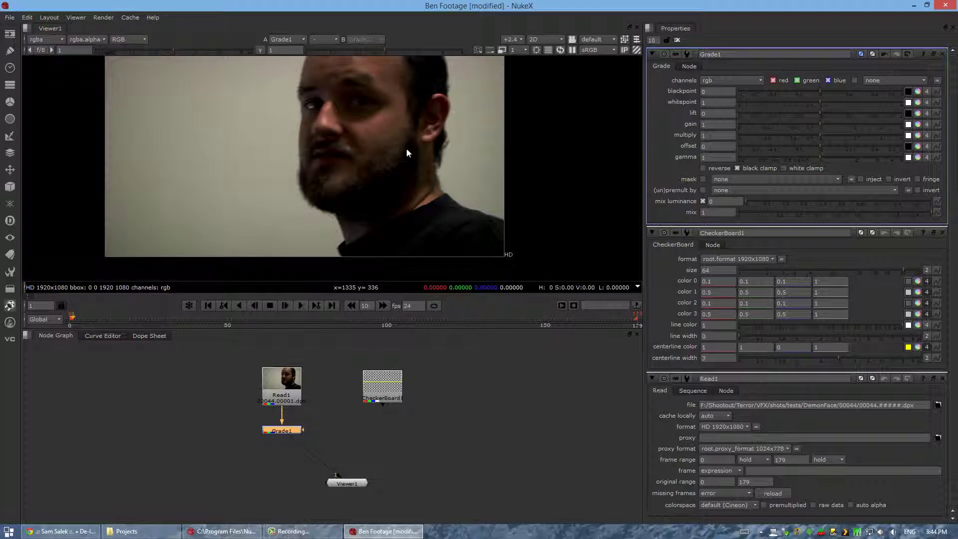
middle_drag(415, 170, 496, 182)
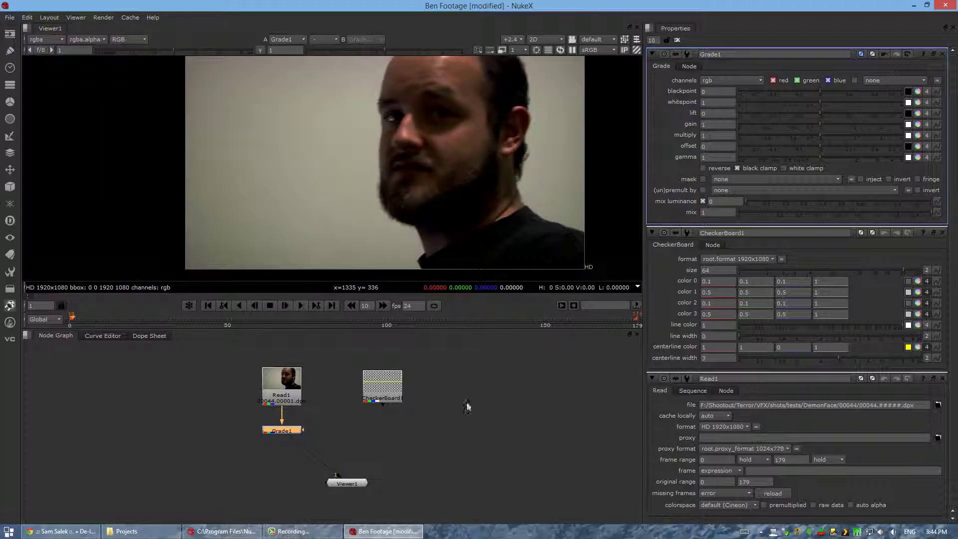
middle_drag(503, 410, 453, 425)
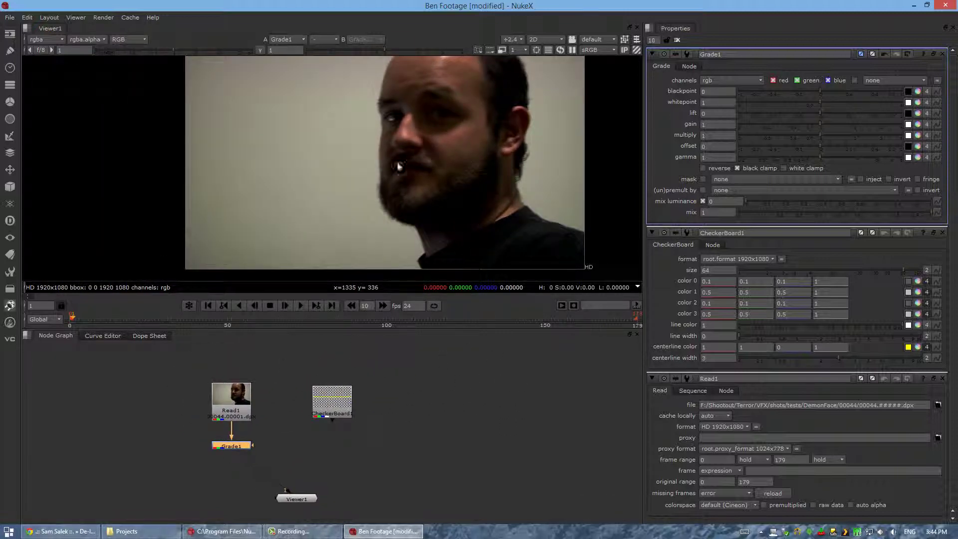
middle_drag(398, 166, 376, 163)
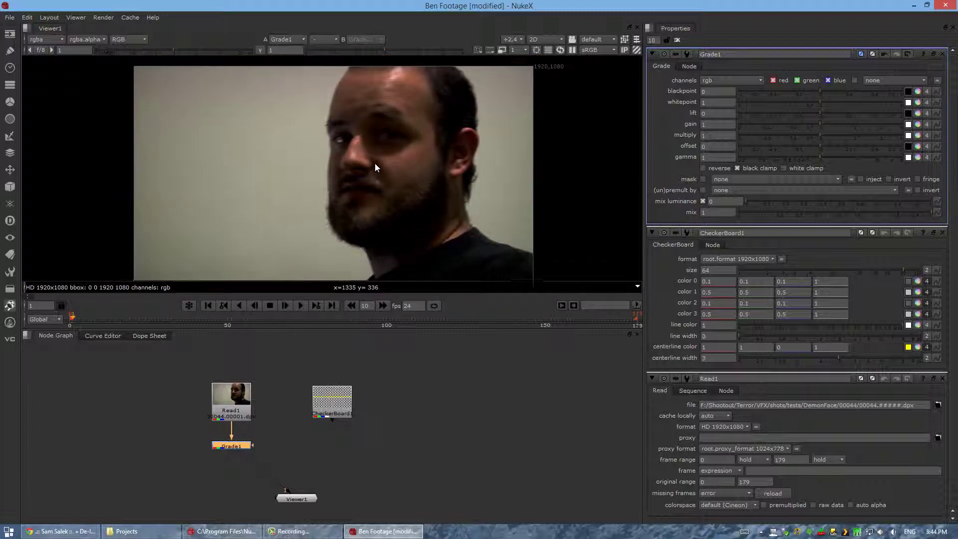
scroll(395, 170, up, 3)
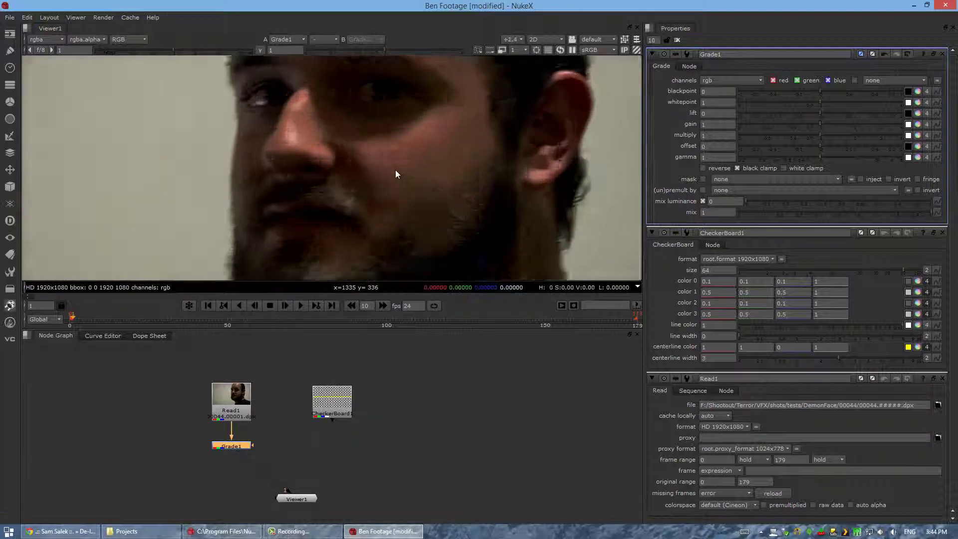
scroll(396, 170, down, 2)
scroll(396, 170, up, 1)
scroll(395, 170, down, 2)
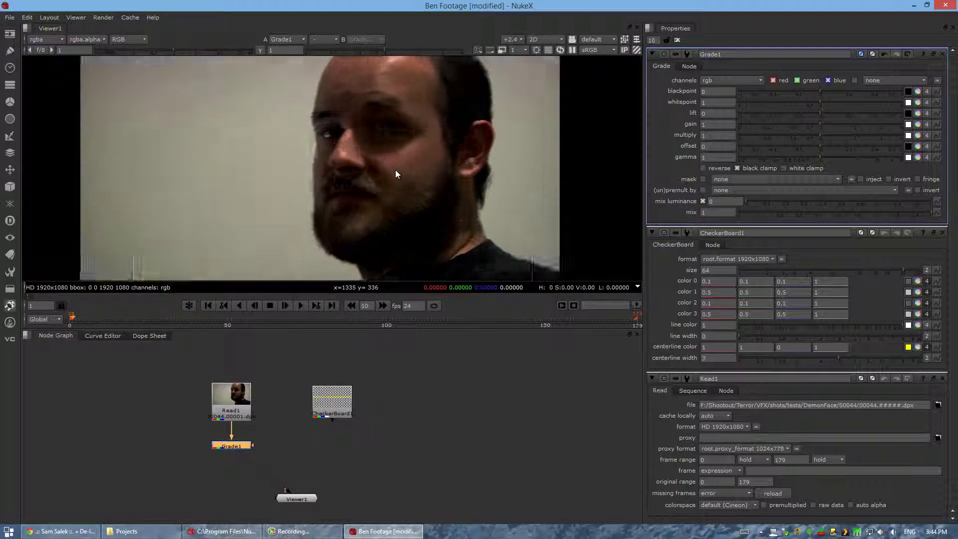
scroll(397, 166, up, 1)
scroll(399, 163, down, 3)
scroll(415, 247, up, 3)
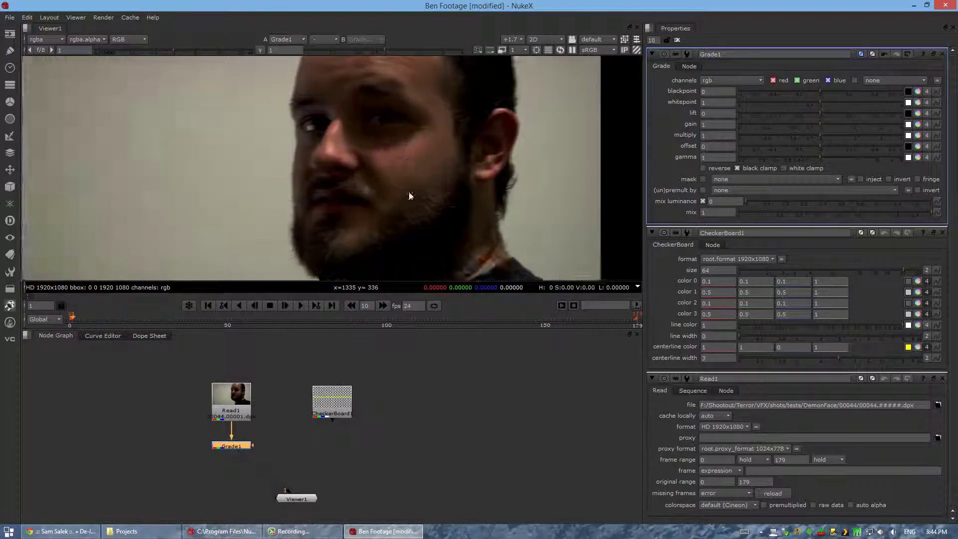
scroll(406, 170, down, 2)
scroll(406, 194, up, 1)
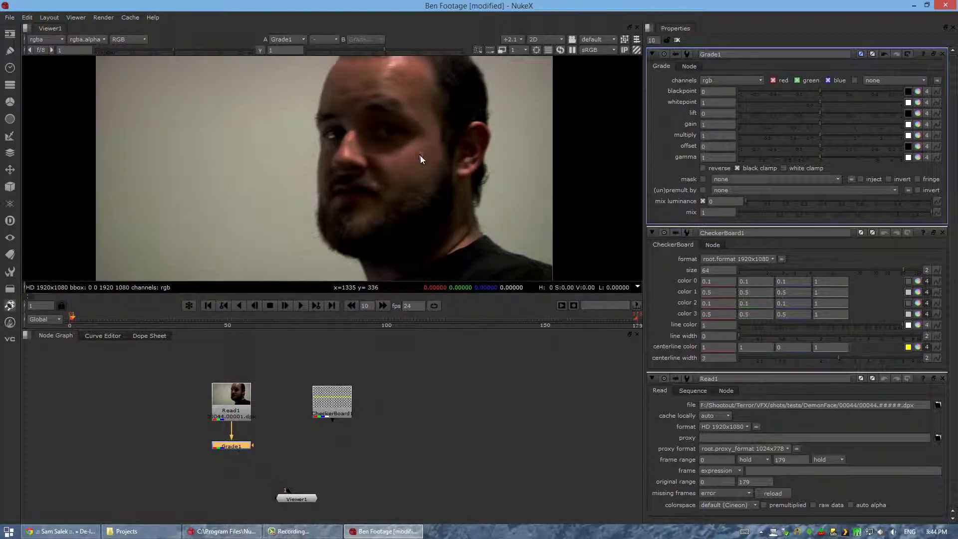
middle_drag(432, 151, 394, 145)
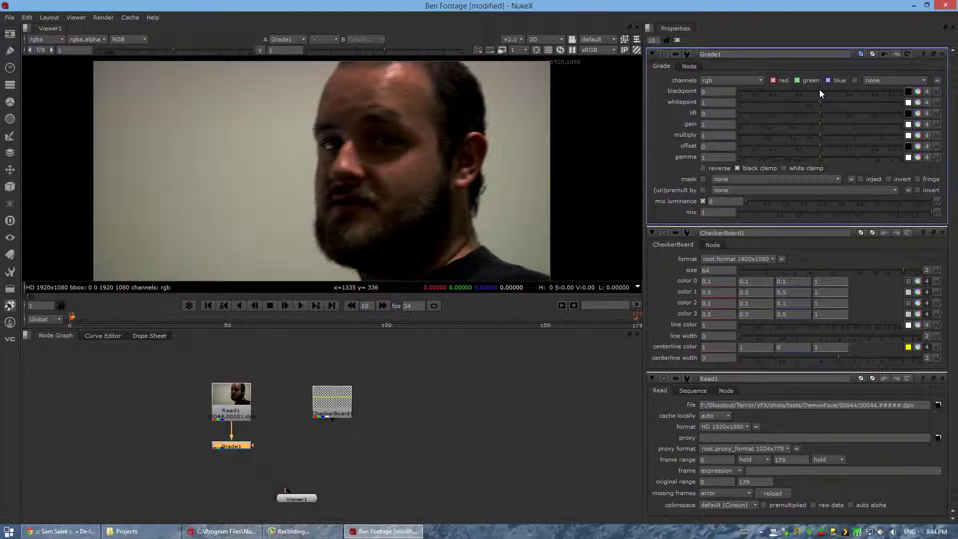
Step: Try Grade1's blackpoint at -0.022 and restore it to 0
drag(819, 88, 809, 92)
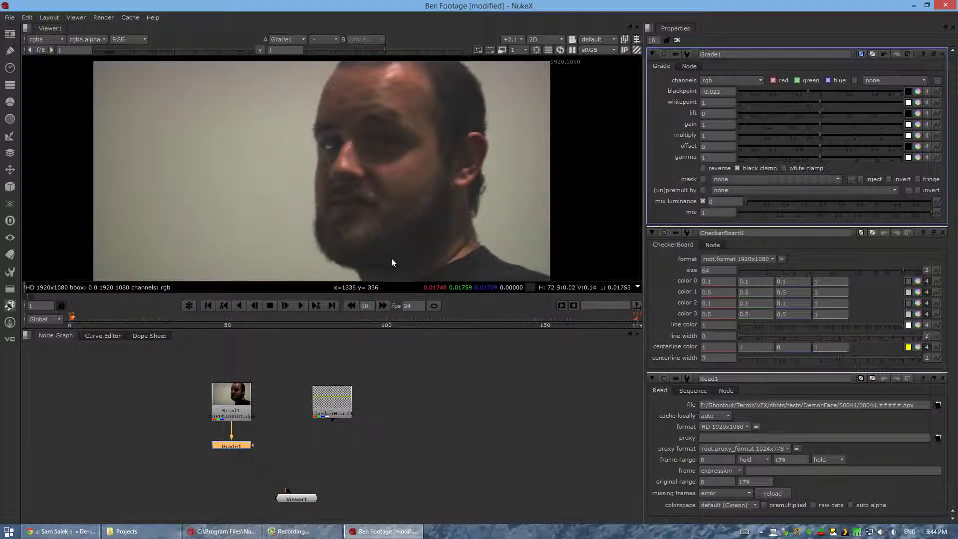
drag(732, 93, 606, 76)
text(0)
key(Return)
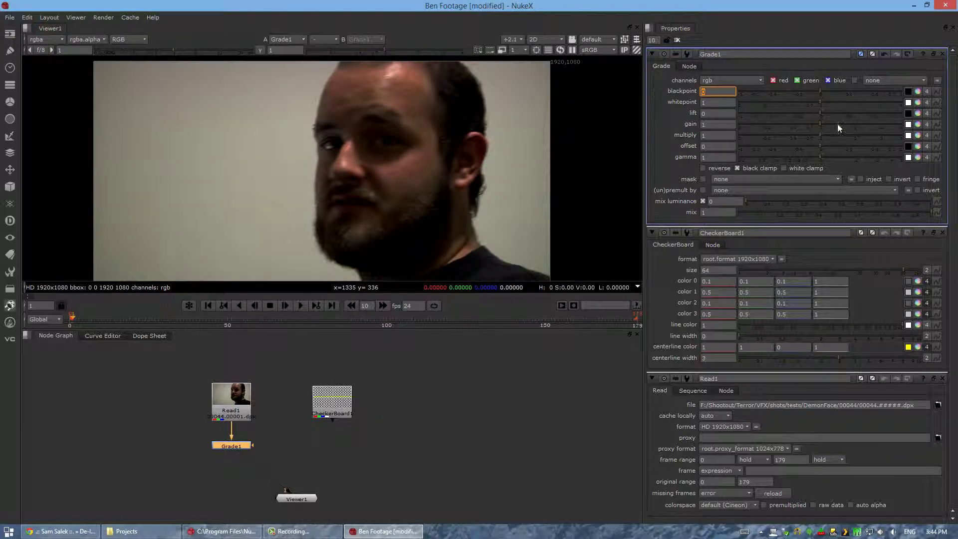
Step: Try Grade1's whitepoint at 0 and restore it to 1
drag(818, 104, 607, 92)
text(0)
key(Return)
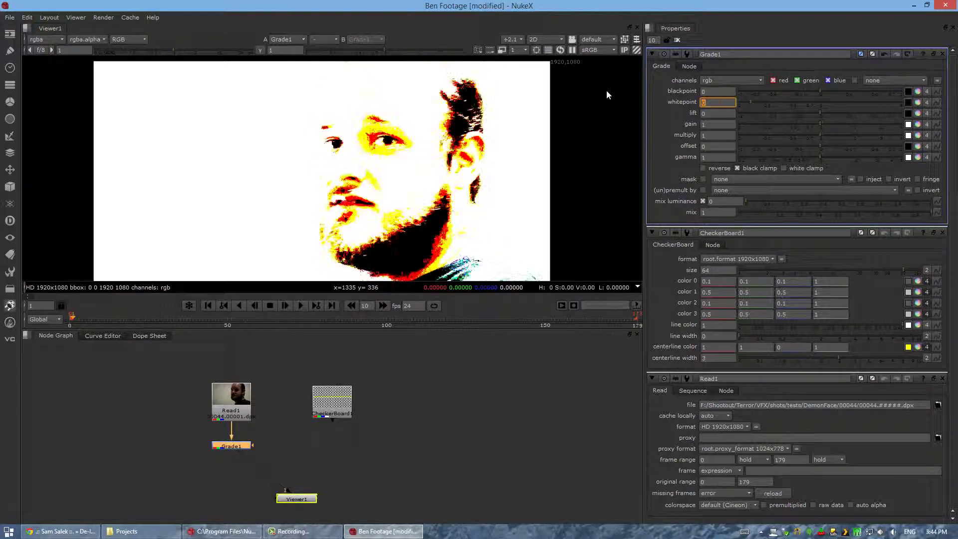
text(1)
key(Tab)
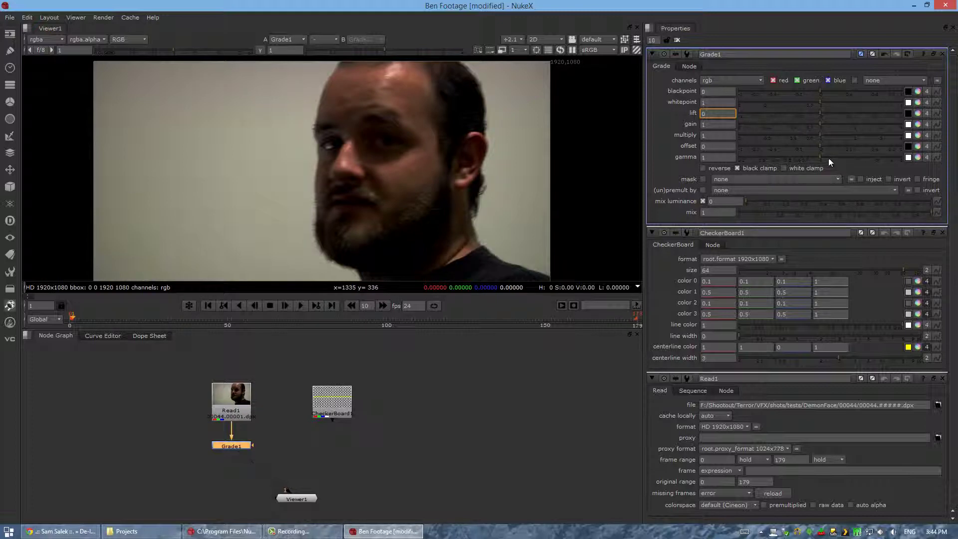
Step: Raise Grade1's gamma to 5 and move the Grade1 node slightly farther below Read1
mouse_move(829, 158)
mouse_down()
mouse_move(866, 160)
mouse_move(816, 160)
mouse_up()
drag(823, 158, 913, 155)
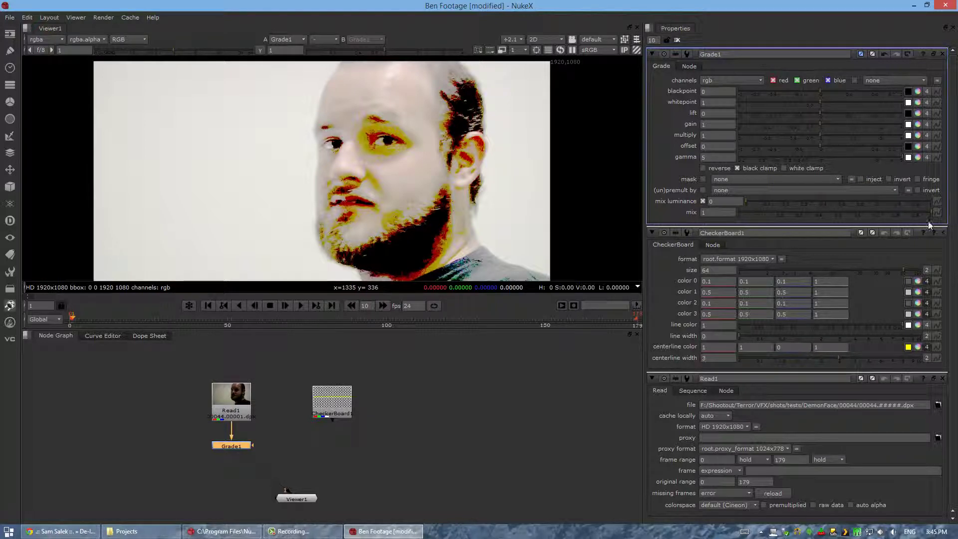
click(405, 433)
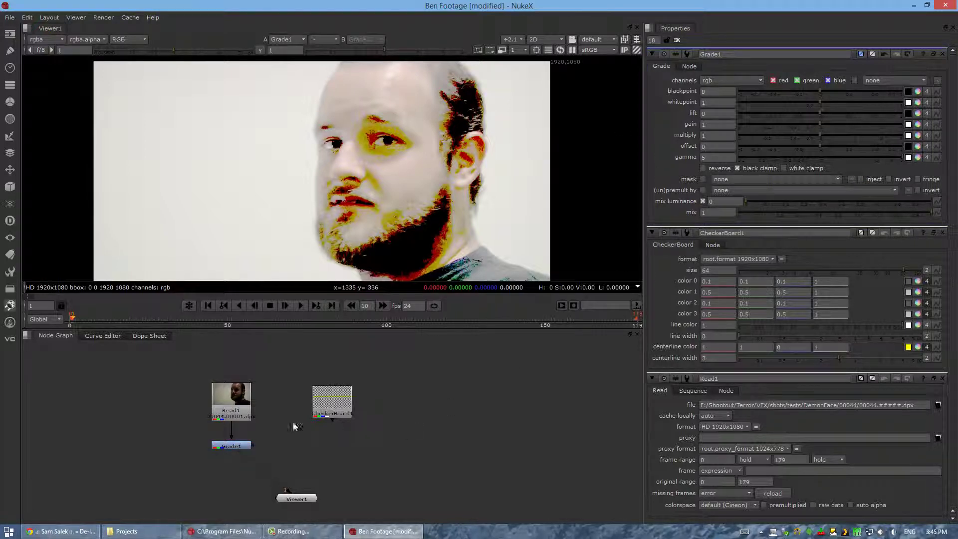
drag(237, 443, 245, 446)
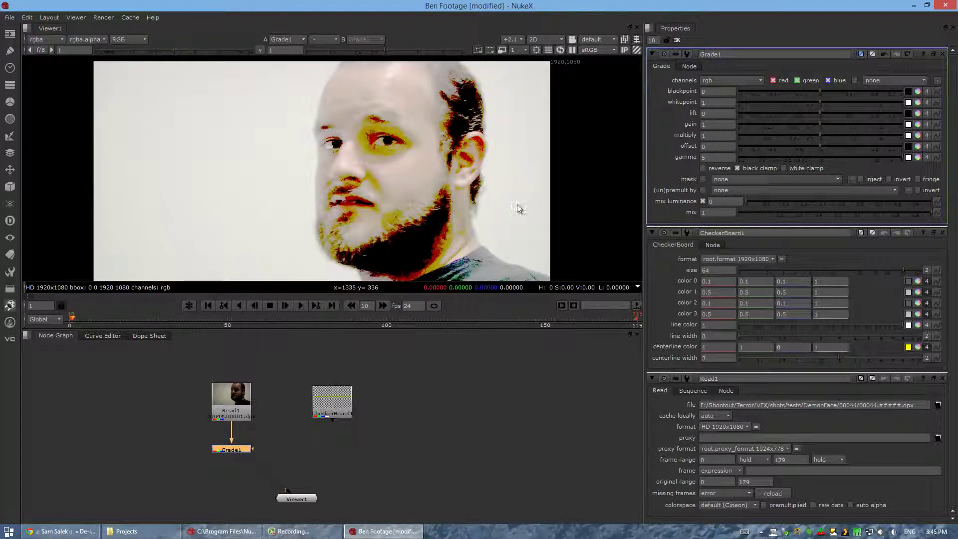
Step: Show CheckerBoard1 and after it Read1 through Viewer1's first input
click(329, 405)
key(1)
click(233, 410)
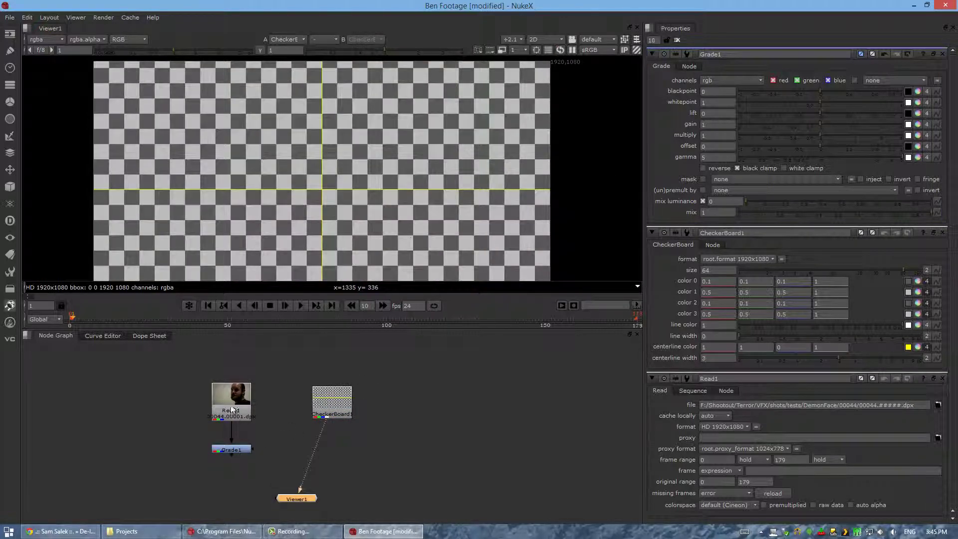
key(1)
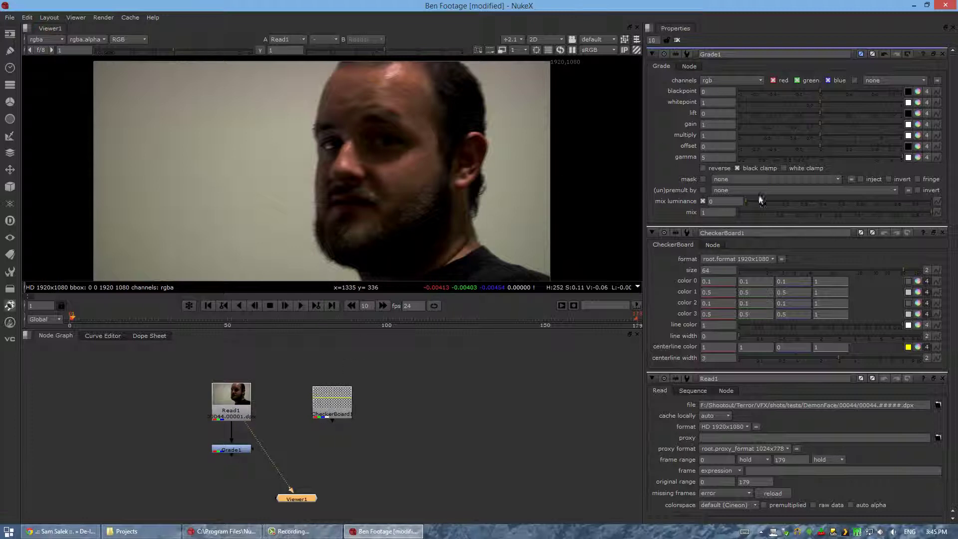
Step: Close the properties of CheckerBoard1, Read1 and Grade1
click(943, 233)
click(943, 233)
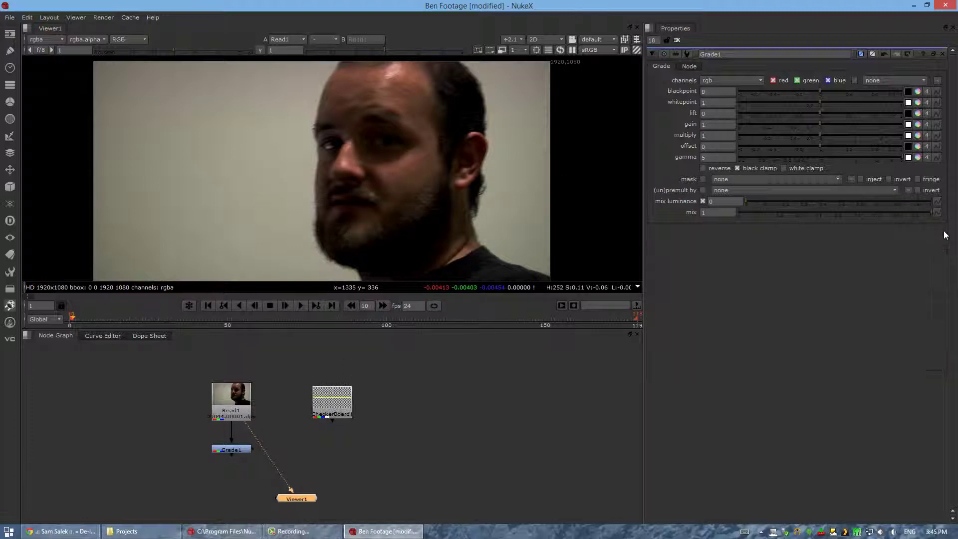
click(943, 54)
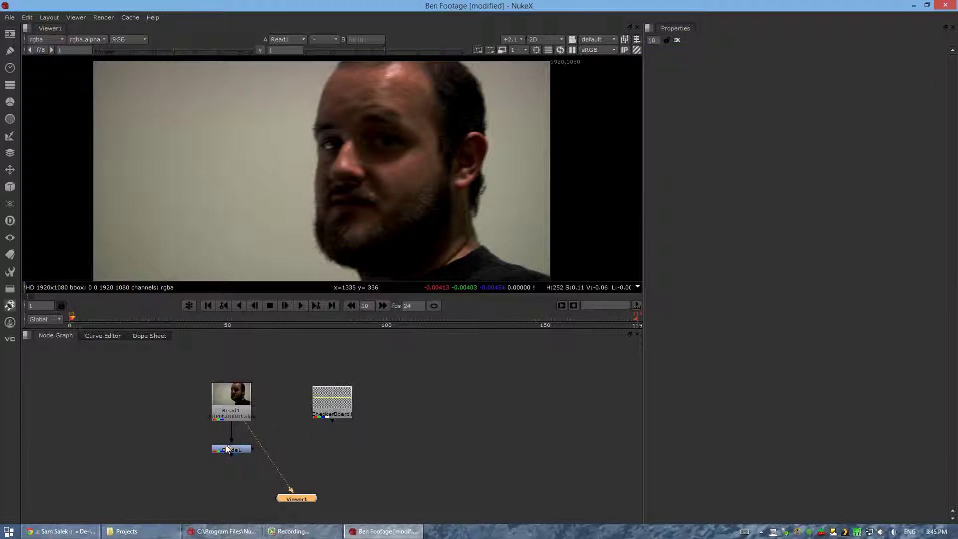
Step: Show Grade1's output in the viewer once more and delete the Grade1 node
click(225, 445)
key(1)
click(226, 450)
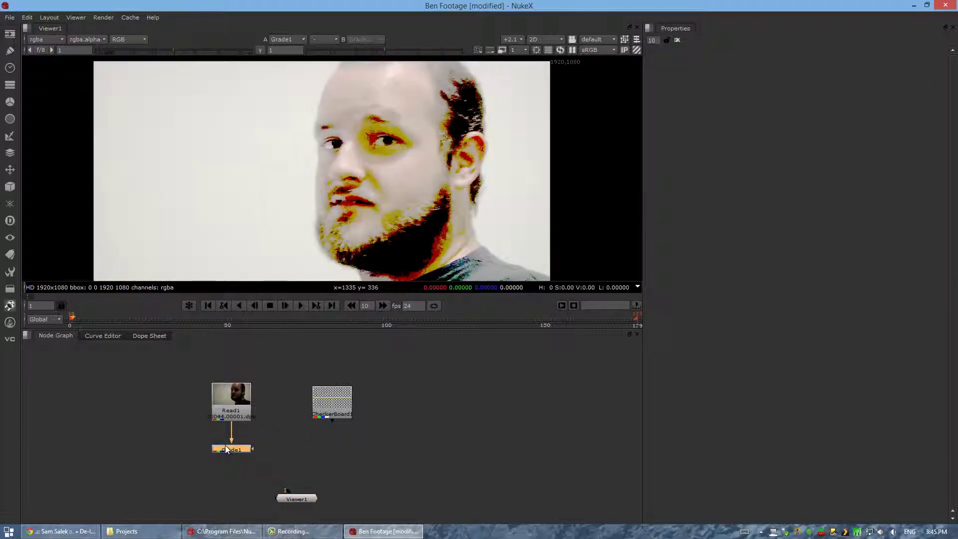
key(Delete)
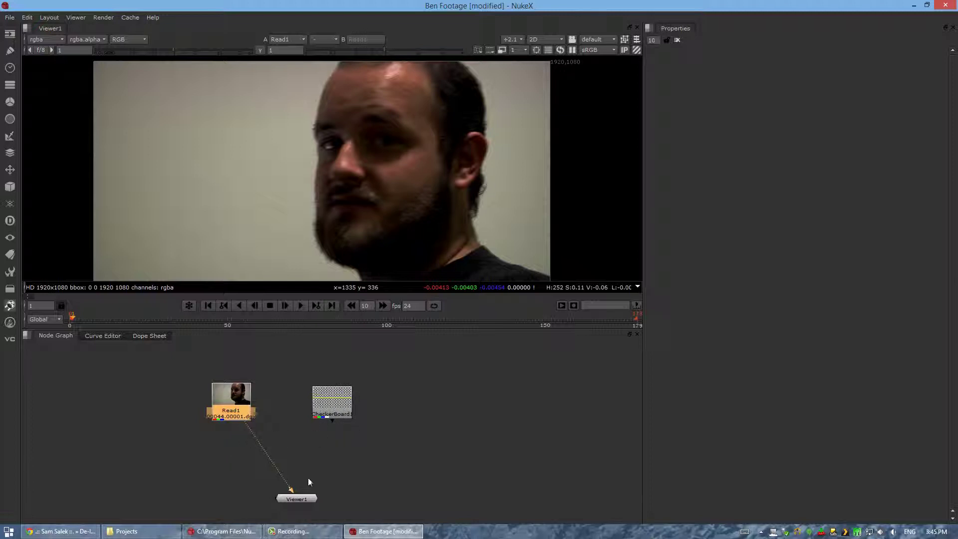
Step: Move Viewer1 slightly lower and switch its first input repeatedly between CheckerBoard1 and Read1, ending on CheckerBoard1
drag(302, 500, 289, 509)
ctrl+shift+click(321, 406)
ctrl+shift+click(254, 404)
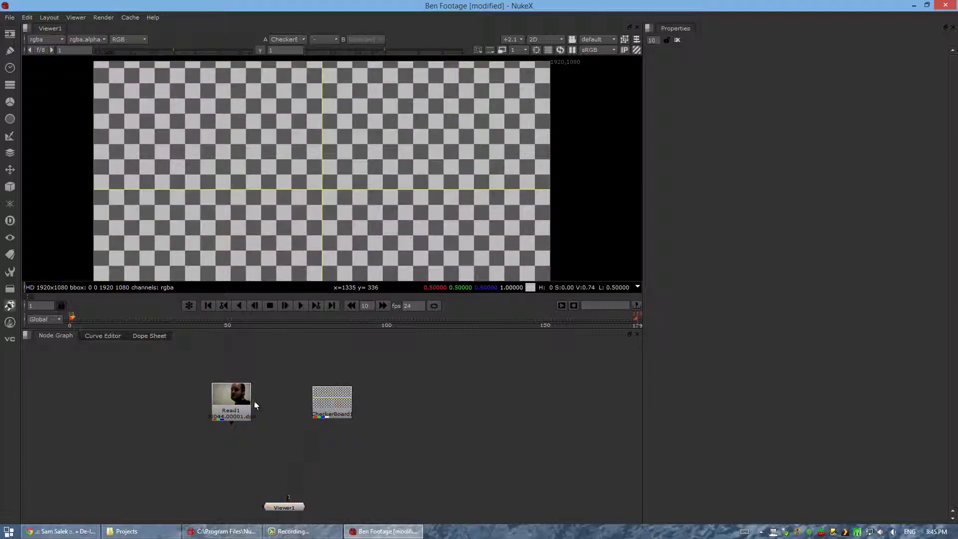
ctrl+shift+click(243, 401)
ctrl+shift+click(332, 403)
ctrl+shift+click(239, 406)
ctrl+shift+click(335, 398)
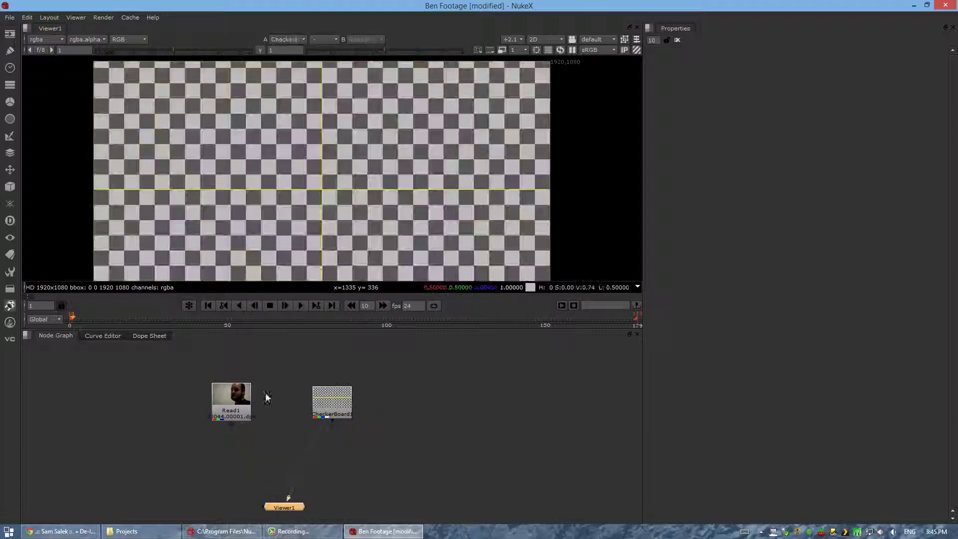
ctrl+shift+click(243, 400)
ctrl+shift+click(341, 397)
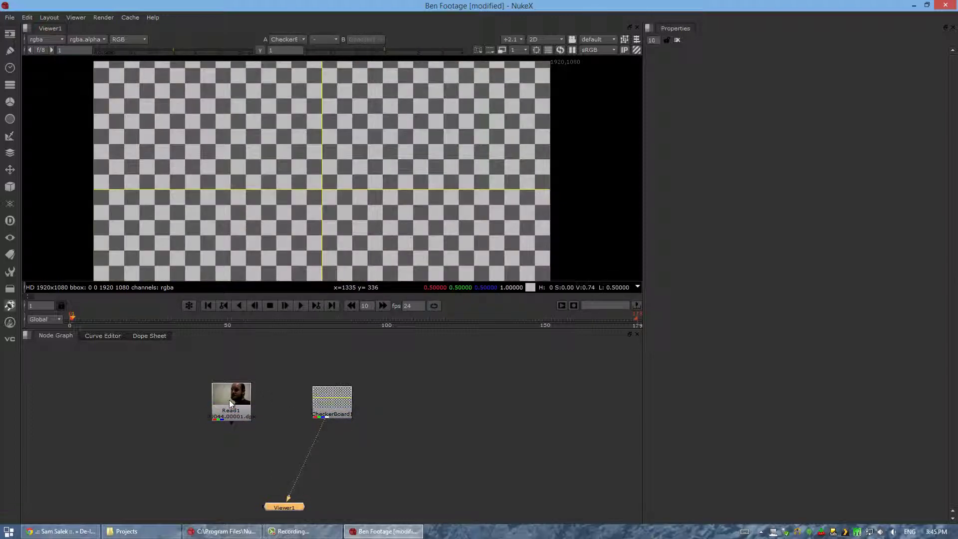
ctrl+shift+click(233, 404)
ctrl+shift+click(334, 408)
Step: Connect Read1 to Viewer1's second input, keeping CheckerBoard1 on the first
middle_drag(365, 461, 382, 431)
ctrl+shift+click(256, 379)
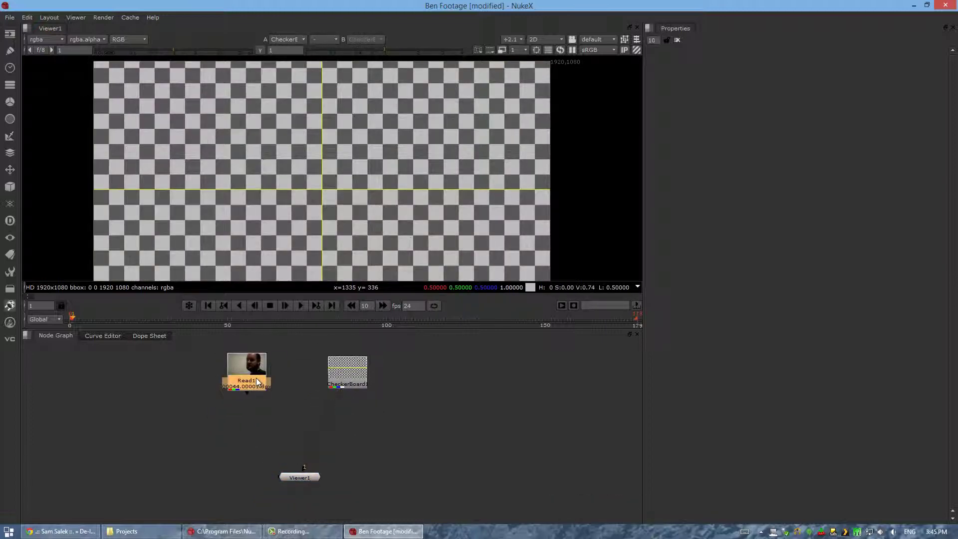
key(1)
key(2)
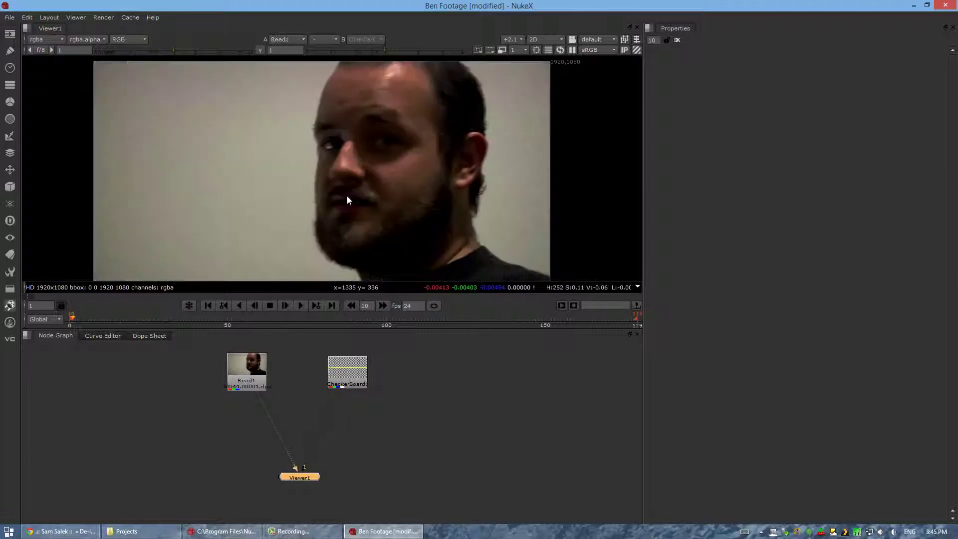
Step: Compare the two sources by switching the viewer back and forth between inputs 1 and 2, ending on Read1
key(1)
key(2)
key(2)
key(1)
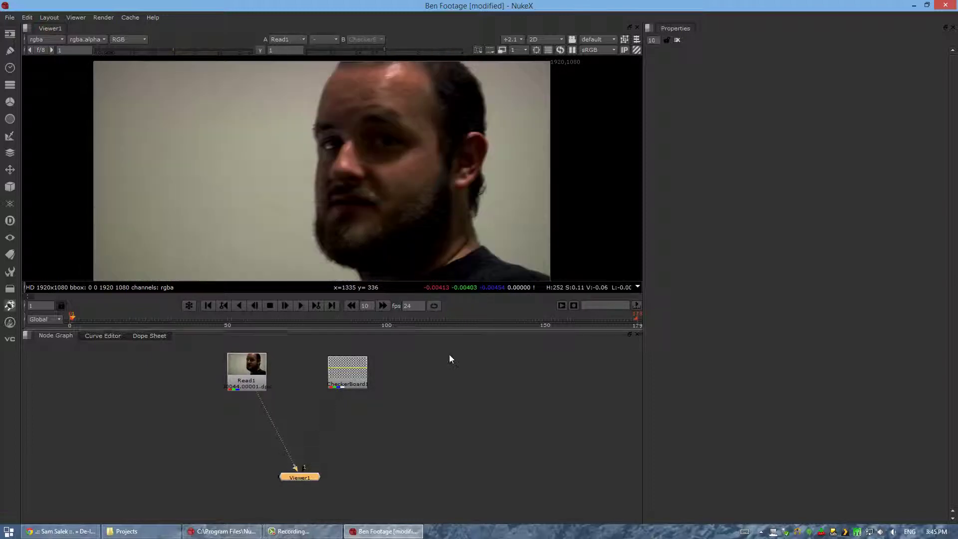
key(1)
key(2)
key(1)
key(2)
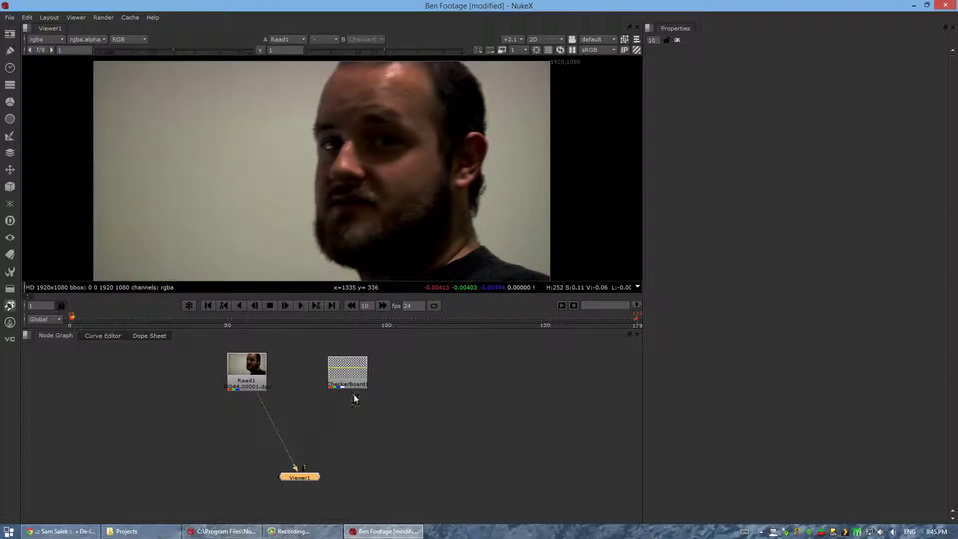
Step: Compare the Read1 footage and the CheckerBoard1 pattern by switching the viewer between its two inputs
key(1)
key(2)
key(2)
key(1)
key(2)
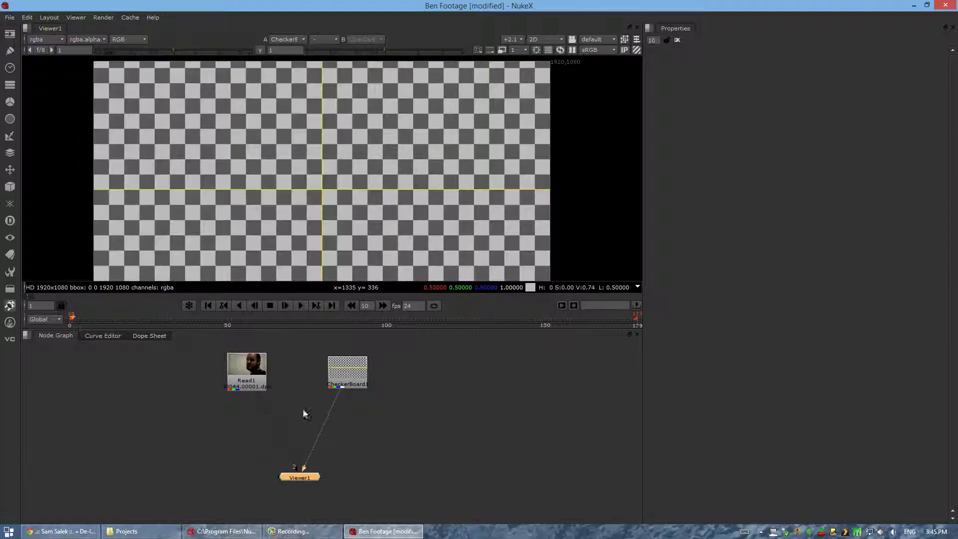
key(1)
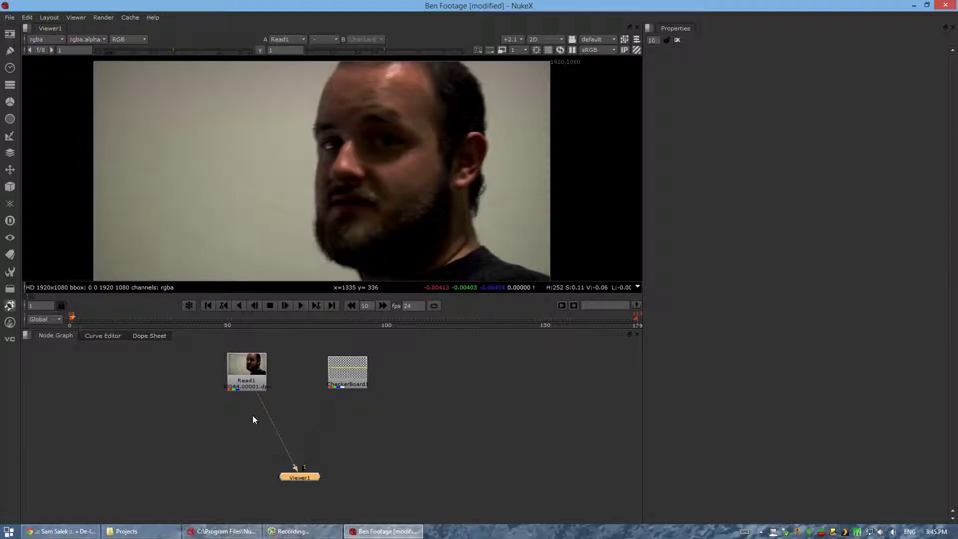
click(359, 379)
key(2)
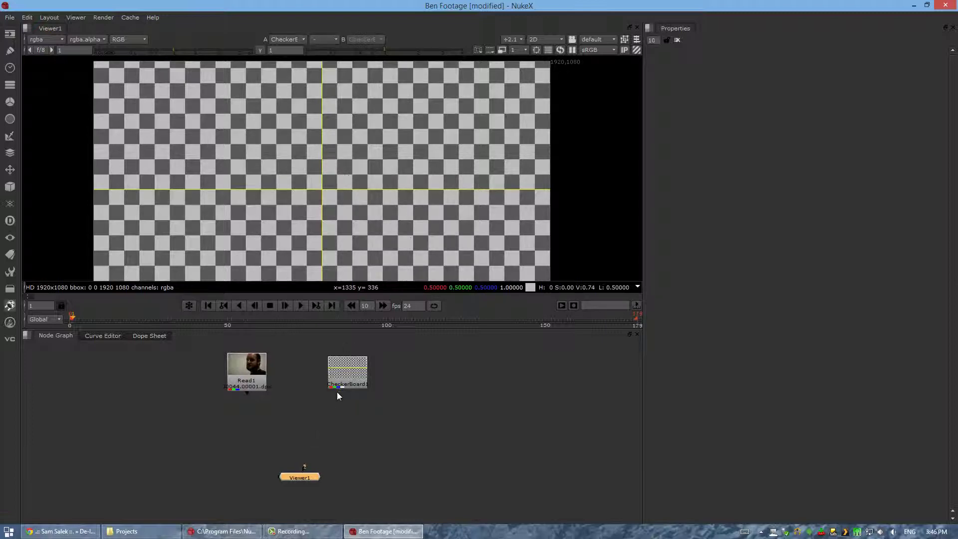
Step: Disconnect CheckerBoard1 from Viewer1, leaving only Read1 connected, and place the viewer node lower in the graph
drag(337, 411, 338, 437)
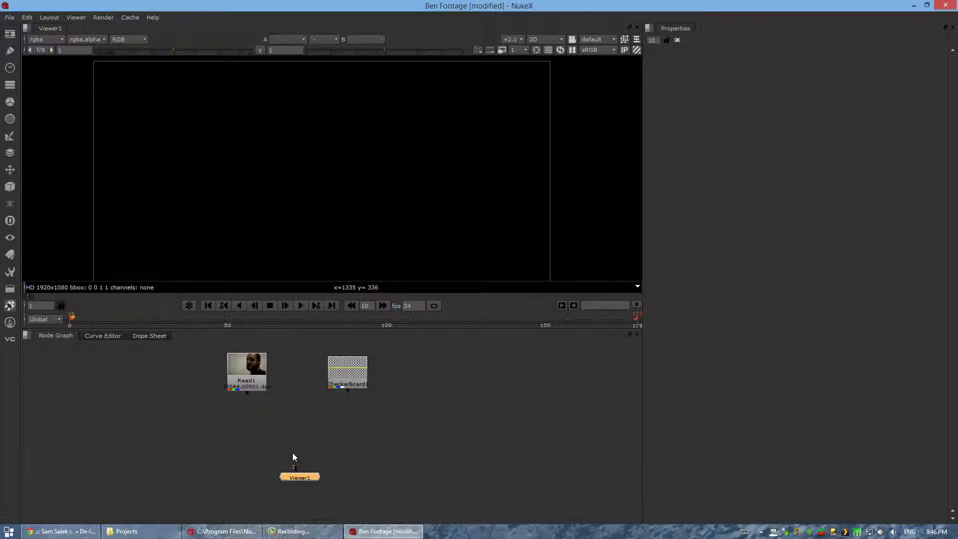
drag(295, 464, 253, 382)
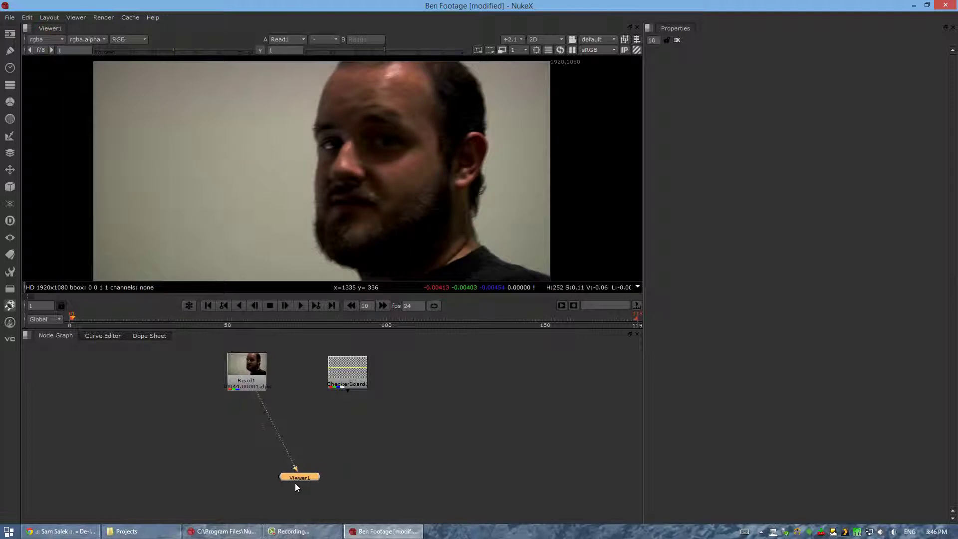
drag(305, 477, 287, 504)
middle_drag(337, 465, 386, 468)
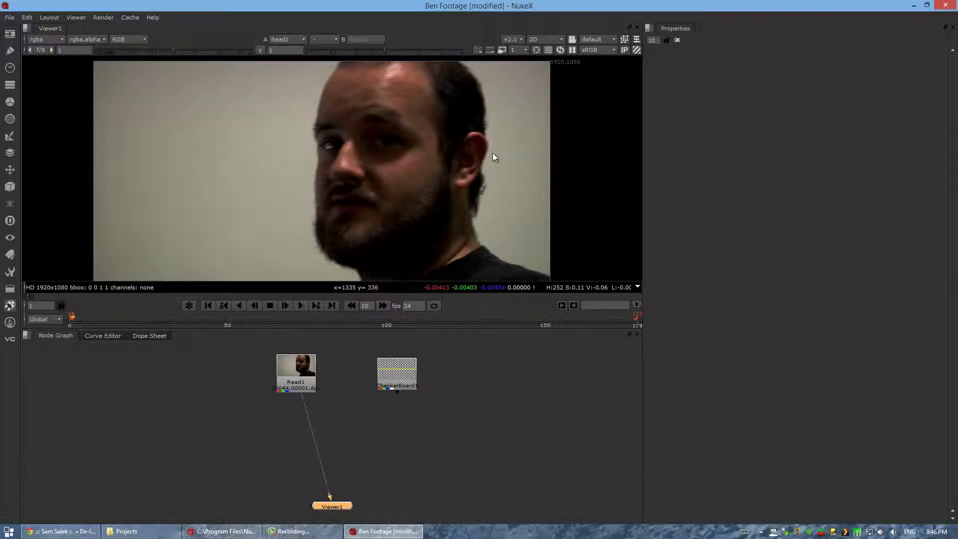
mouse_move(408, 379)
mouse_down()
mouse_move(435, 382)
mouse_move(407, 383)
mouse_up()
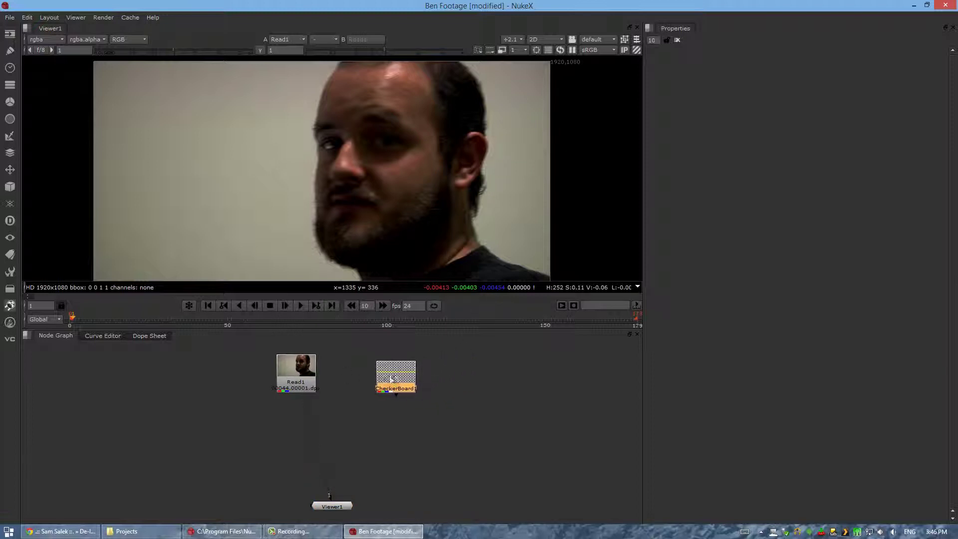
Step: Add a Keyer node between Read1 and the viewer
click(295, 375)
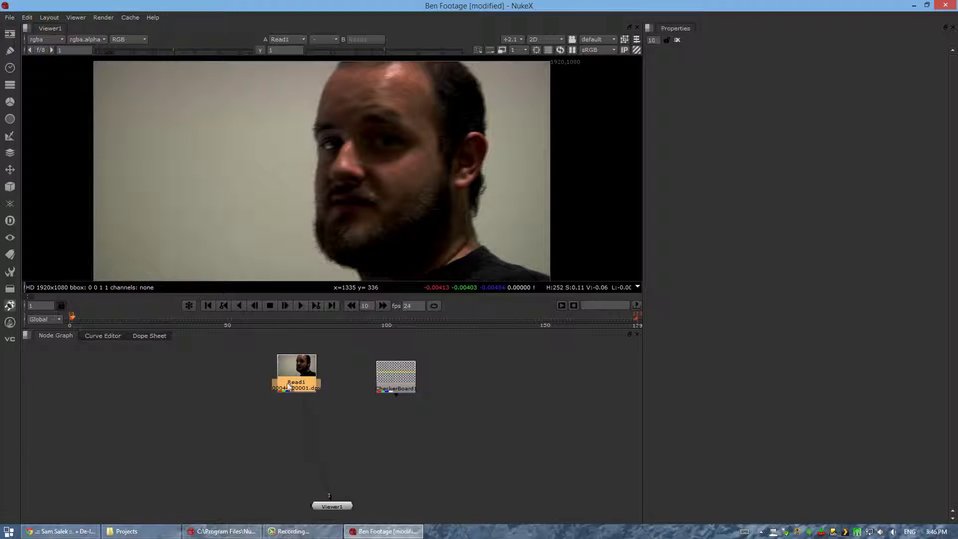
key(Tab)
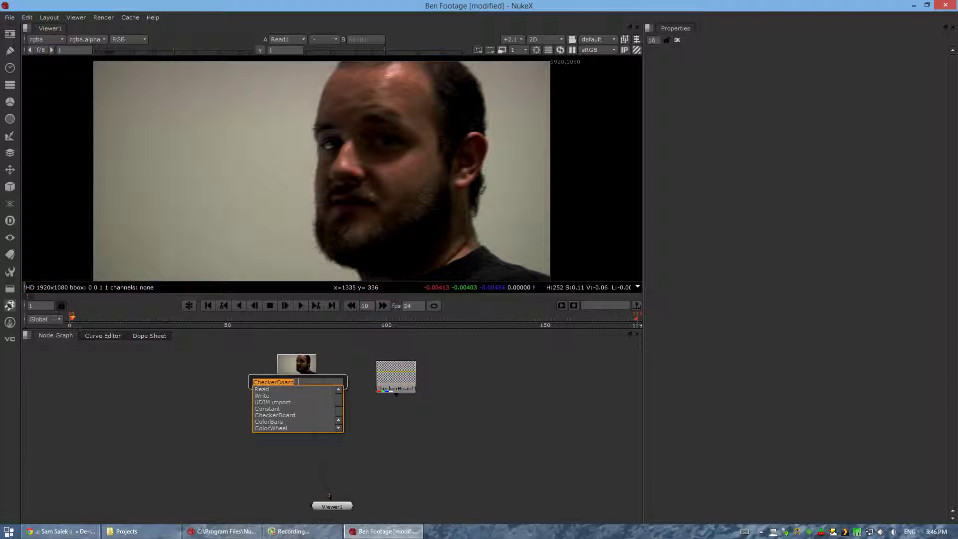
text(keyer)
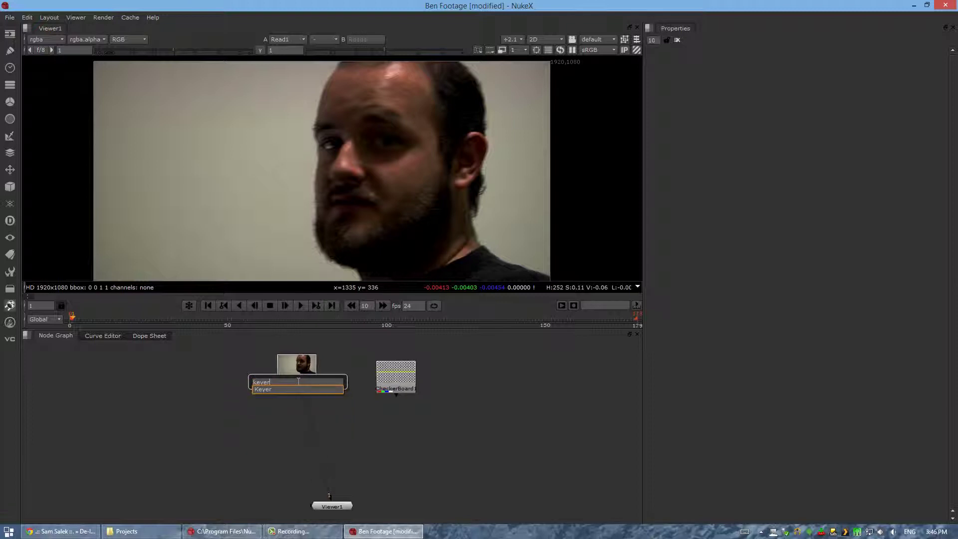
click(300, 390)
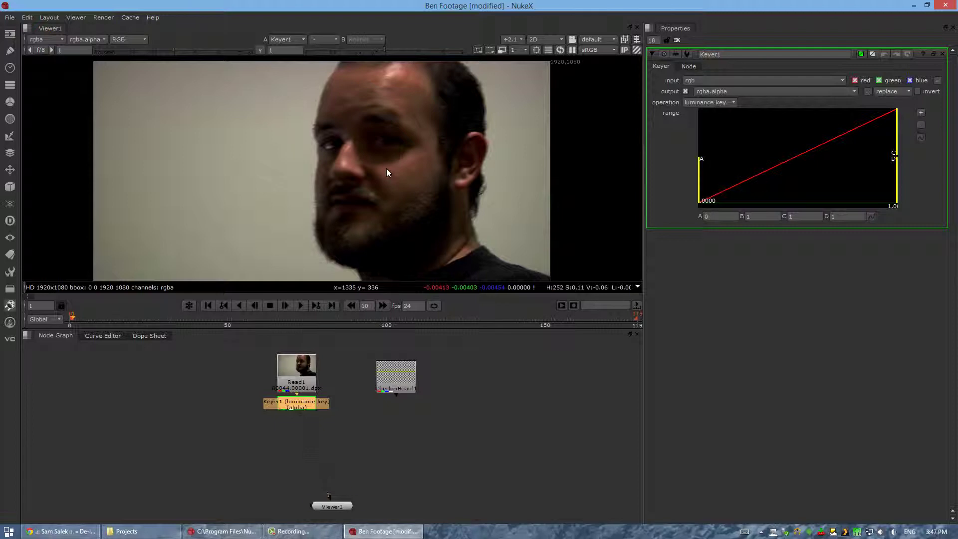
Step: Check the footage's luminance, then make the viewer area taller and deselect the Keyer1 node
key(y)
key(y)
drag(457, 332, 457, 356)
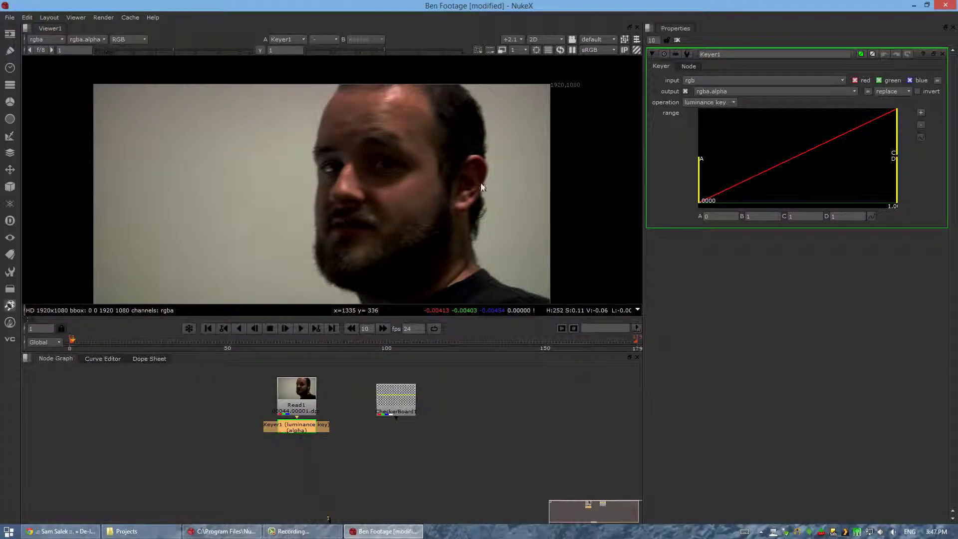
middle_drag(473, 153, 469, 157)
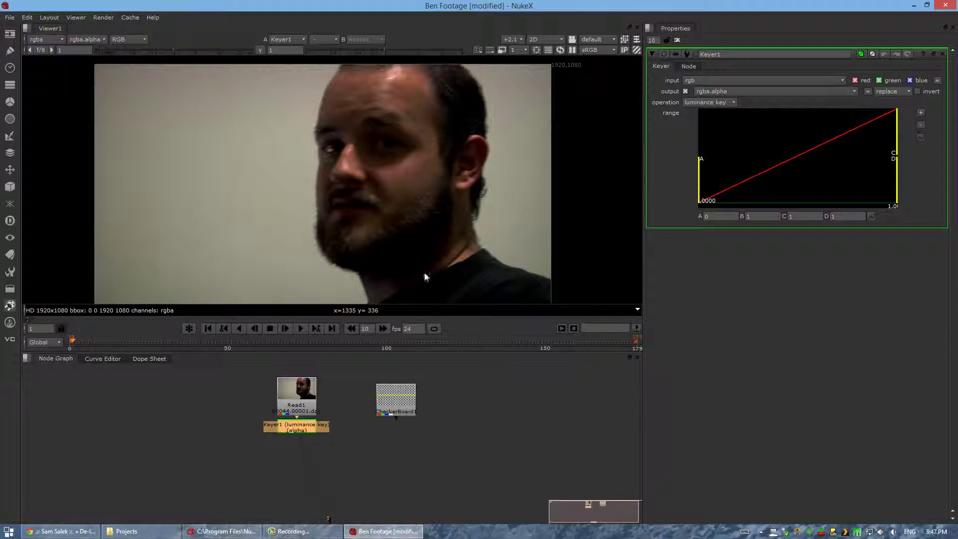
click(317, 483)
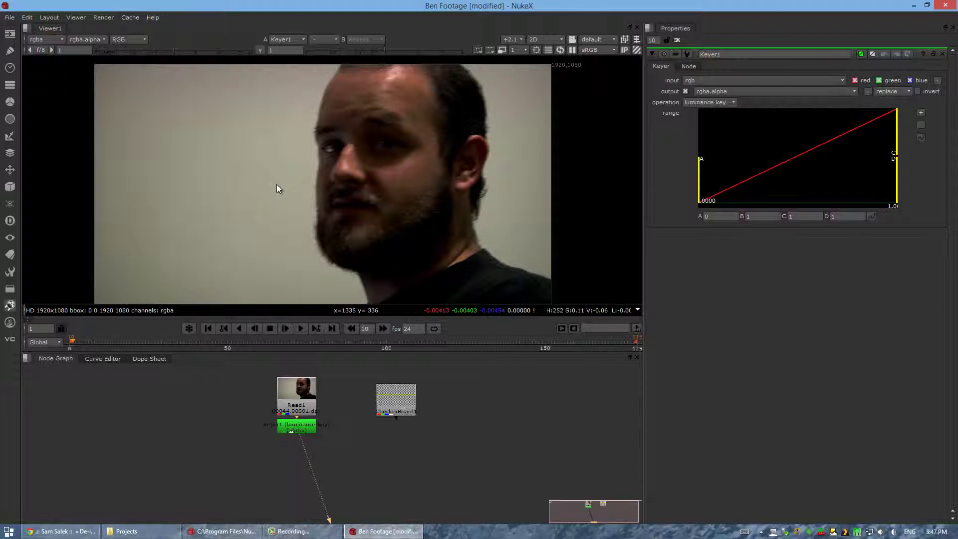
Step: View the green, blue and alpha channels of the Keyer1 output in turn
key(g)
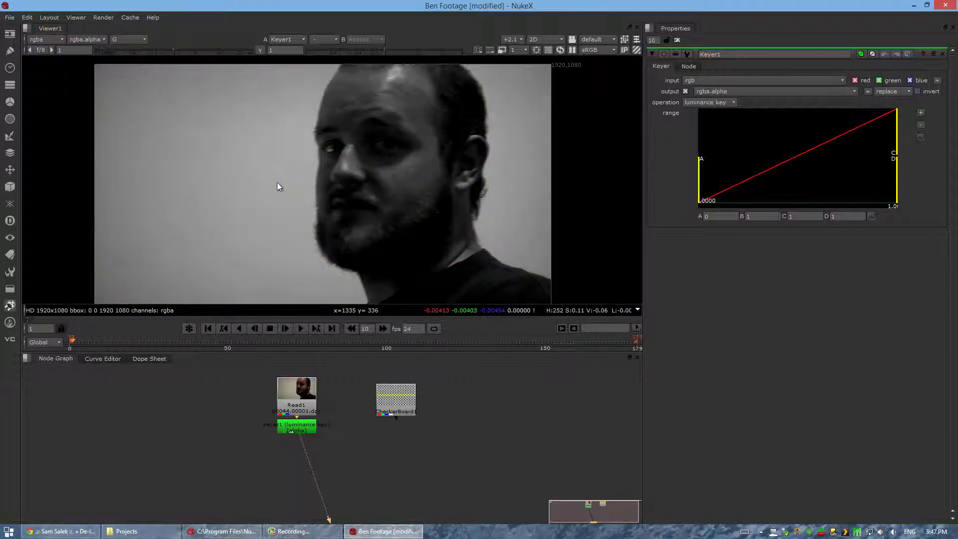
key(b)
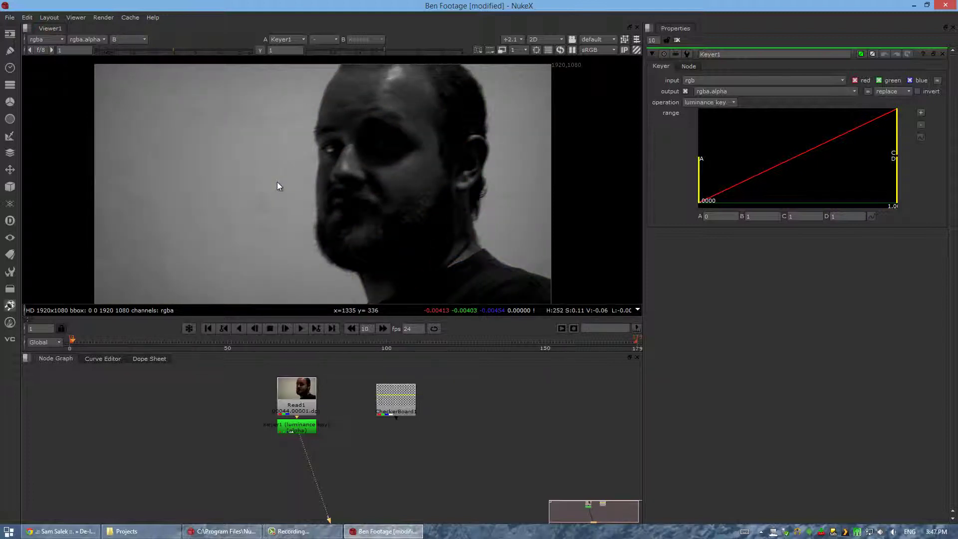
key(a)
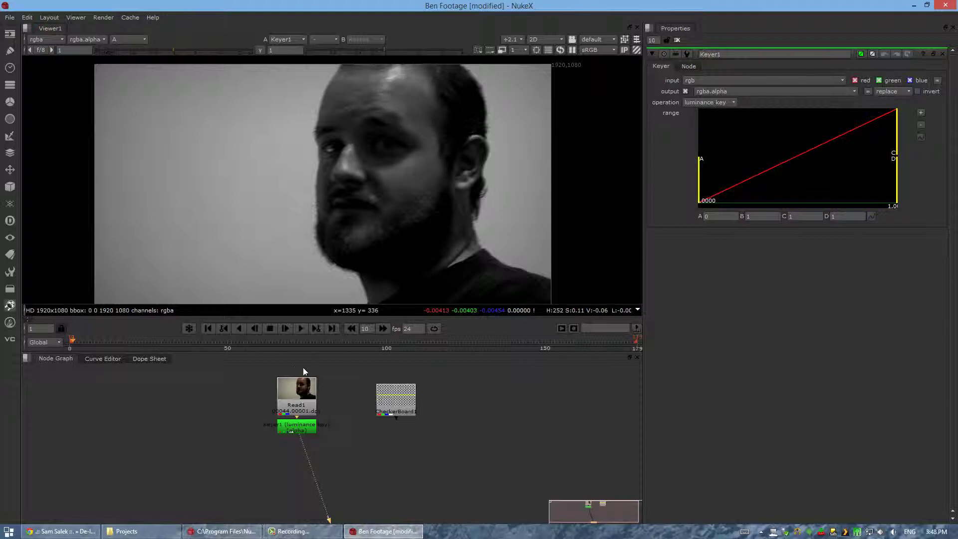
Step: Compare the alpha channel of Read1 with the alpha channel of Keyer1, ending on the Keyer1 alpha
click(292, 389)
key(1)
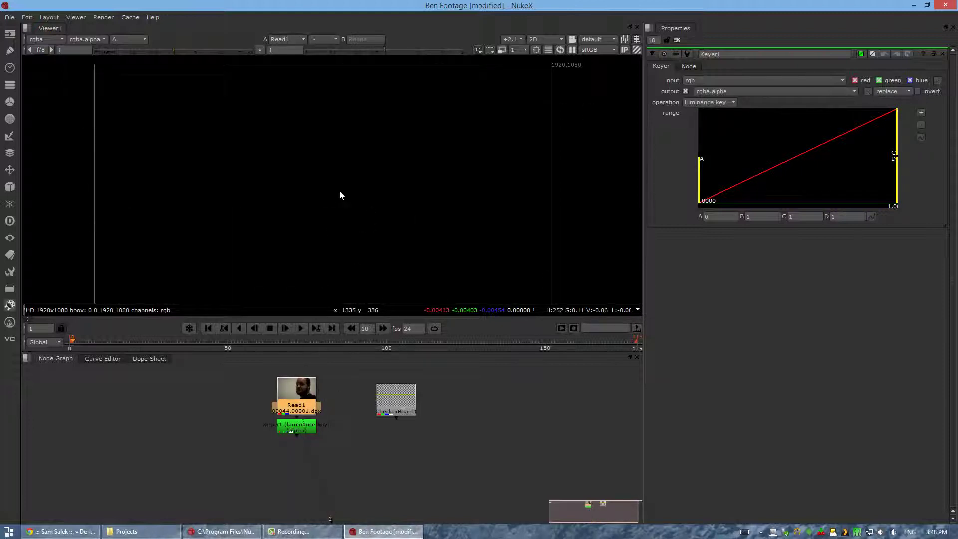
key(a)
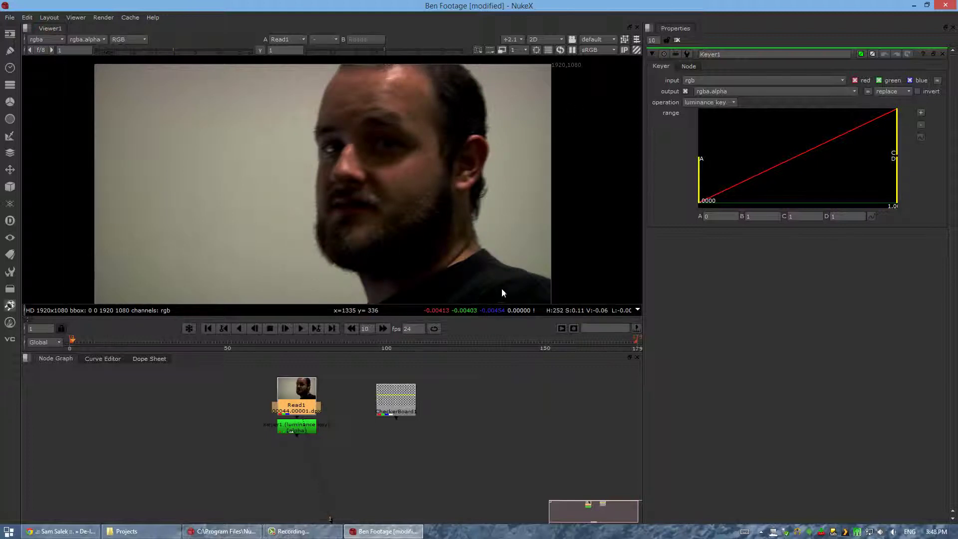
click(309, 424)
key(1)
key(a)
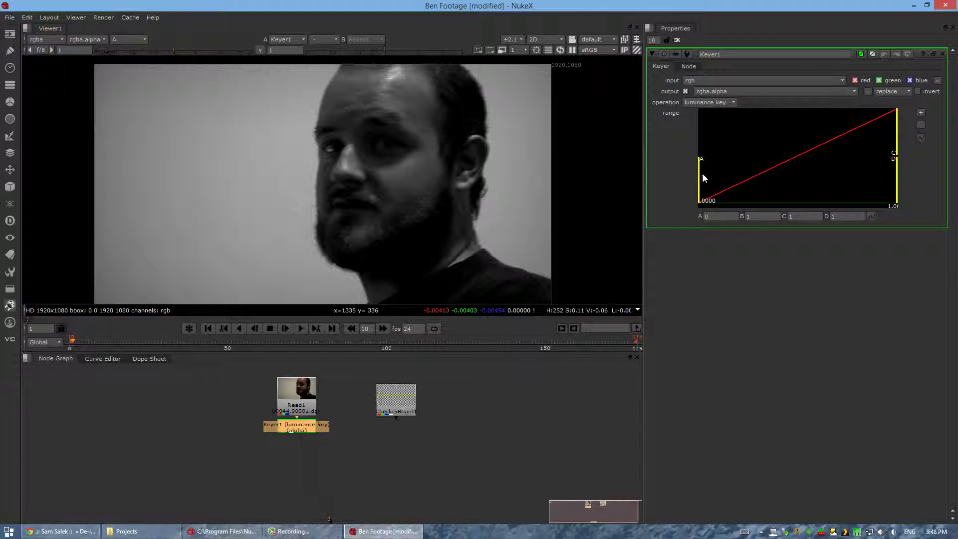
Step: Raise the luminance key's A point to about 0.059 and lower its B point to about 0.170
drag(702, 173, 755, 169)
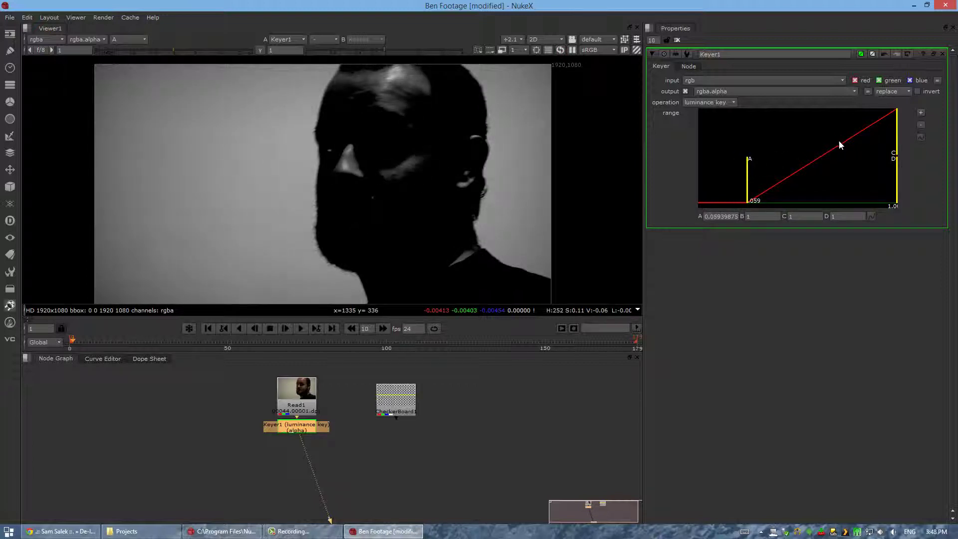
drag(894, 125, 796, 130)
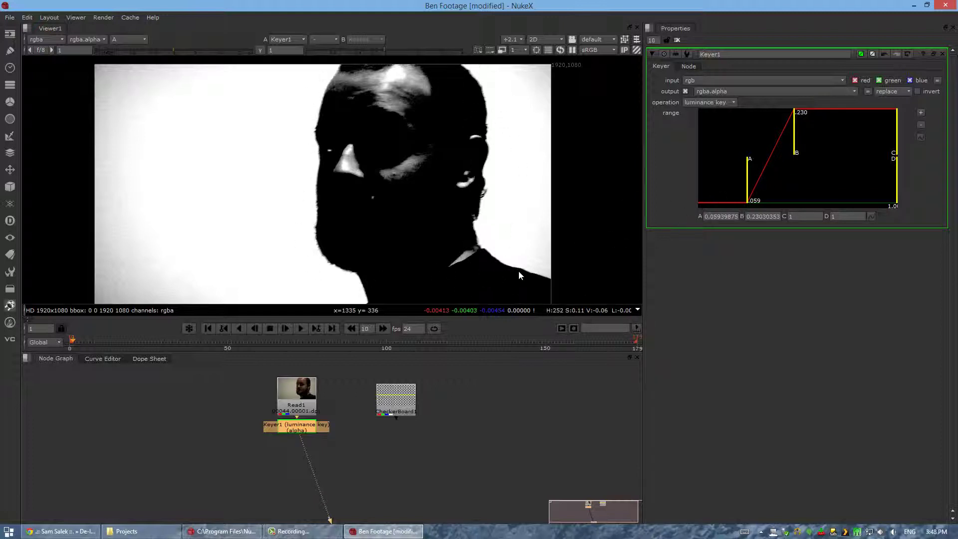
mouse_move(790, 138)
mouse_down()
mouse_move(808, 131)
mouse_move(772, 135)
mouse_move(782, 133)
mouse_up()
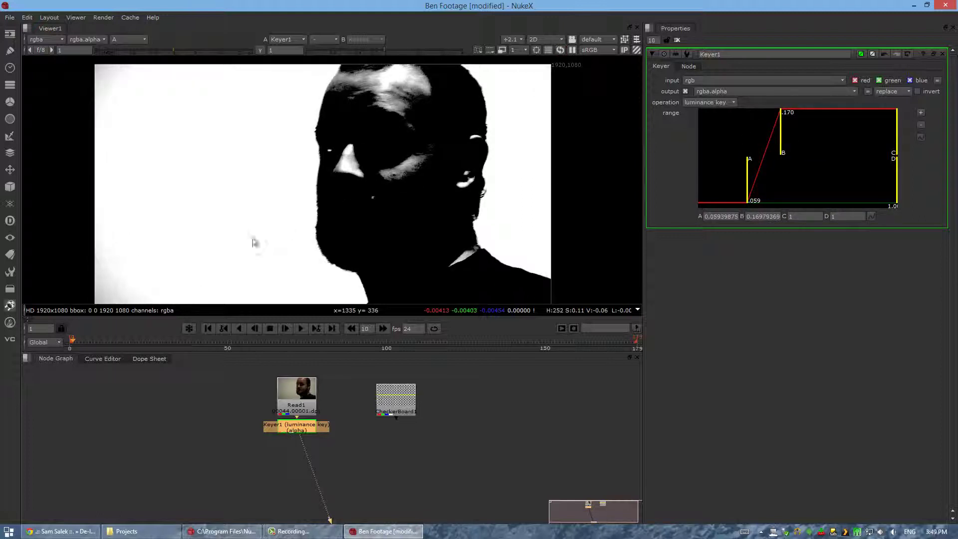
Step: Try lowering the luminance key's B point to about 0.086 to clear the grey corner of the matte
scroll(253, 242, up, 5)
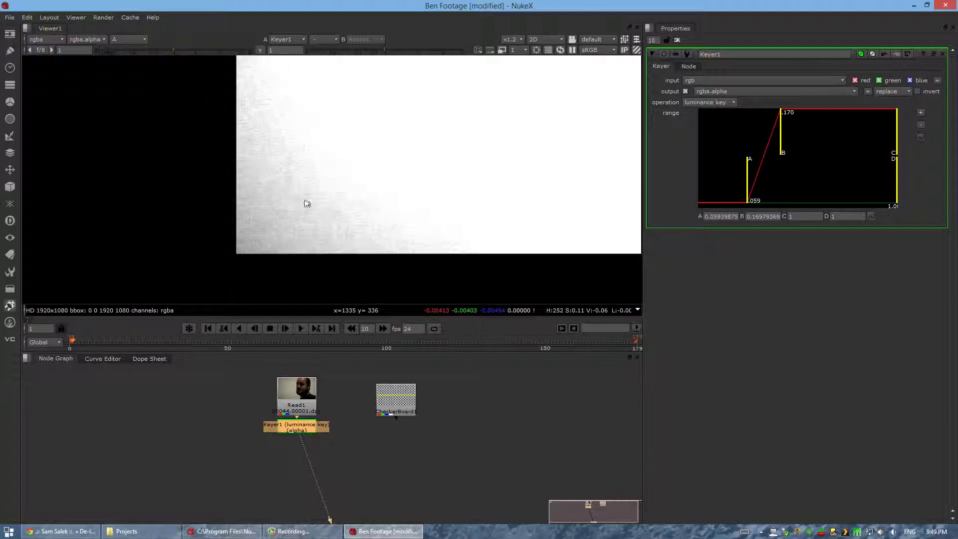
scroll(357, 176, down, 3)
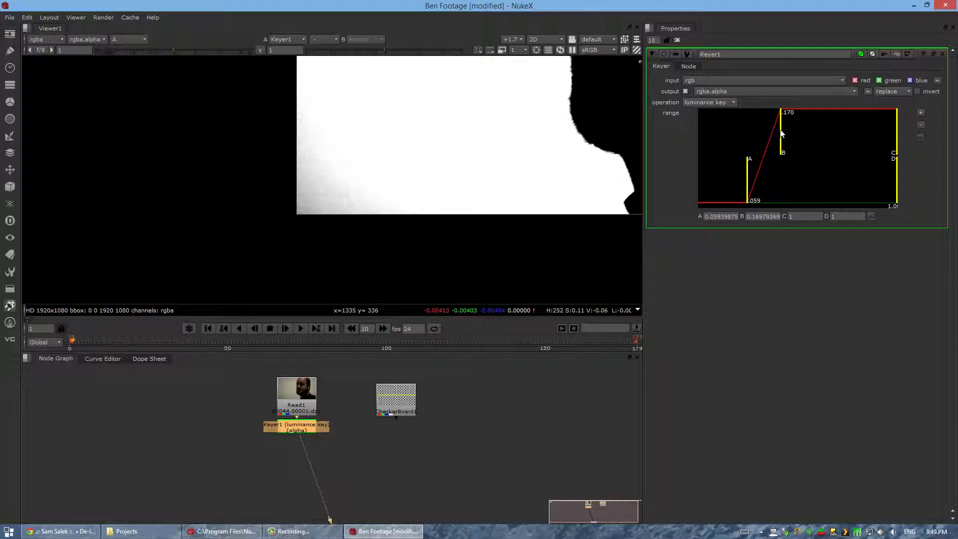
drag(784, 128, 774, 126)
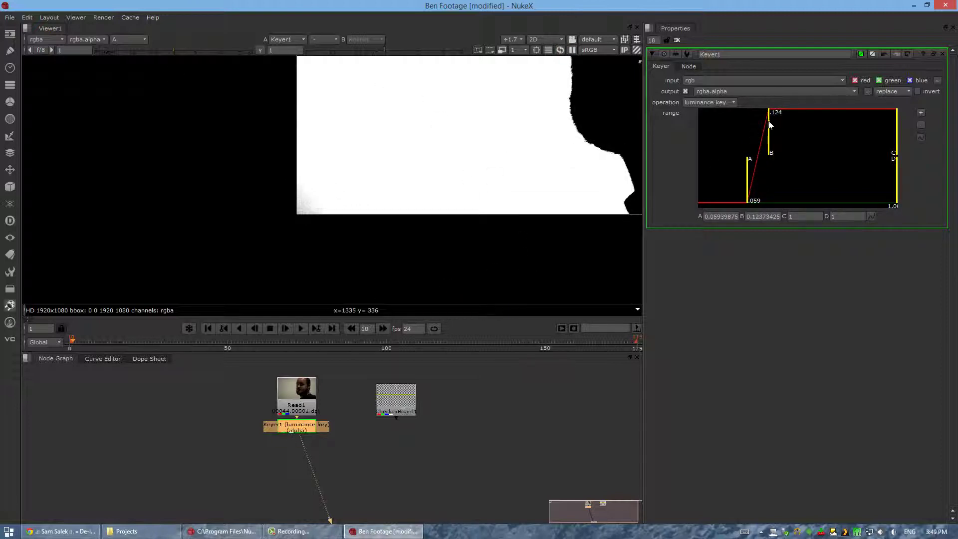
drag(767, 124, 757, 128)
middle_drag(527, 166, 297, 298)
scroll(469, 146, down, 1)
scroll(551, 113, up, 4)
scroll(544, 118, down, 3)
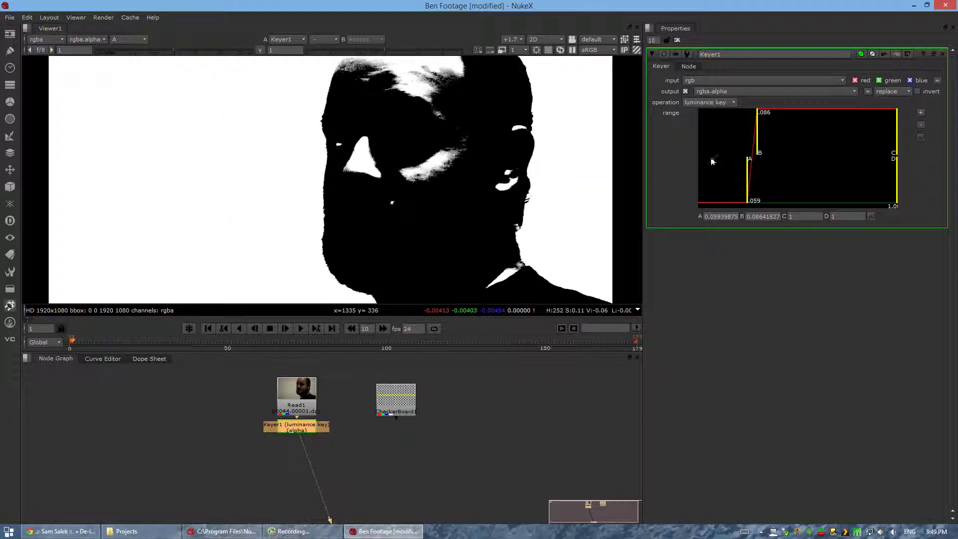
Step: Set the luminance key's B point to about 0.172 and inspect the softened matte around the head and shoulder
drag(760, 128, 784, 132)
scroll(439, 139, down, 2)
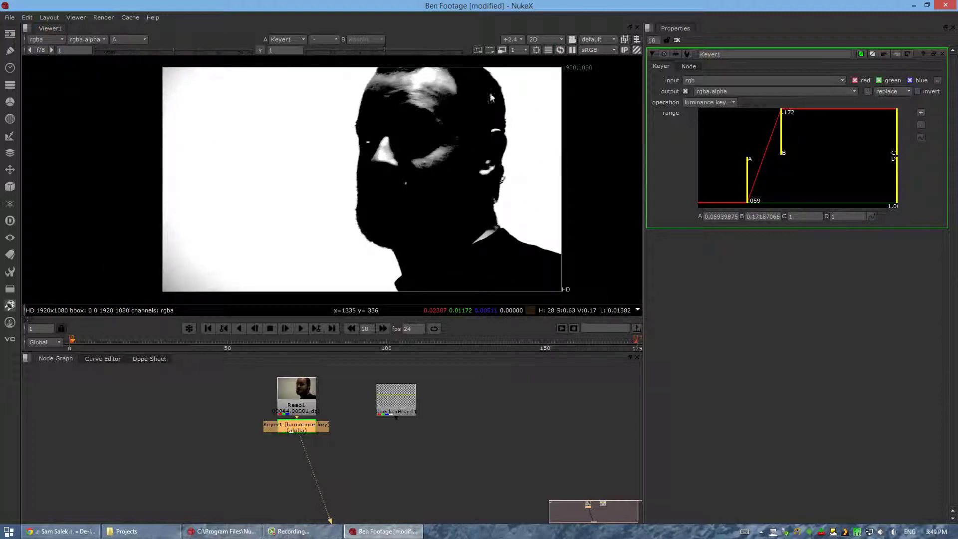
scroll(504, 262, up, 2)
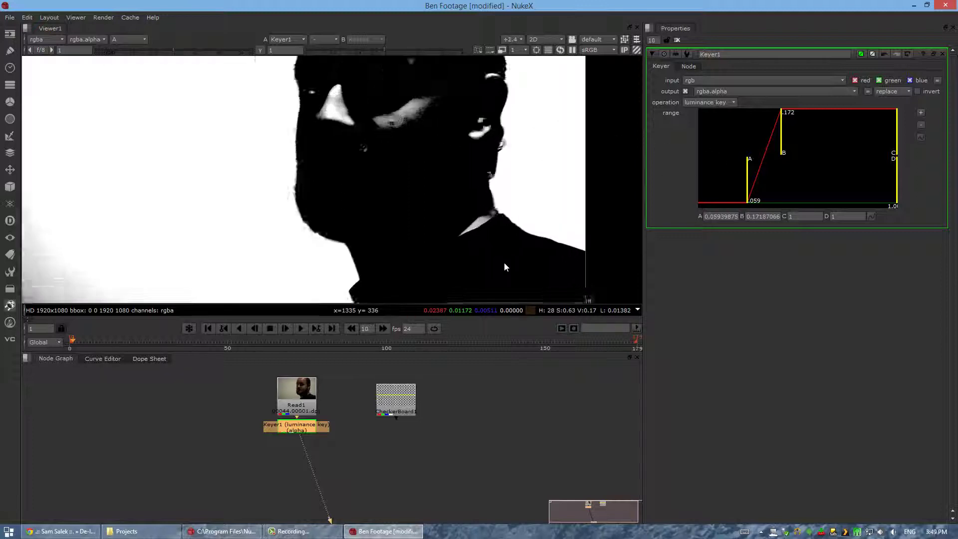
scroll(504, 263, up, 1)
scroll(372, 198, down, 3)
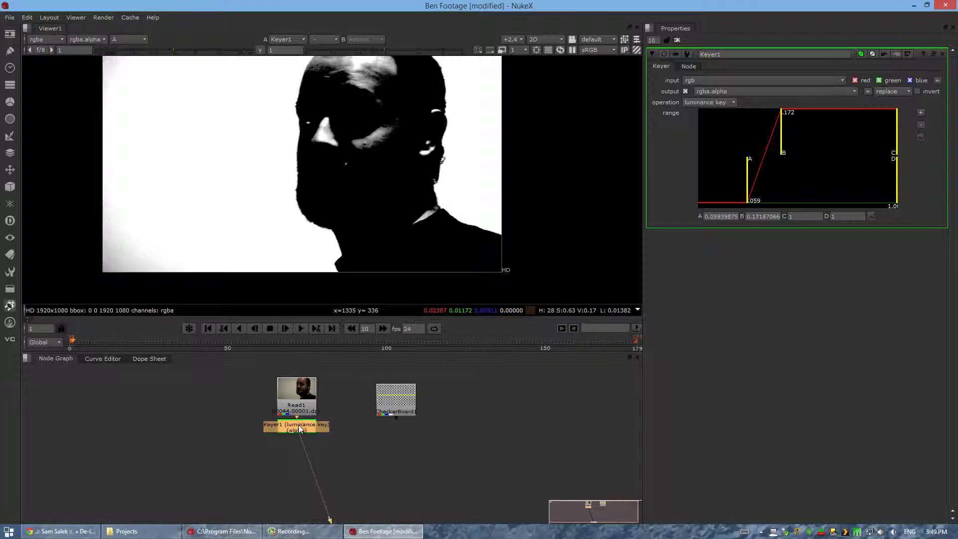
key(Tab)
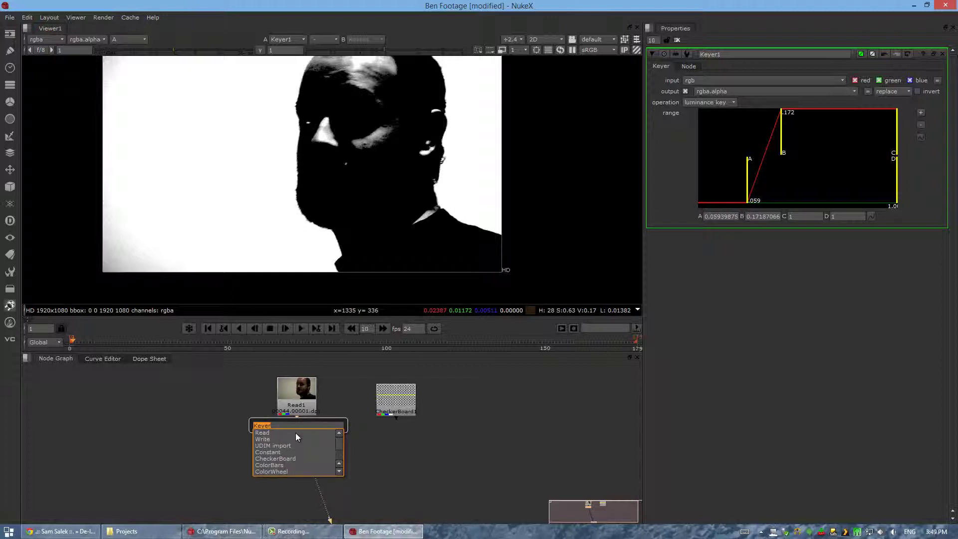
text(inver)
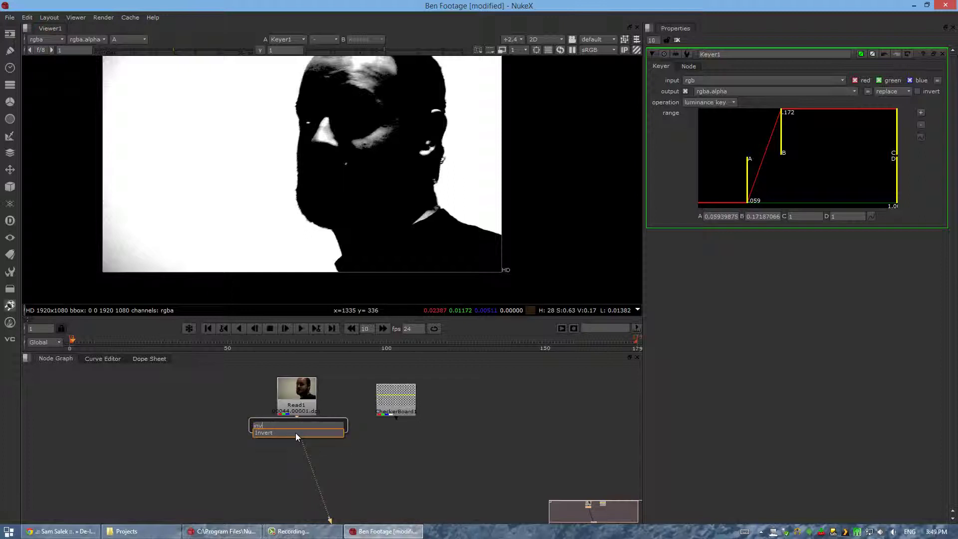
key(BackSpace)
key(BackSpace)
key(BackSpace)
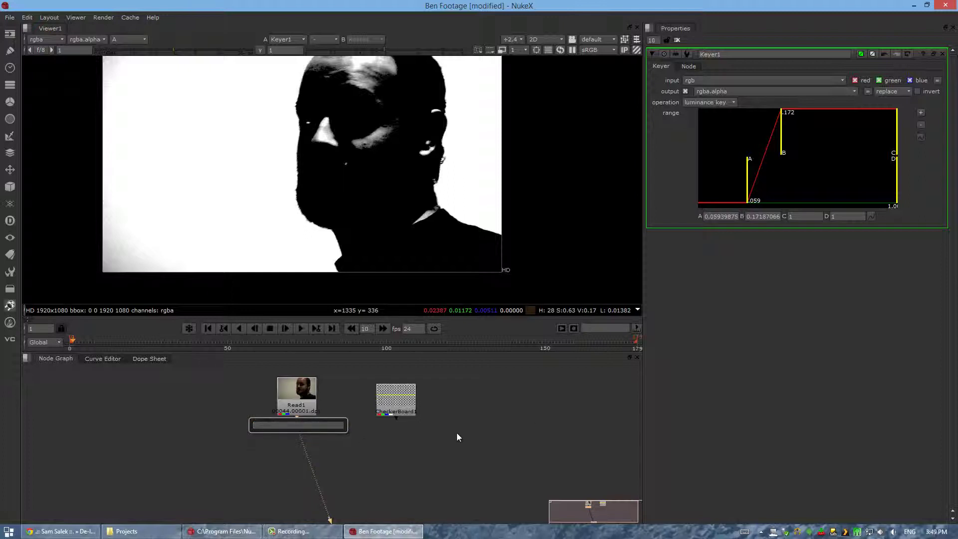
click(809, 293)
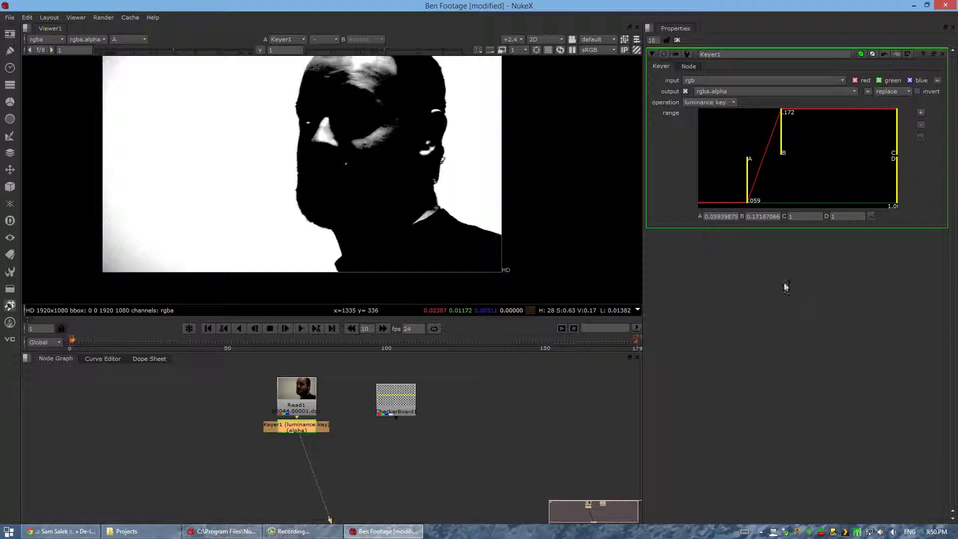
Step: Invert the Keyer1 alpha output so the man is keyed white against a black background
click(918, 92)
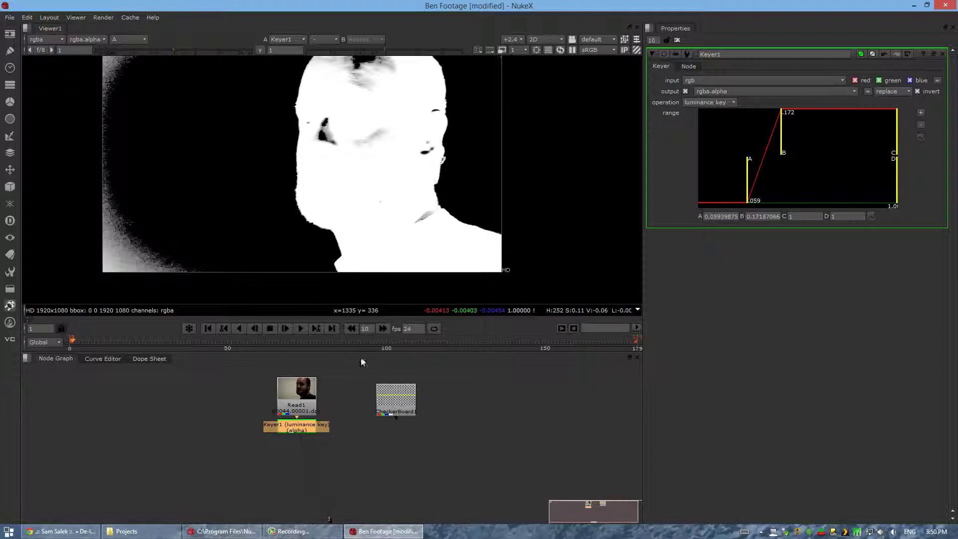
Step: Examine the inverted alpha matte around the man's head, shoulder and the frame corners for holes and grey background areas
mouse_move(356, 172)
middle_down()
mouse_move(360, 197)
mouse_move(357, 165)
middle_up()
scroll(320, 169, up, 3)
scroll(321, 168, down, 2)
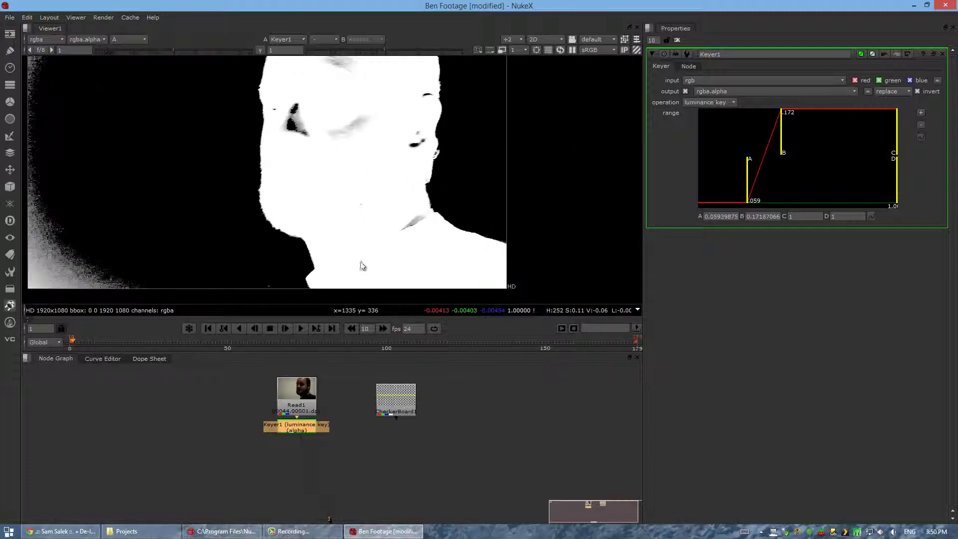
middle_drag(311, 179, 341, 274)
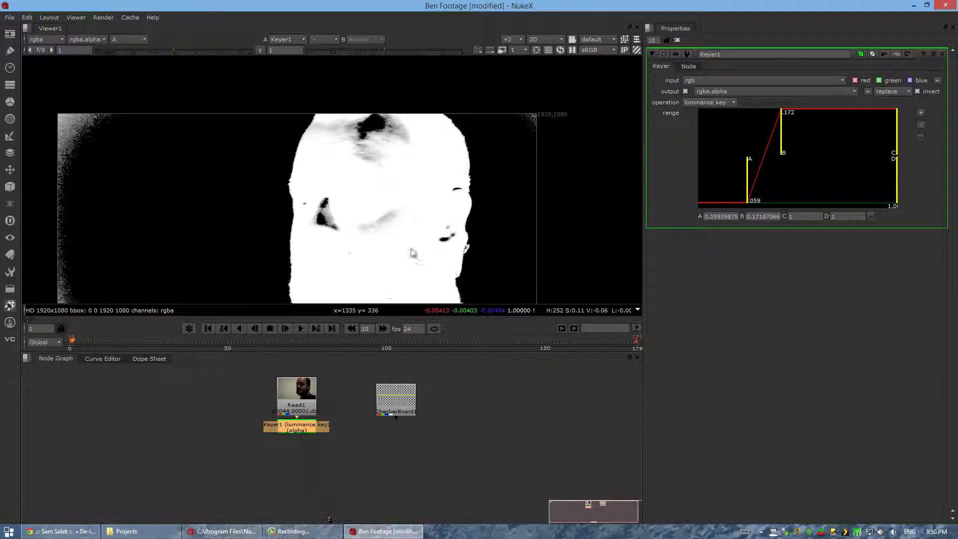
middle_drag(407, 268, 401, 169)
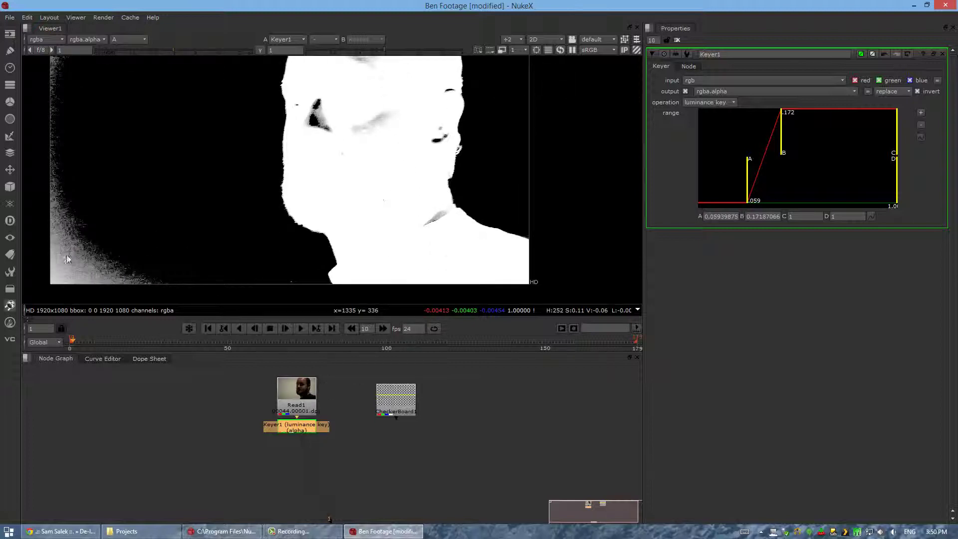
middle_drag(81, 187, 82, 271)
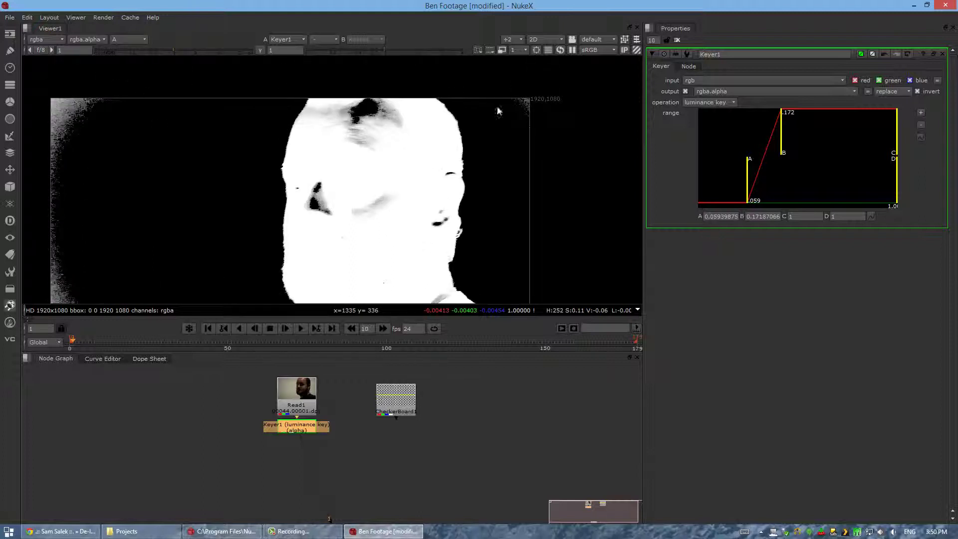
middle_drag(527, 195, 503, 186)
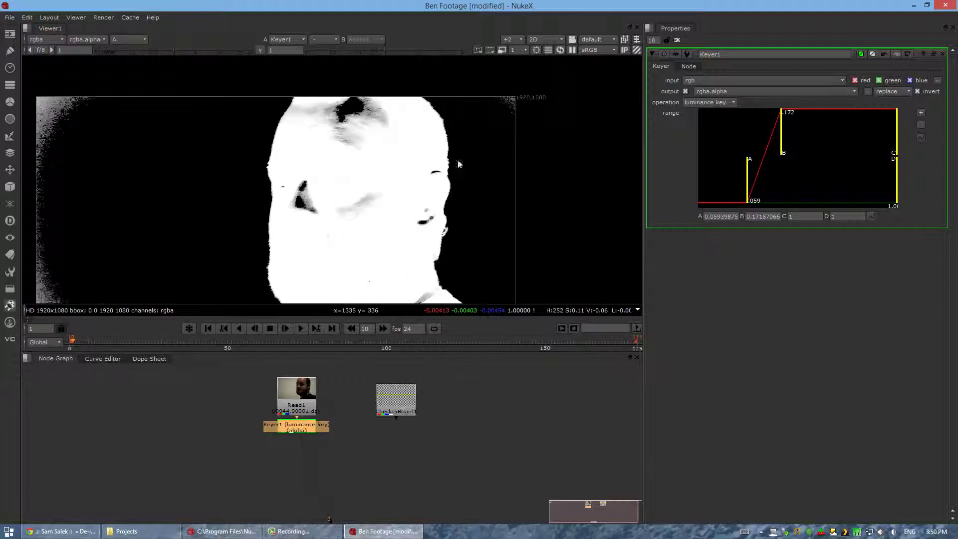
middle_drag(418, 238, 433, 108)
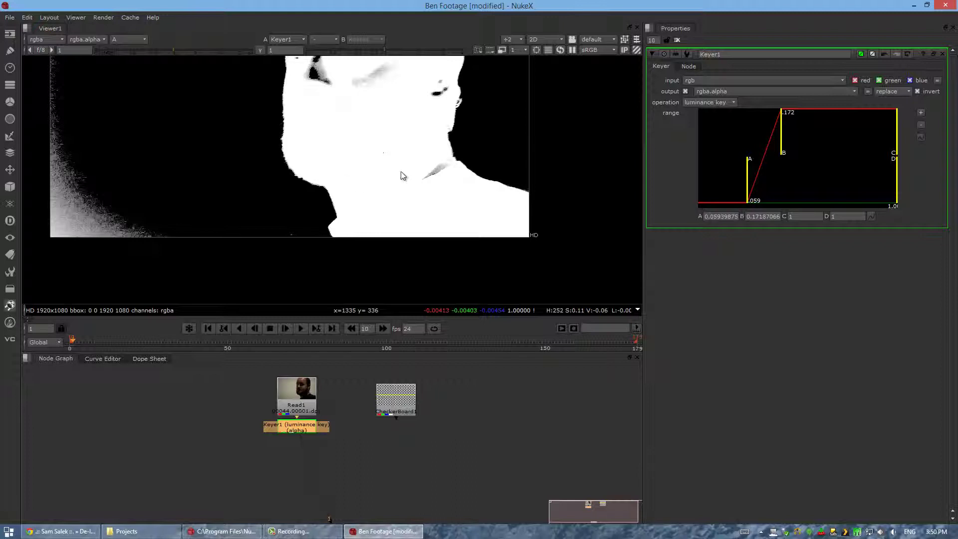
middle_drag(347, 176, 399, 247)
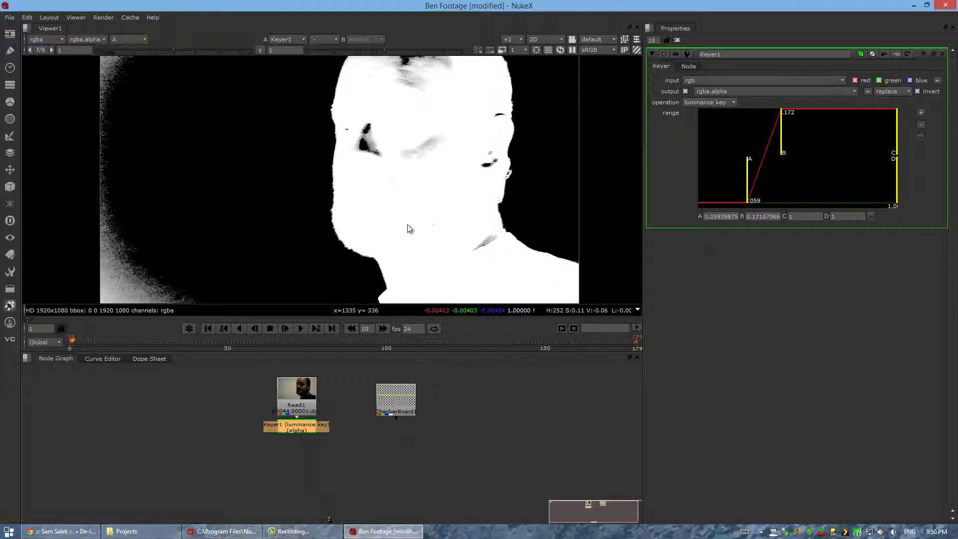
Step: Compare Keyer1's RGB image with its individual red, green, blue and alpha channels in the viewer
key(a)
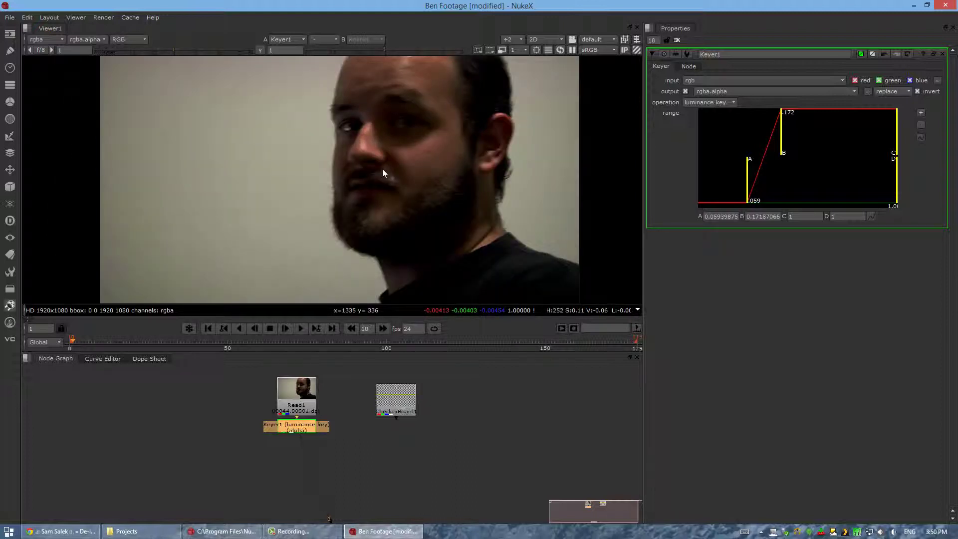
key(a)
key(a)
key(r)
key(r)
key(g)
key(g)
key(b)
key(b)
mouse_move(416, 218)
middle_down()
mouse_move(403, 215)
mouse_move(417, 208)
mouse_move(398, 214)
middle_up()
key(a)
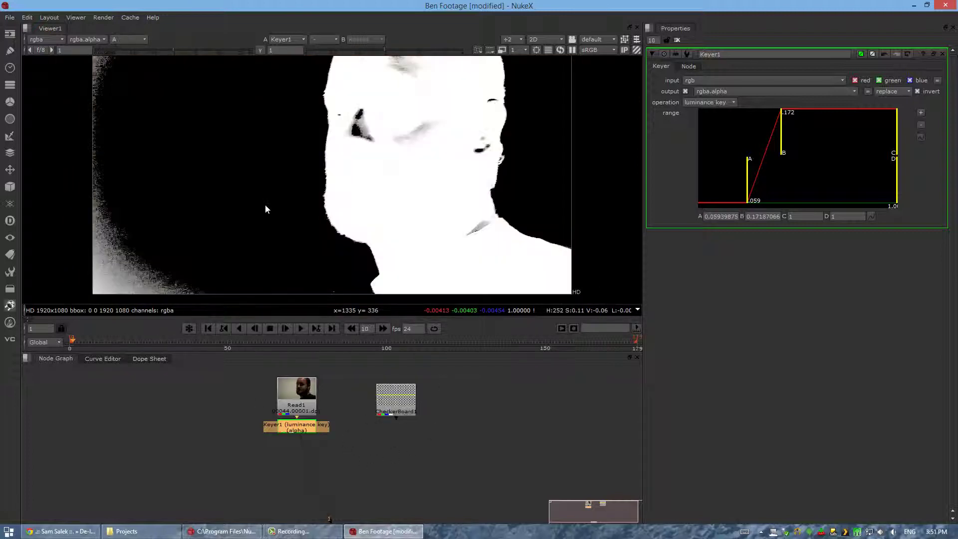
Step: Toggle the viewer between RGB and alpha, view the blue channel alone, and return to RGB
key(a)
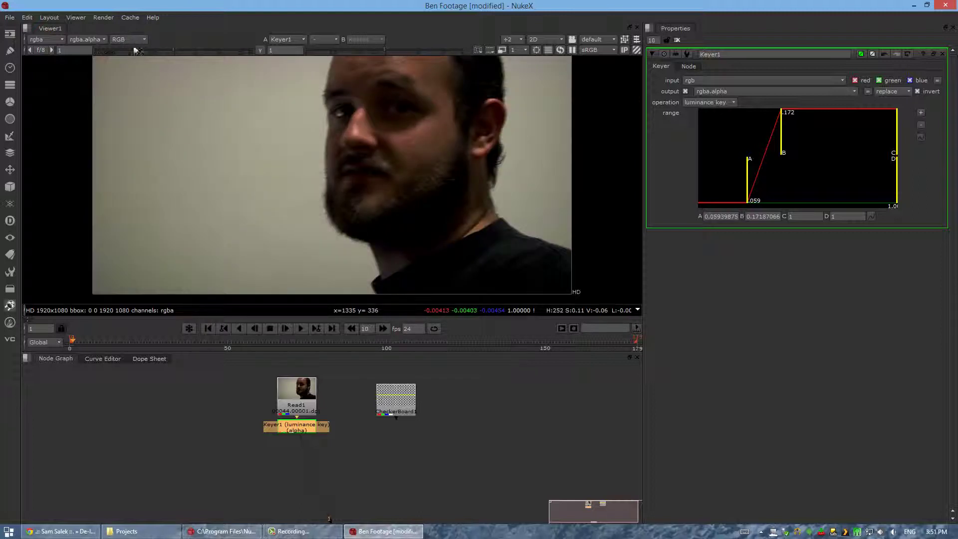
key(a)
key(a)
key(a)
key(a)
click(135, 41)
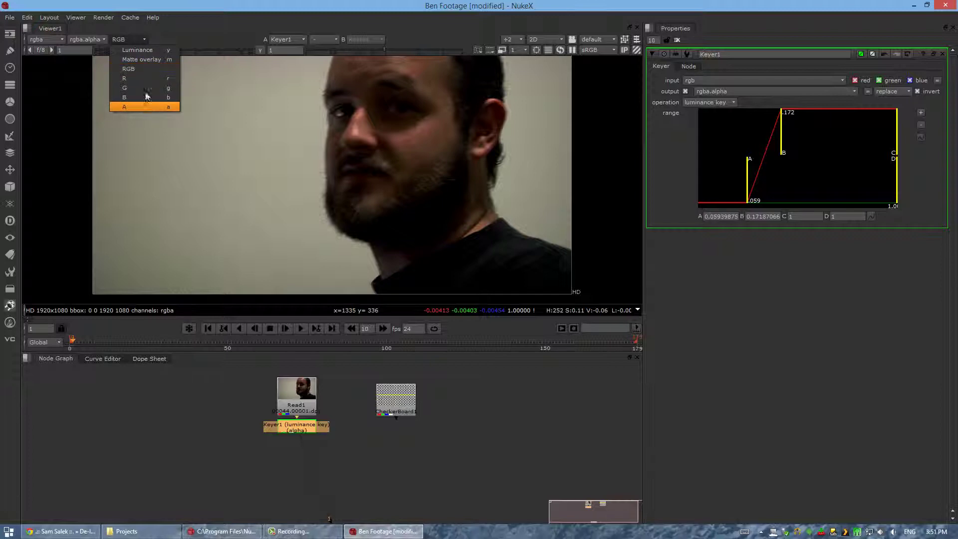
click(145, 96)
click(121, 42)
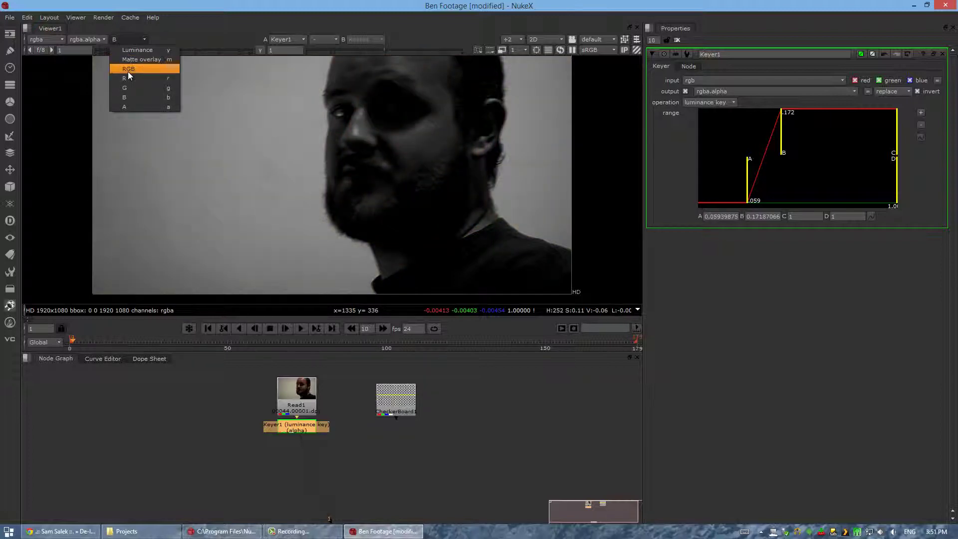
click(128, 70)
Step: View the key as a matte overlay on the footage, and return the viewer to RGB and finally alpha
click(131, 40)
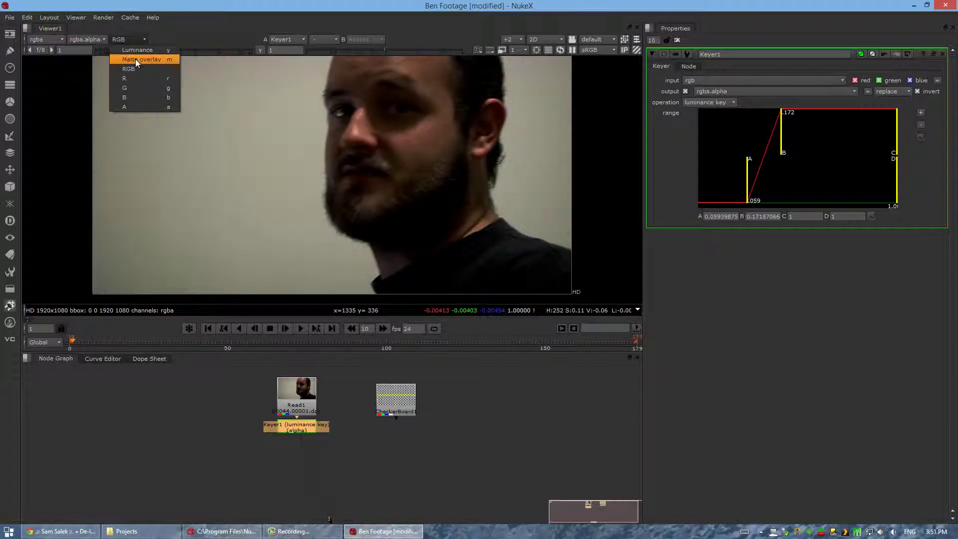
click(136, 59)
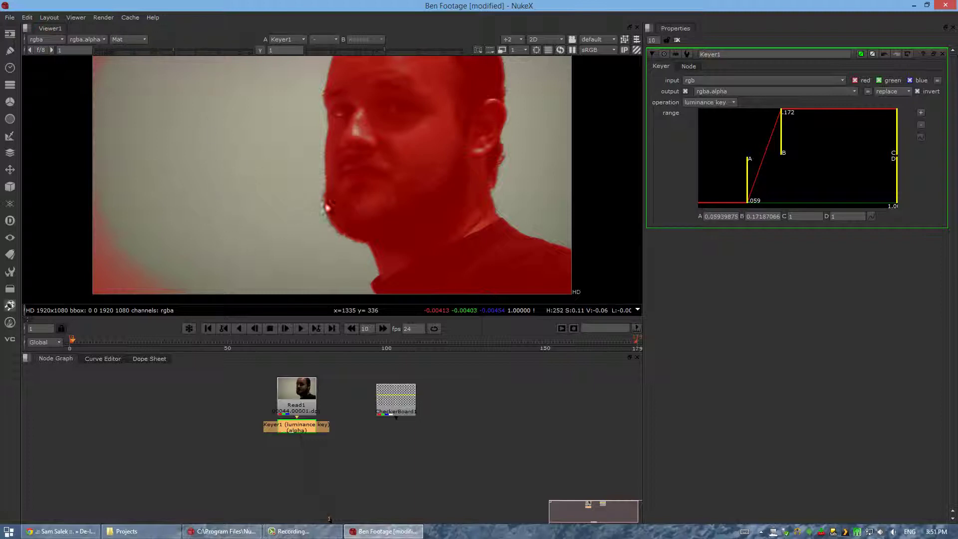
click(144, 39)
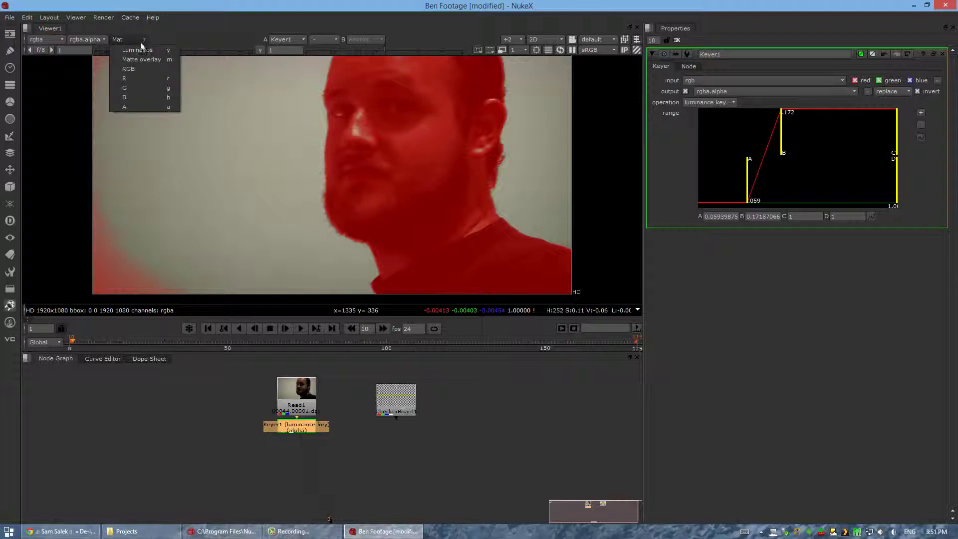
click(147, 69)
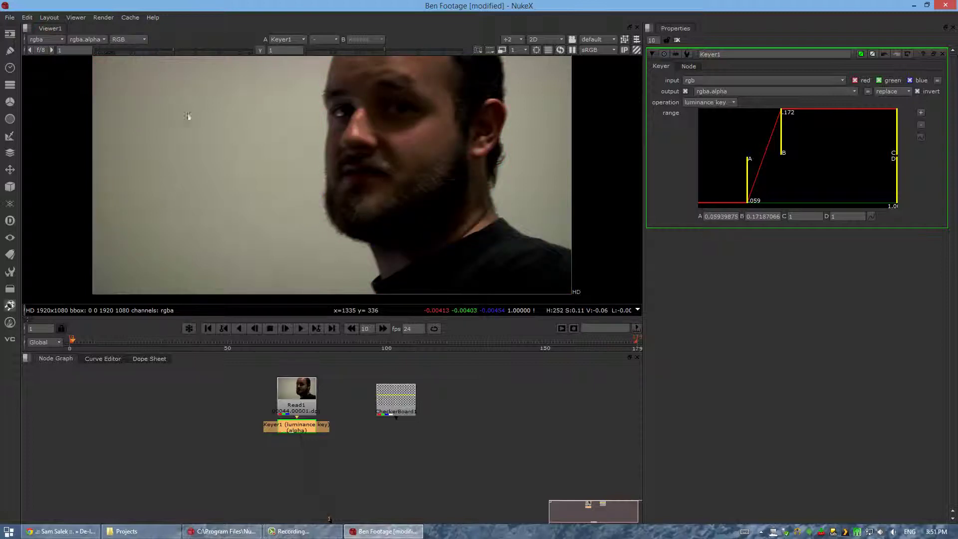
key(a)
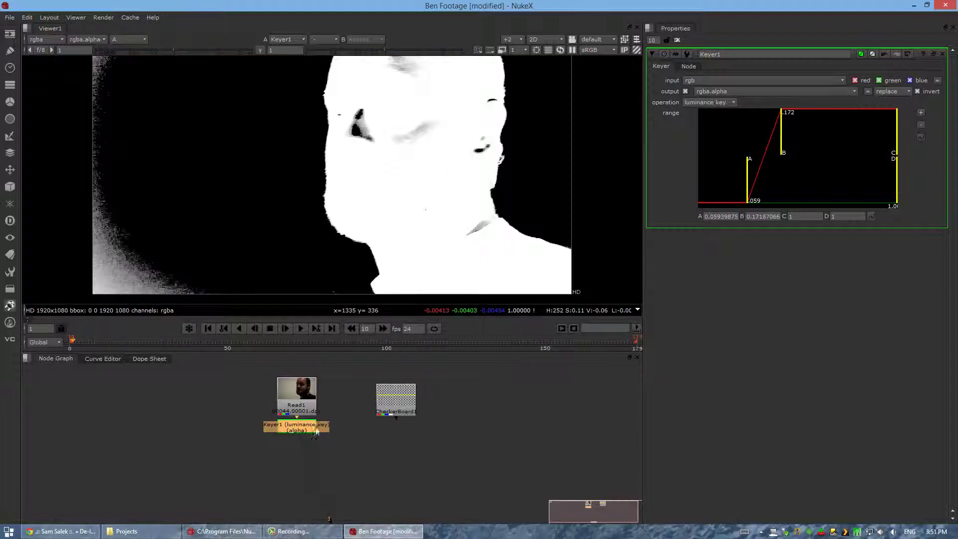
Step: Try adding a Roto node after Keyer1 and delete it again
middle_drag(356, 444, 350, 421)
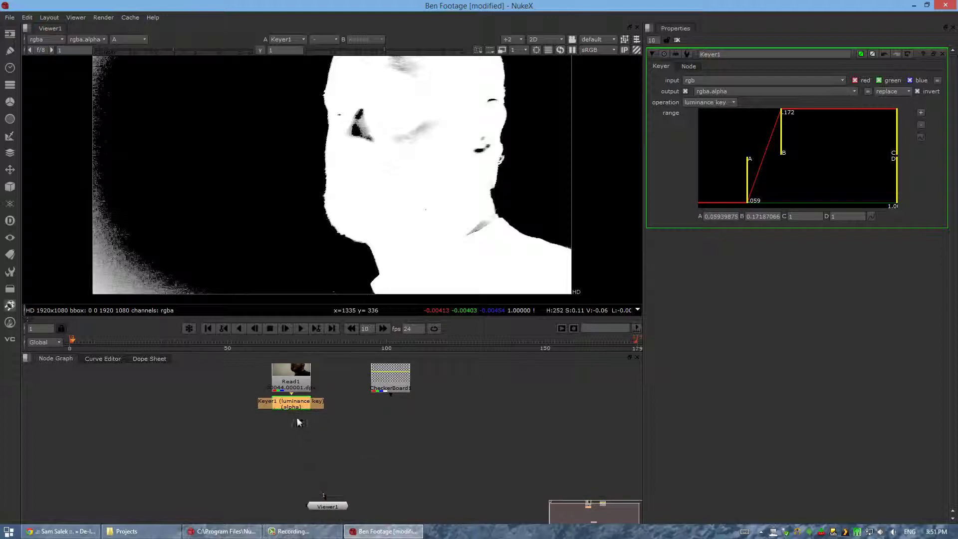
click(389, 452)
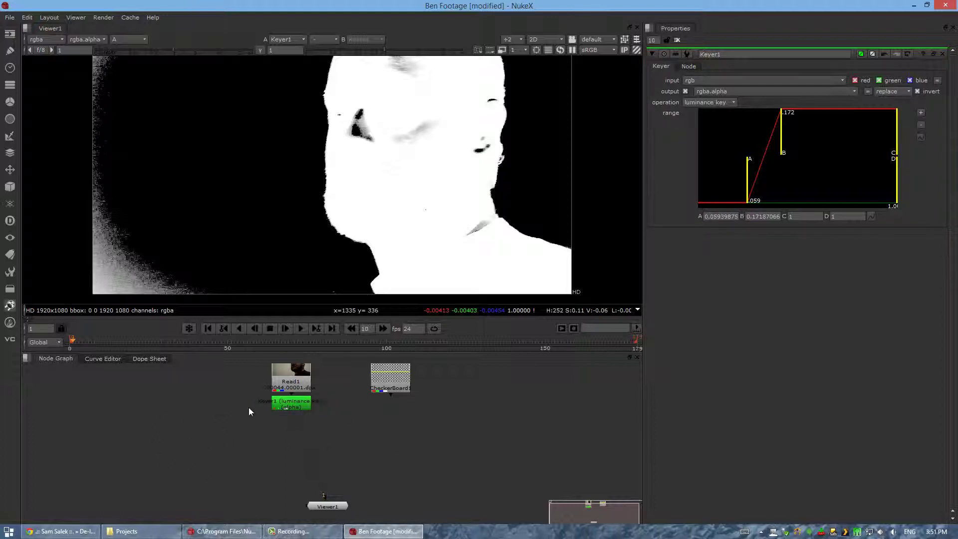
click(281, 406)
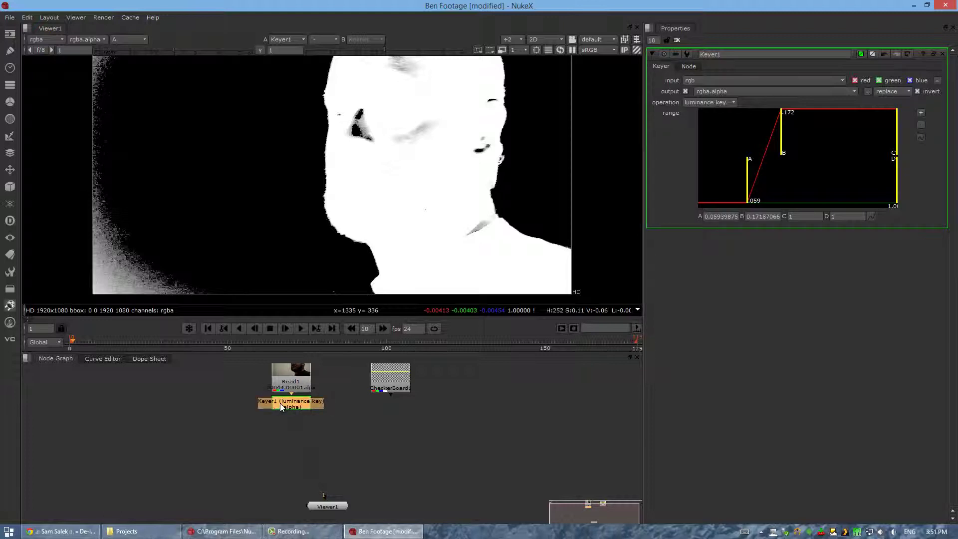
key(o)
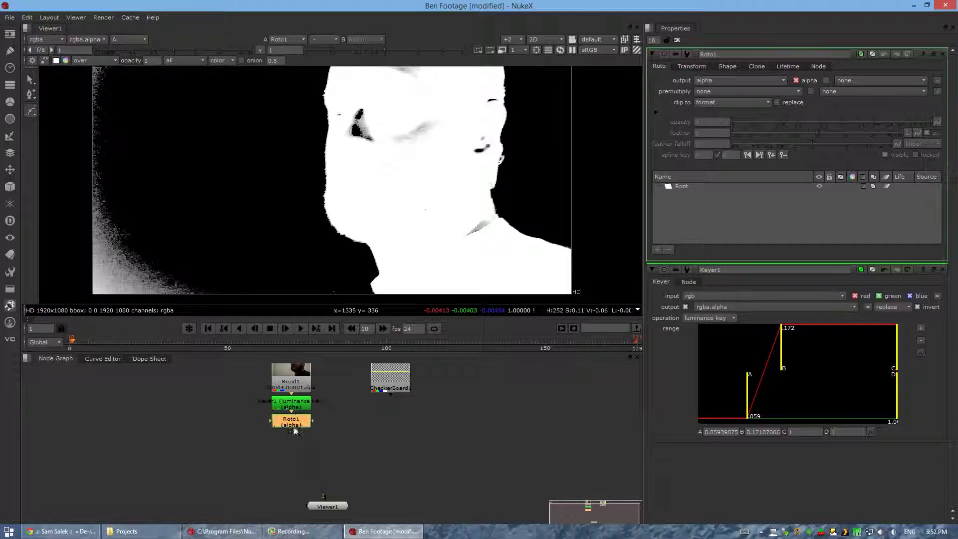
key(Delete)
Step: Try inserting a Roto node from the Draw node category after Keyer1 twice, deleting it each time
right_click(294, 412)
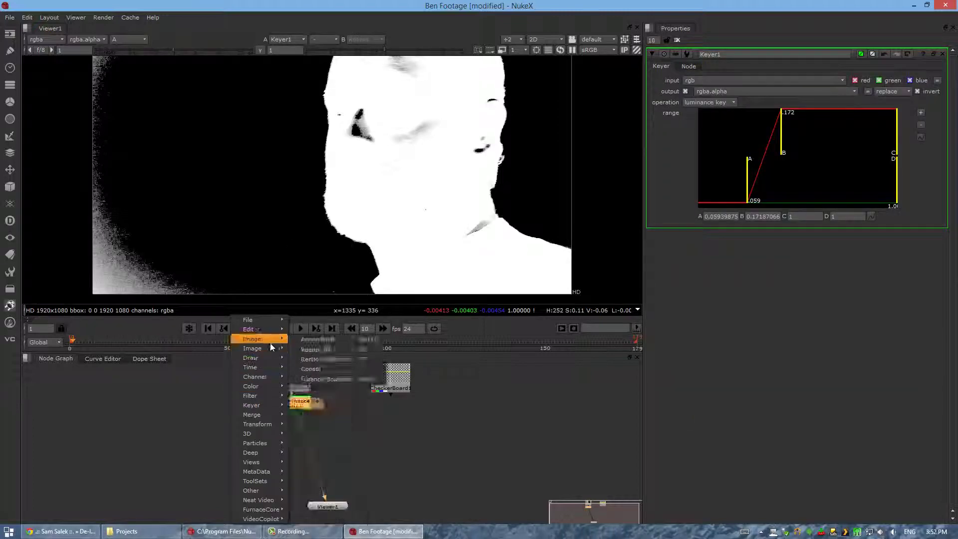
mouse_move(264, 357)
click(315, 358)
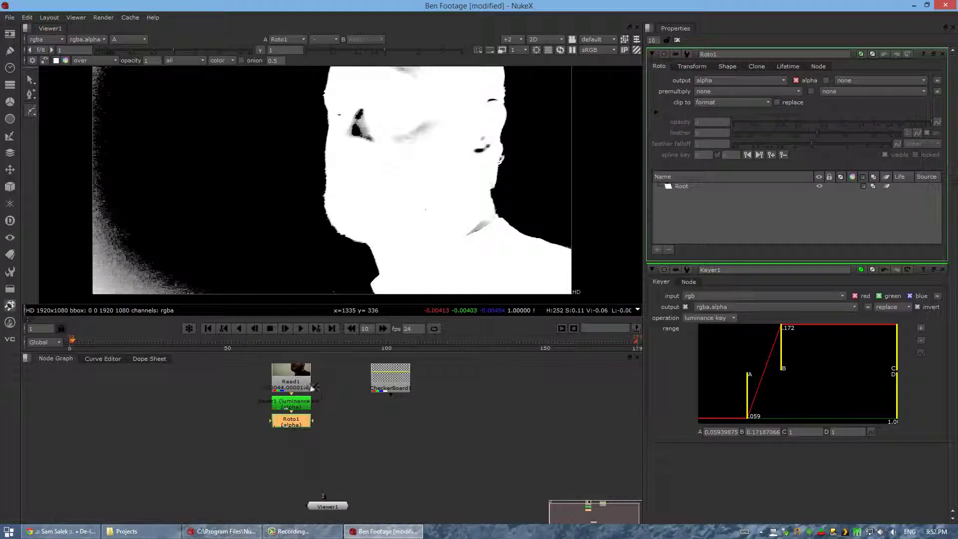
key(Delete)
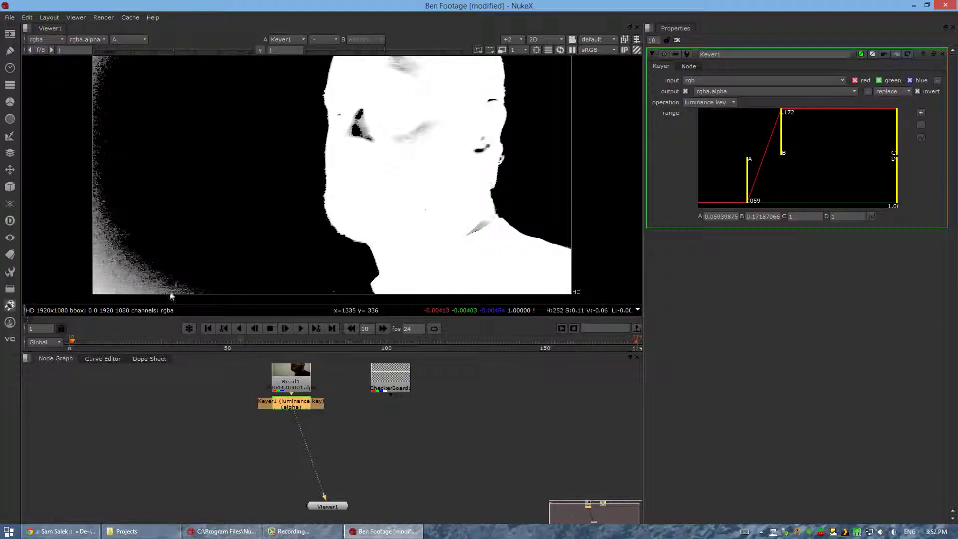
click(9, 50)
click(42, 52)
key(Delete)
Step: Find the Roto node by searching for "roto", add it after Keyer1, and delete it
key(Tab)
text(roto)
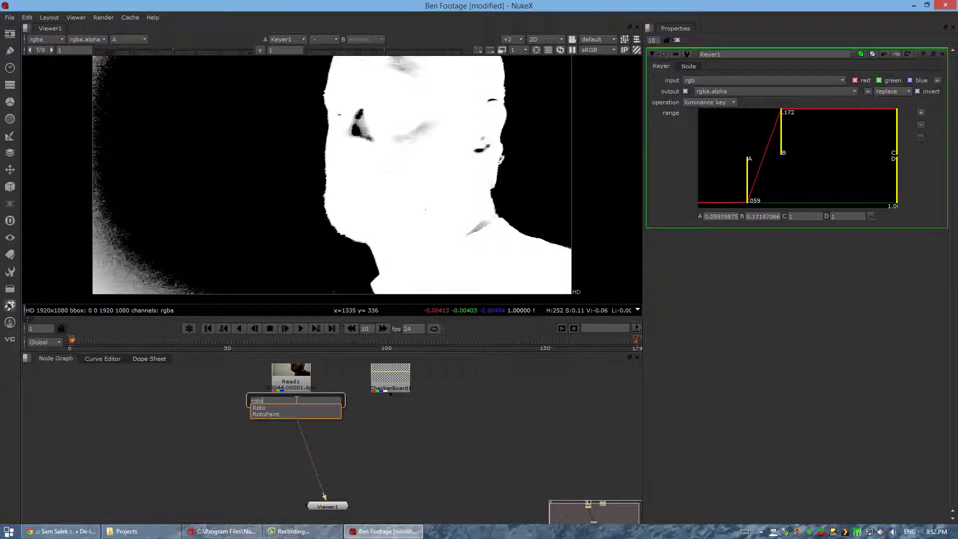
key(Return)
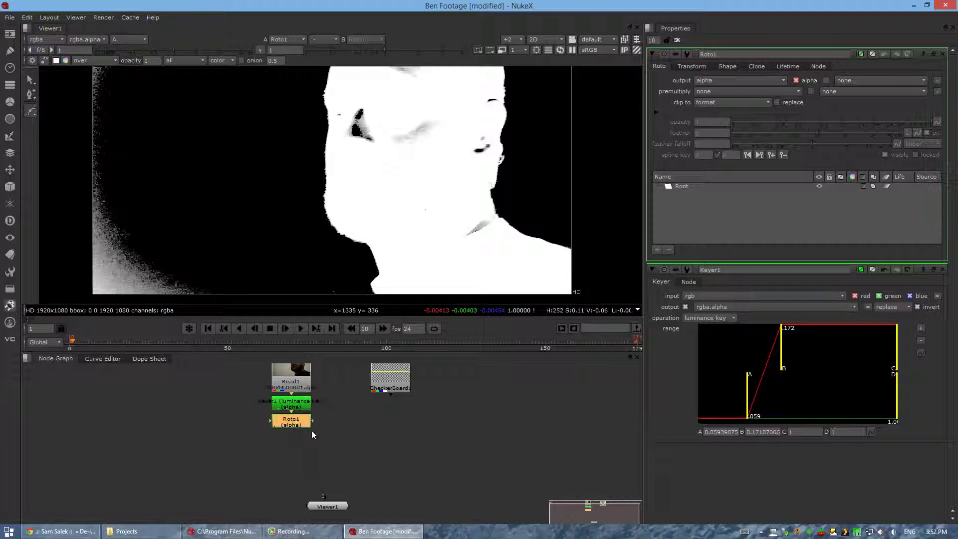
key(Delete)
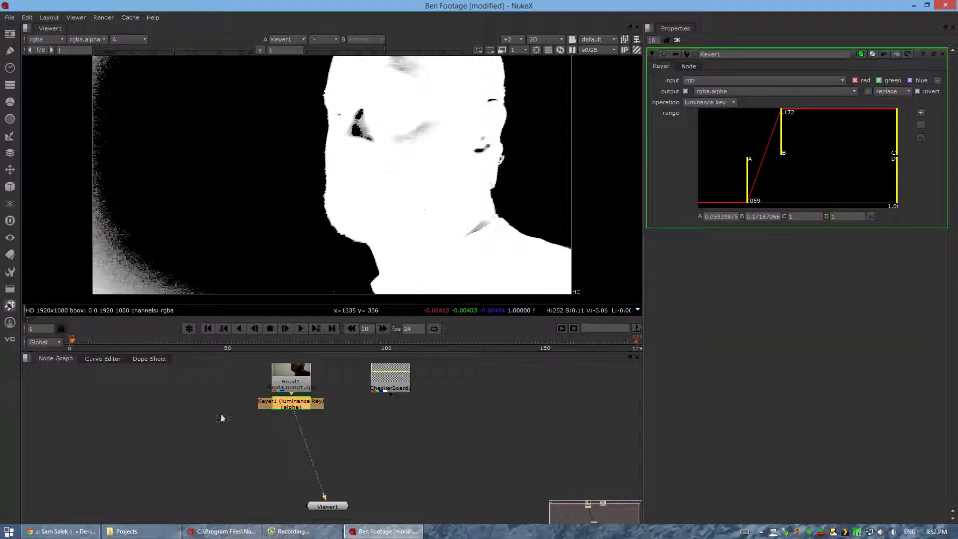
Step: Create an unattached Roto node and connect it between Keyer1 and Viewer1
click(221, 416)
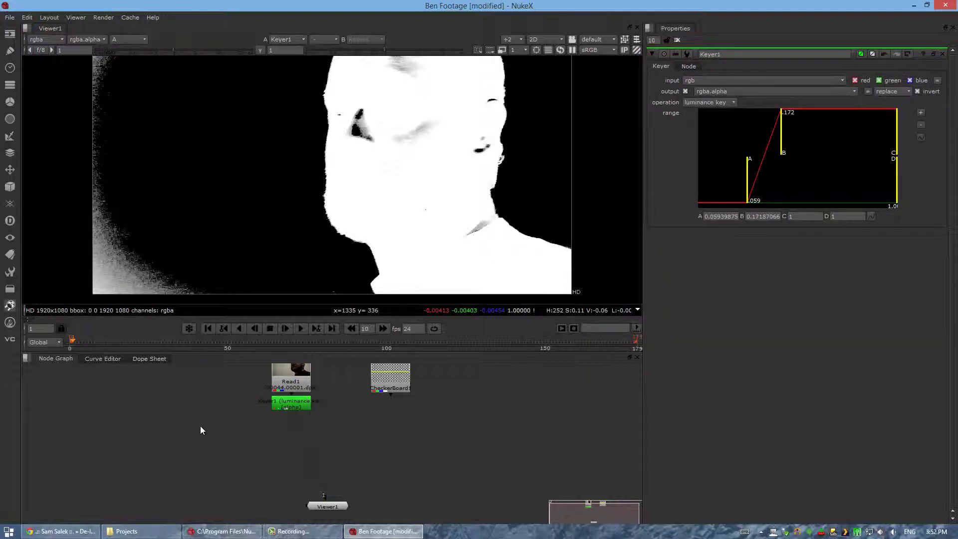
key(o)
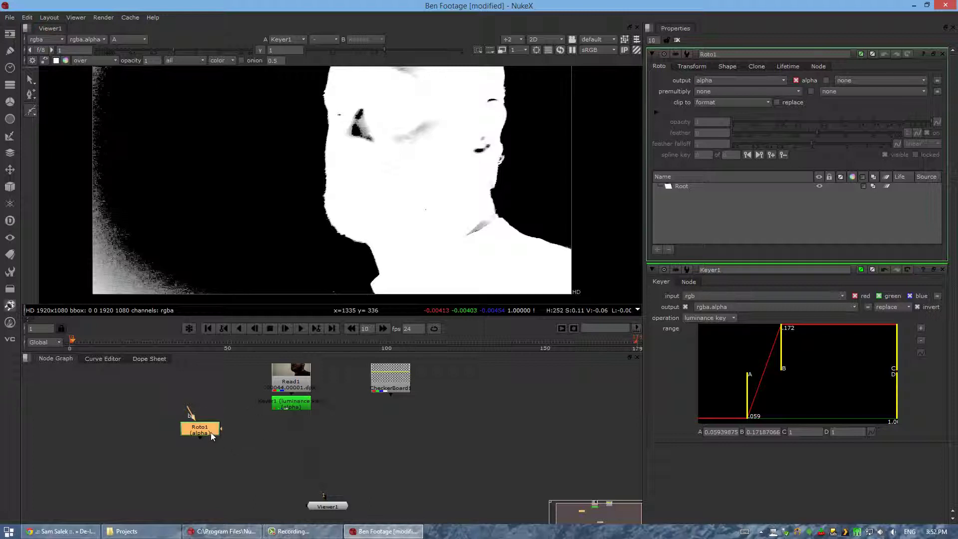
drag(207, 431, 291, 435)
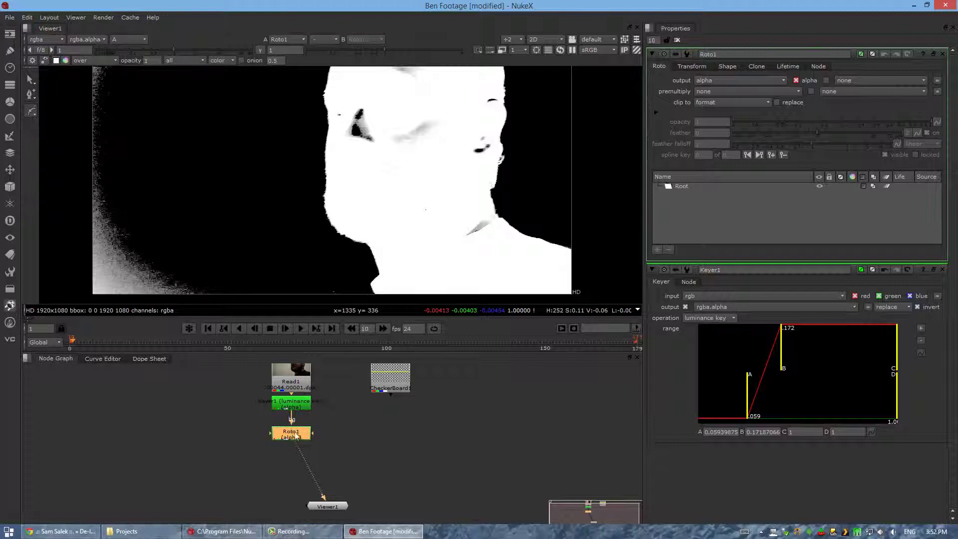
drag(296, 435, 290, 406)
drag(298, 416, 304, 410)
drag(324, 495, 299, 426)
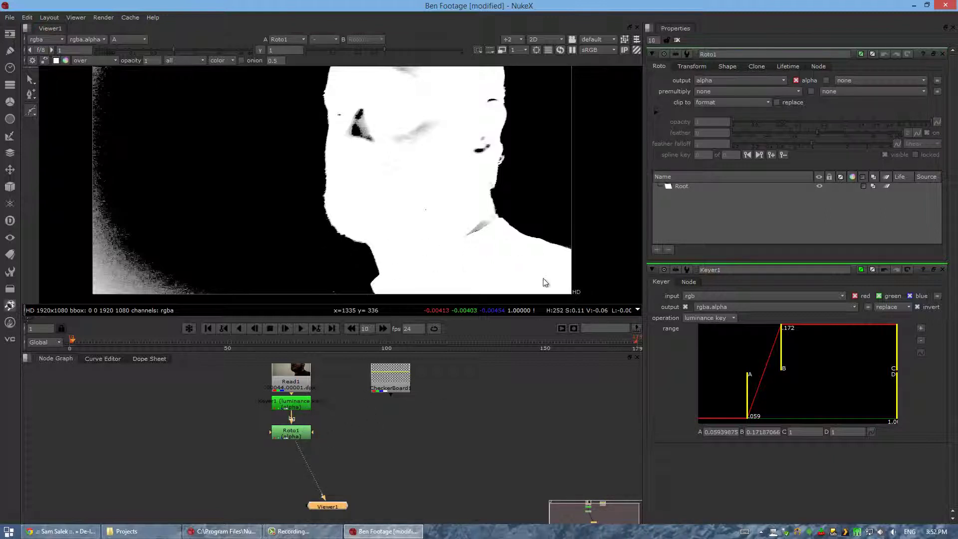
Step: Frame the whole matte in the viewer and look through Roto1's Transform and Shape settings
scroll(302, 184, down, 1)
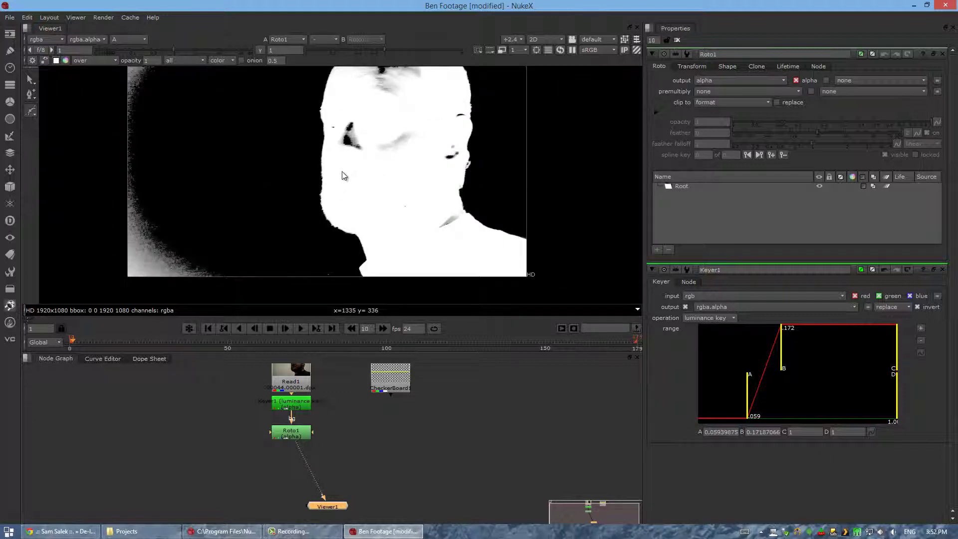
middle_drag(342, 175, 349, 192)
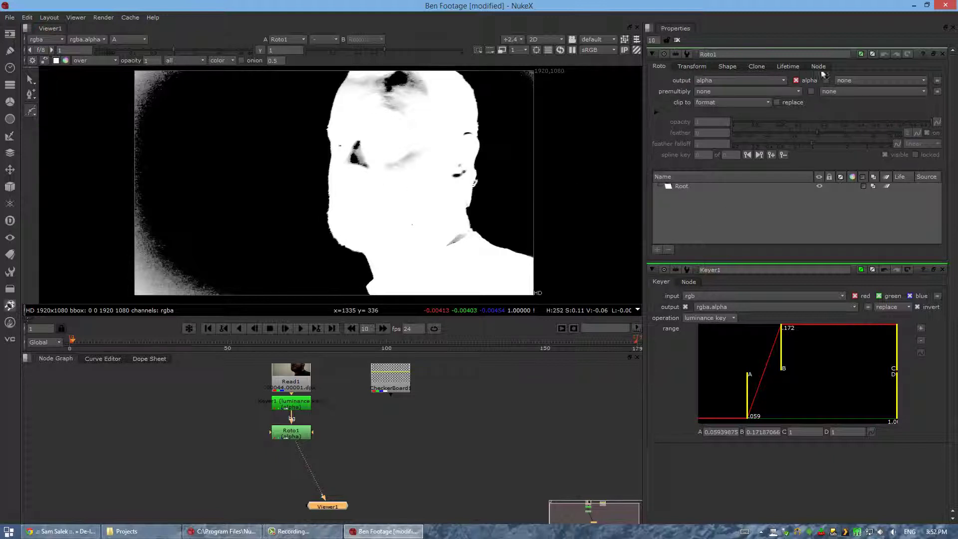
click(682, 67)
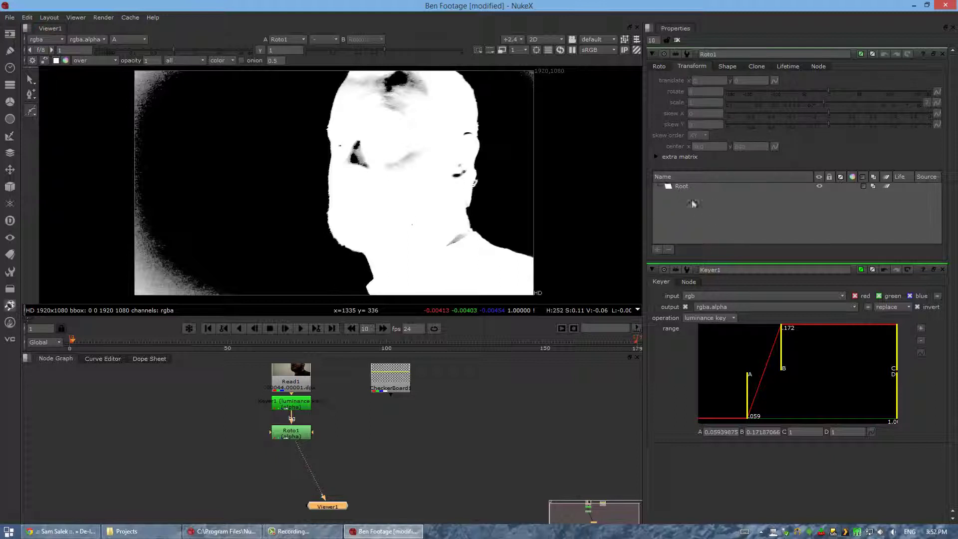
click(728, 66)
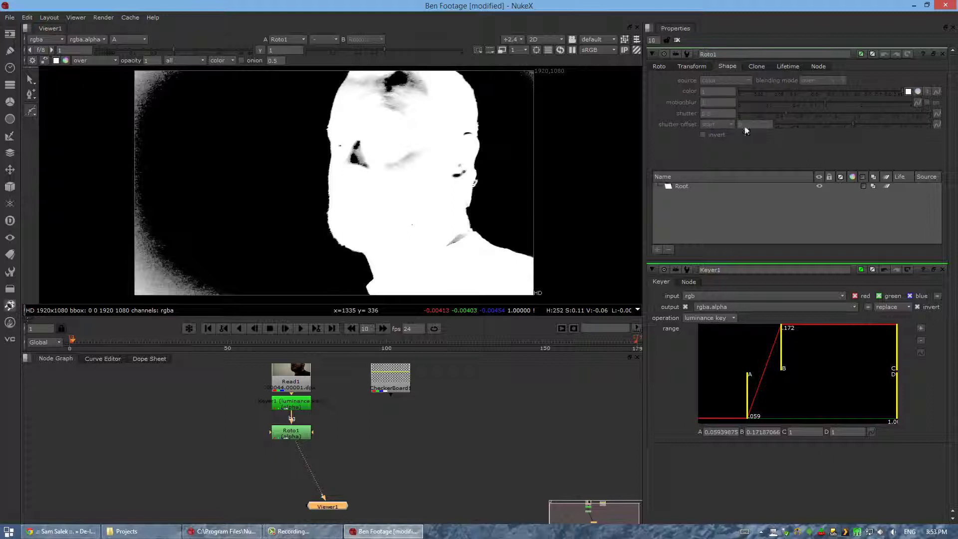
Step: Look through Roto1's Lifetime and Node settings and return to its main Roto settings
click(791, 66)
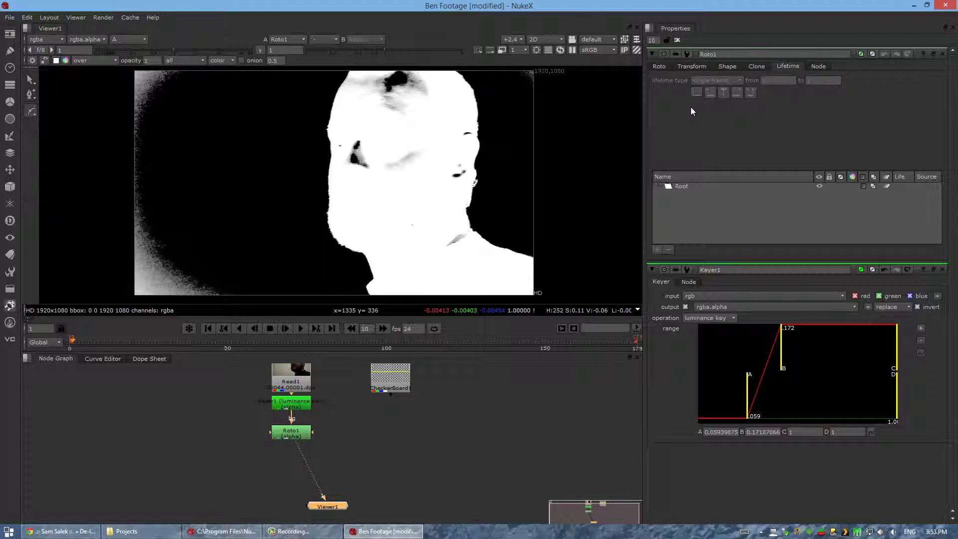
click(724, 140)
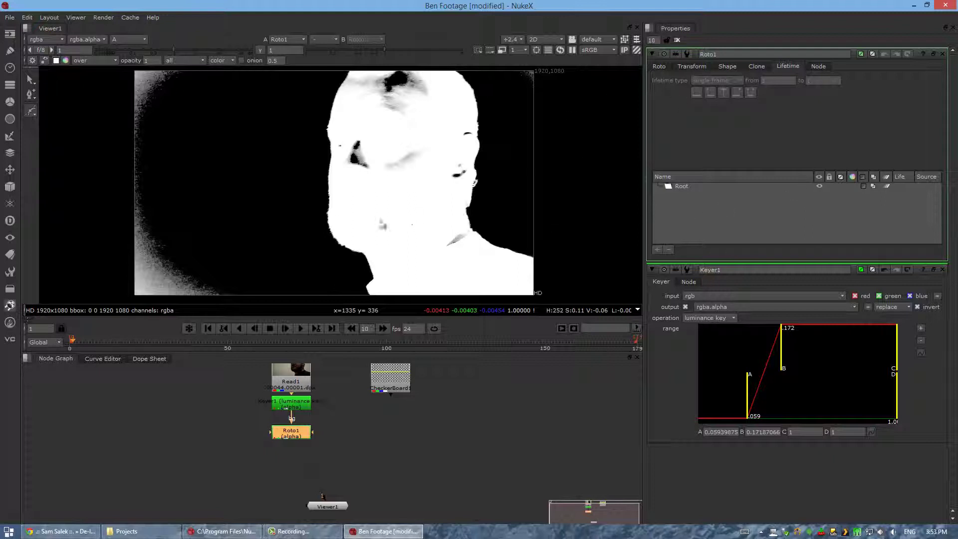
click(821, 64)
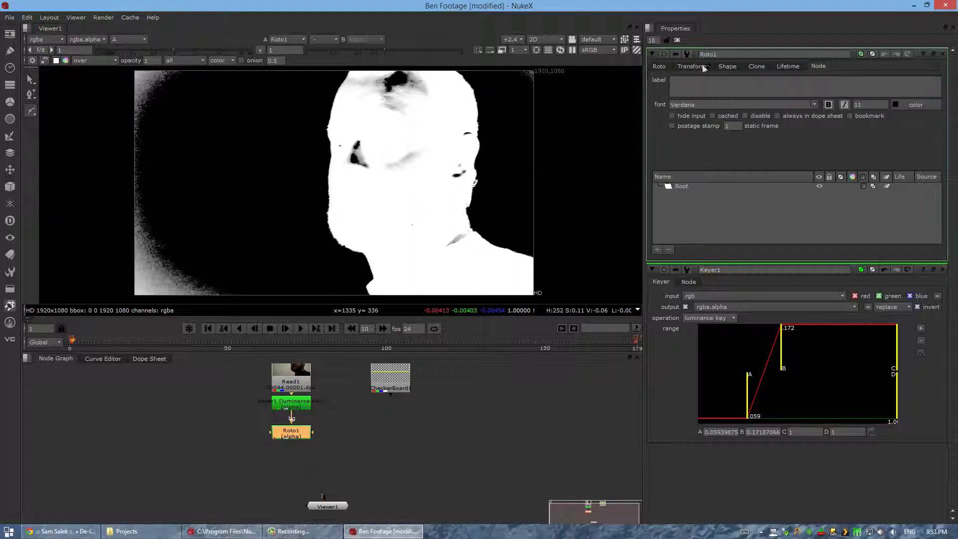
click(671, 67)
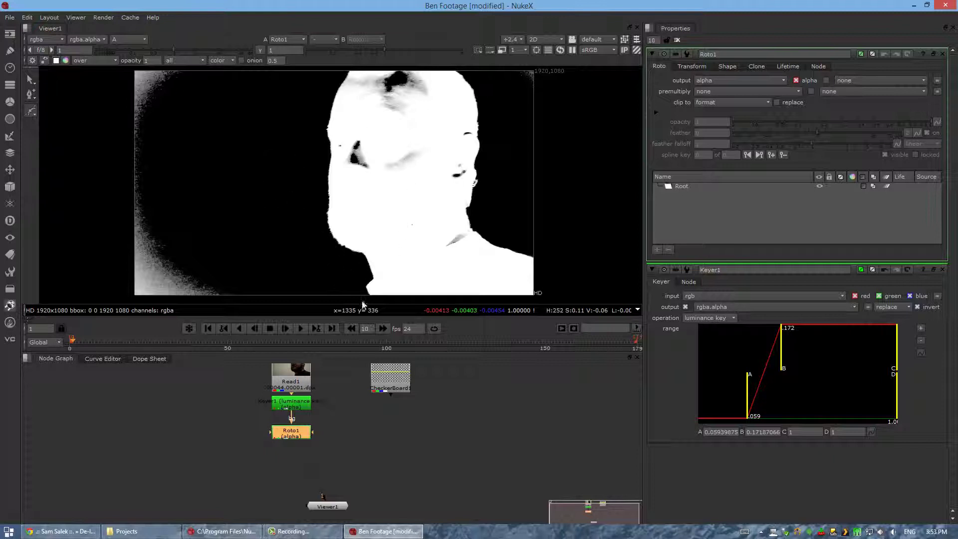
Step: Show the colour image and draw a closed, rounded five-point Bezier shape on the wall in front of the man's face
key(a)
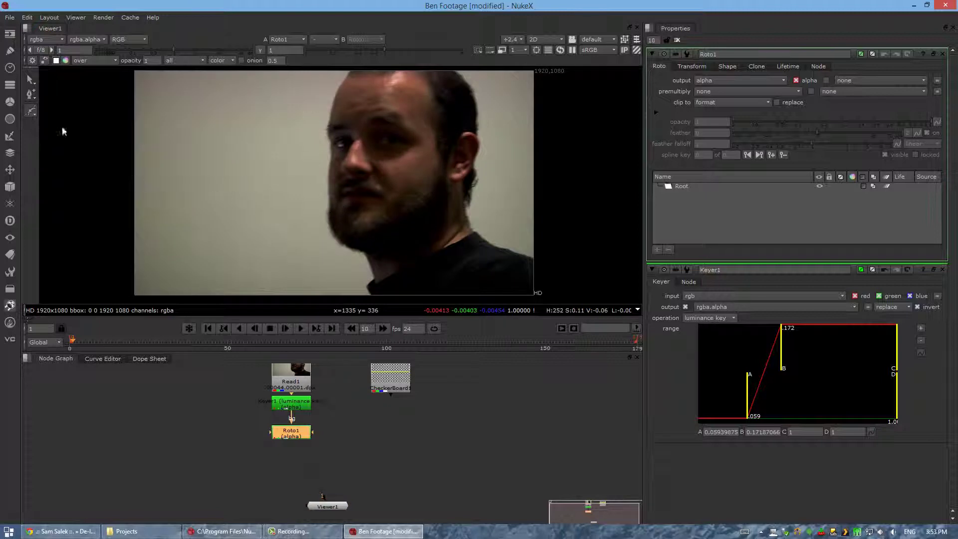
click(31, 111)
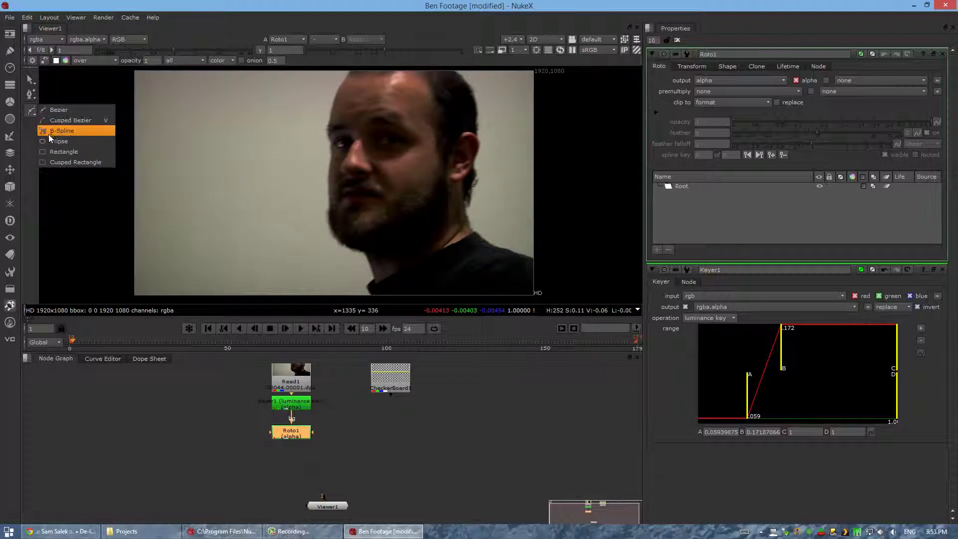
click(58, 110)
drag(173, 117, 202, 104)
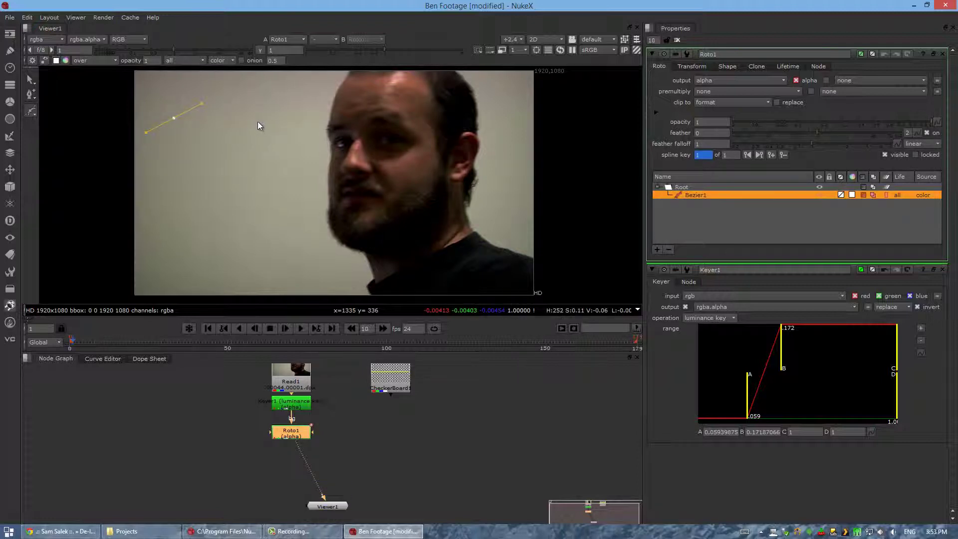
drag(260, 121, 278, 145)
drag(210, 232, 188, 230)
drag(162, 191, 160, 179)
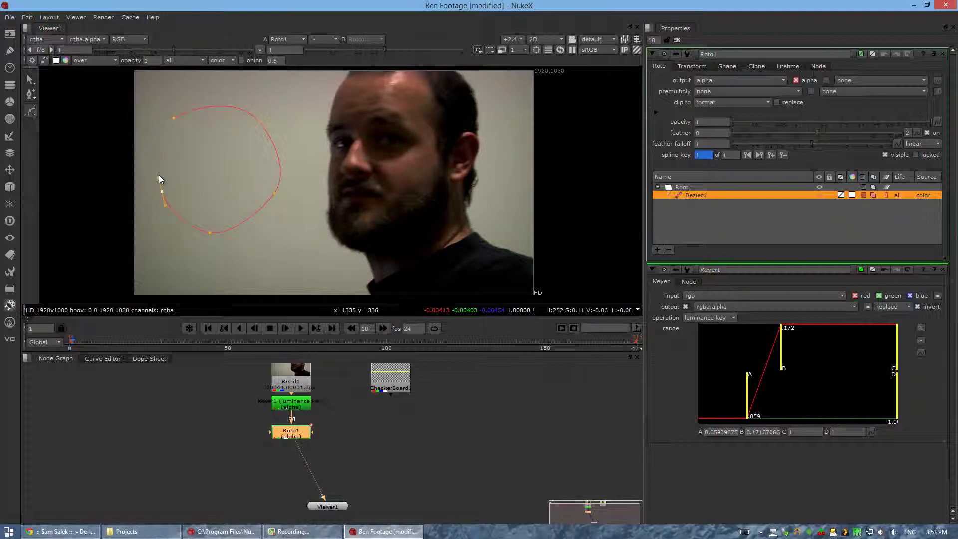
click(174, 118)
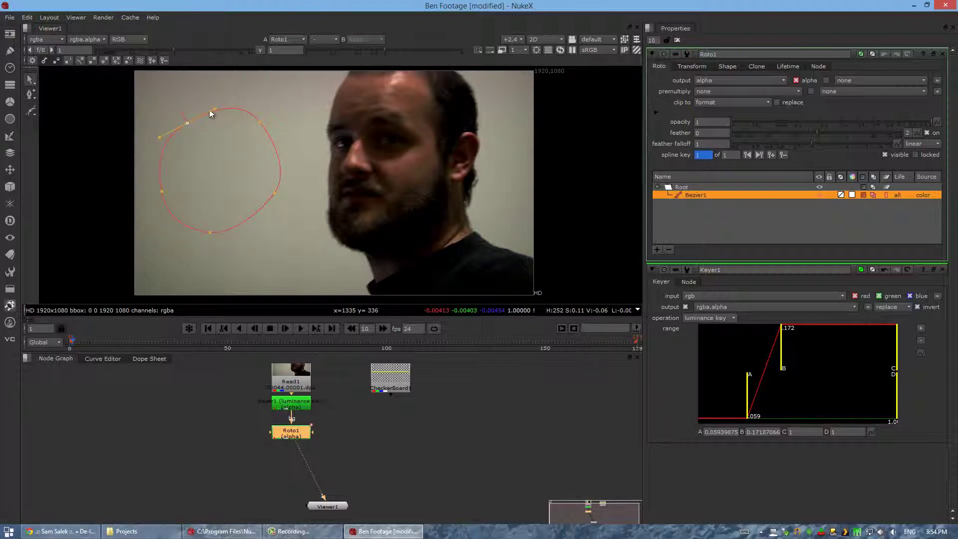
Step: Adjust the Bezier's upper points and pull its lower point nearest the face into a bulge, viewing the result in the alpha channel
drag(216, 108, 209, 108)
drag(260, 123, 265, 126)
drag(275, 191, 271, 204)
drag(278, 195, 316, 187)
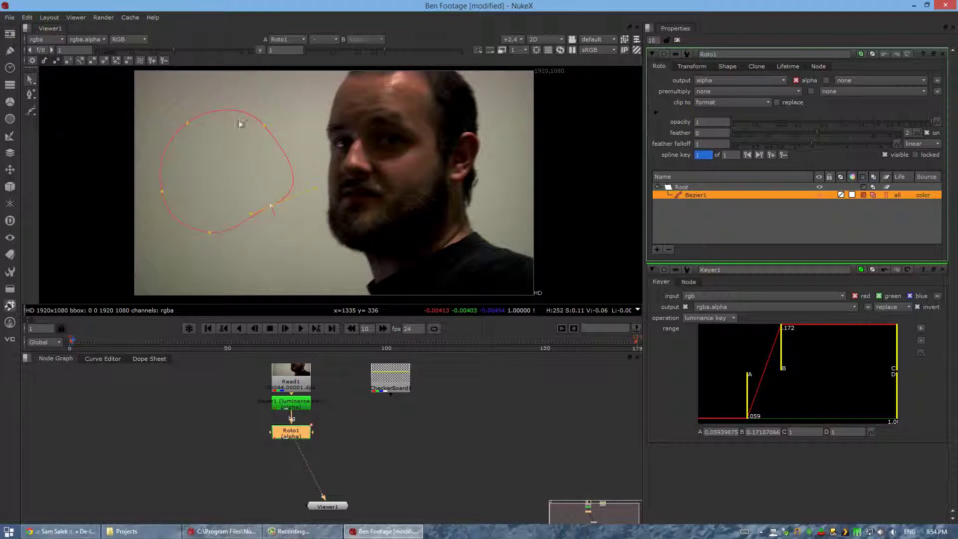
click(334, 131)
key(a)
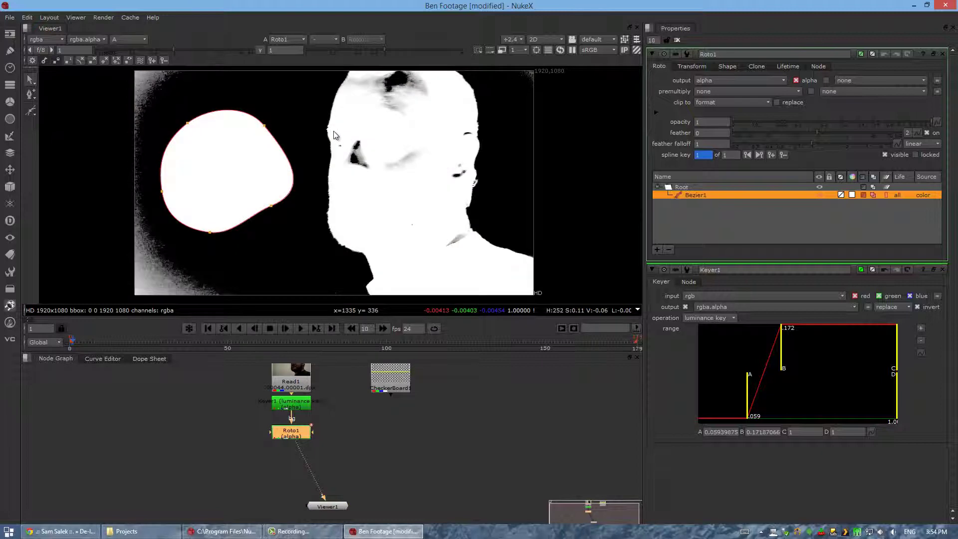
Step: Try Roto1's output as rgba in the colour view and nudge the shape's upper point nearest the face
click(725, 80)
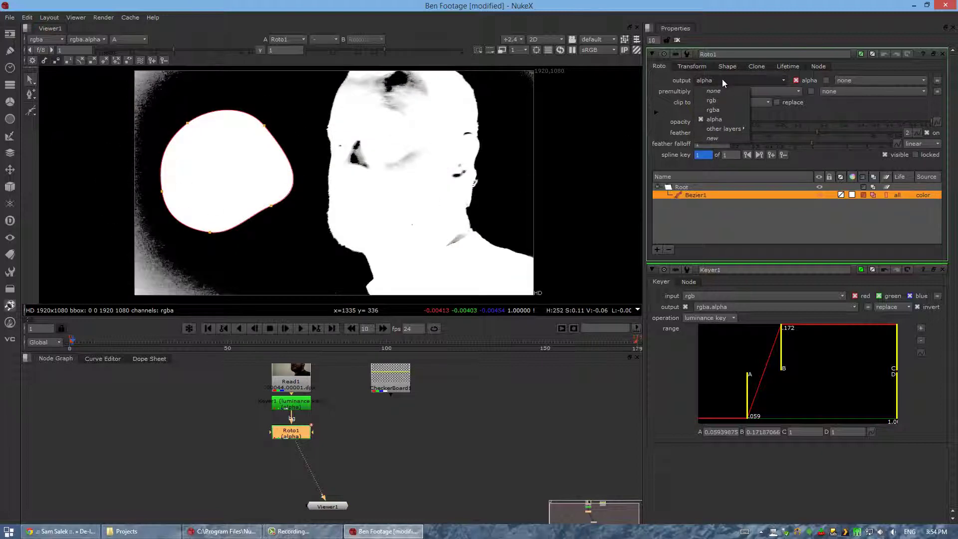
click(720, 109)
click(410, 155)
key(a)
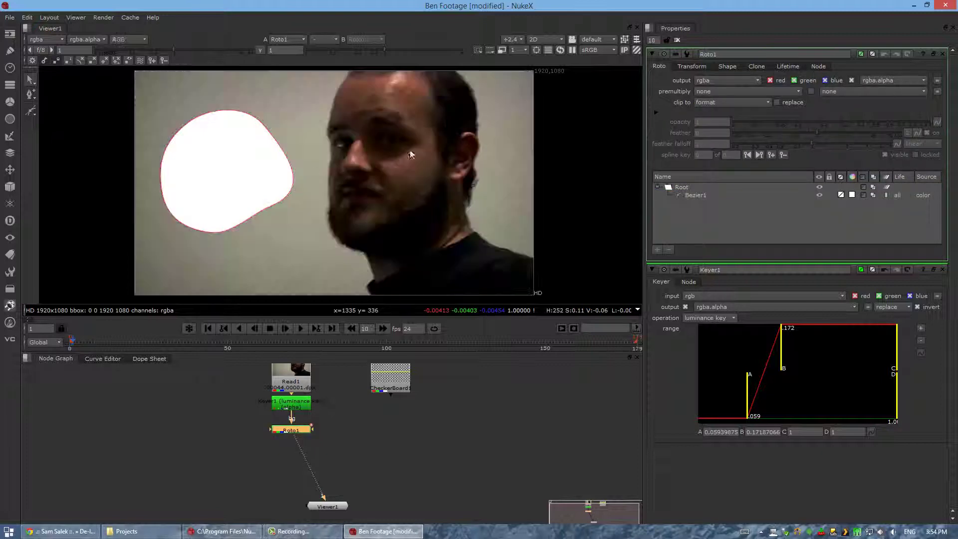
click(265, 130)
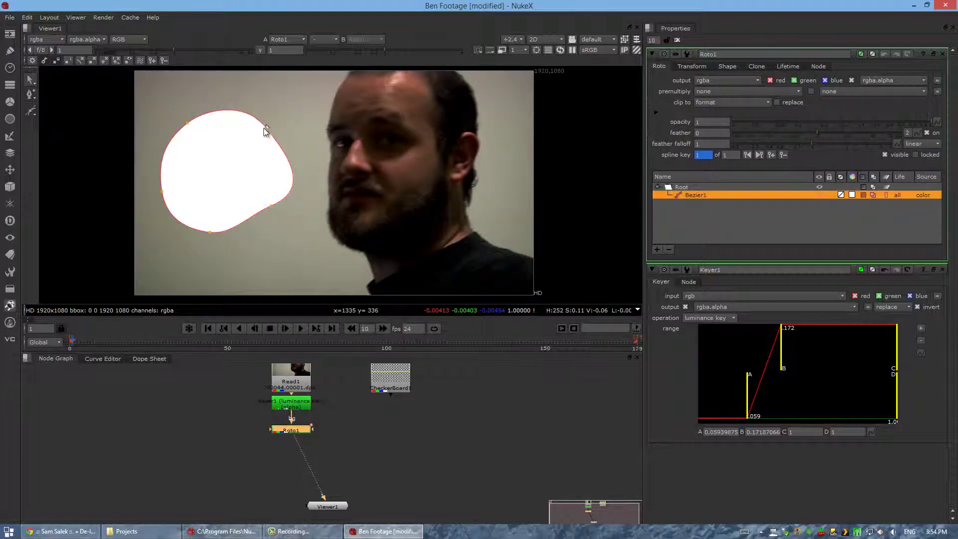
mouse_move(265, 128)
mouse_down()
mouse_move(227, 160)
mouse_move(280, 119)
mouse_move(262, 132)
mouse_up()
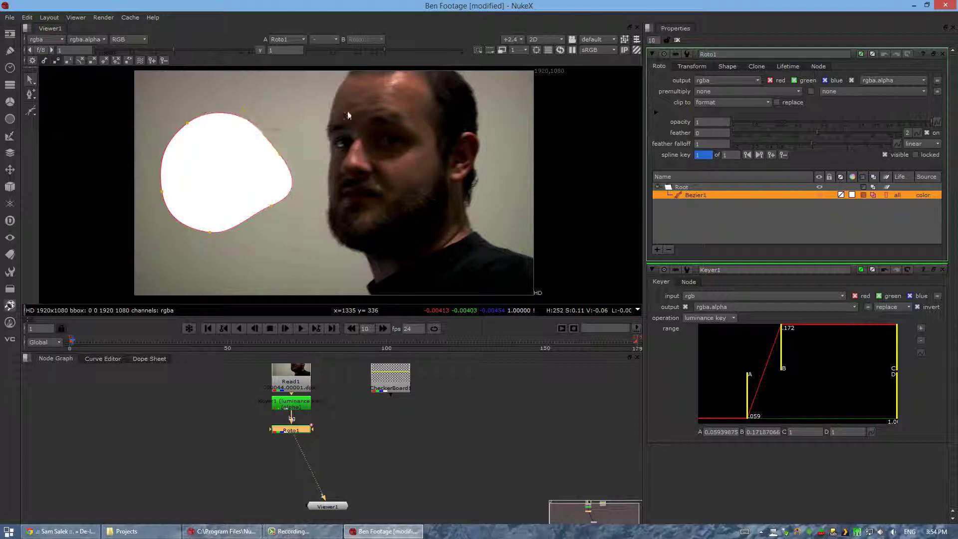
Step: Set Roto1's output back to alpha and, in the matte view, set the Bezier shape's color to 0
click(705, 80)
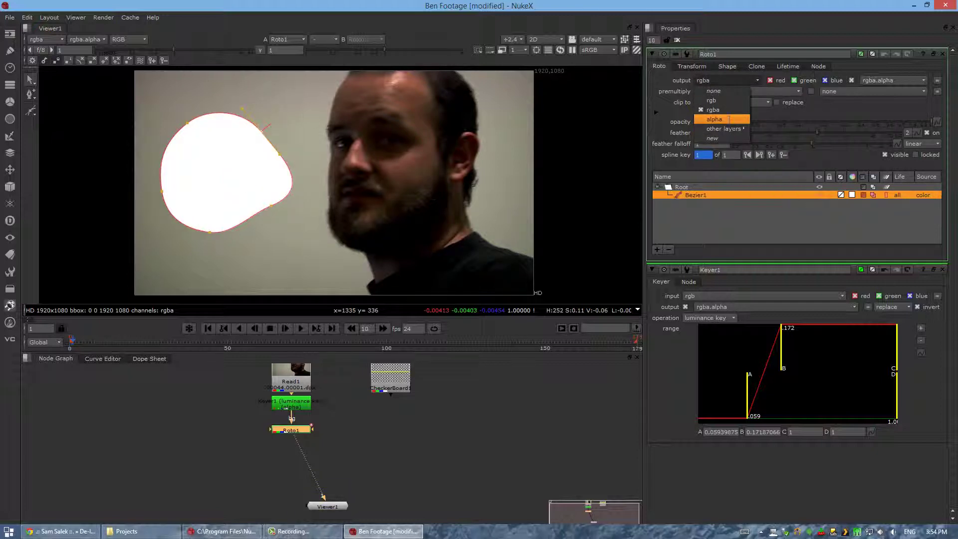
click(728, 119)
click(325, 175)
key(a)
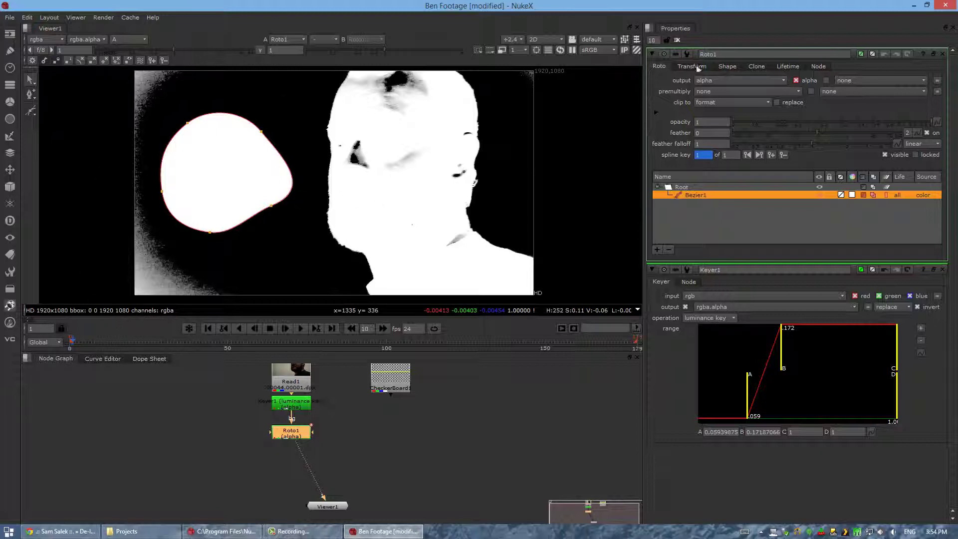
click(725, 66)
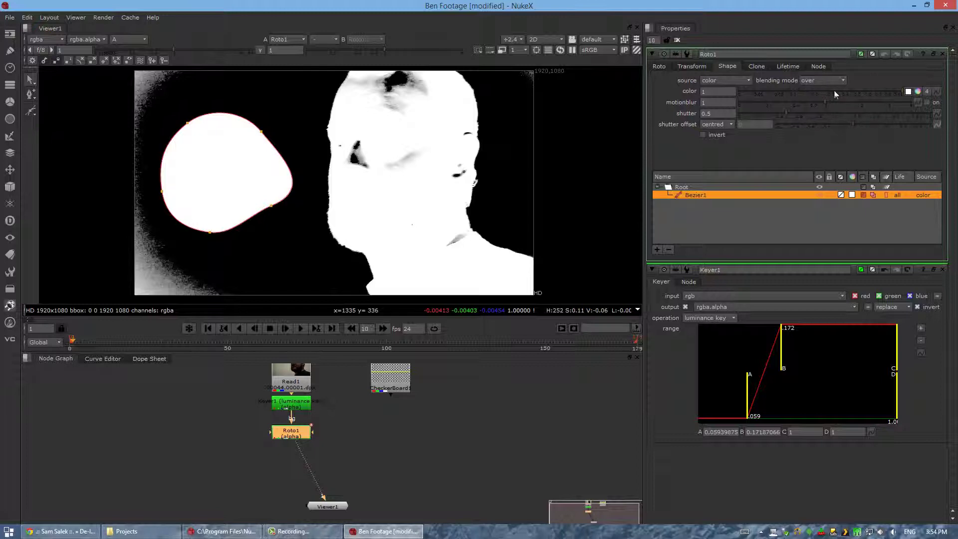
drag(835, 91, 748, 90)
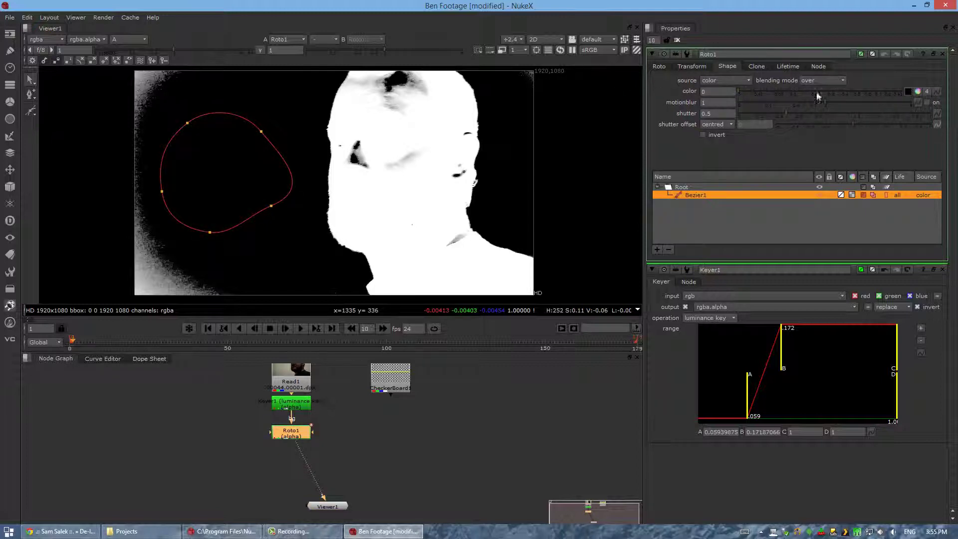
Step: Examine the separate channel sliders, colour wheel and floating colour picker for the shape's color, and collapse them again
click(918, 92)
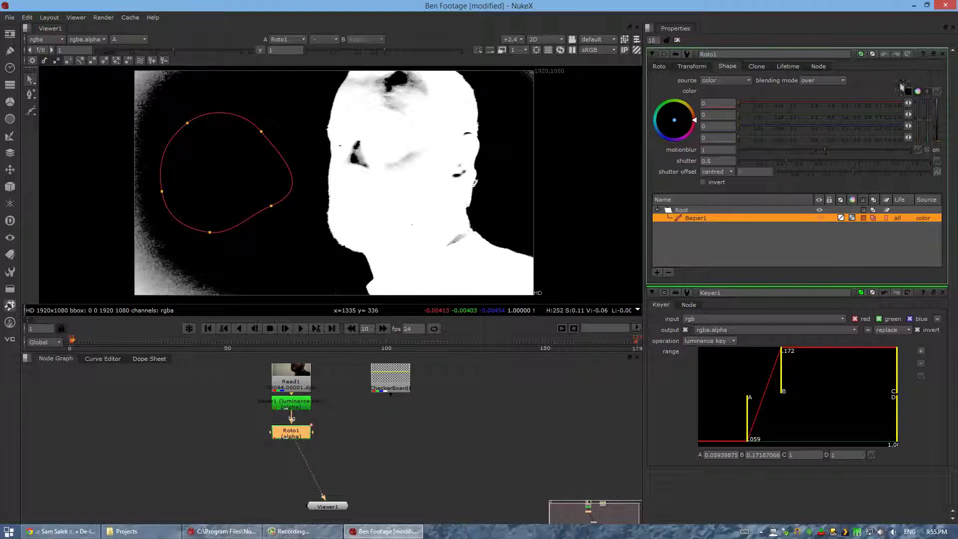
click(918, 92)
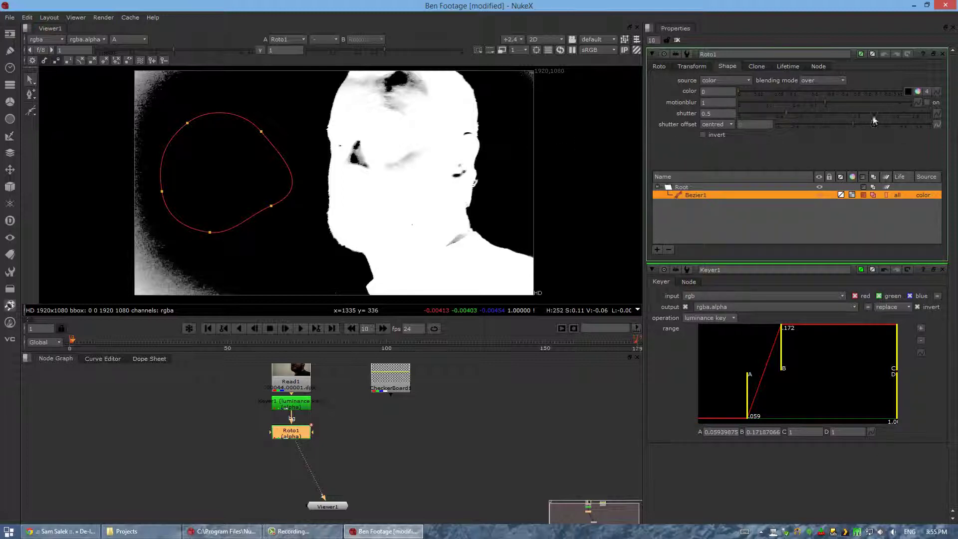
click(918, 92)
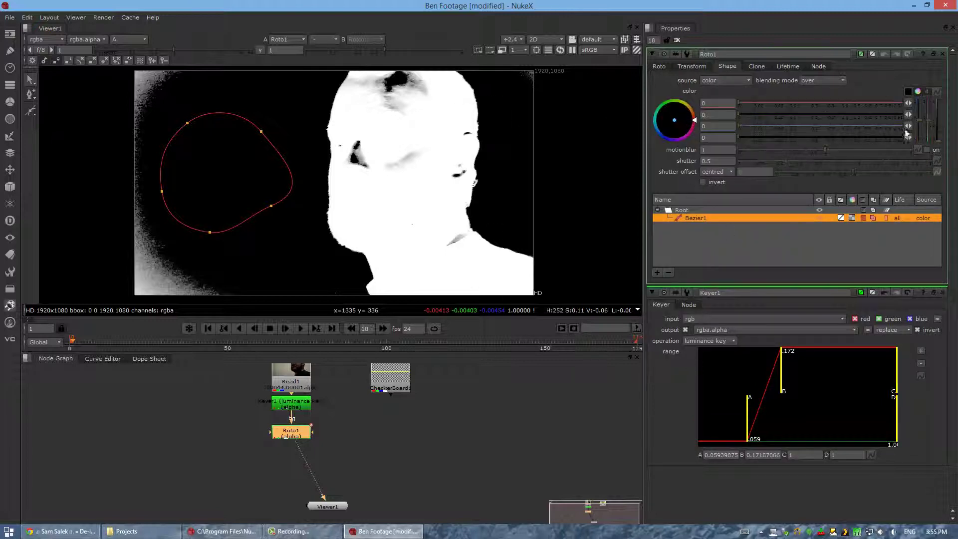
click(918, 90)
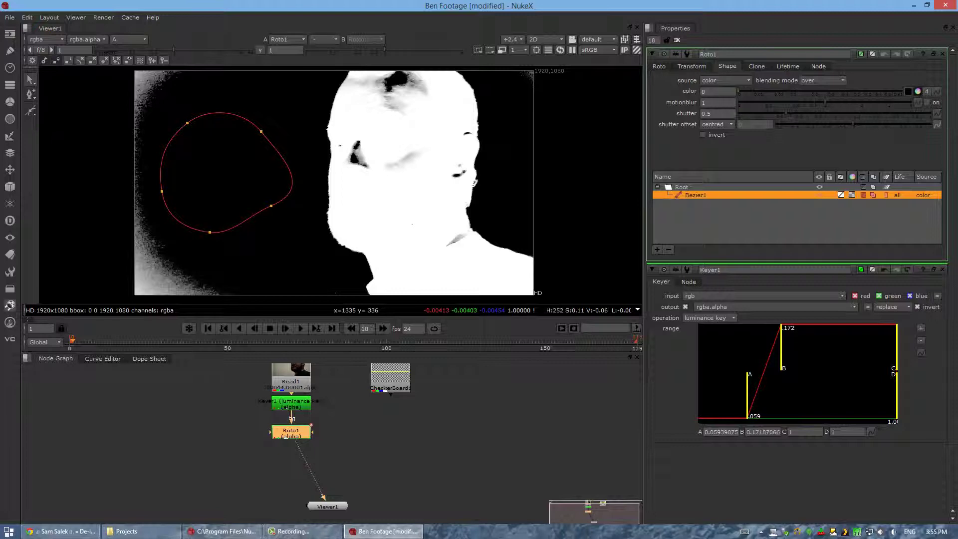
drag(957, 135, 526, 98)
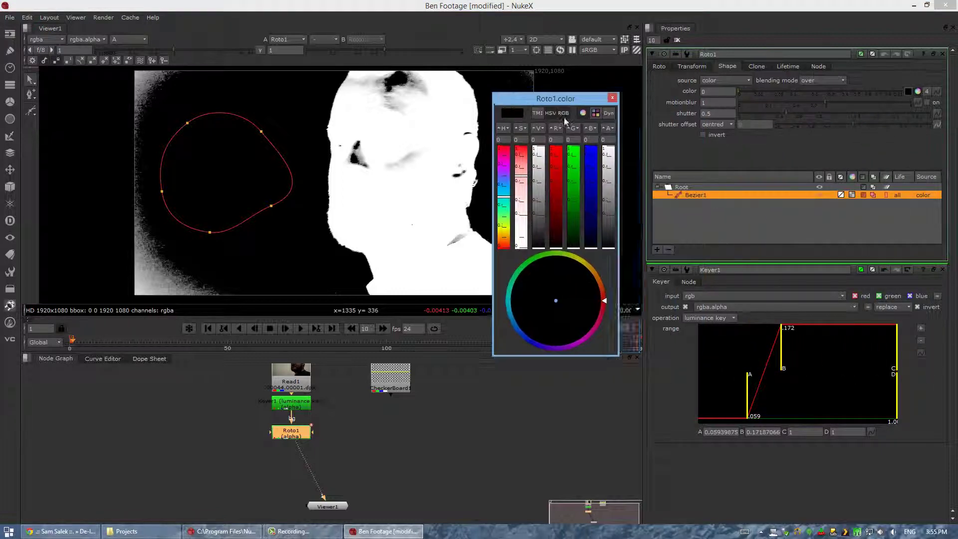
click(613, 98)
click(917, 92)
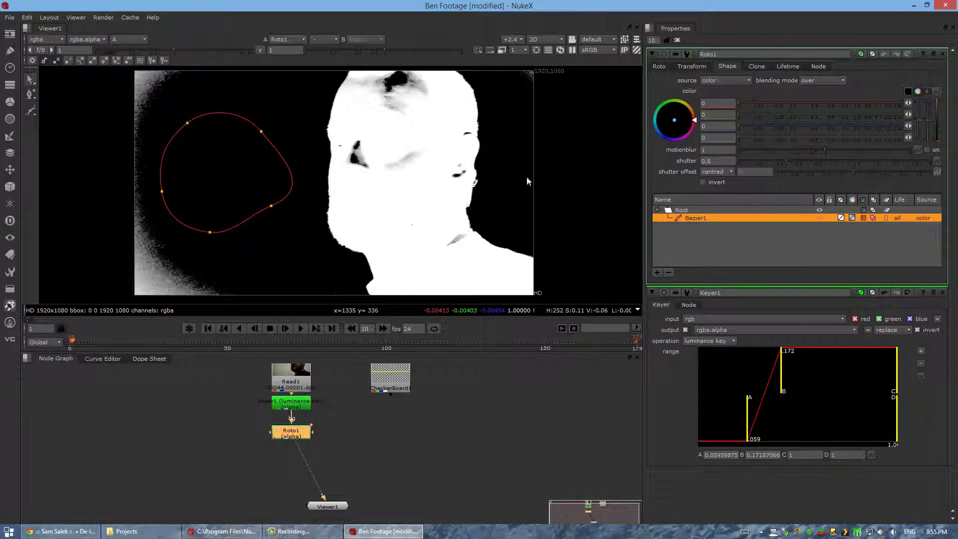
click(918, 92)
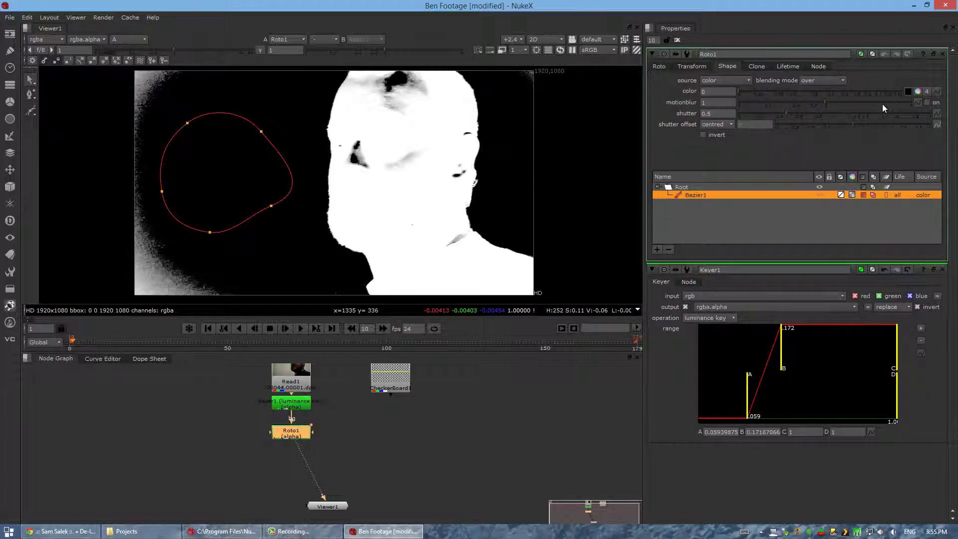
Step: Reopen the floating colour picker for the shape's color, move and enlarge it to inspect its controls, and close it
ctrl+click(920, 92)
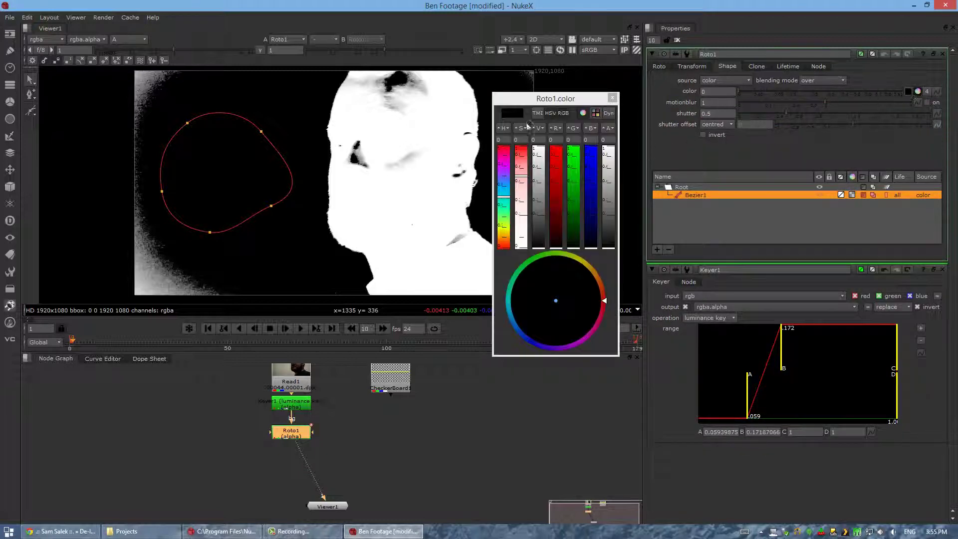
drag(556, 102, 594, 162)
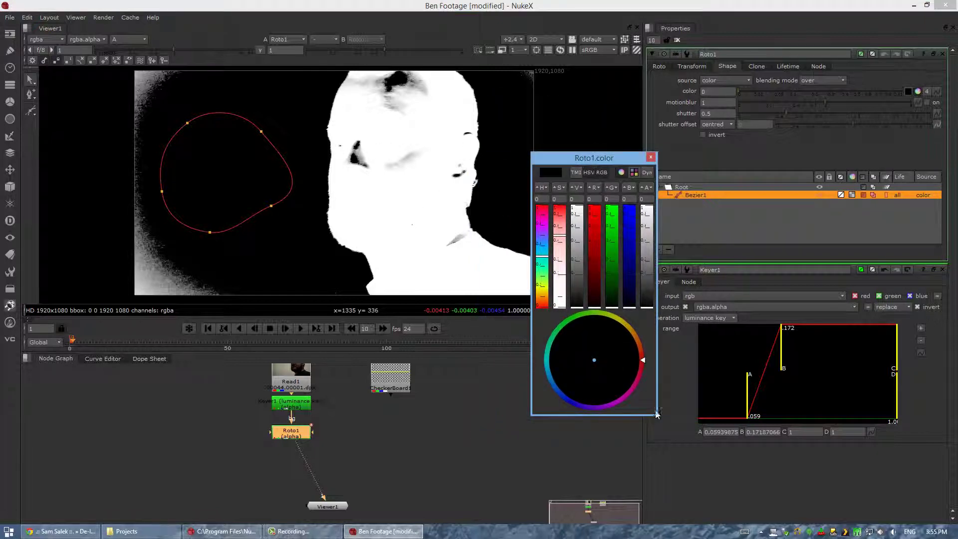
drag(656, 415, 670, 508)
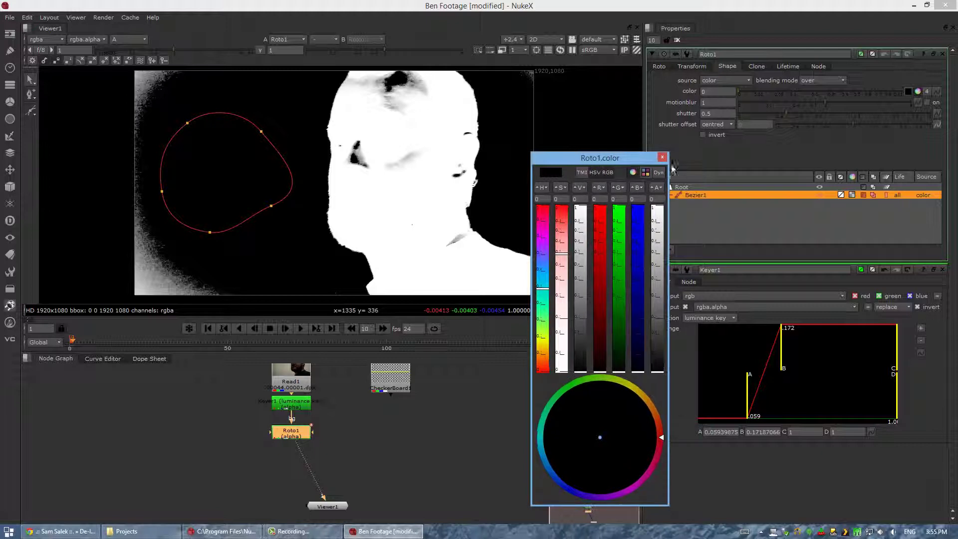
click(664, 157)
click(918, 91)
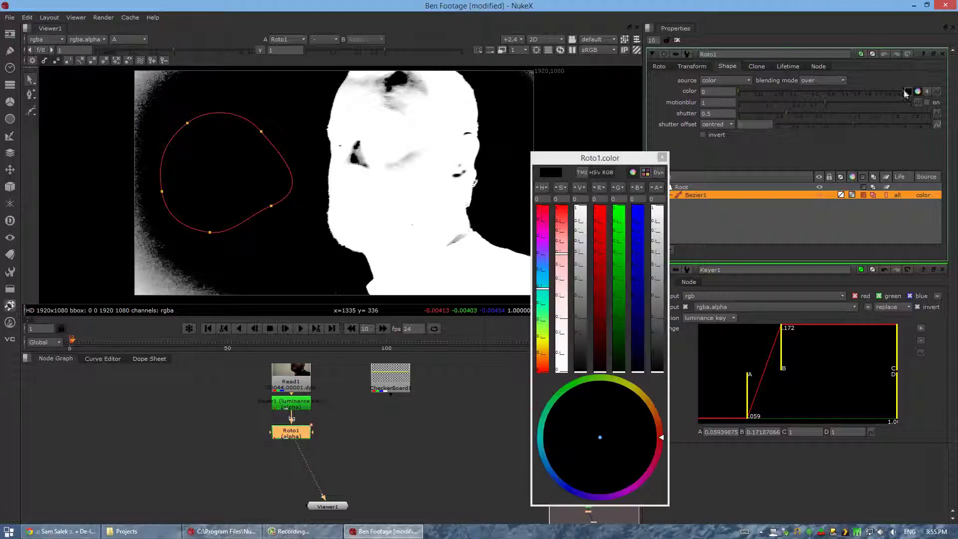
click(663, 156)
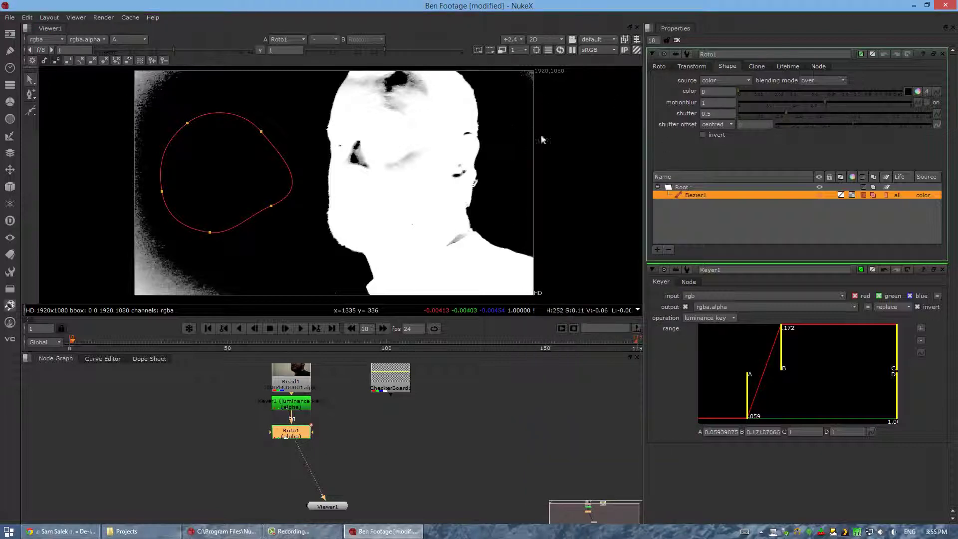
Step: Reshape the first Bezier's side facing the man, moving its upper point toward the face and its lower point below the frame near the neck
drag(275, 207, 414, 276)
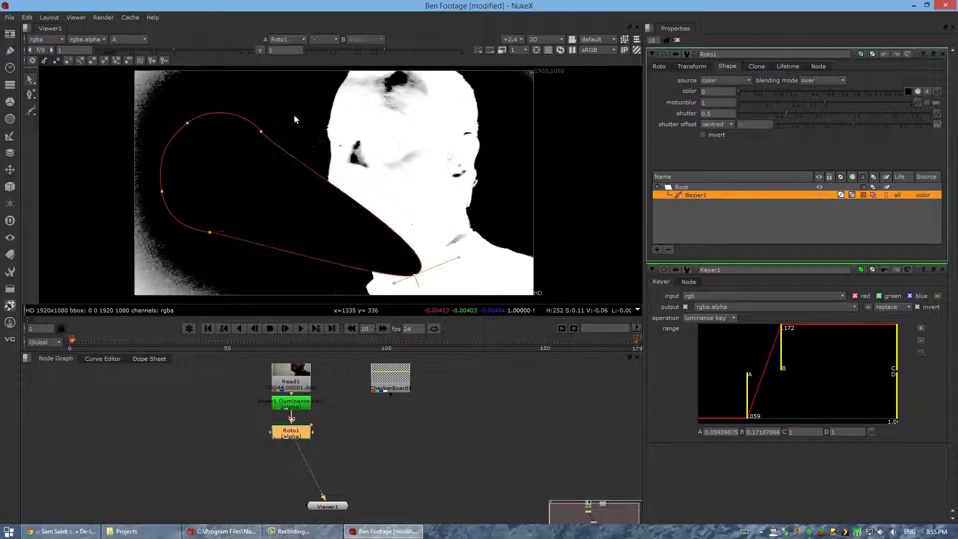
drag(263, 132, 280, 147)
drag(415, 275, 274, 206)
drag(298, 281, 350, 312)
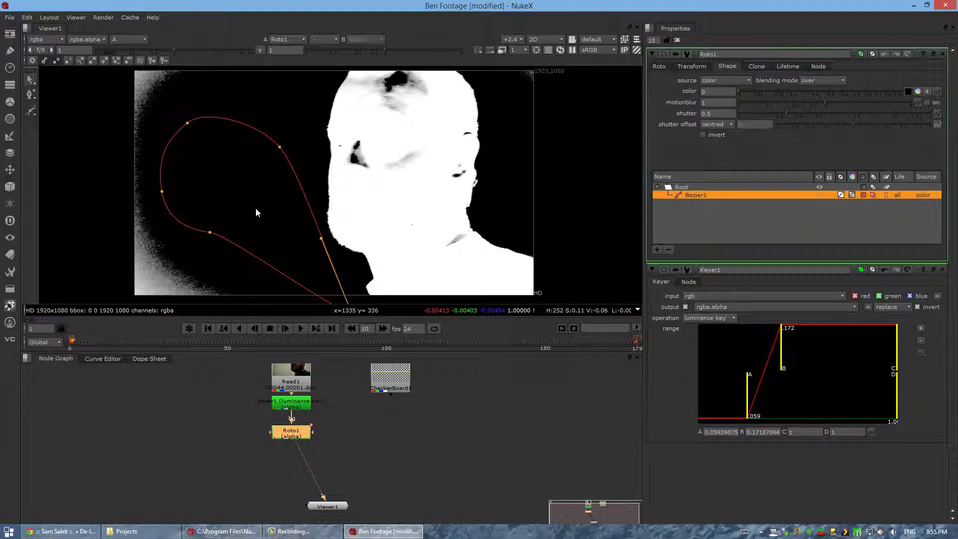
scroll(280, 177, down, 2)
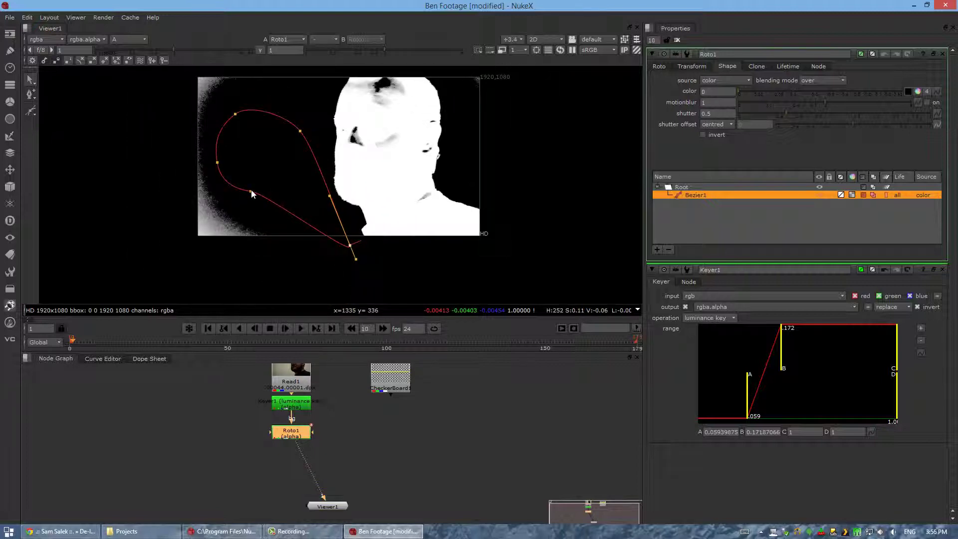
Step: Stretch the first Bezier's remaining points beyond the frame edges so it covers the whole background in front of the face
drag(251, 194, 180, 249)
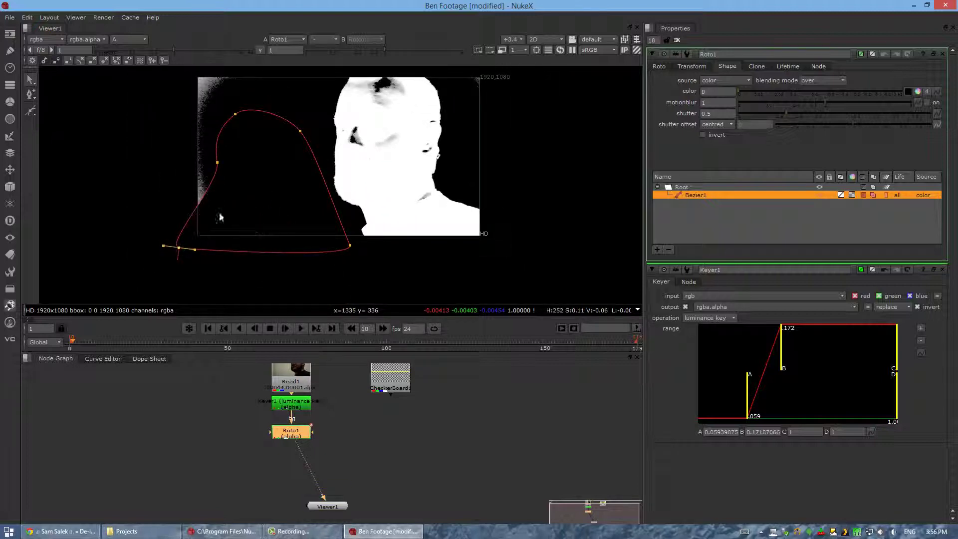
drag(218, 162, 178, 126)
middle_drag(228, 128, 237, 184)
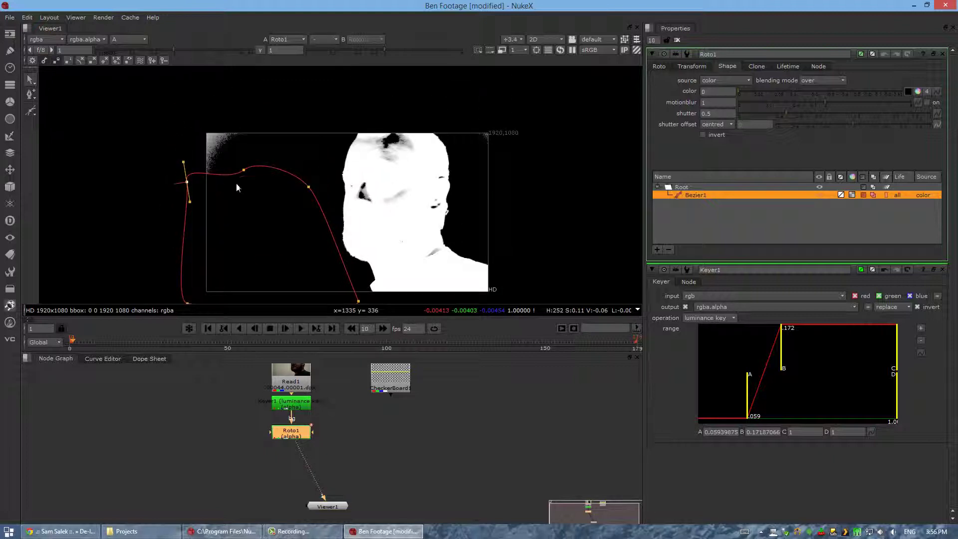
drag(244, 171, 186, 98)
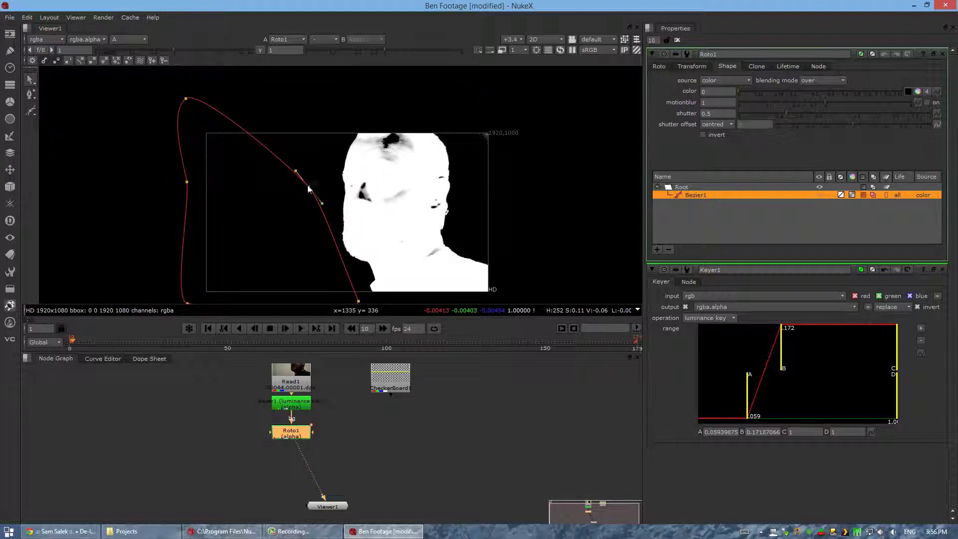
mouse_move(309, 187)
mouse_down()
mouse_move(296, 116)
mouse_move(310, 146)
mouse_move(307, 182)
mouse_up()
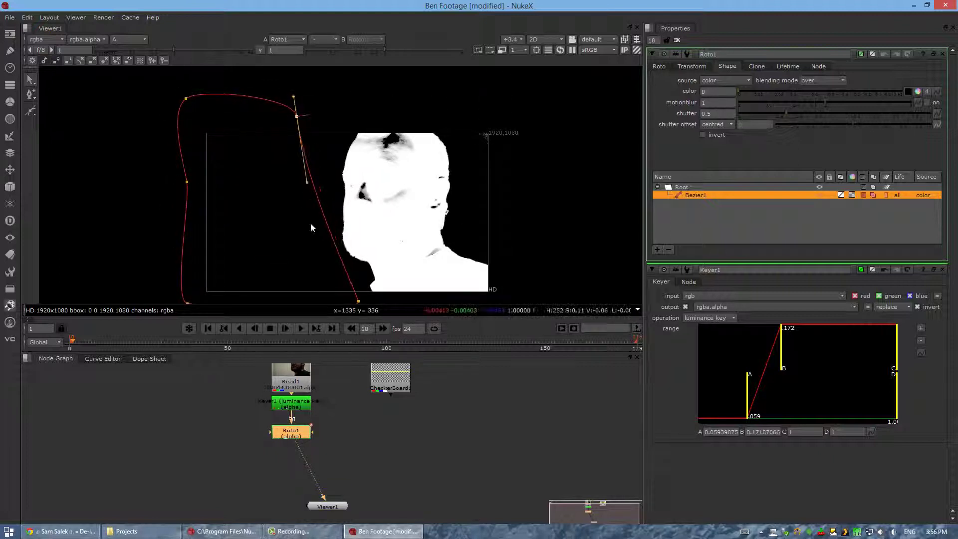
click(459, 90)
Step: Draw a closed five-point Bezier around the noisy upper-right corner of the frame and set its color to 0
scroll(487, 148, up, 3)
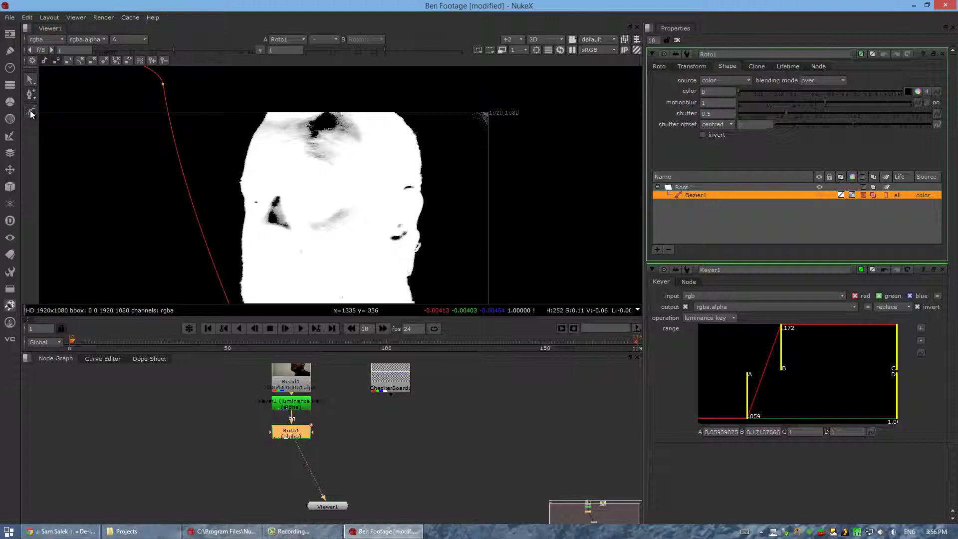
click(30, 110)
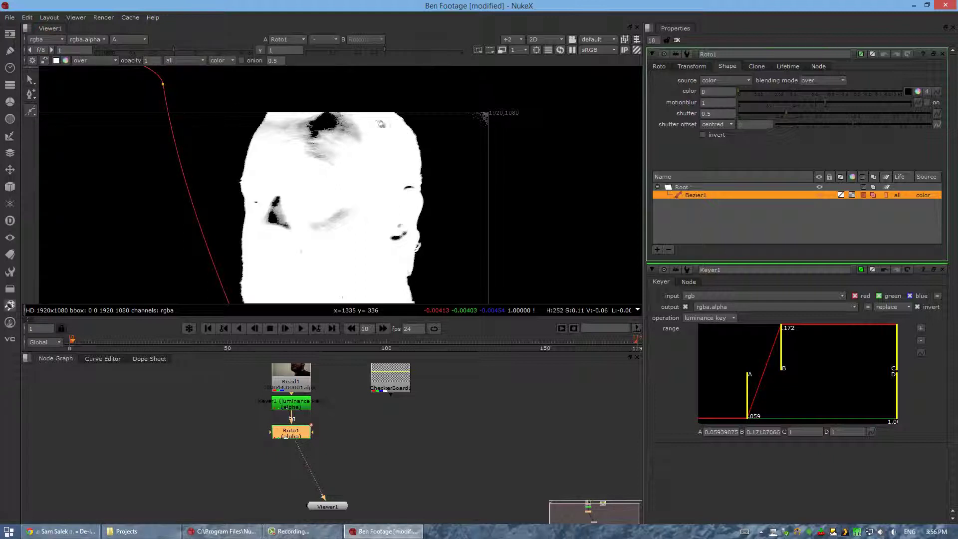
drag(429, 89, 444, 116)
drag(476, 161, 491, 177)
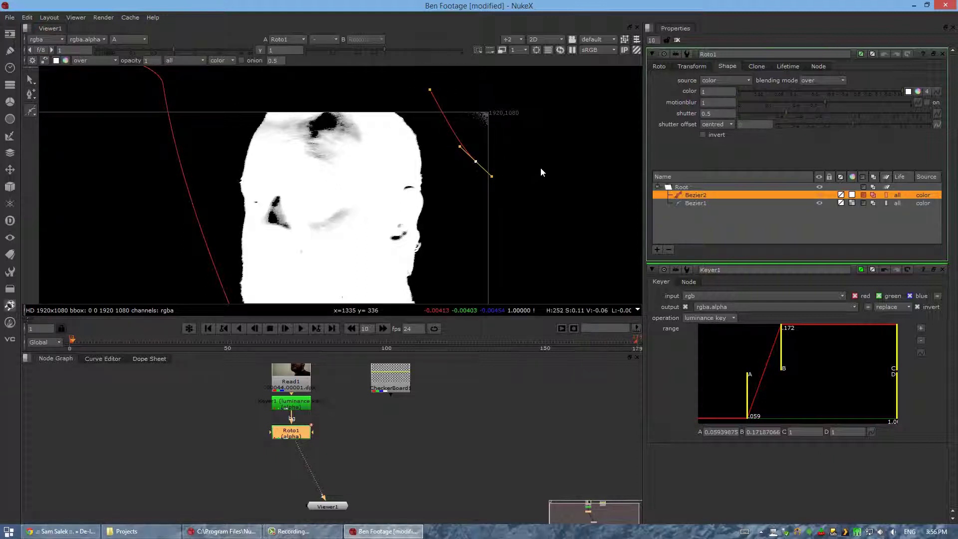
drag(542, 162, 547, 145)
click(531, 93)
drag(484, 81, 466, 83)
click(429, 89)
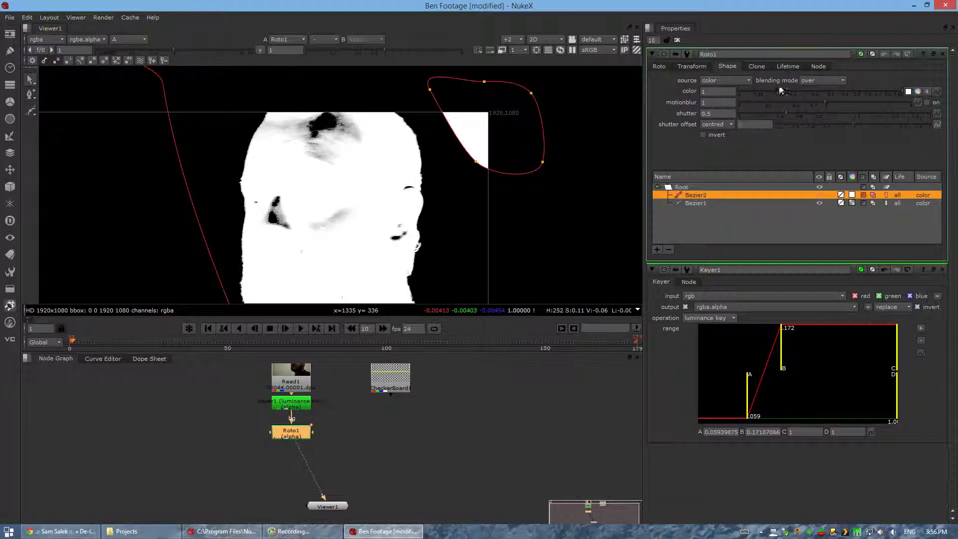
drag(768, 96, 625, 91)
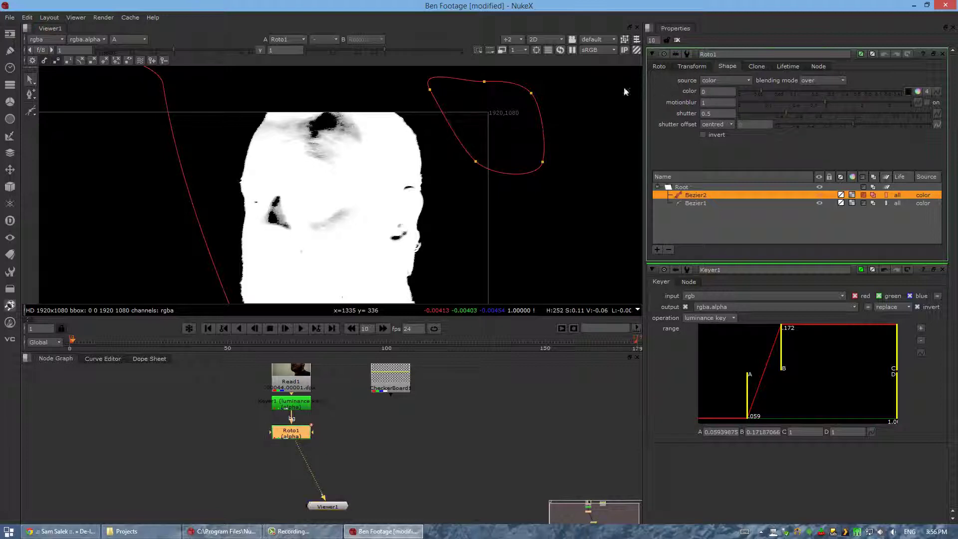
Step: Set the default paint color for new Roto1 shapes to black, with value and alpha at 0
click(29, 110)
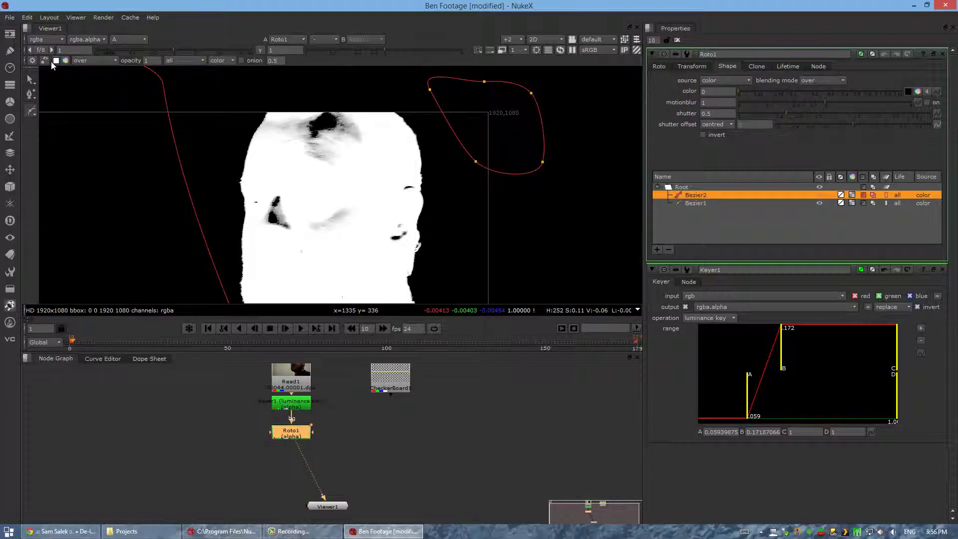
click(65, 61)
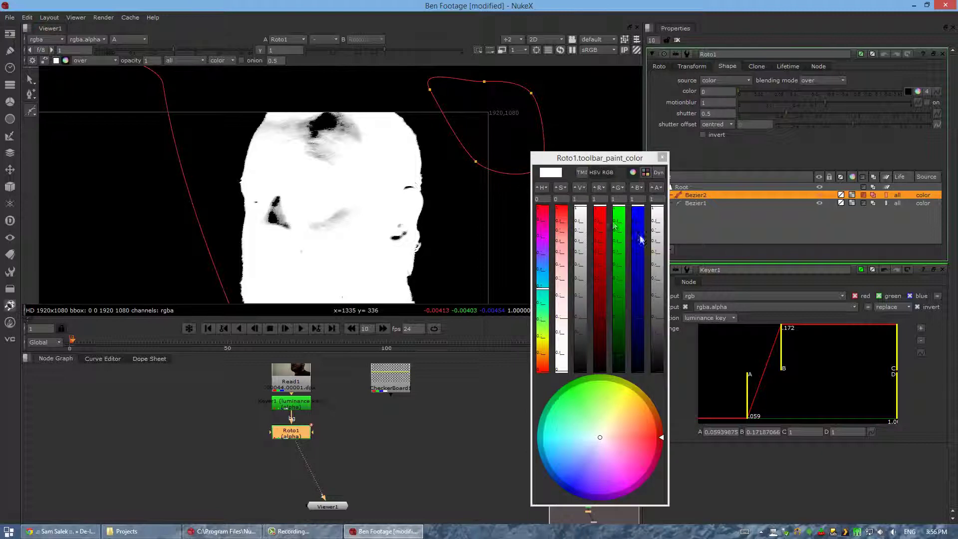
click(662, 157)
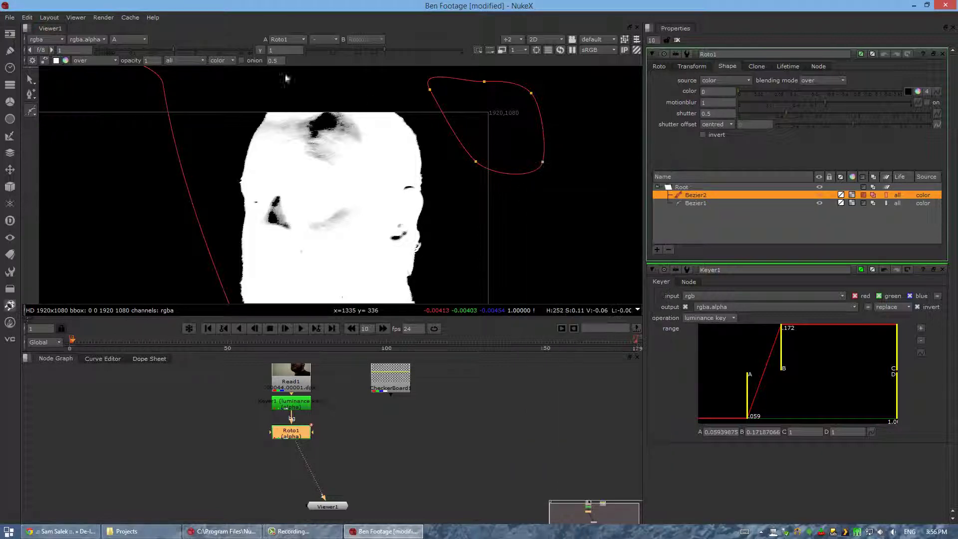
click(67, 62)
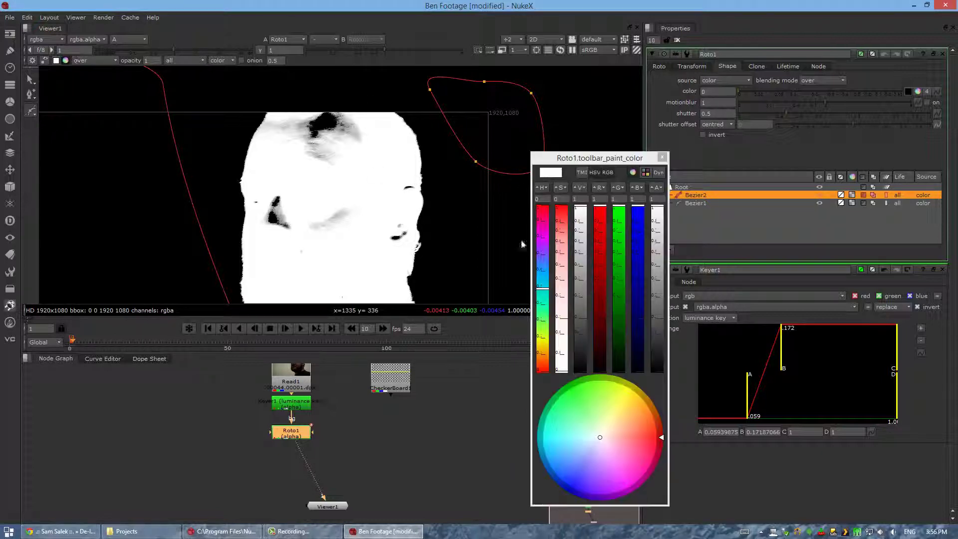
drag(581, 229, 592, 404)
drag(655, 203, 656, 214)
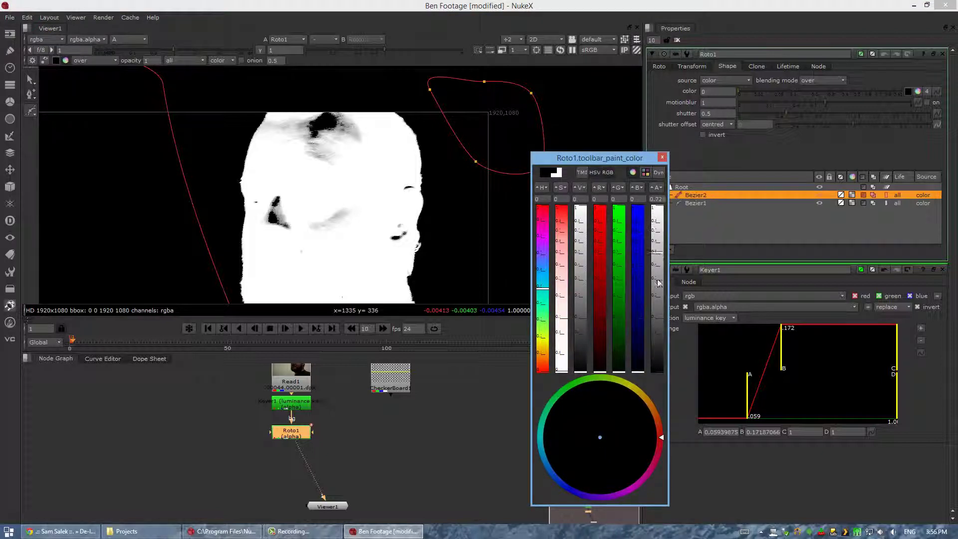
click(663, 157)
Step: Draw a closed four-point test Bezier over the side of the head near the ear and undo it completely
drag(369, 191, 412, 149)
drag(432, 198, 432, 228)
drag(386, 249, 360, 246)
click(369, 191)
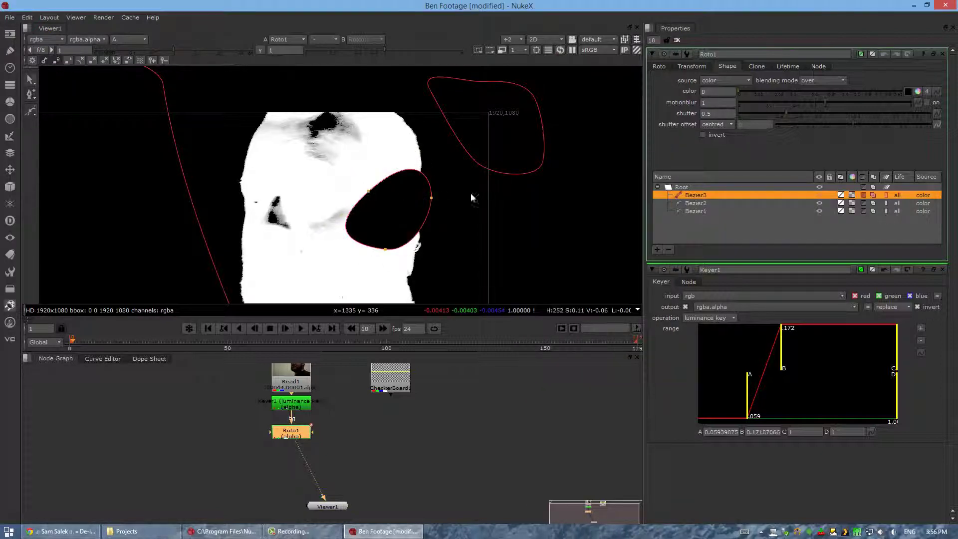
key(ctrl+z)
key(ctrl+z)
key(ctrl+z)
key(ctrl+z)
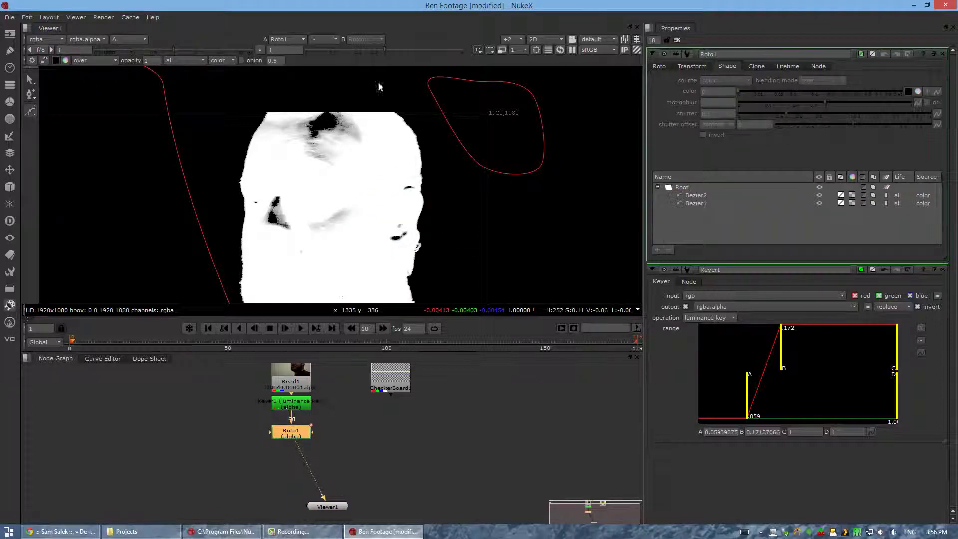
Step: Set the default paint color for new Roto1 shapes to white, with value and alpha at 1
scroll(475, 274, down, 3)
middle_drag(474, 273, 457, 182)
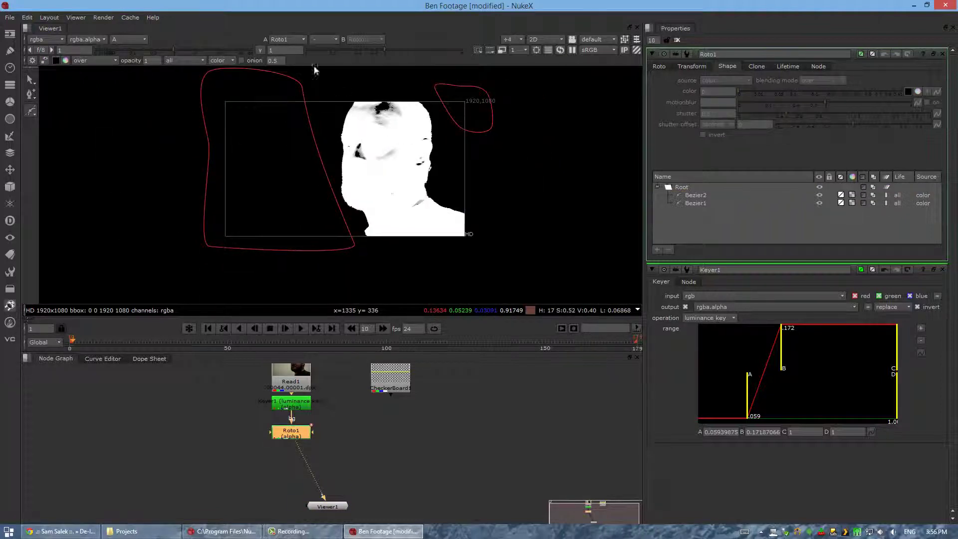
scroll(409, 146, up, 1)
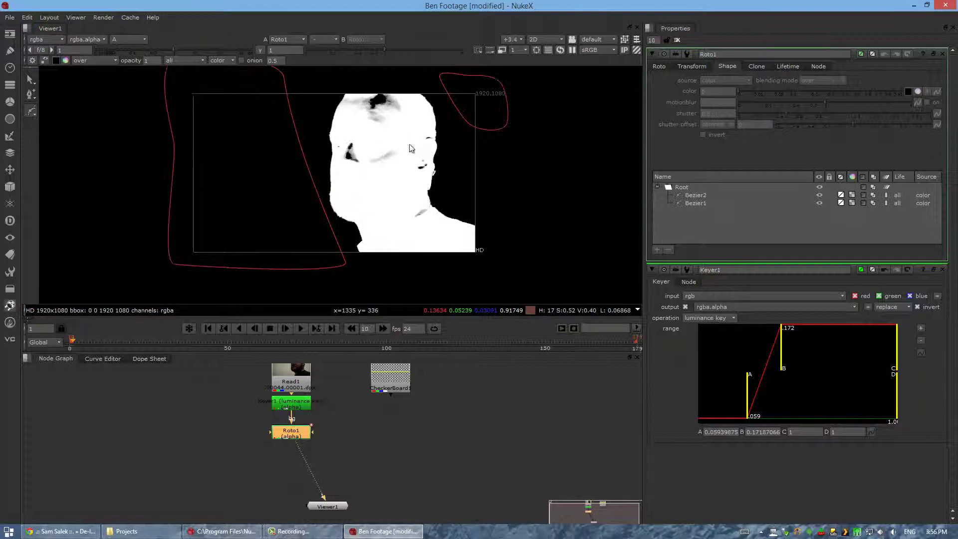
scroll(433, 248, up, 3)
scroll(425, 168, up, 5)
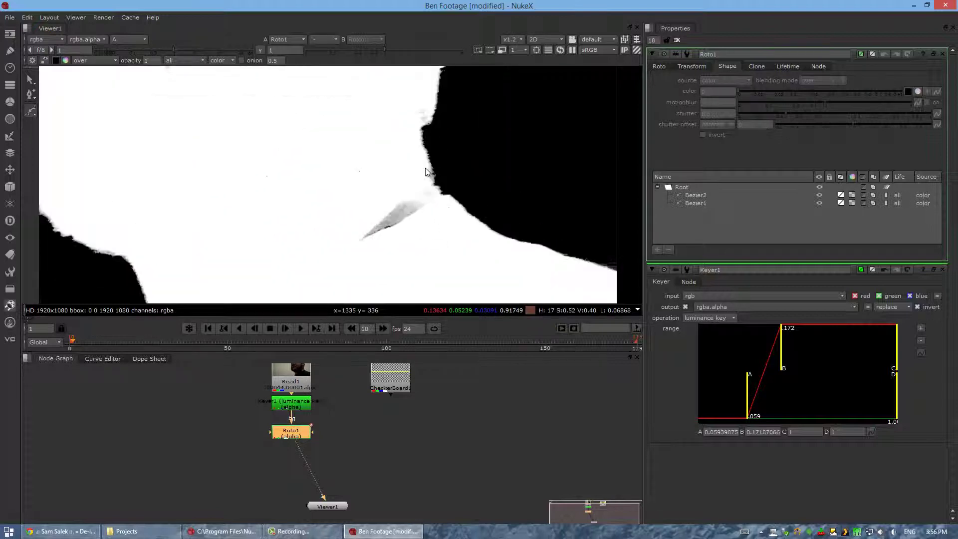
scroll(424, 169, down, 2)
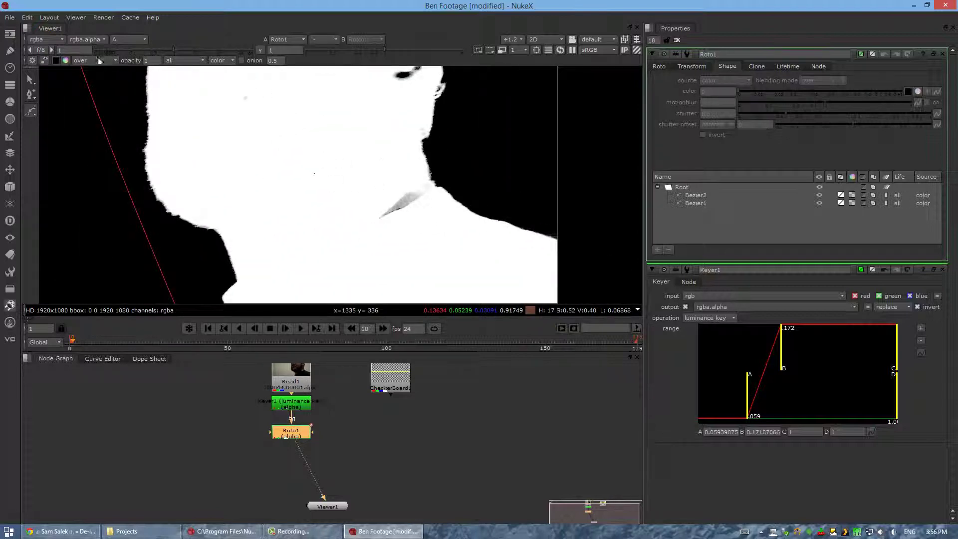
click(66, 61)
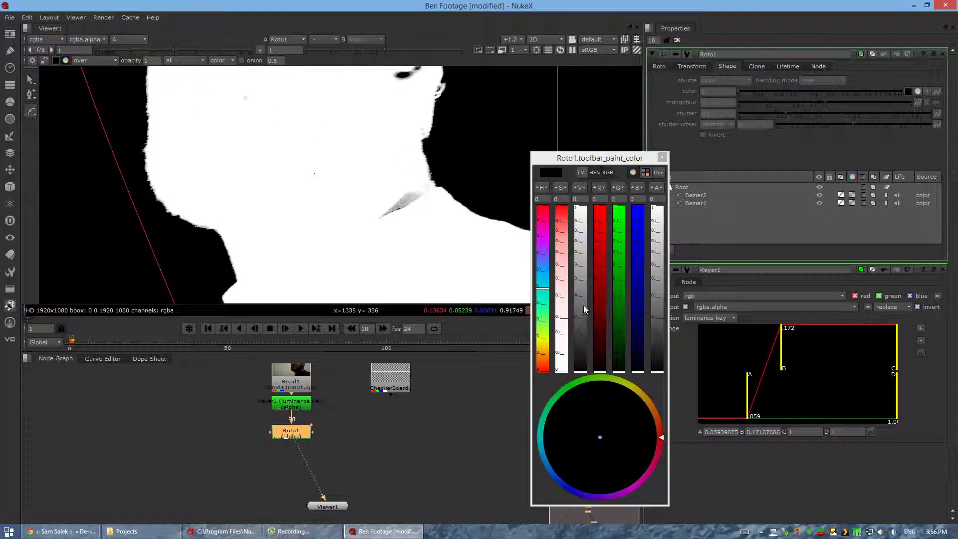
drag(583, 305, 583, 199)
drag(654, 233, 654, 190)
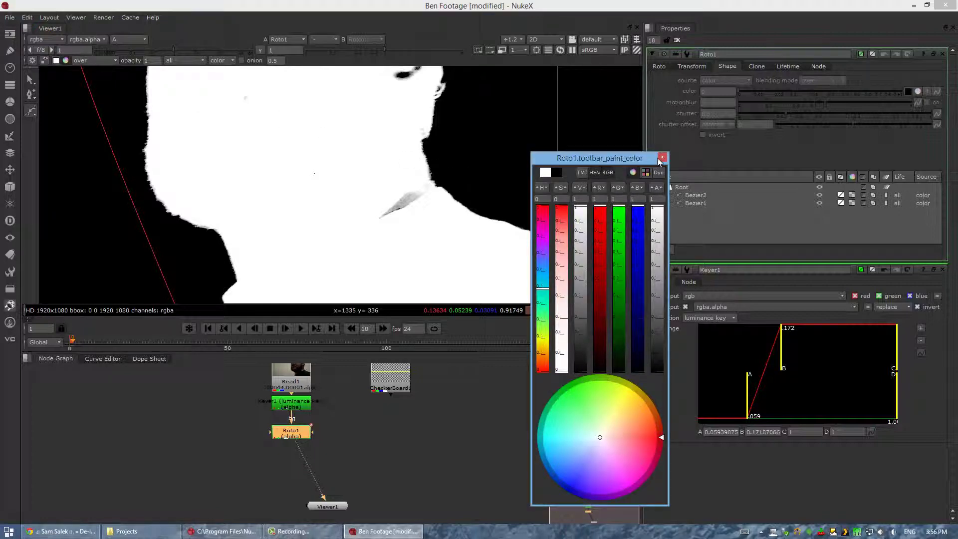
click(659, 158)
Step: Try outlining the inside of the man's matte with a white Bezier running from the shoulder up the neck and across the cheek
scroll(448, 183, up, 4)
middle_drag(456, 256, 404, 193)
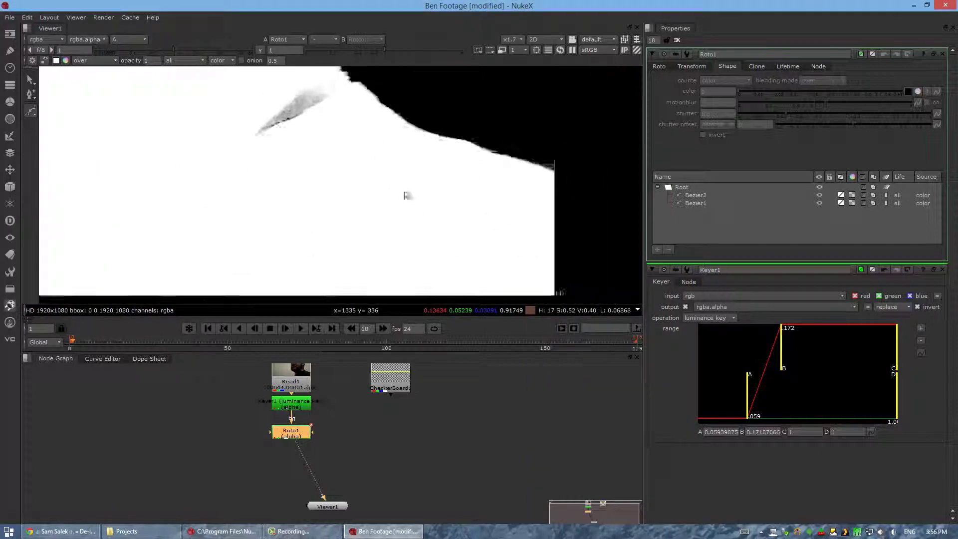
scroll(407, 195, down, 2)
scroll(374, 143, up, 3)
click(571, 187)
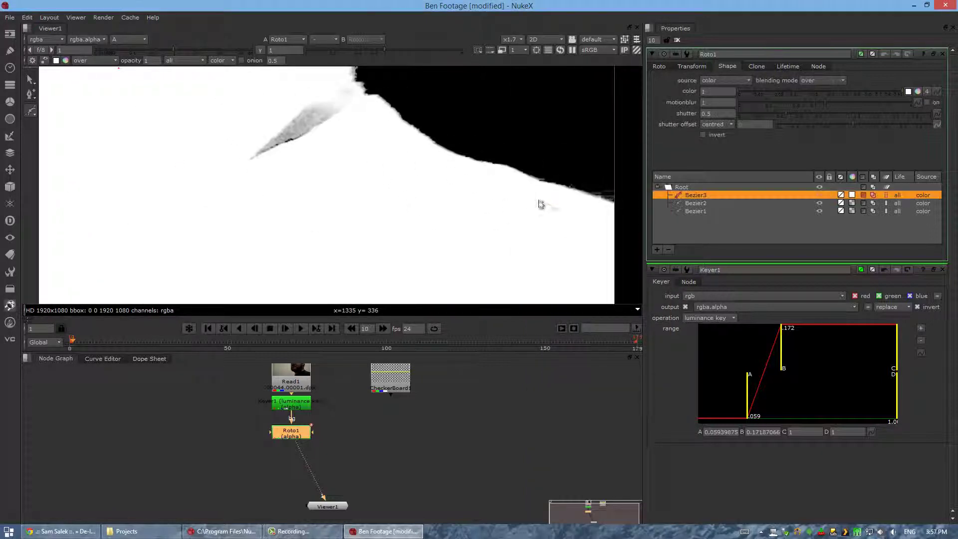
drag(539, 201, 524, 196)
drag(393, 138, 352, 84)
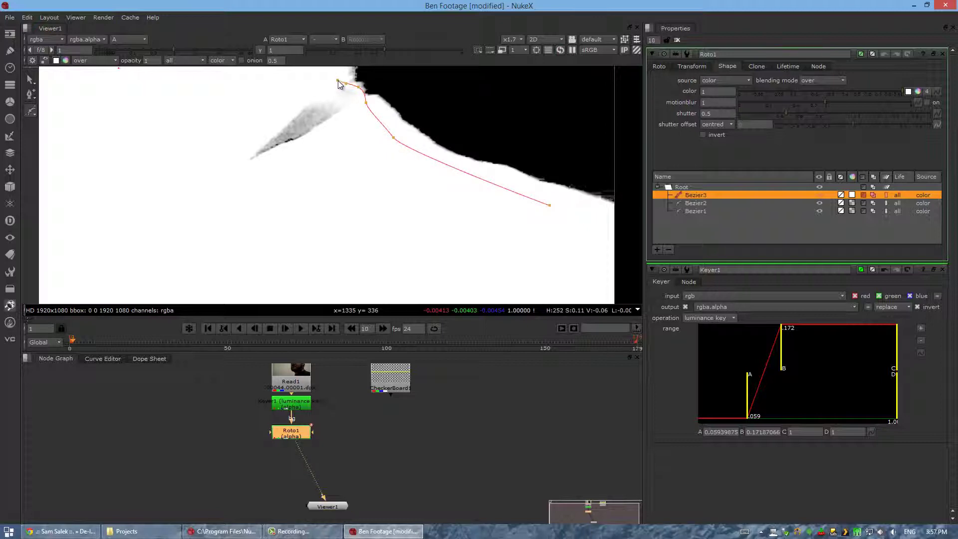
scroll(338, 80, down, 2)
middle_drag(334, 76, 380, 226)
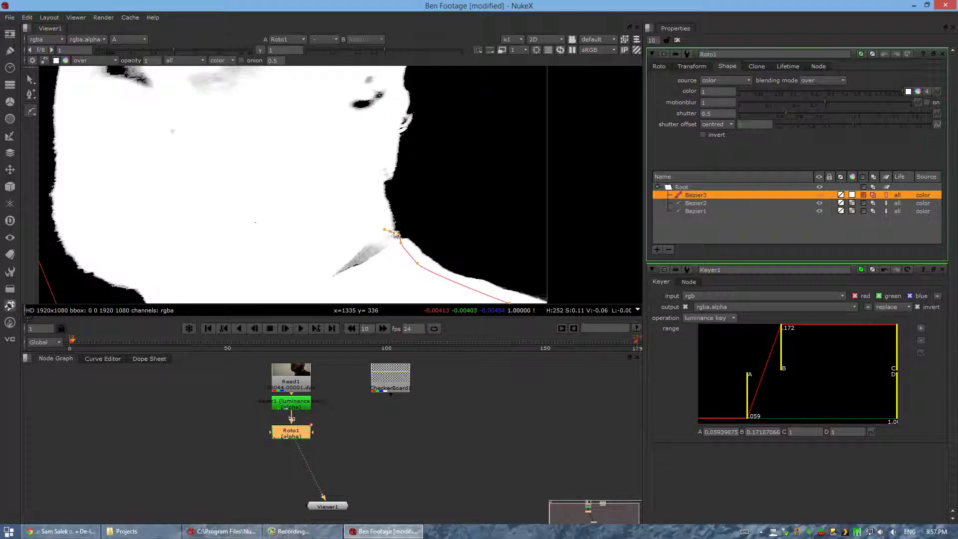
drag(376, 168, 379, 159)
drag(329, 138, 310, 138)
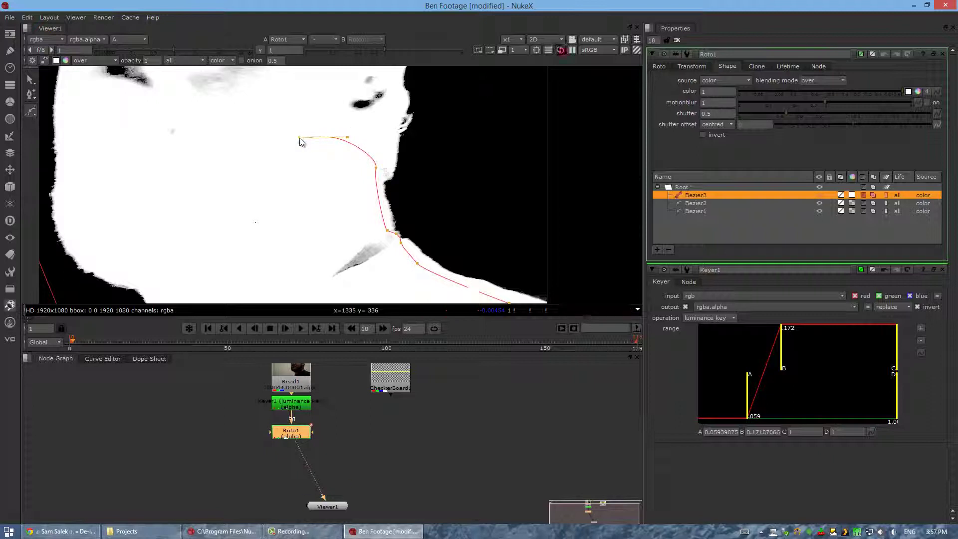
drag(164, 110, 145, 115)
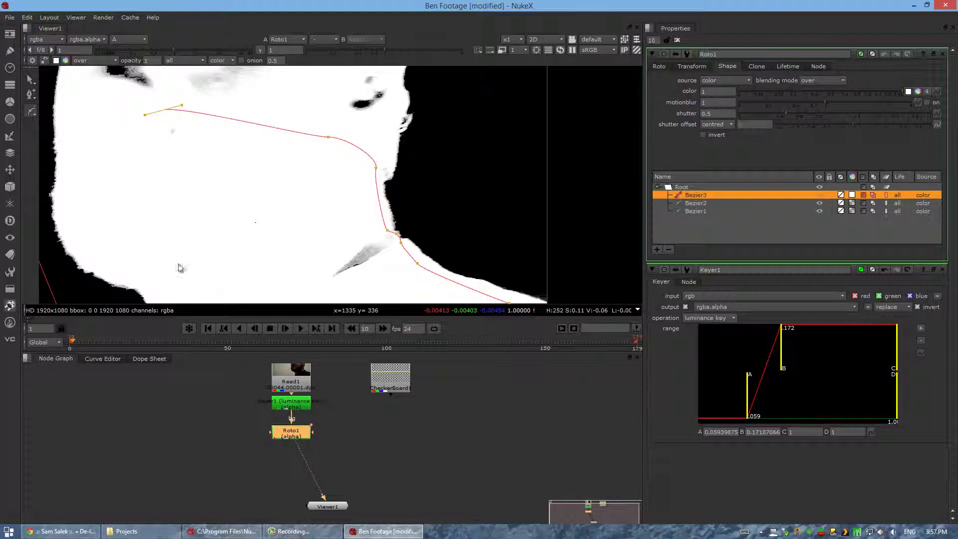
Step: Undo all points of the unfinished white Bezier inside the man's matte
key(ctrl+z)
key(ctrl+z)
key(ctrl+z)
key(ctrl+z)
key(ctrl+z)
key(ctrl+z)
key(ctrl+z)
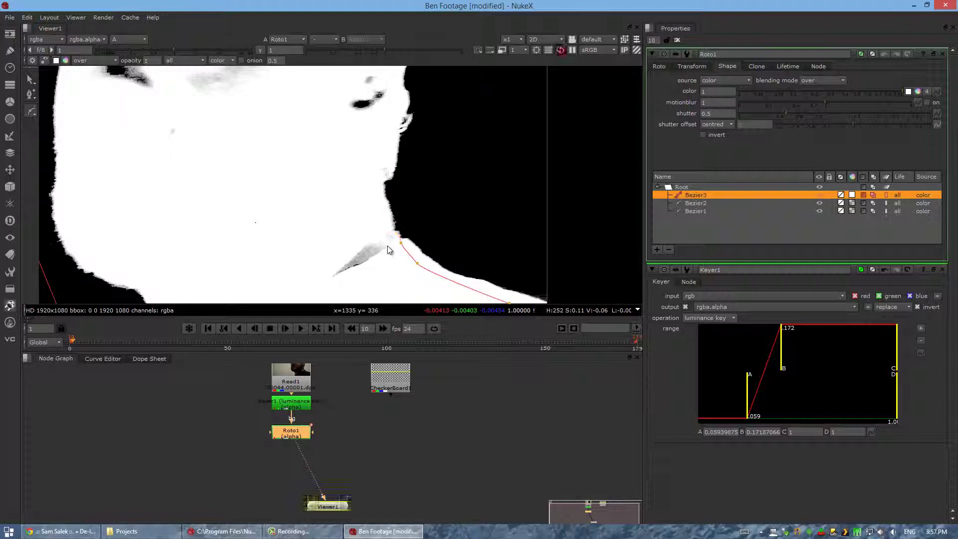
scroll(500, 260, down, 2)
middle_drag(500, 260, 411, 192)
key(ctrl+z)
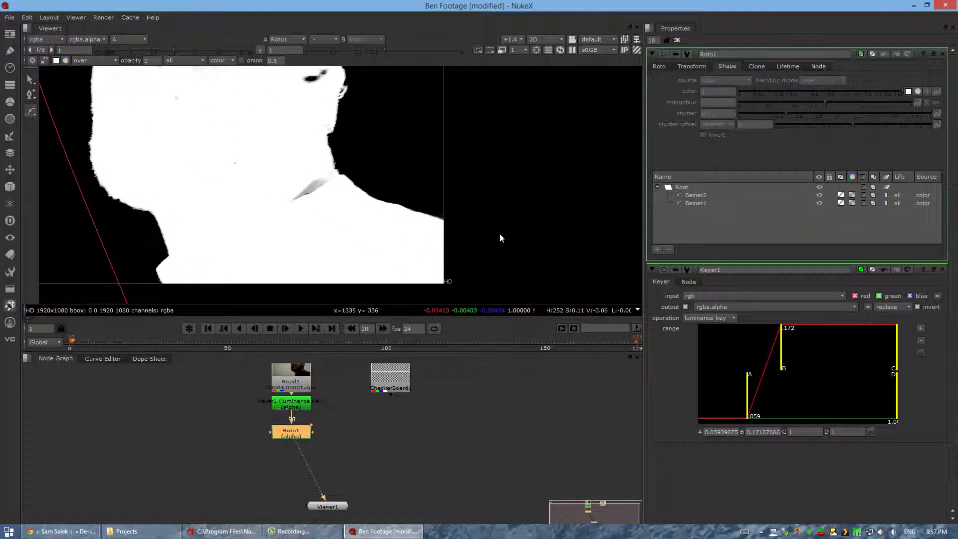
Step: Start a white B-Spline in Roto1 at the frame edge, running just inside the shoulder's upper outline towards the neck
click(30, 112)
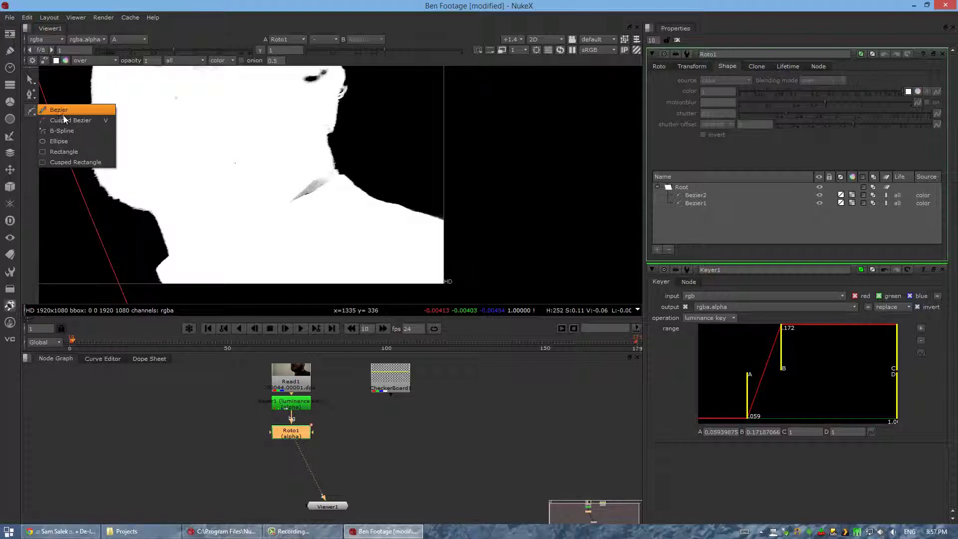
click(68, 130)
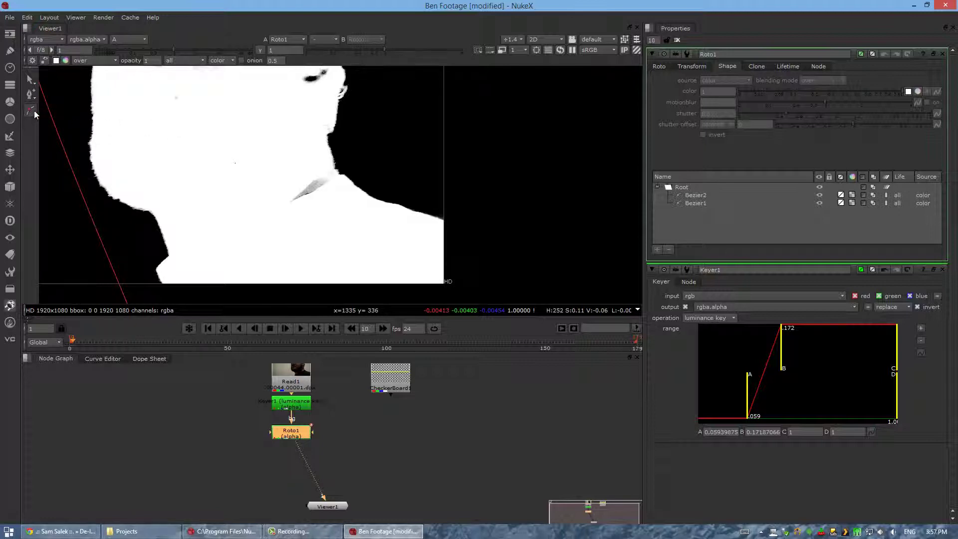
key(v)
key(v)
key(v)
key(v)
key(v)
click(31, 110)
mouse_move(279, 164)
middle_down()
mouse_move(293, 176)
mouse_move(279, 156)
middle_up()
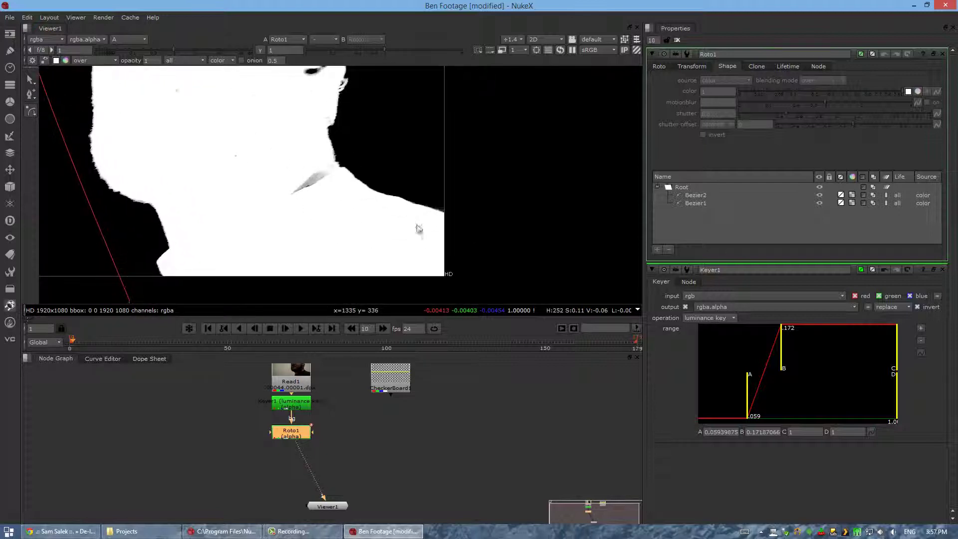
scroll(419, 229, up, 2)
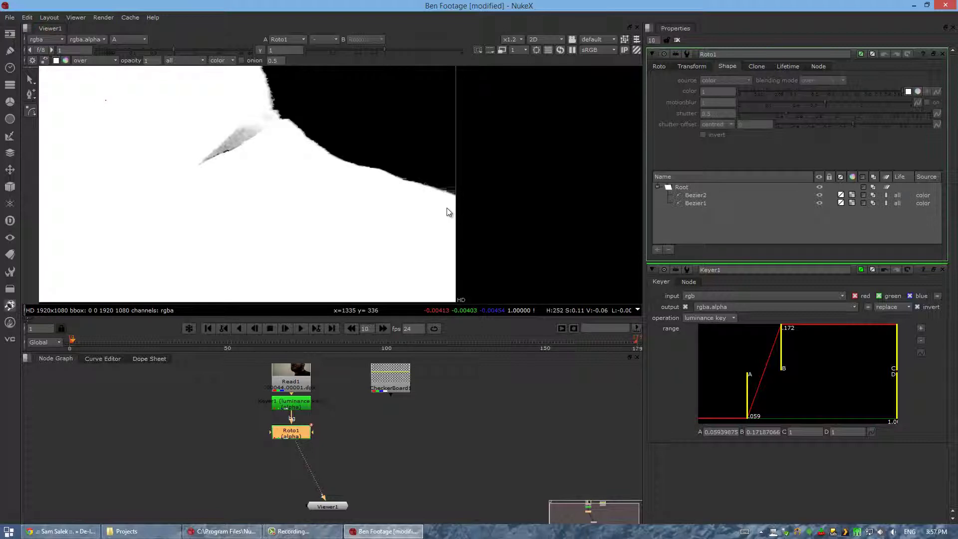
click(447, 207)
click(422, 197)
click(382, 183)
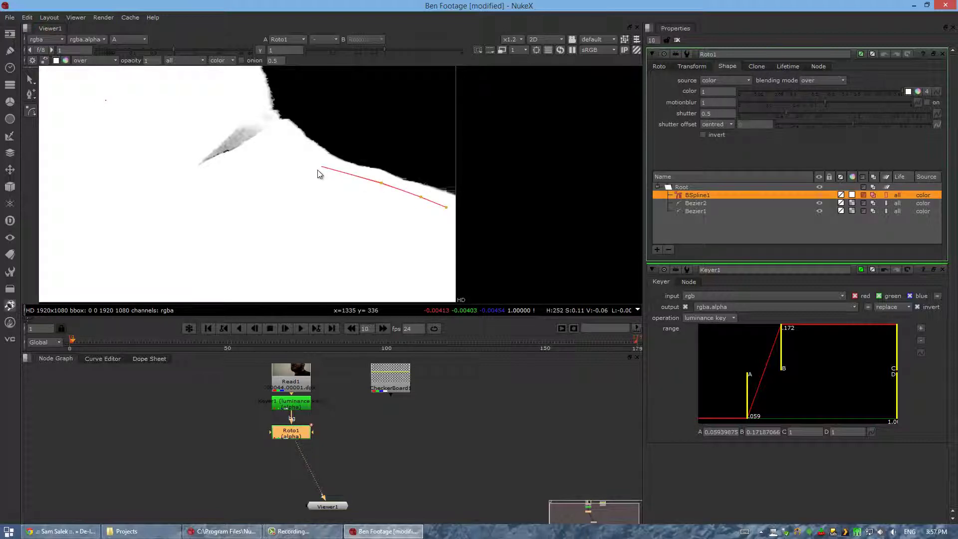
click(296, 149)
Step: Continue the B-Spline around the base of the neck and up just inside the nape to the hairline
scroll(269, 123, up, 6)
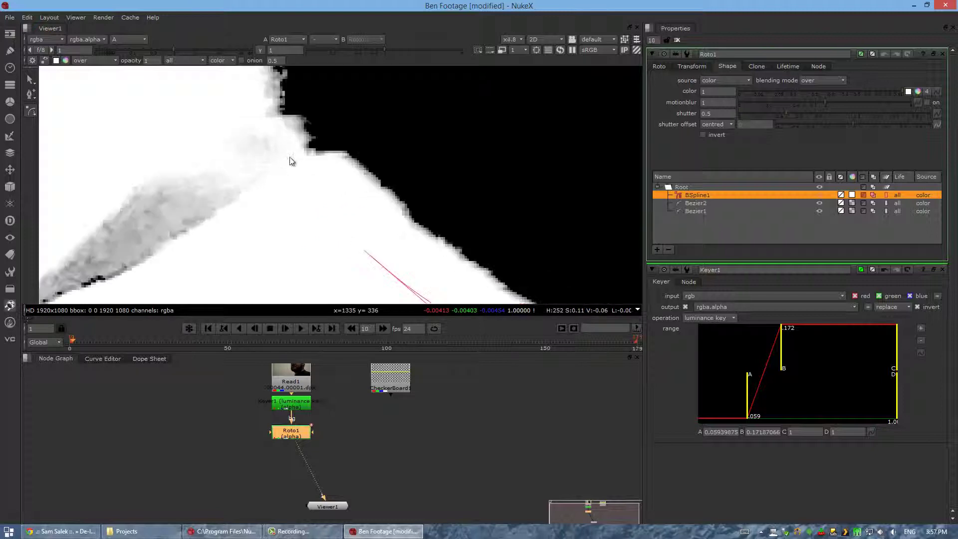
click(302, 166)
click(294, 136)
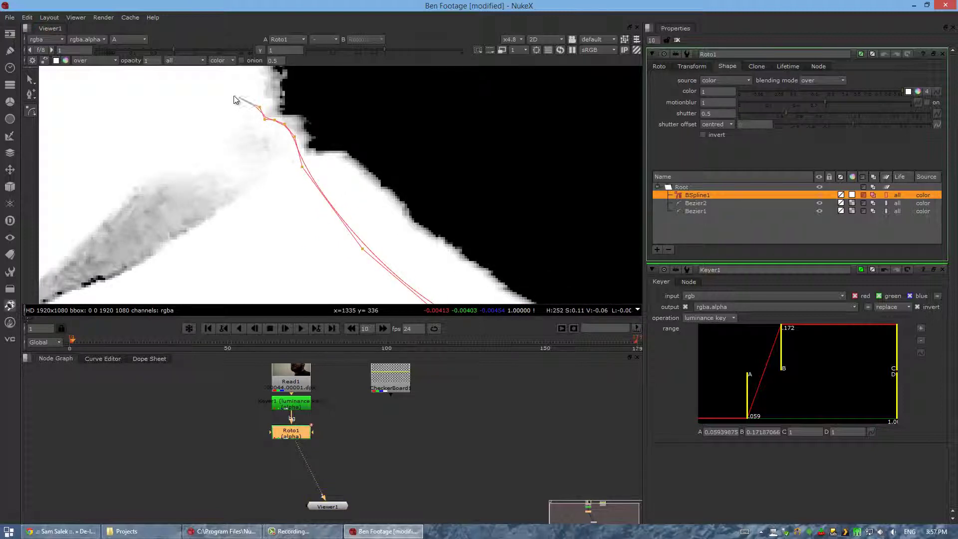
scroll(236, 99, down, 5)
scroll(325, 175, up, 4)
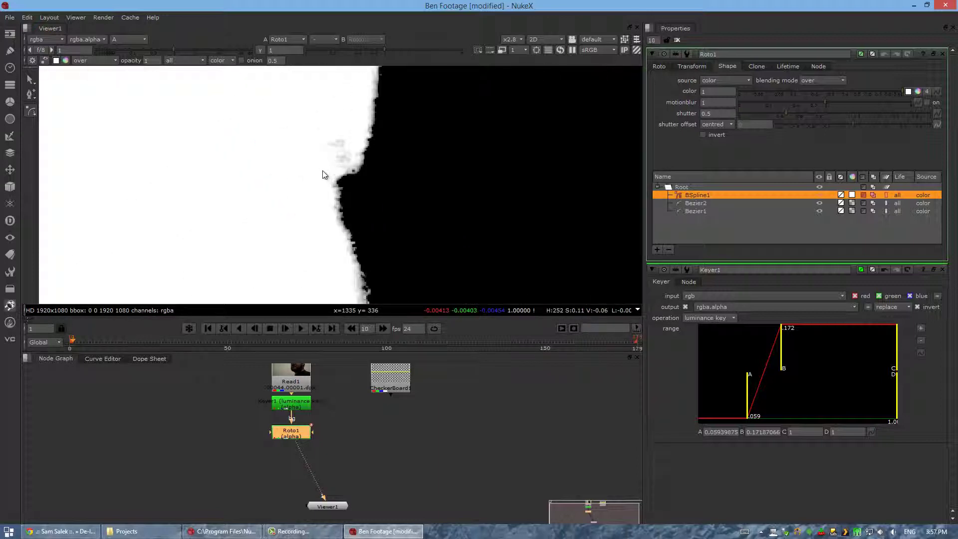
scroll(323, 175, up, 3)
click(319, 185)
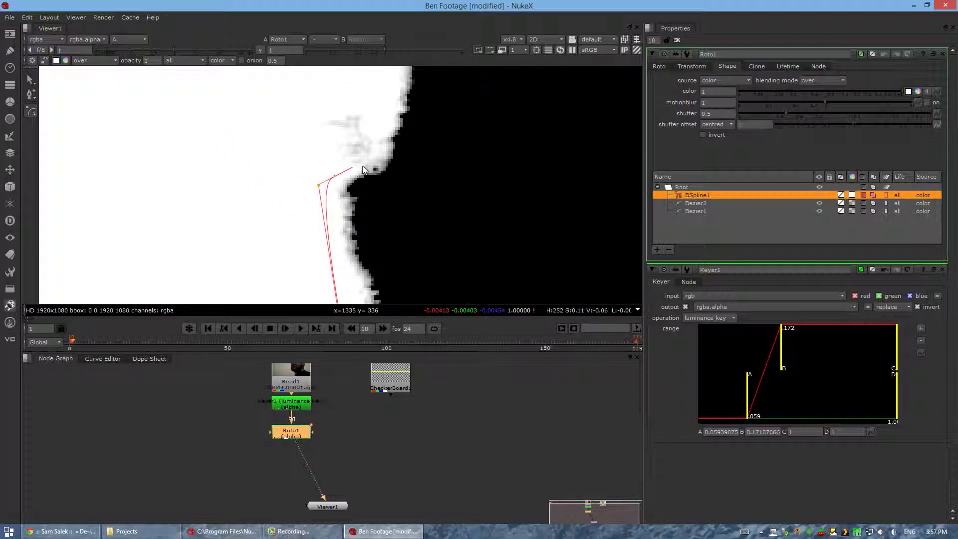
Step: Try extending the B-Spline outward around the notch where the nape meets the hair
click(354, 167)
click(363, 166)
click(374, 158)
click(376, 148)
click(378, 136)
scroll(384, 118, down, 5)
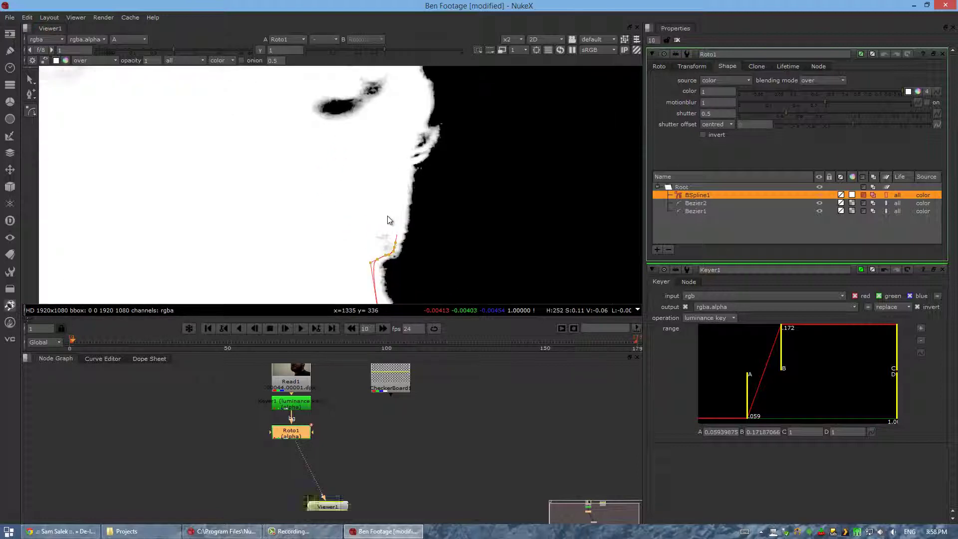
Step: Compare the spline with the RGB image and undo the points placed around the hair notch
key(a)
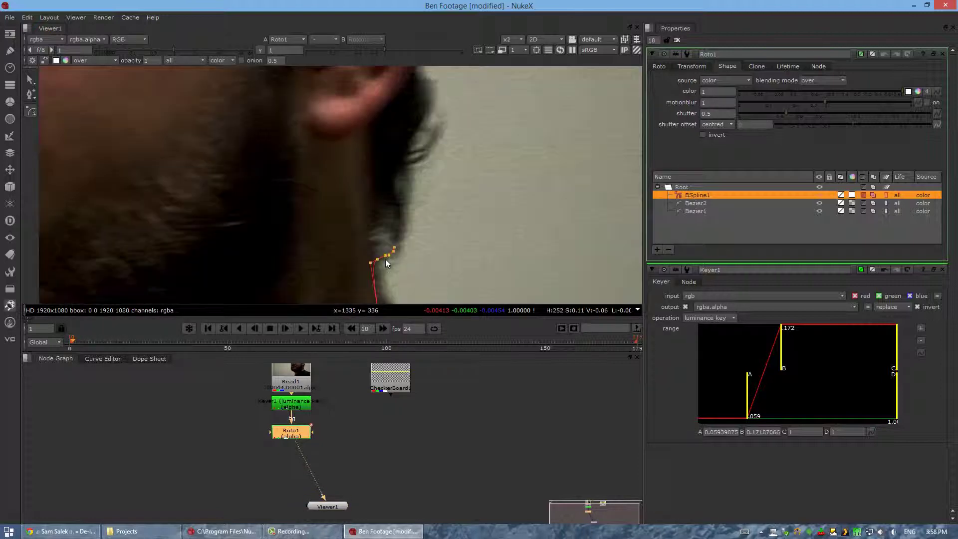
scroll(385, 259, down, 3)
middle_drag(391, 263, 386, 195)
scroll(386, 197, up, 4)
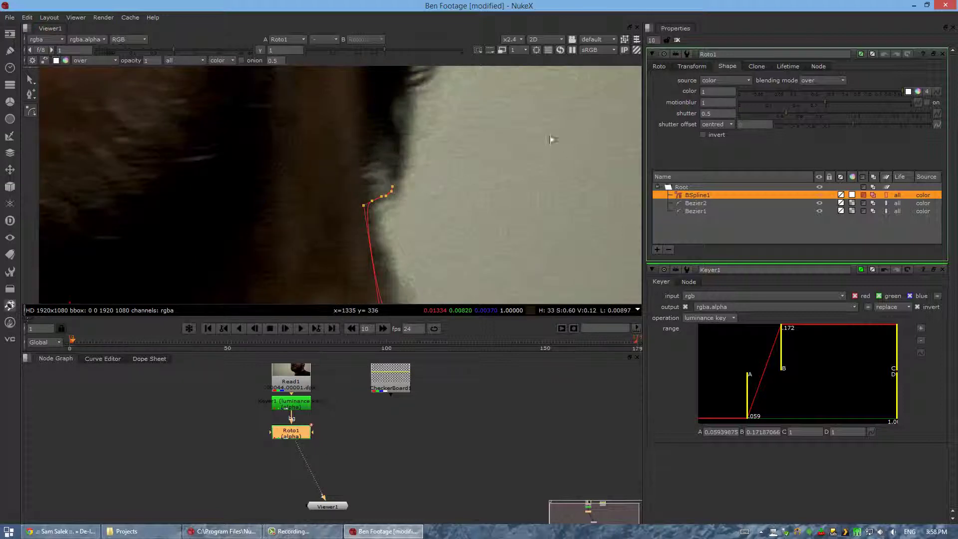
key(ctrl+z)
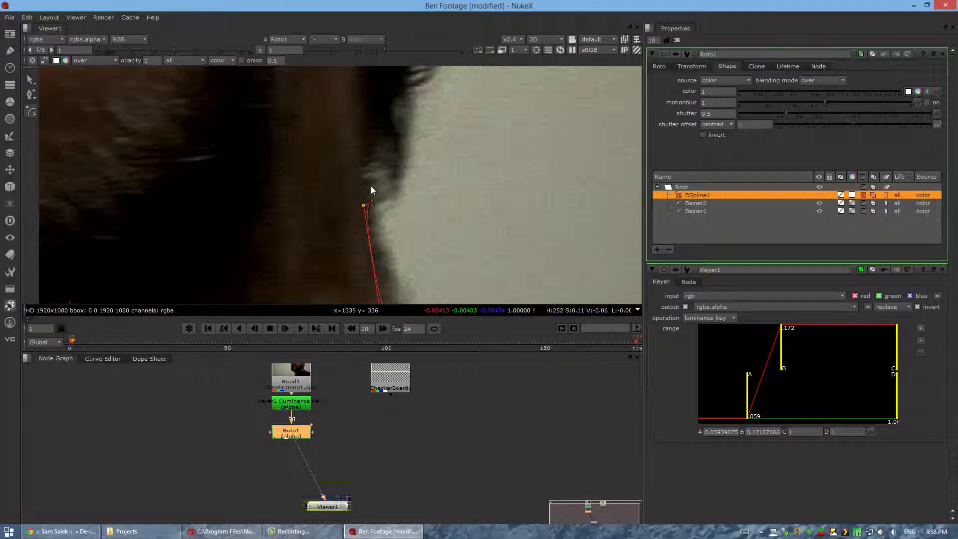
Step: Carry the B-Spline further inside the nape hair and up between the ear holes and the head's outer edge
click(360, 190)
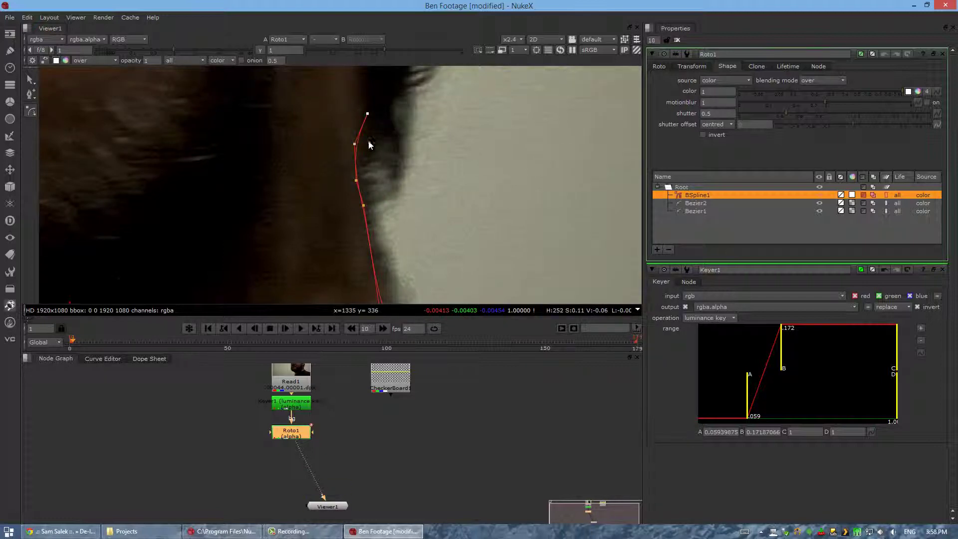
scroll(370, 145, down, 3)
key(a)
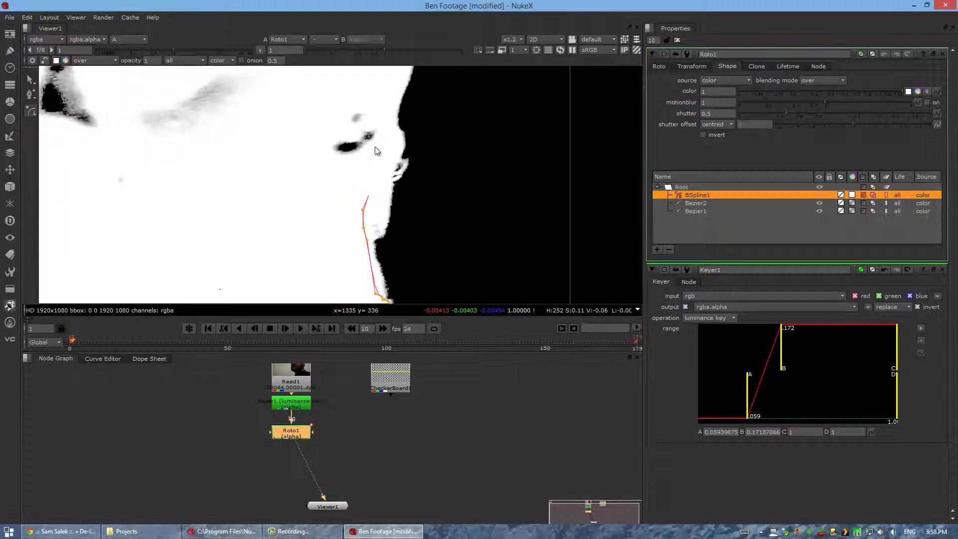
click(381, 145)
click(383, 134)
click(384, 104)
click(380, 87)
Step: Extend the B-Spline up the back of the head, keeping it inside the matte edge, and curve it towards the crown
middle_drag(407, 109, 435, 197)
scroll(434, 199, down, 2)
scroll(430, 176, up, 3)
click(425, 145)
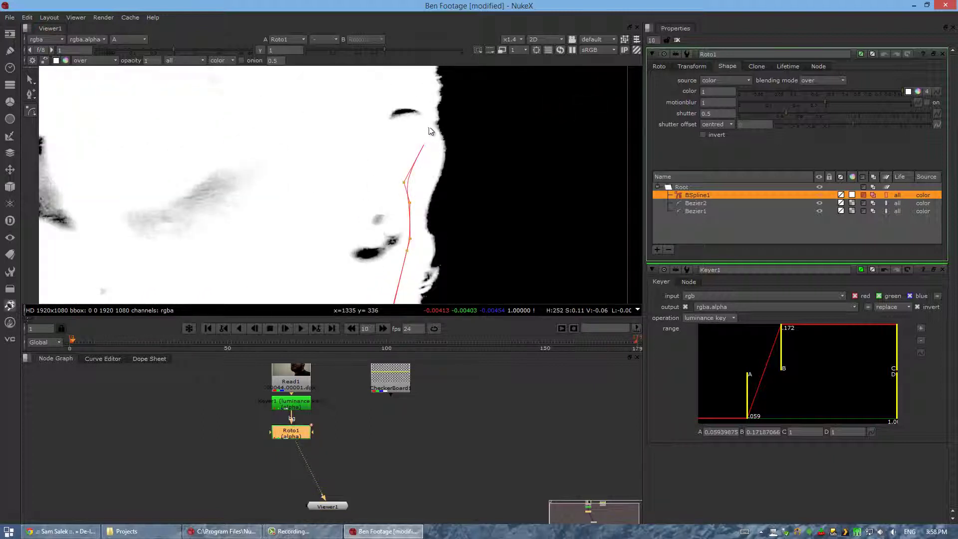
click(428, 122)
middle_drag(430, 102, 466, 232)
click(456, 145)
click(418, 96)
middle_drag(428, 294, 434, 294)
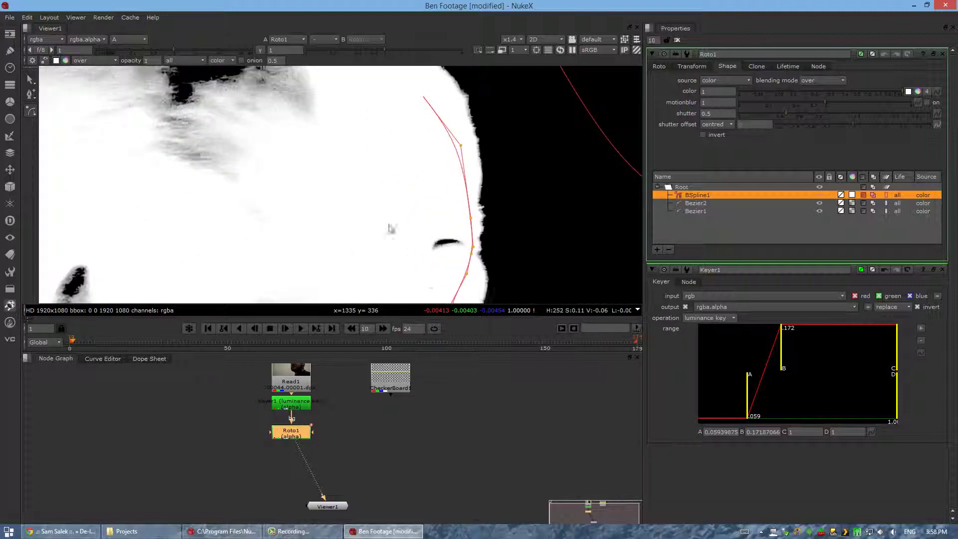
Step: Run the B-Spline over the crown and across the head above the frame, enclosing the black hole in the hair
middle_drag(345, 95, 459, 243)
scroll(472, 191, up, 2)
click(473, 191)
click(415, 162)
click(335, 155)
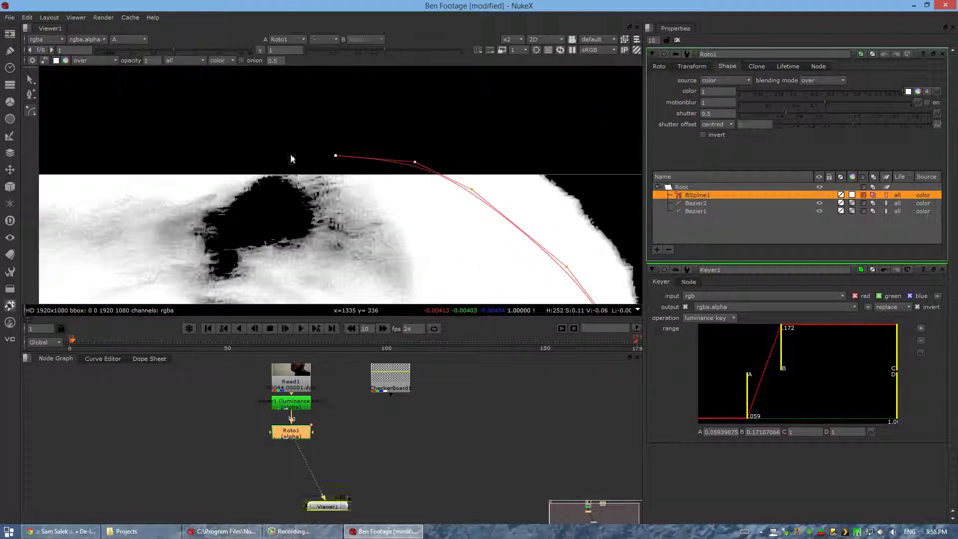
click(222, 151)
middle_drag(177, 157, 373, 162)
click(293, 158)
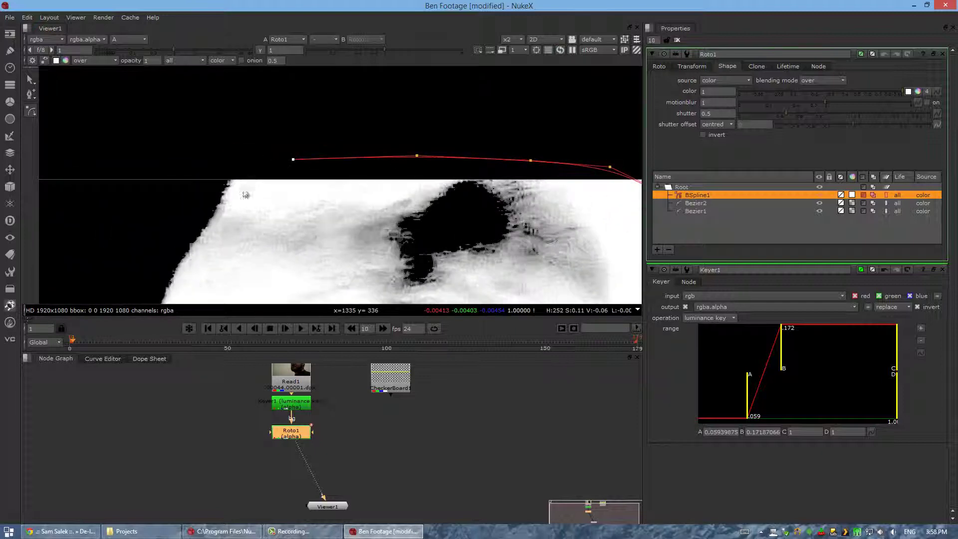
Step: Bring the B-Spline back into the frame and down just inside the forehead's outline
scroll(240, 200, up, 2)
middle_drag(278, 205, 388, 162)
click(333, 155)
click(316, 179)
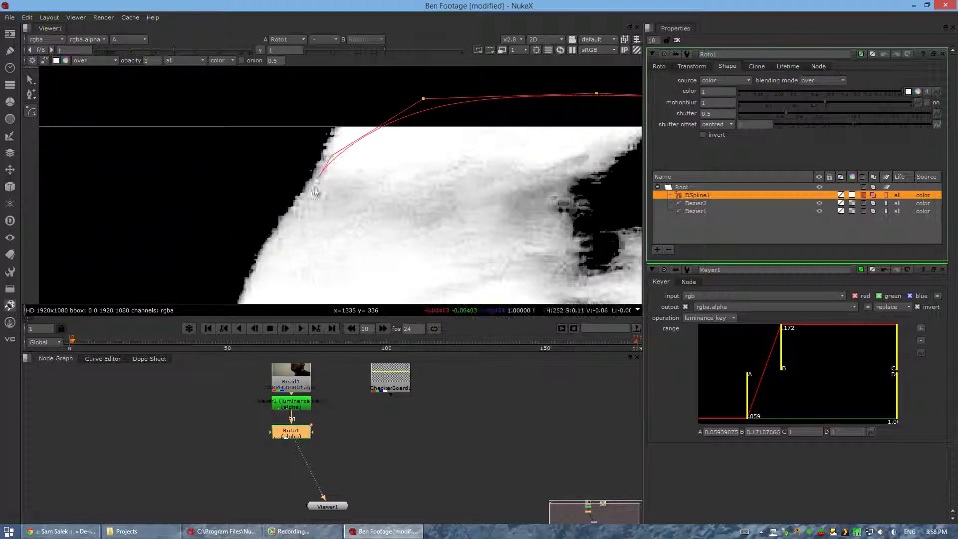
click(287, 223)
middle_drag(312, 261, 382, 136)
click(333, 134)
click(316, 177)
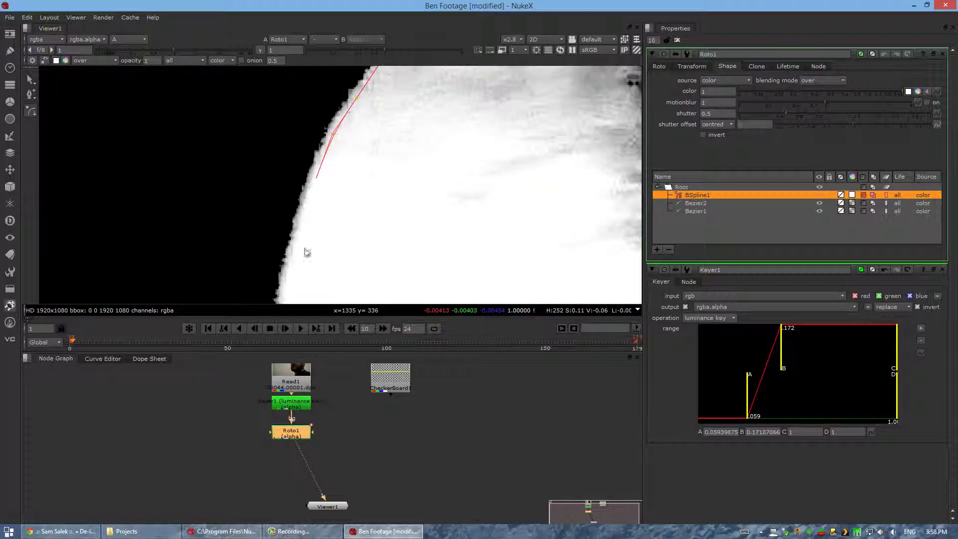
middle_drag(306, 253, 328, 129)
click(313, 194)
middle_drag(299, 257, 331, 147)
Step: Continue the B-Spline down the front of the face, keeping the dark eye-area holes inside the shape
middle_drag(328, 216, 337, 120)
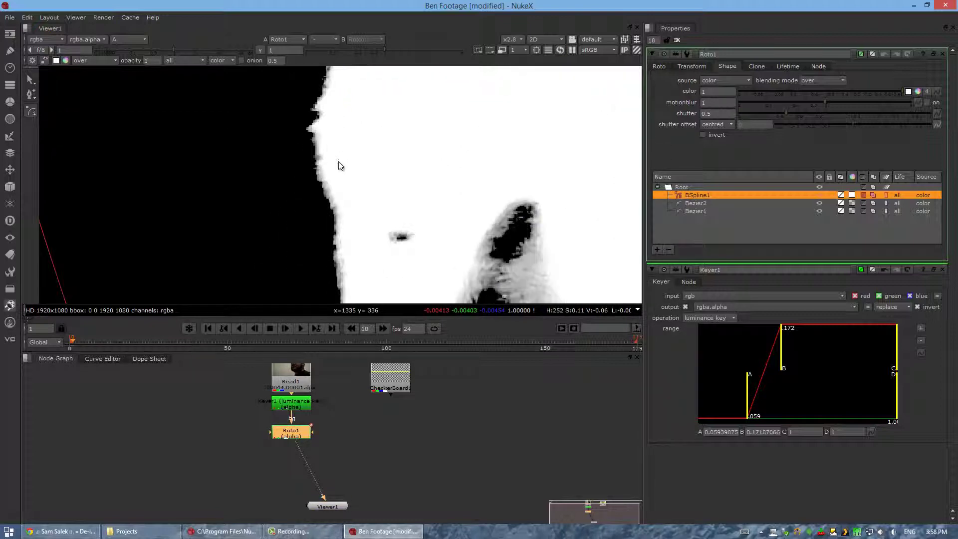
click(338, 163)
click(344, 220)
click(352, 277)
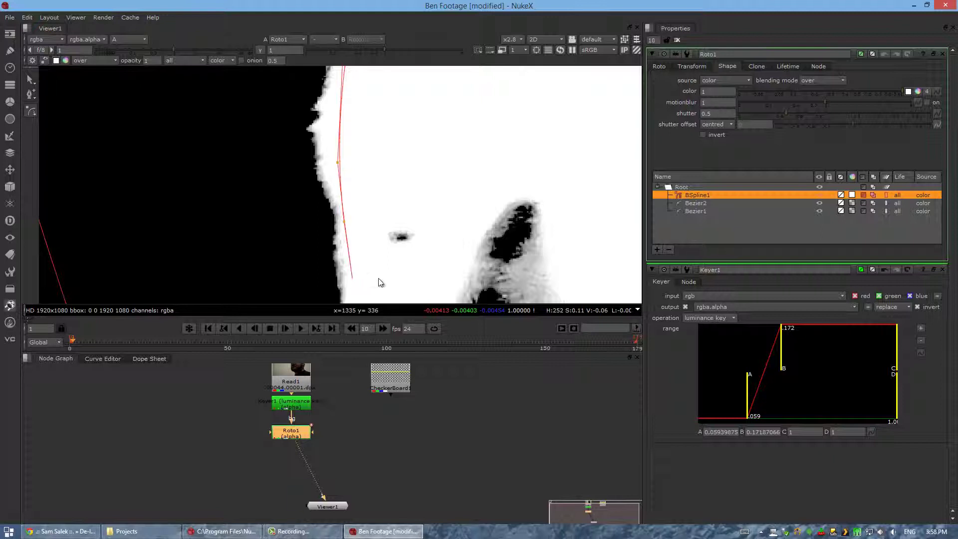
middle_drag(379, 281, 375, 112)
click(351, 186)
click(333, 271)
Step: Trace the B-Spline down the lower face and around the chin, staying inside the rough beard edge
middle_drag(345, 275, 383, 118)
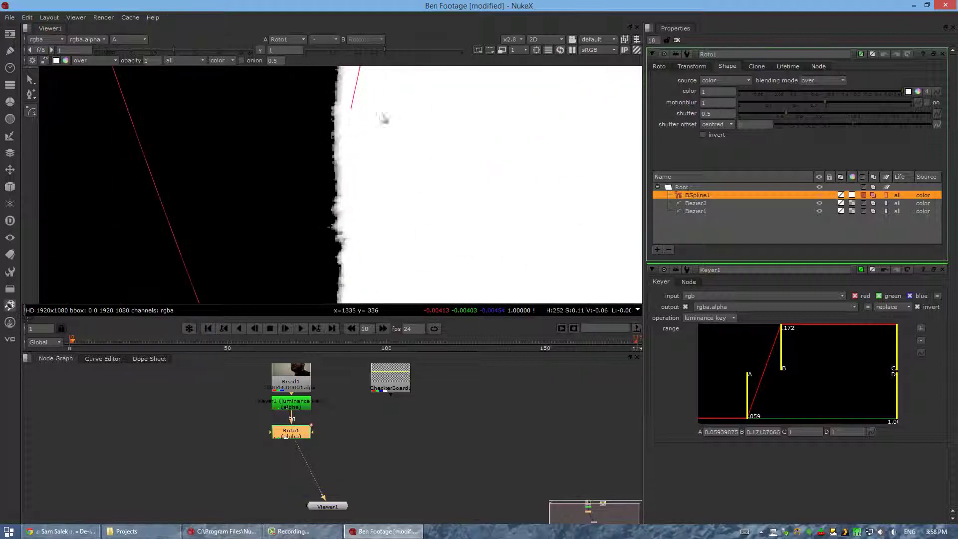
click(368, 272)
middle_drag(413, 276, 425, 116)
click(368, 226)
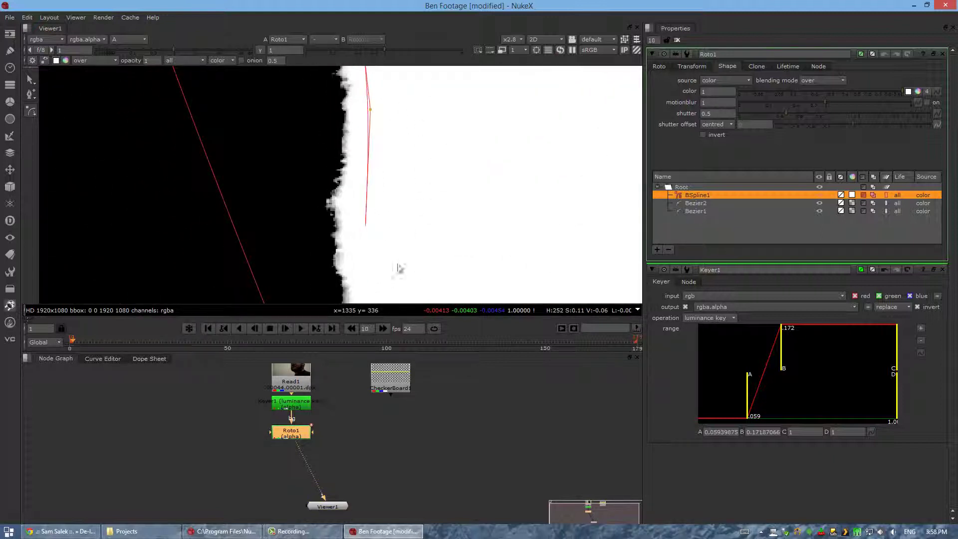
middle_drag(399, 265, 407, 98)
click(390, 172)
click(422, 212)
click(496, 267)
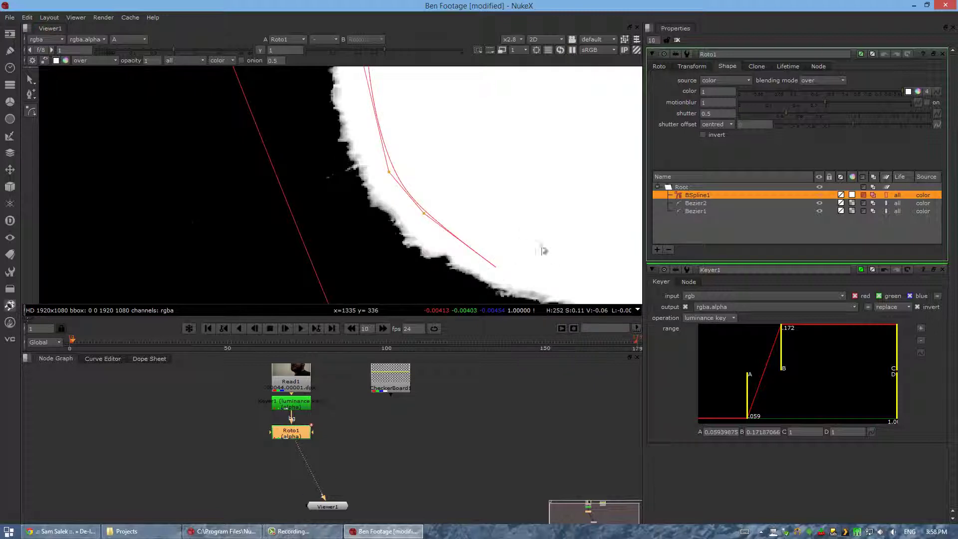
Step: Continue the B-Spline under the jaw and down just inside the front of the neck
middle_drag(545, 247, 388, 135)
click(434, 175)
click(462, 230)
middle_drag(419, 186, 383, 94)
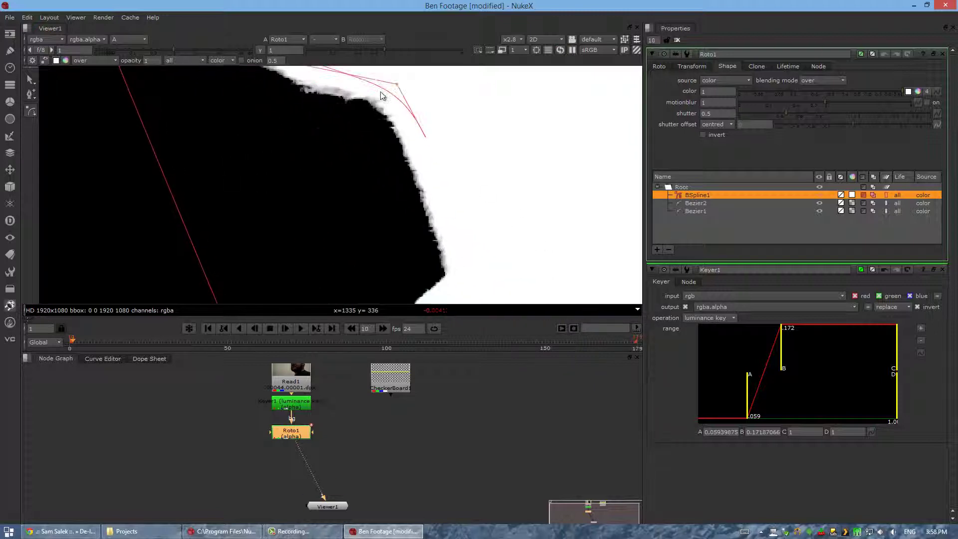
click(461, 264)
Step: Run the B-Spline across the lower chest inside the frame and close it at its starting point on the shoulder
scroll(468, 265, down, 4)
scroll(468, 265, down, 2)
middle_drag(467, 265, 414, 213)
middle_drag(497, 182, 409, 133)
click(286, 210)
click(386, 211)
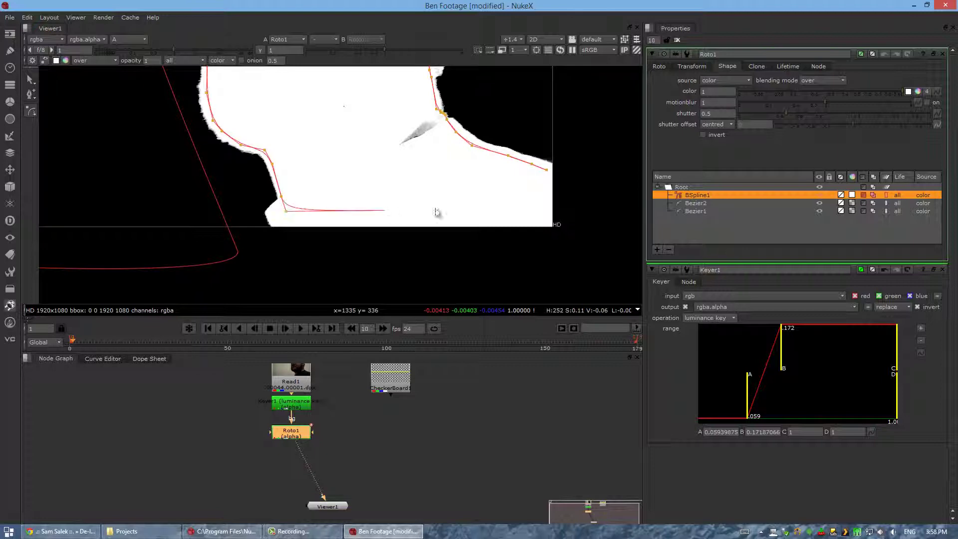
click(493, 206)
click(540, 188)
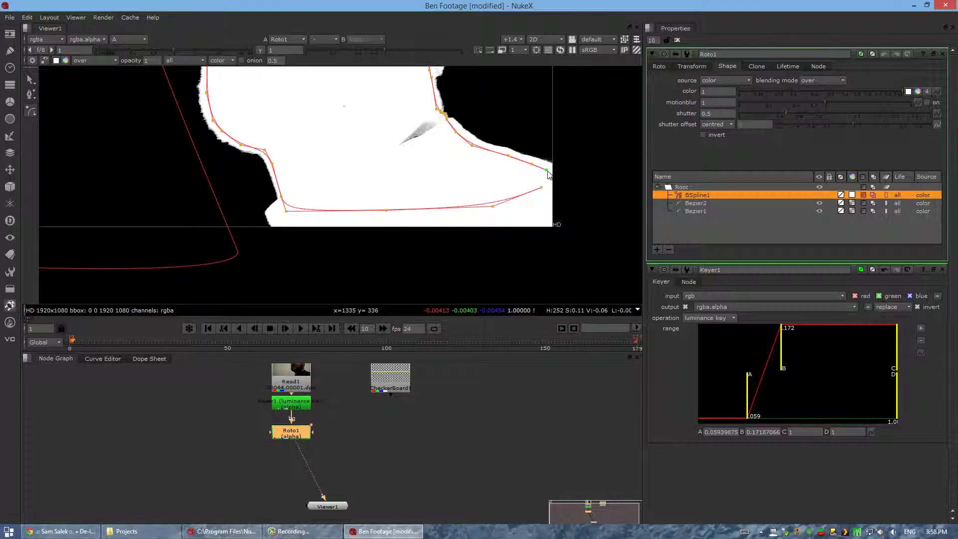
click(548, 172)
Step: Examine the filled alpha matte and its edges with the roto overlay hidden, and show the overlay again
scroll(455, 185, down, 2)
middle_drag(414, 150, 434, 212)
key(a)
key(a)
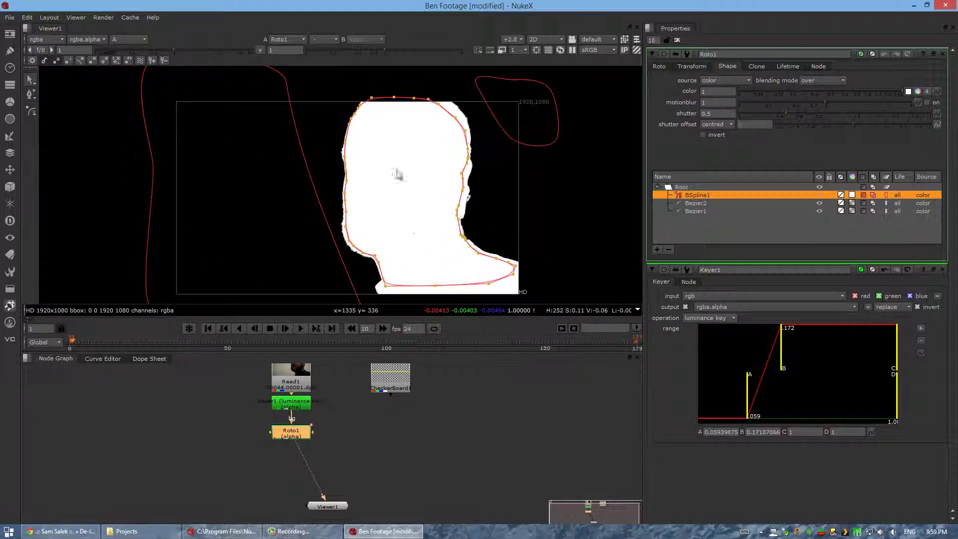
key(o)
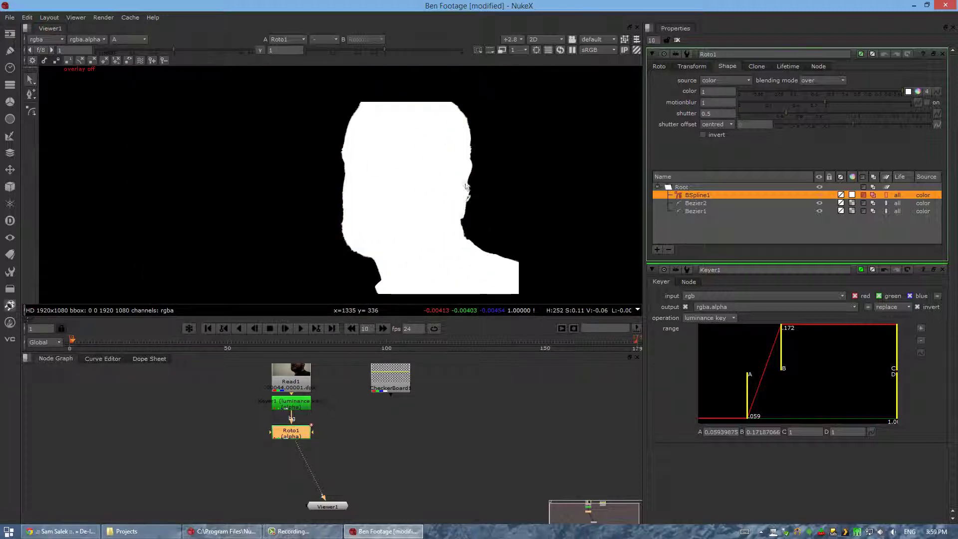
scroll(409, 210, up, 4)
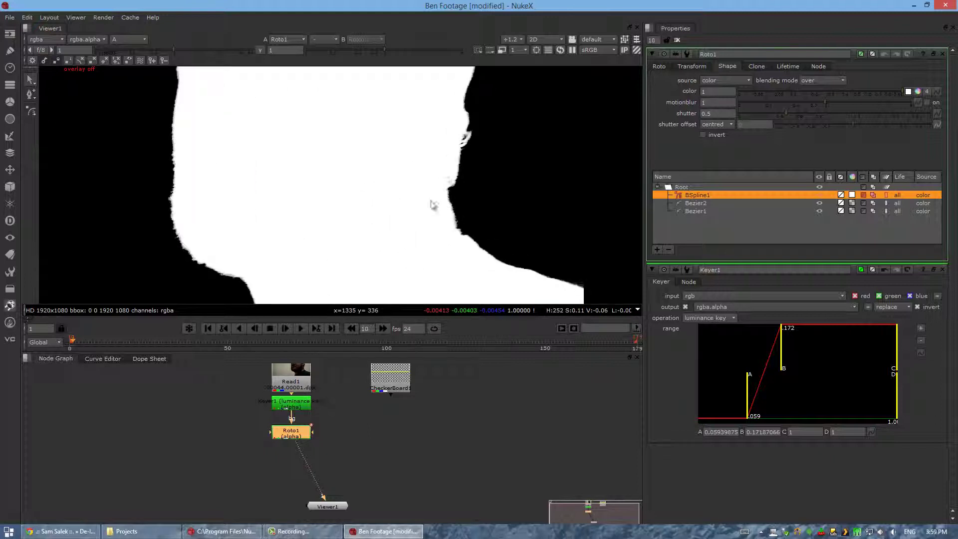
scroll(297, 204, down, 4)
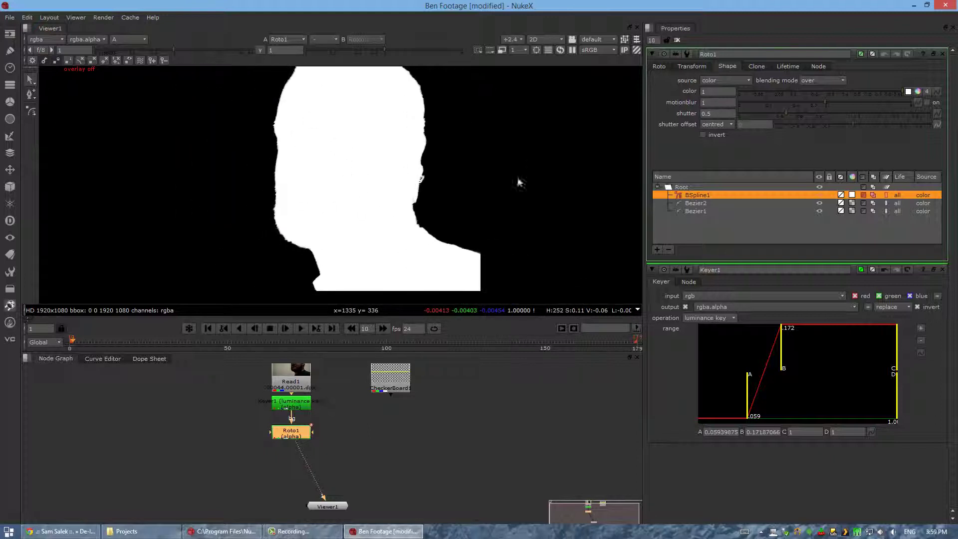
middle_drag(338, 158, 370, 170)
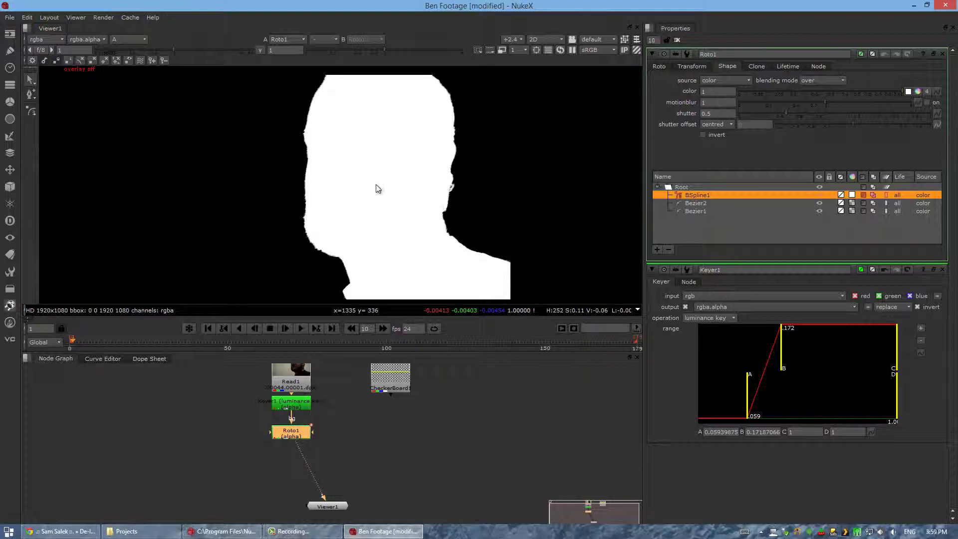
key(o)
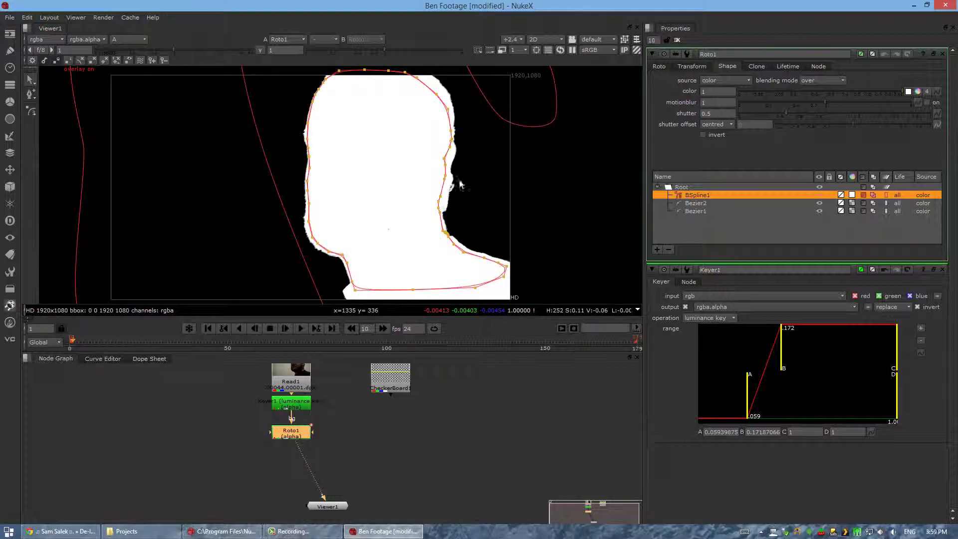
Step: Deselect the B-Spline and compare the alpha matte with the roto overlay hidden and shown
click(502, 166)
key(o)
key(o)
key(o)
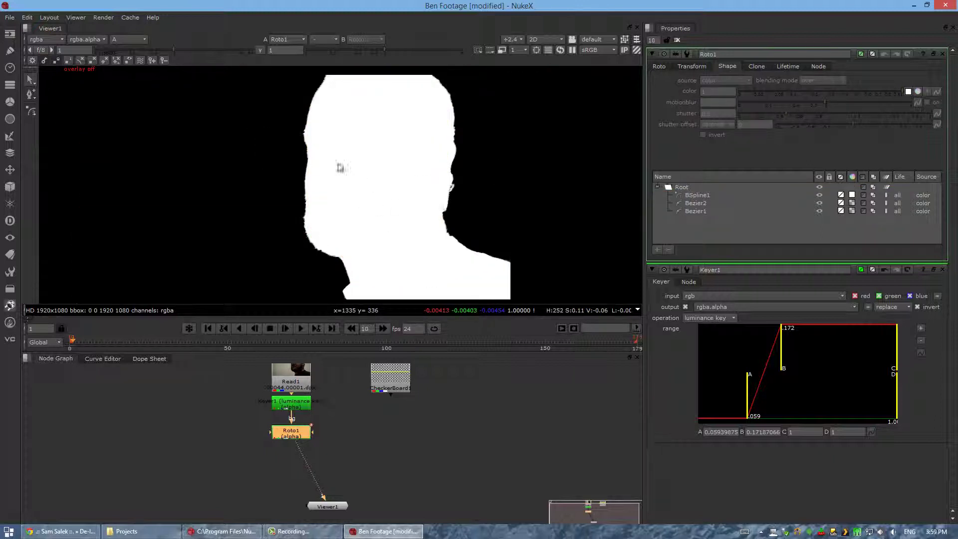
key(o)
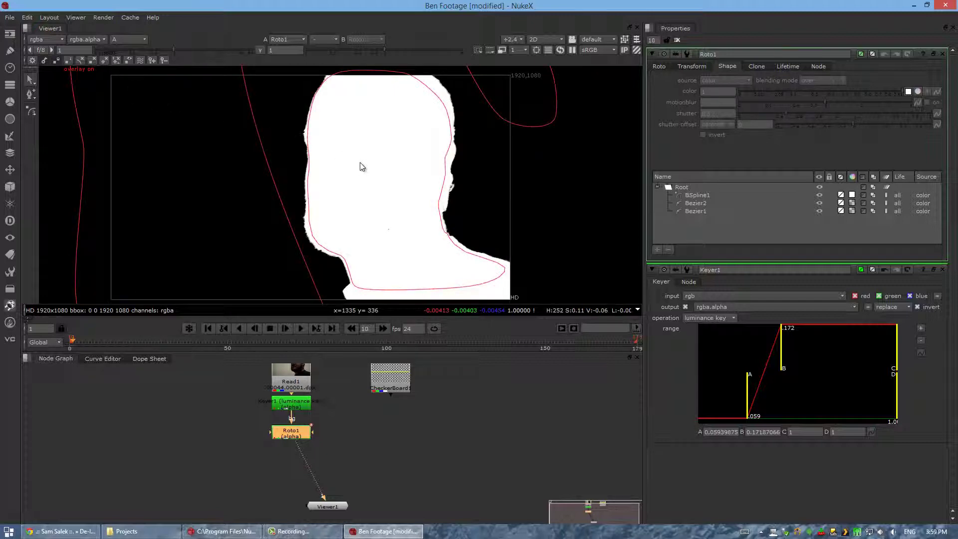
scroll(386, 165, down, 1)
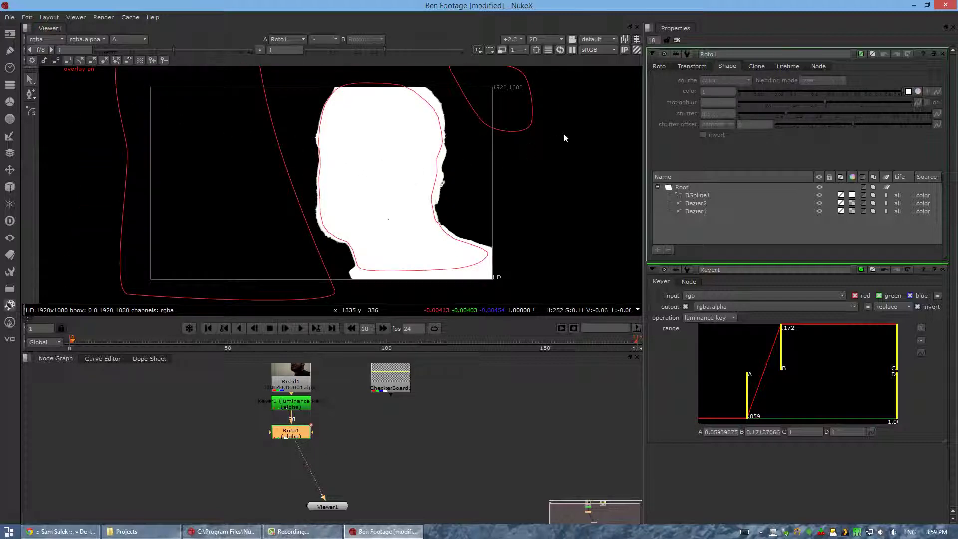
middle_drag(488, 150, 496, 148)
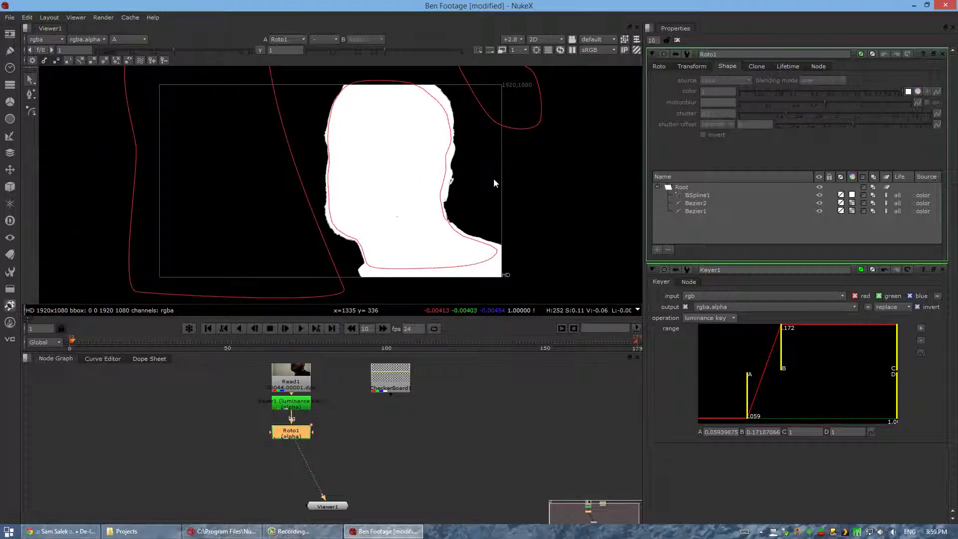
Step: Add a separate, unconnected Roto node to the node graph and delete it again
click(459, 411)
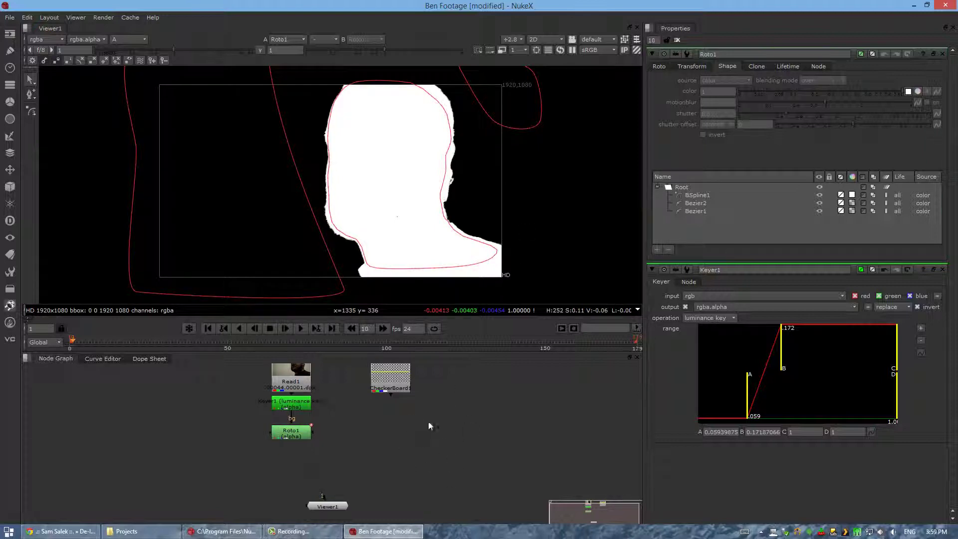
key(o)
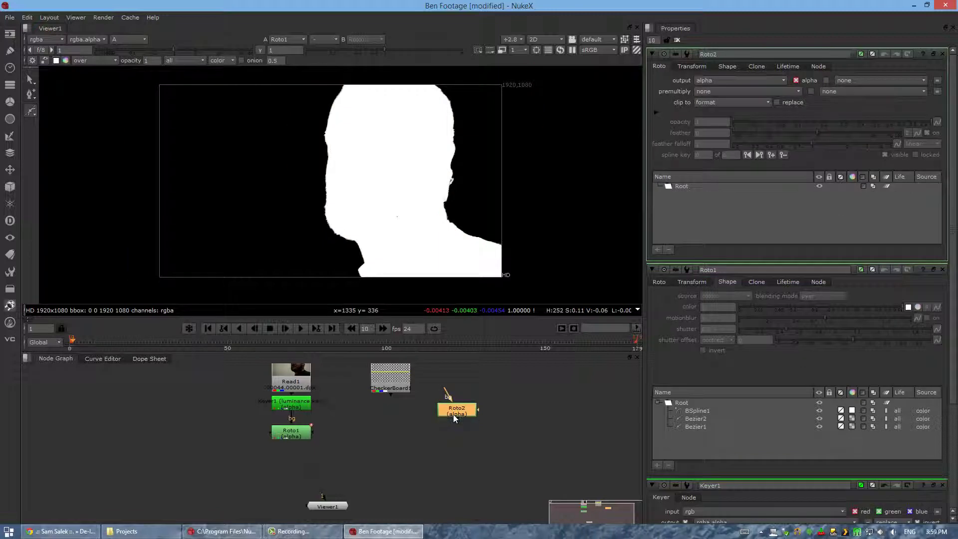
key(Delete)
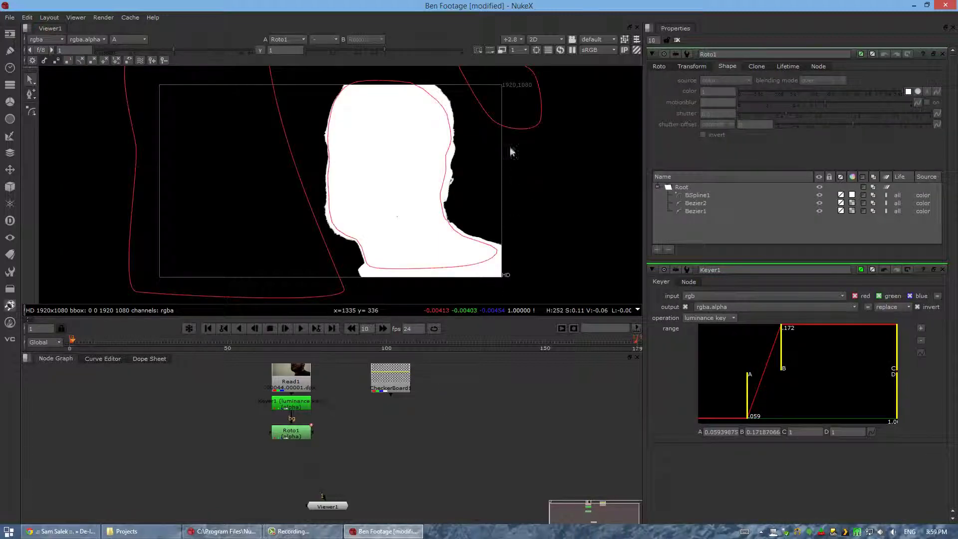
Step: Toggle the overlay of the Roto1 shapes off and on again over the matte
key(o)
key(o)
key(o)
key(o)
middle_drag(497, 138, 498, 140)
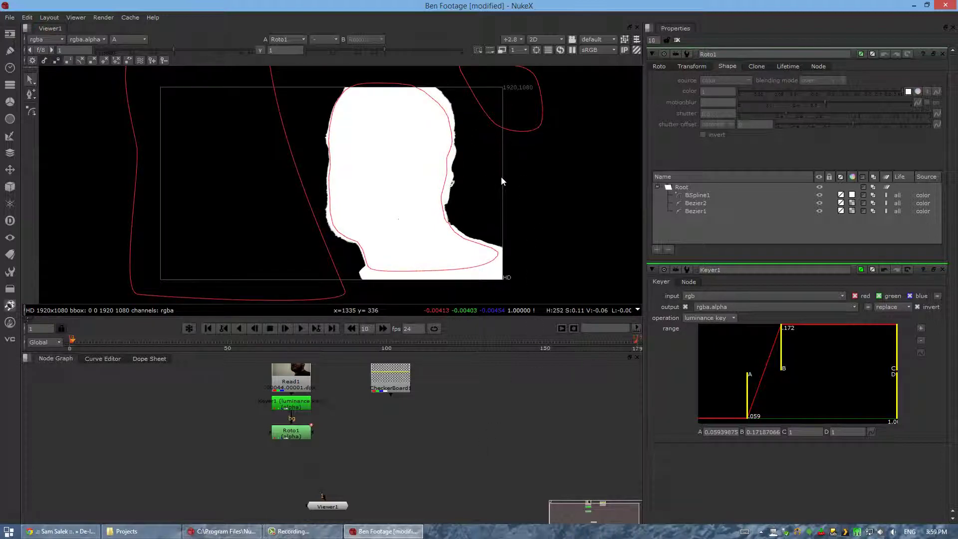
Step: Pause viewer updates and pull two B-Spline points at the back of the head out beyond the frame edge
key(p)
mouse_move(492, 183)
middle_down()
mouse_move(523, 195)
mouse_move(468, 182)
mouse_move(486, 188)
middle_up()
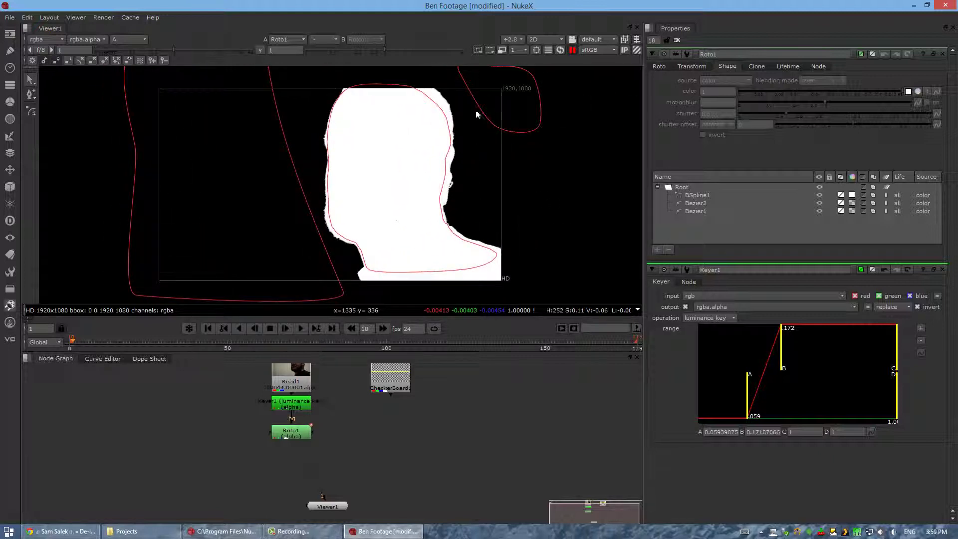
click(449, 120)
drag(448, 120, 510, 113)
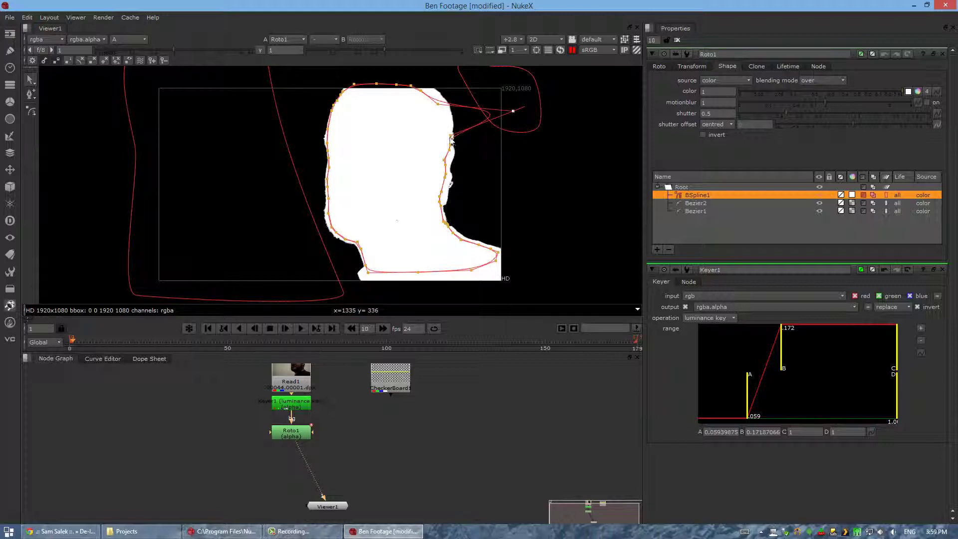
drag(451, 138, 513, 145)
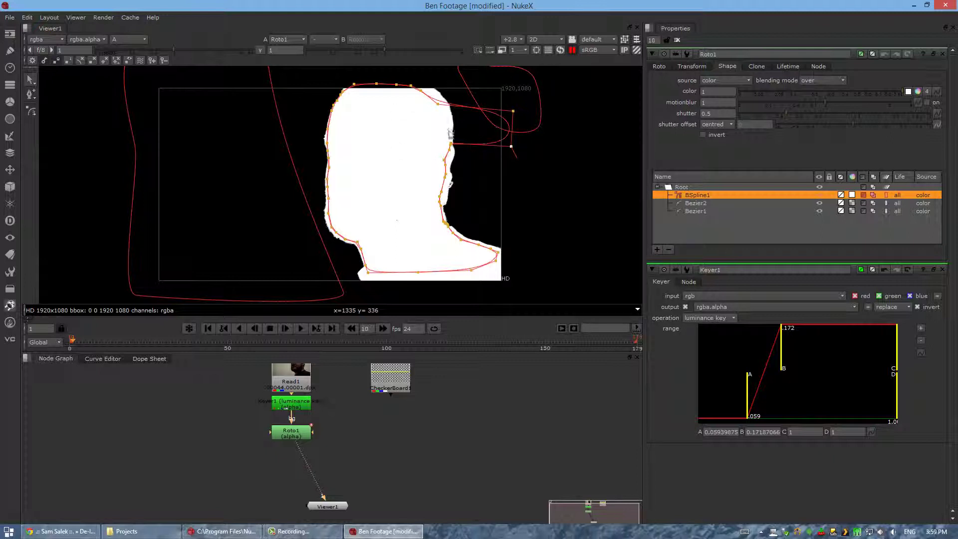
Step: Resume viewer updates and undo the B-Spline point moves
click(572, 50)
key(ctrl+z)
key(ctrl+z)
key(ctrl+z)
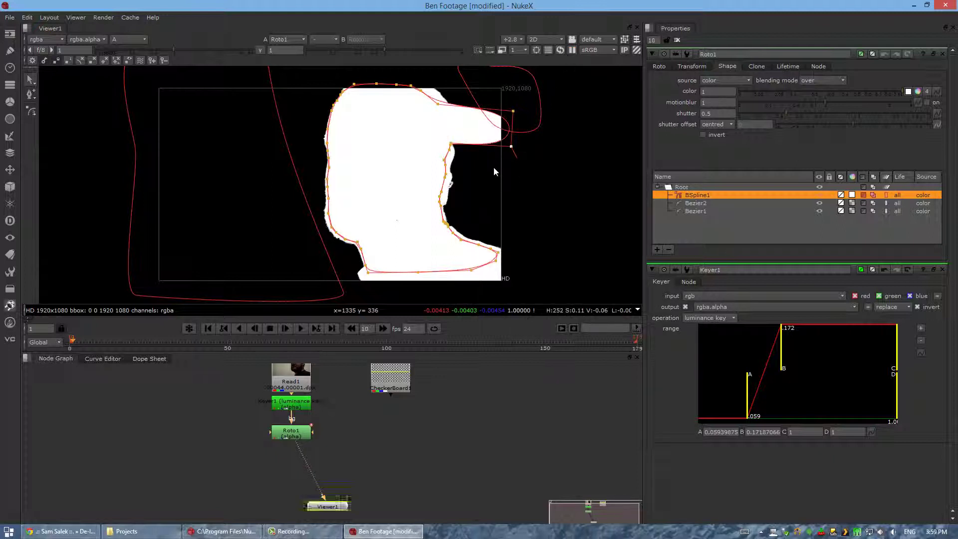
Step: Add an unconnected RotoPaint node to the node graph and delete it again
middle_drag(498, 258, 504, 202)
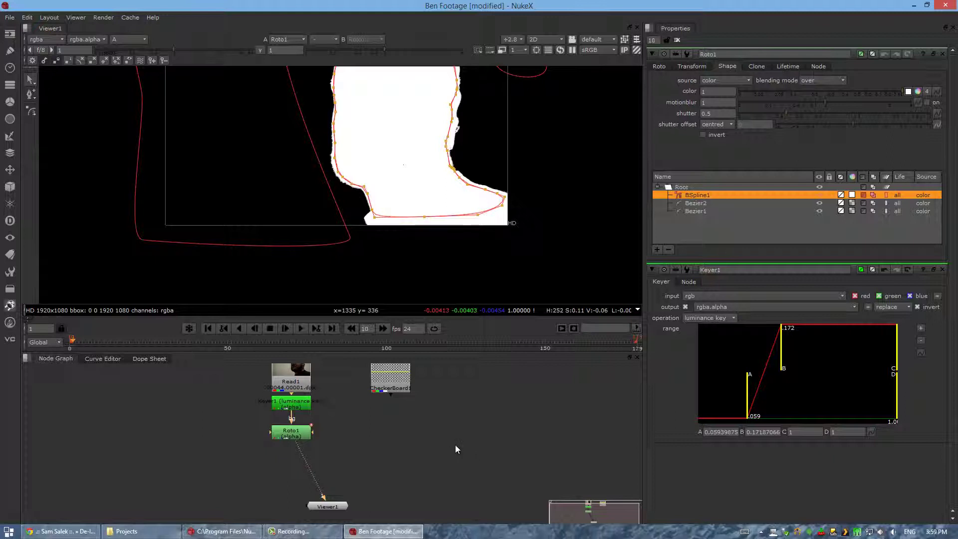
key(p)
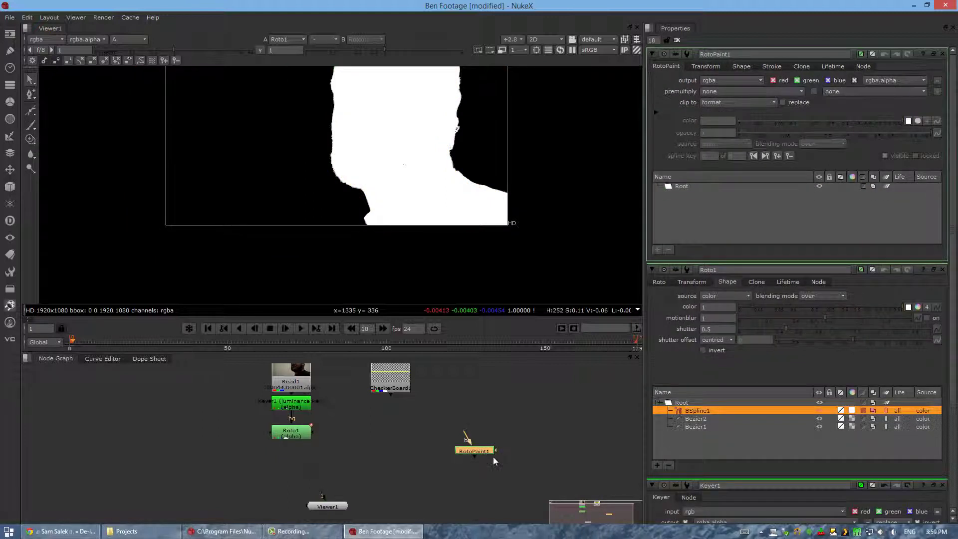
key(Delete)
middle_drag(487, 210, 477, 245)
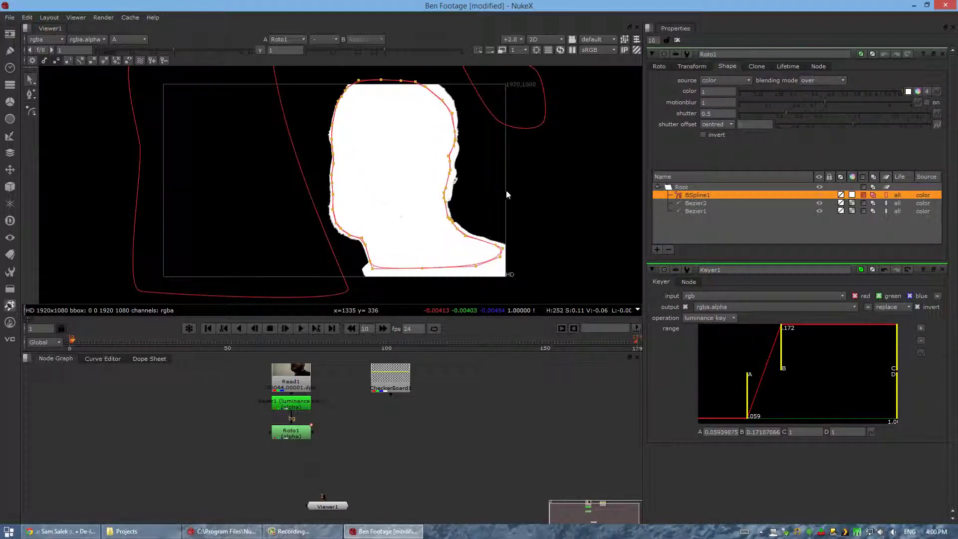
Step: Deselect the B-Spline and show the Roto1 output in the viewer
click(522, 205)
click(291, 429)
key(1)
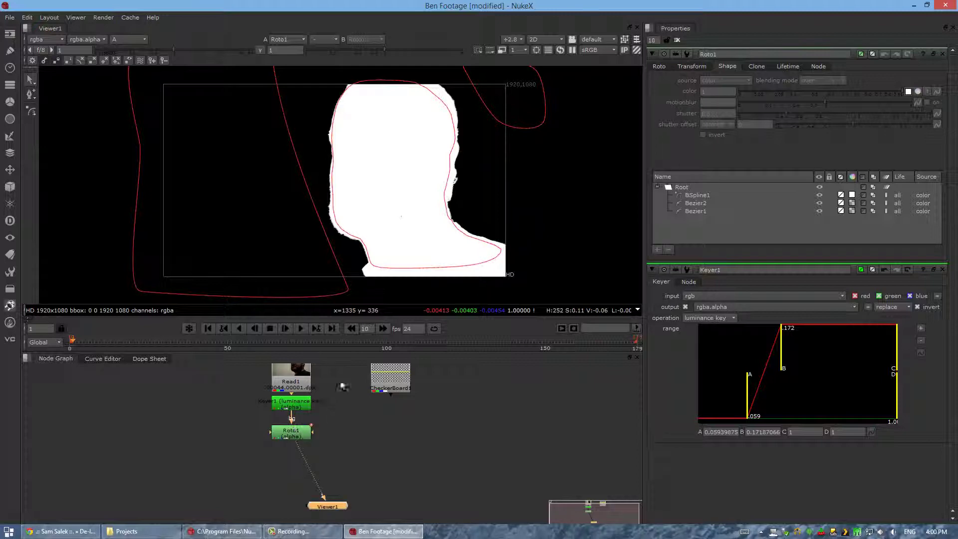
Step: Compare the man's RGB image with the alpha matte around face, neck and shoulders, hiding the roto overlay
key(a)
scroll(428, 155, up, 2)
scroll(391, 161, down, 2)
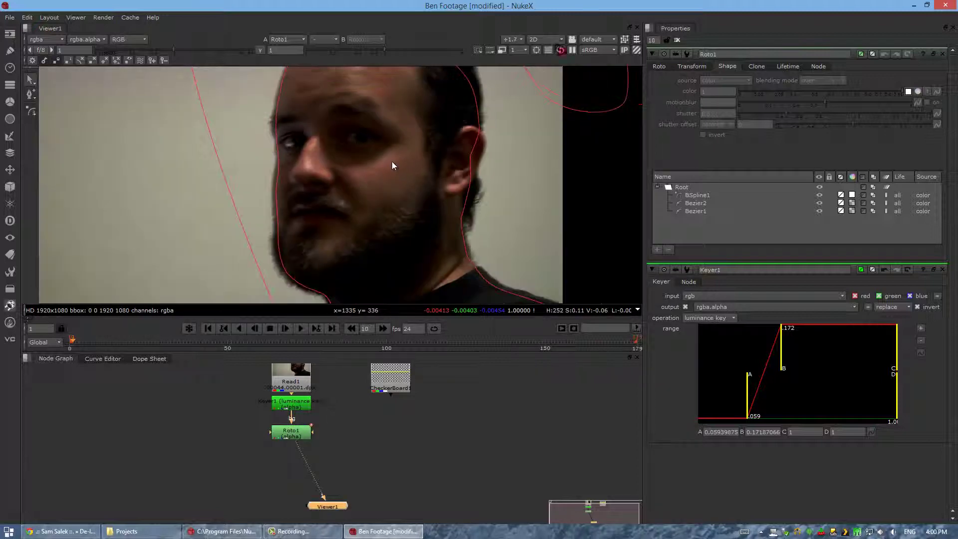
middle_drag(423, 159, 409, 79)
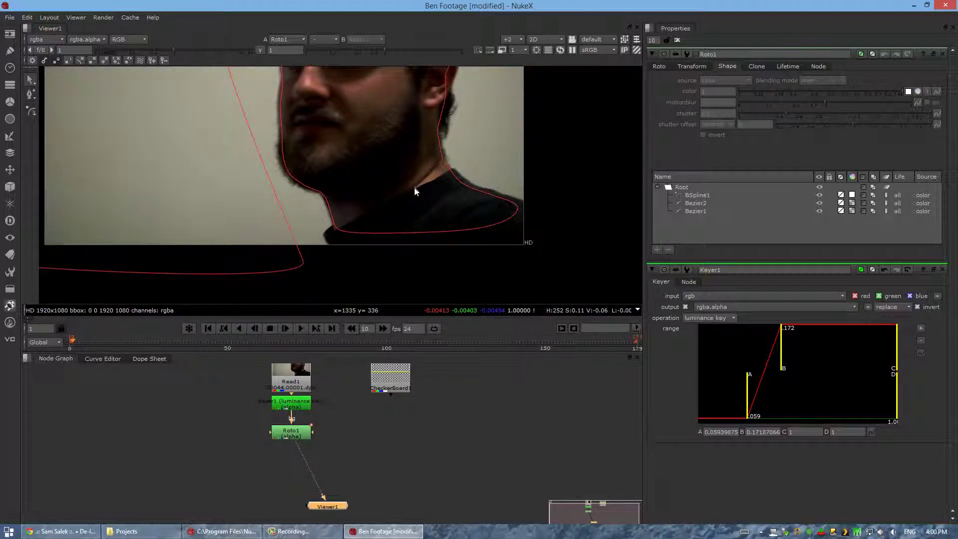
key(a)
scroll(412, 169, down, 1)
middle_drag(409, 180, 418, 234)
key(o)
scroll(431, 180, down, 2)
scroll(432, 179, up, 2)
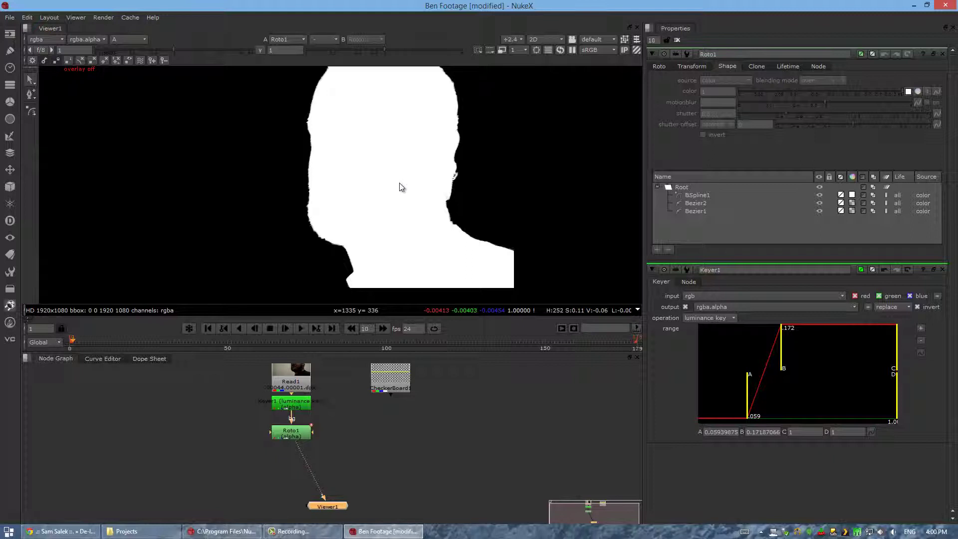
key(a)
Step: Reposition the CheckerBoard node beside the Read node in the node graph
middle_drag(399, 461, 410, 480)
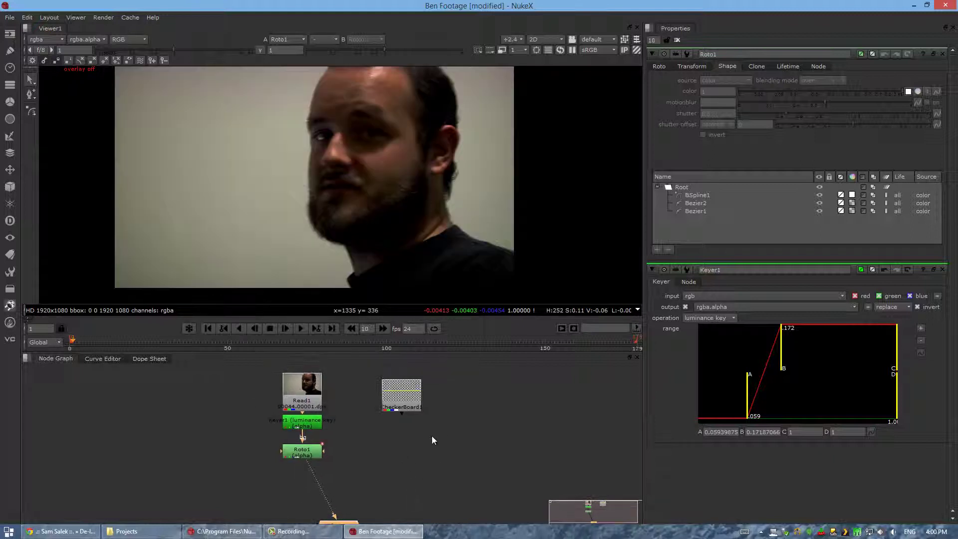
drag(401, 396, 392, 391)
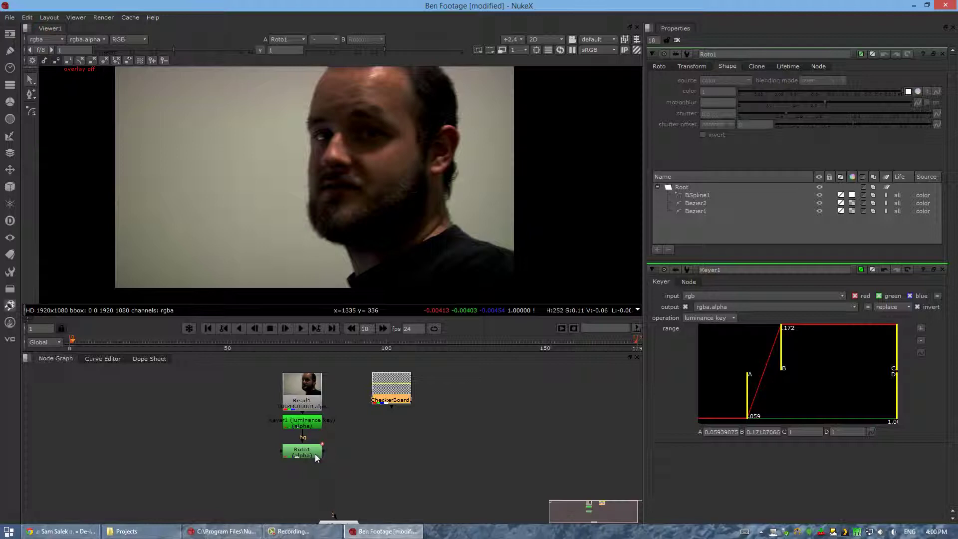
click(316, 453)
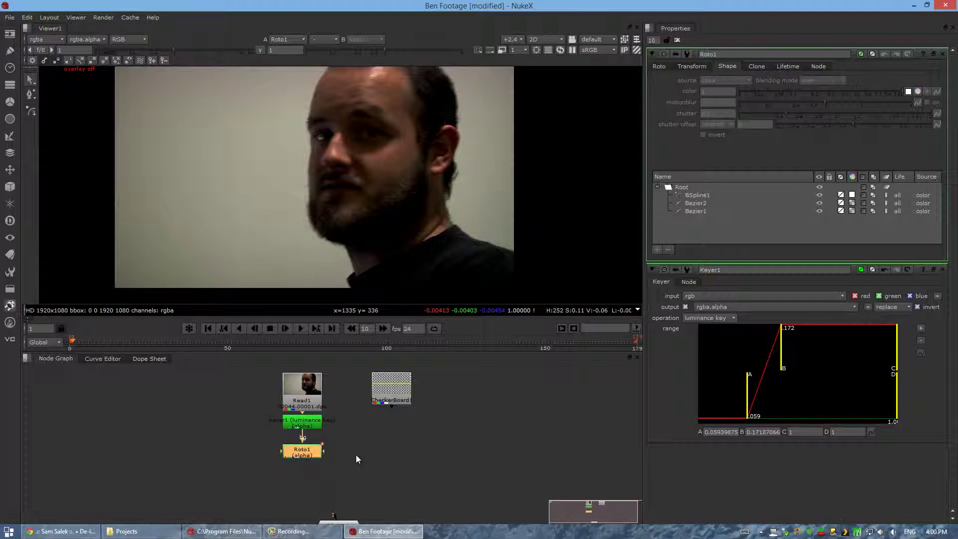
middle_drag(356, 455, 344, 455)
drag(372, 398, 376, 399)
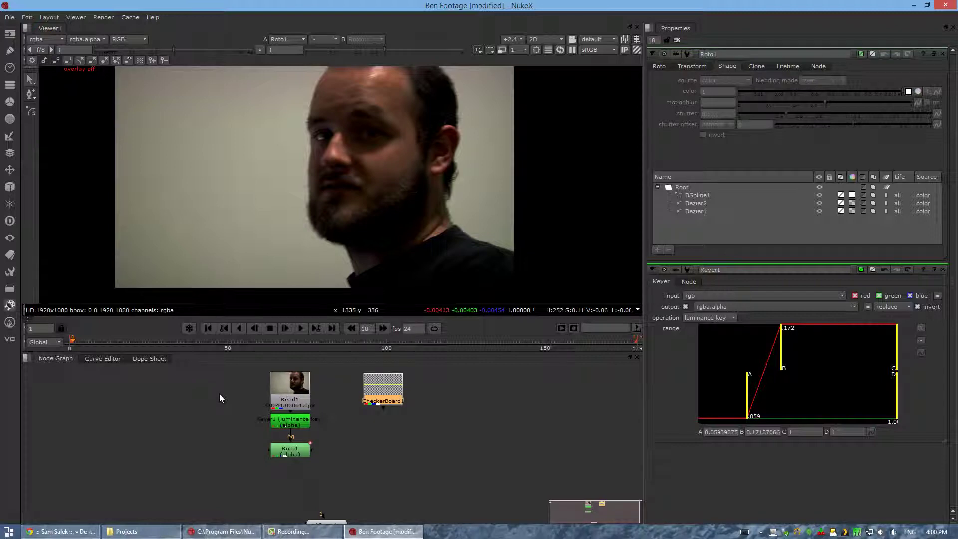
Step: Add a Premult node after Roto1 to multiply the RGB by the alpha
click(289, 453)
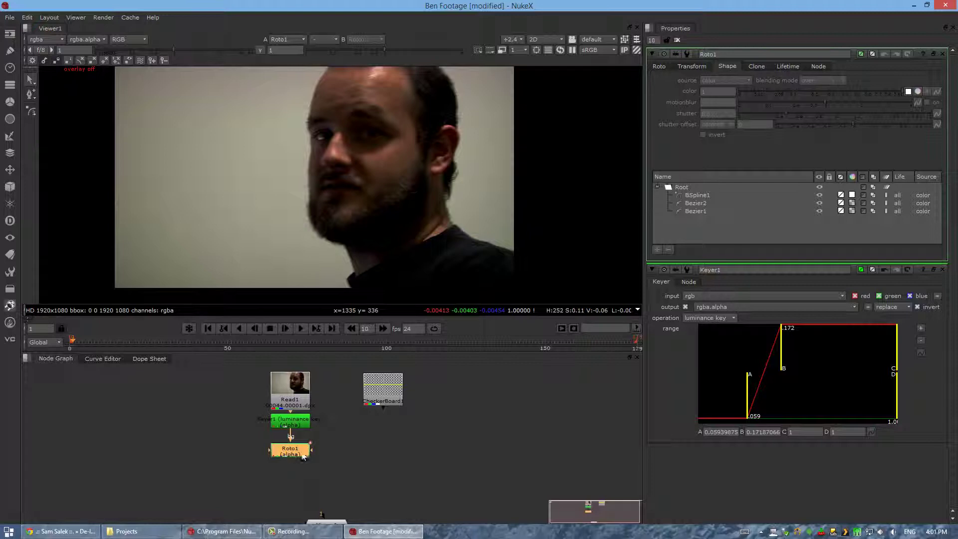
key(Tab)
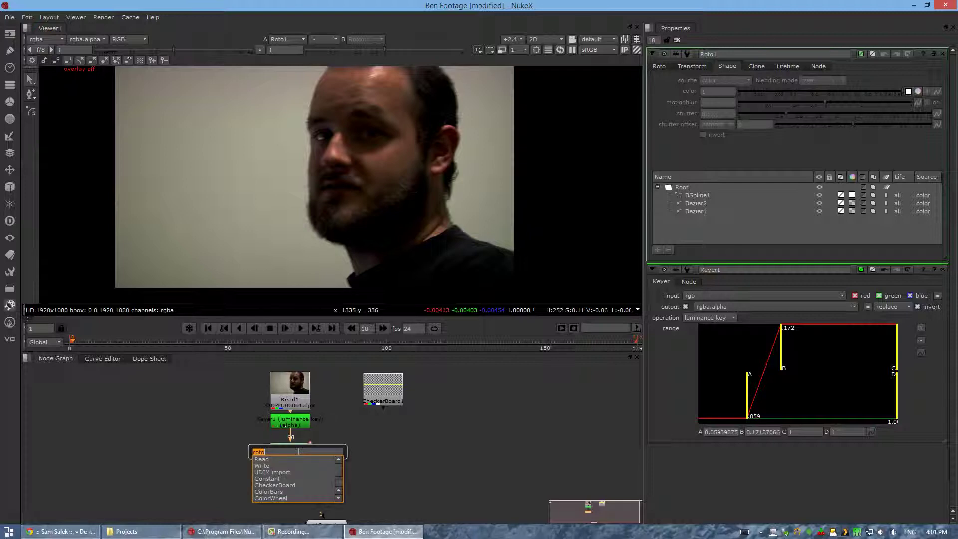
text(prem)
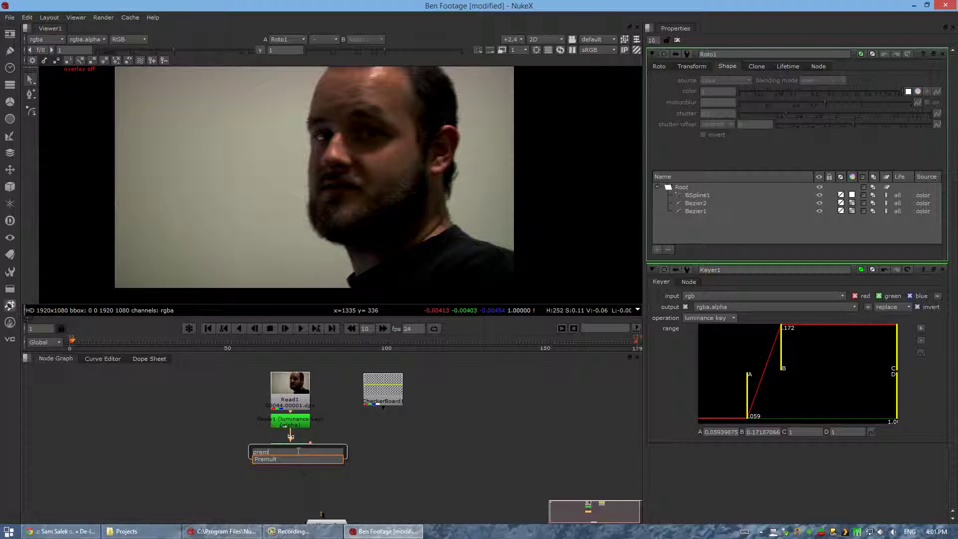
click(272, 458)
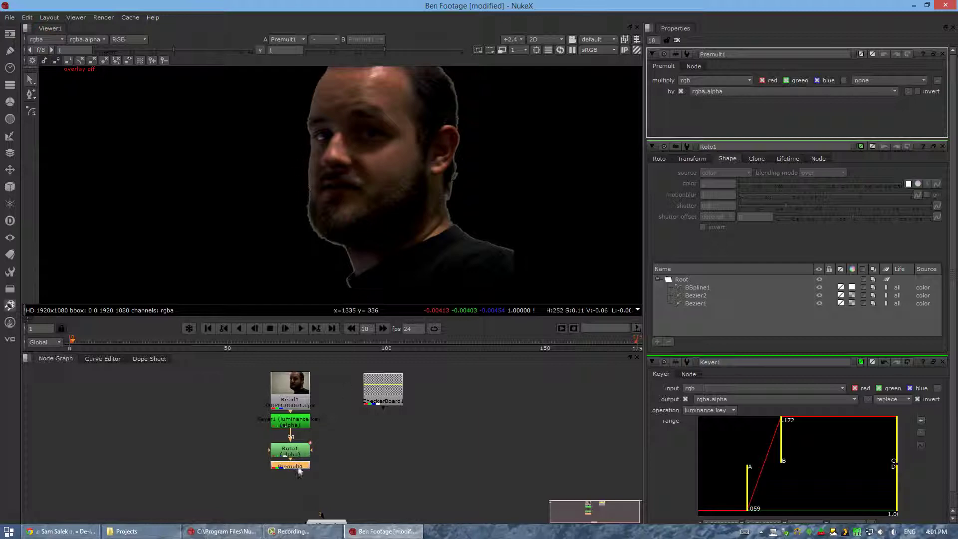
Step: Compare the premultiplied RGB image with its alpha channel in the viewer
key(a)
key(a)
key(a)
key(a)
key(a)
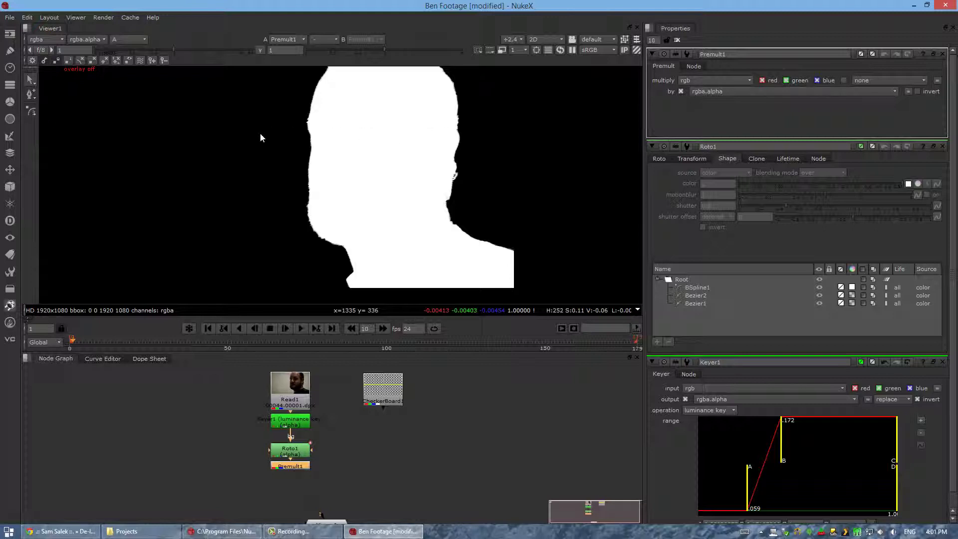
key(a)
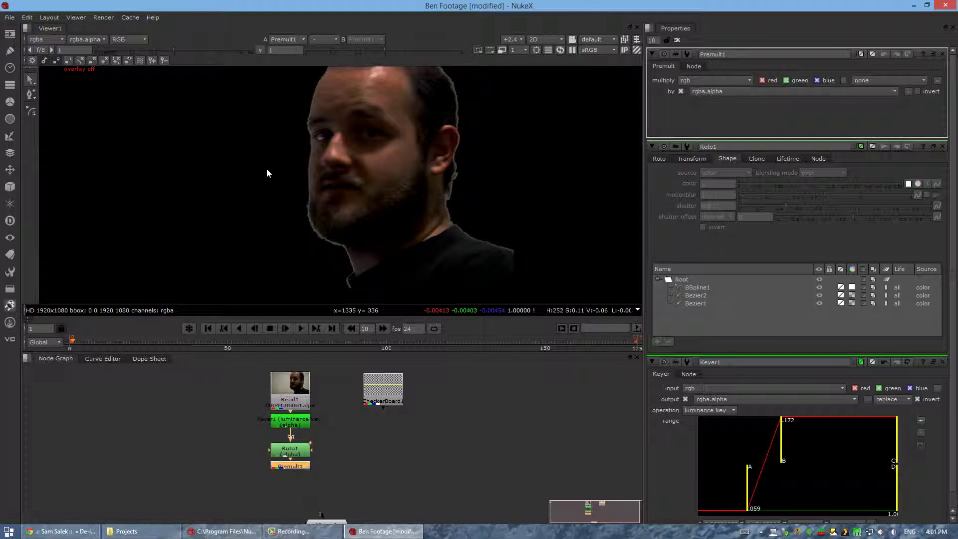
key(a)
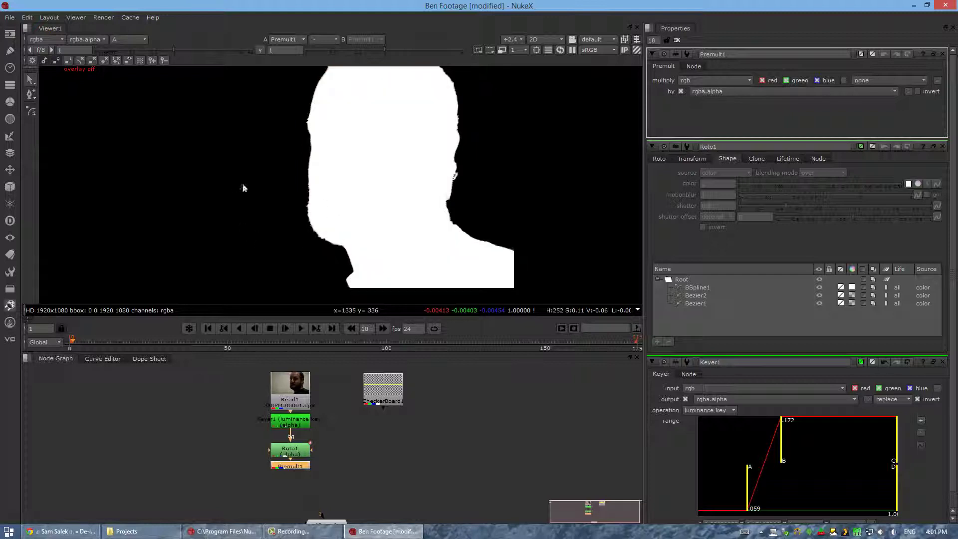
key(a)
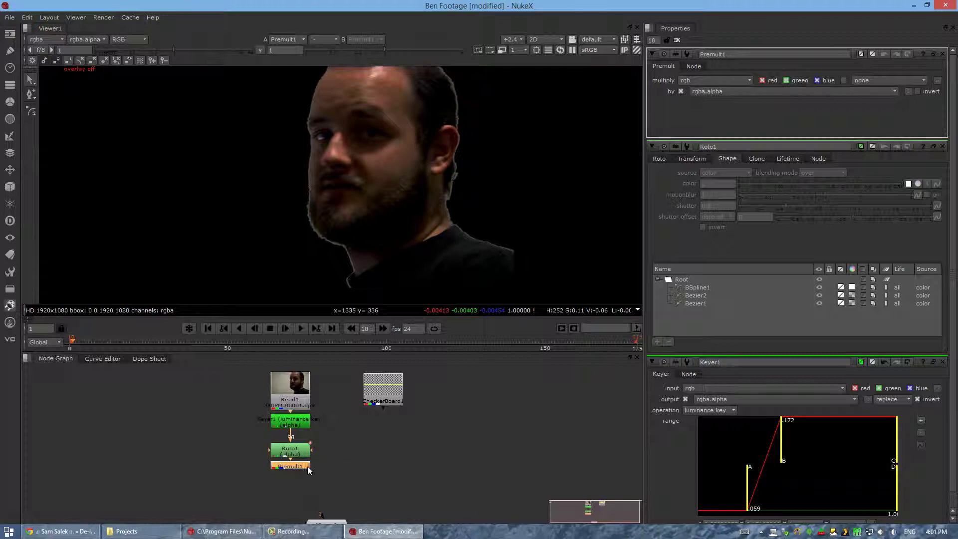
Step: Merge the Premult1 output over the CheckerBoard and compare the composite with Premult1 disabled and enabled
key(m)
drag(359, 466, 381, 409)
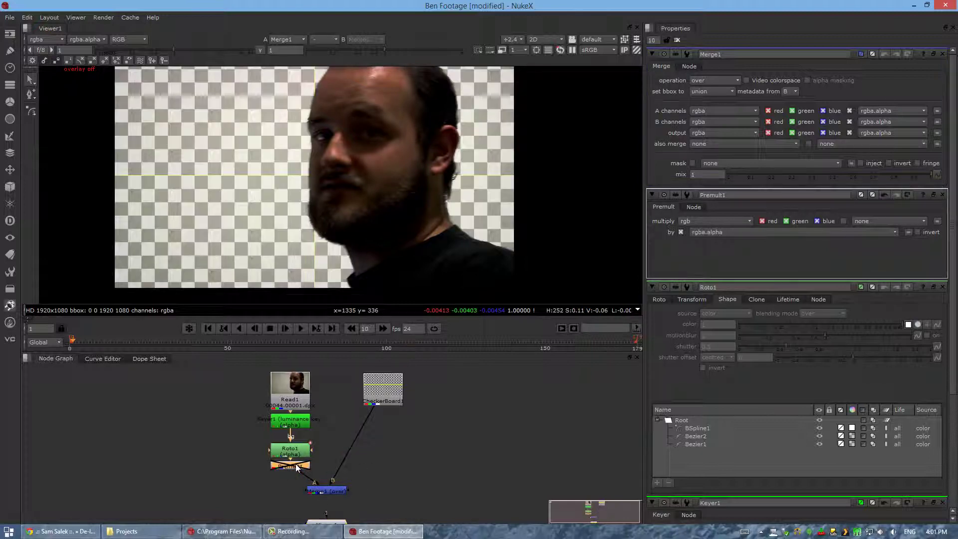
key(d)
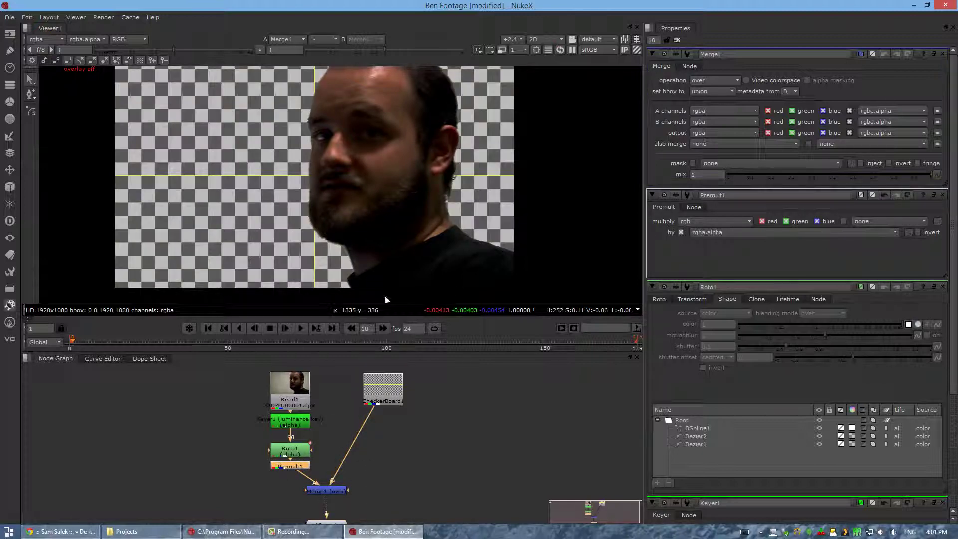
Step: Replace the existing Merge node with a new Merge node fed by Premult1
key(Delete)
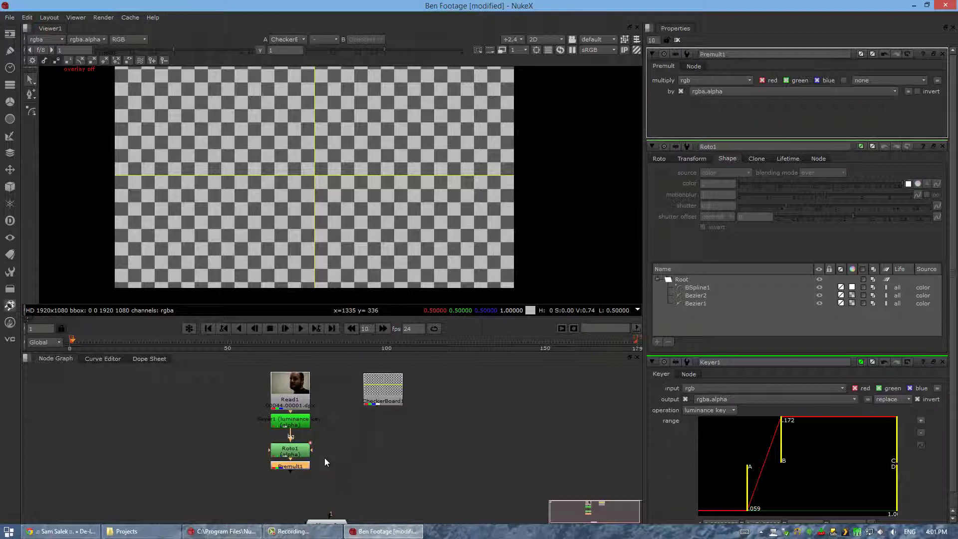
key(m)
drag(342, 466, 322, 482)
click(390, 480)
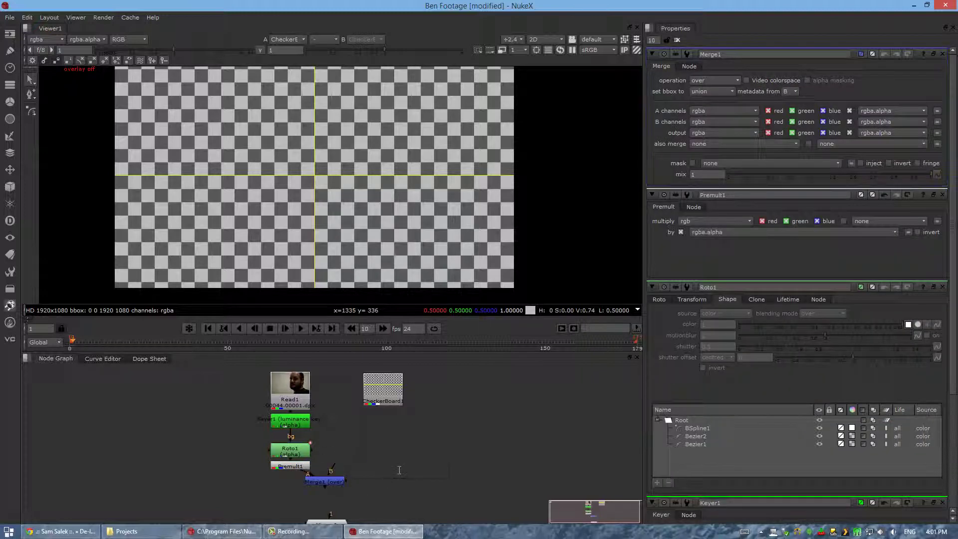
Step: Add a second, unconnected Merge node through the node search, and delete both Merge nodes from the graph
key(Tab)
text(merge)
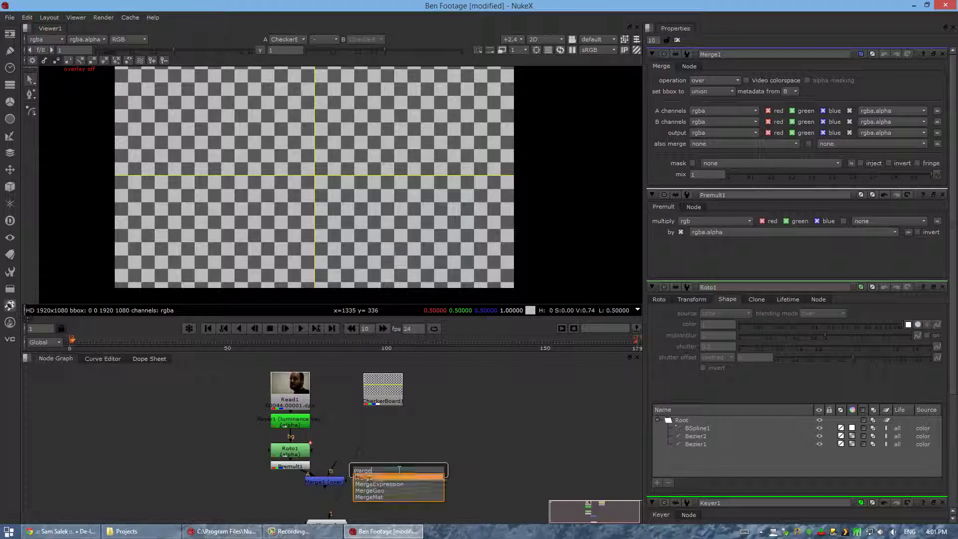
key(Return)
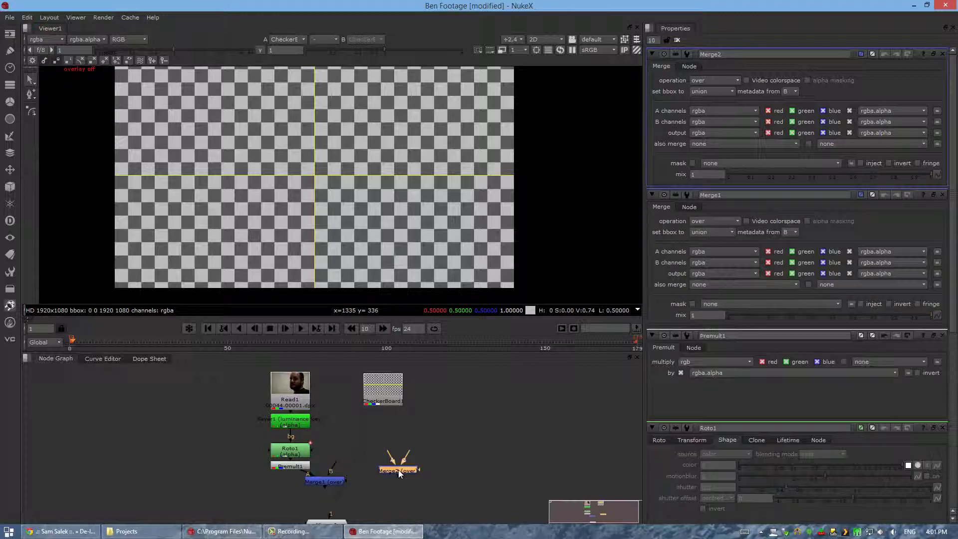
key(Delete)
click(331, 480)
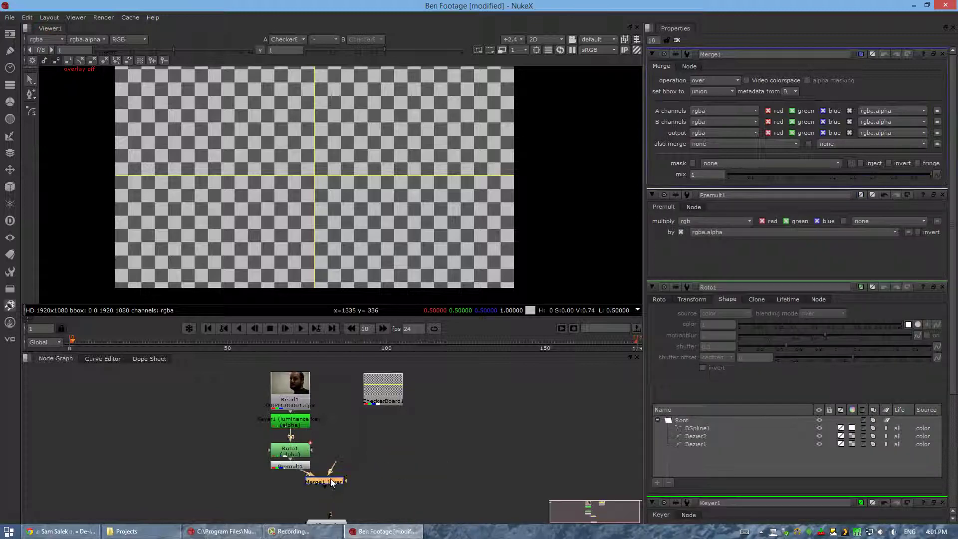
key(Delete)
Step: Add a Merge node below the CheckerBoard, with its B input on the CheckerBoard and its A input on Premult1
drag(378, 391, 374, 394)
click(315, 493)
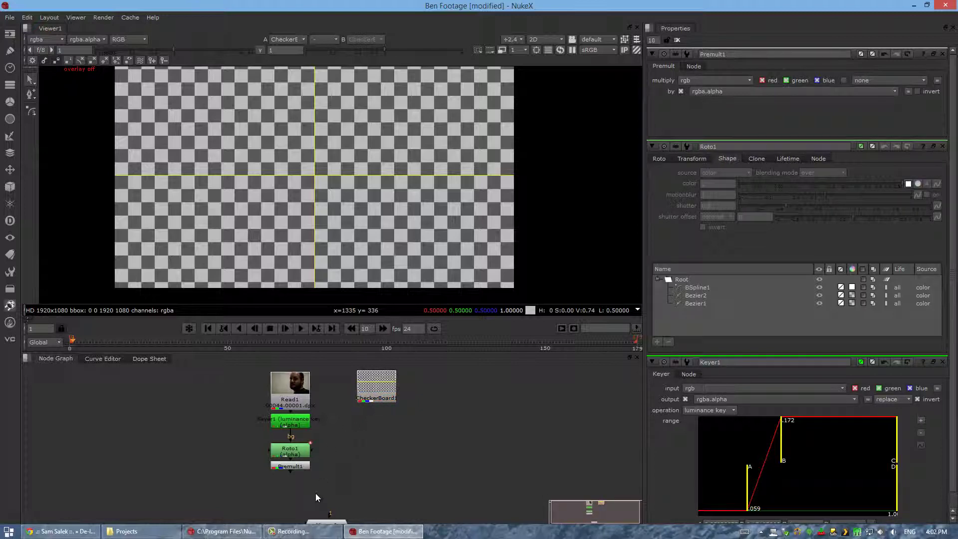
key(m)
drag(322, 494, 383, 487)
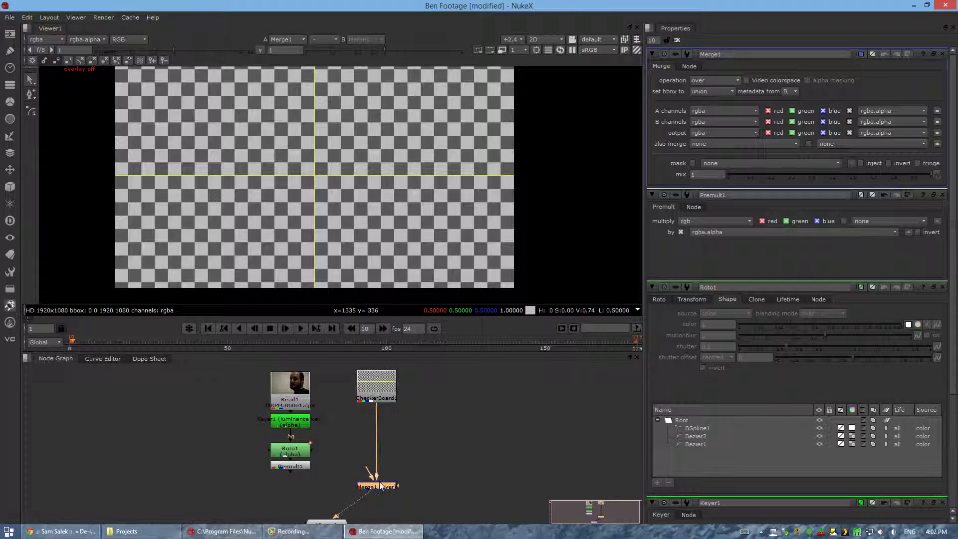
click(378, 382)
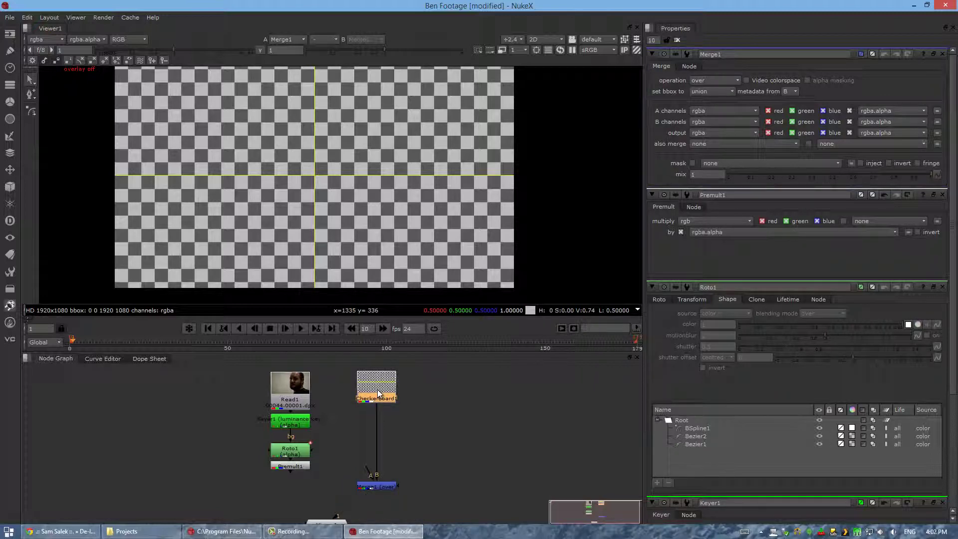
drag(369, 472, 307, 470)
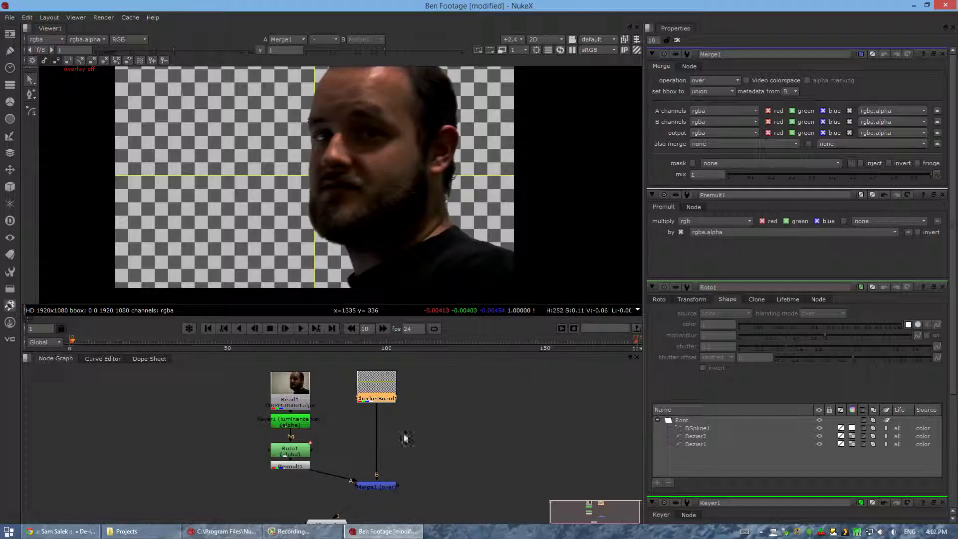
Step: Move the Viewer node directly beneath the Merge node in the node graph
scroll(441, 458, down, 2)
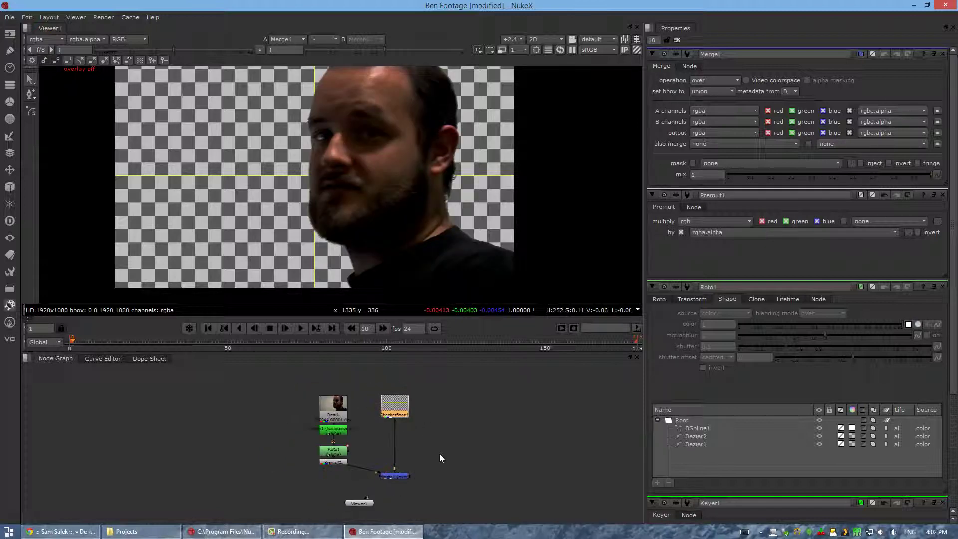
scroll(441, 458, down, 2)
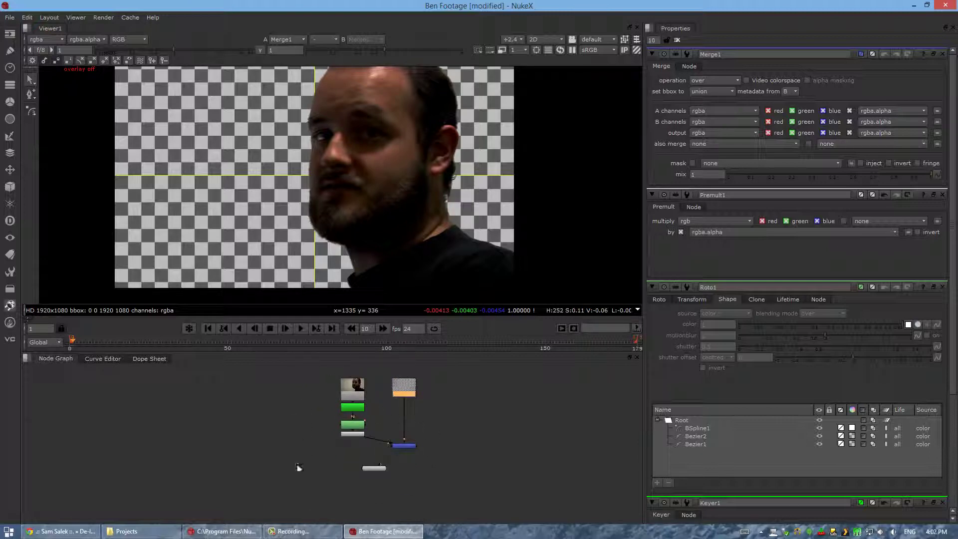
click(383, 481)
drag(376, 469, 394, 490)
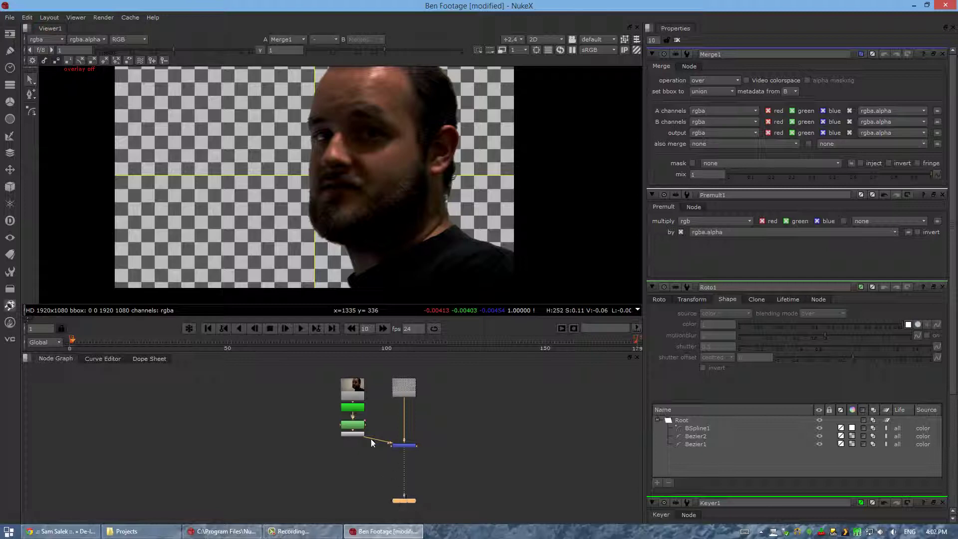
Step: Compare the Roto1, Premult1, CheckerBoard1 and Merge1 outputs in turn in the viewer
scroll(371, 441, up, 4)
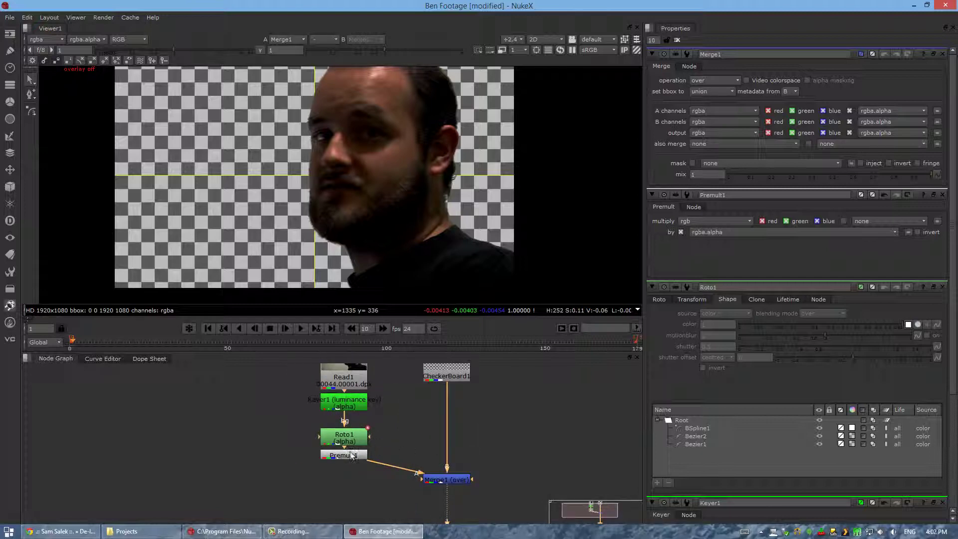
ctrl+shift+click(345, 437)
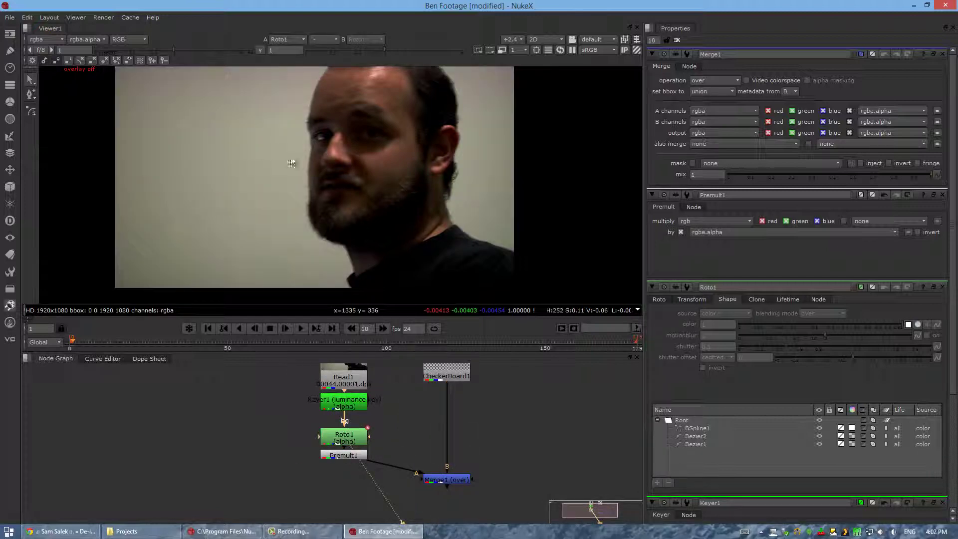
click(339, 455)
key(1)
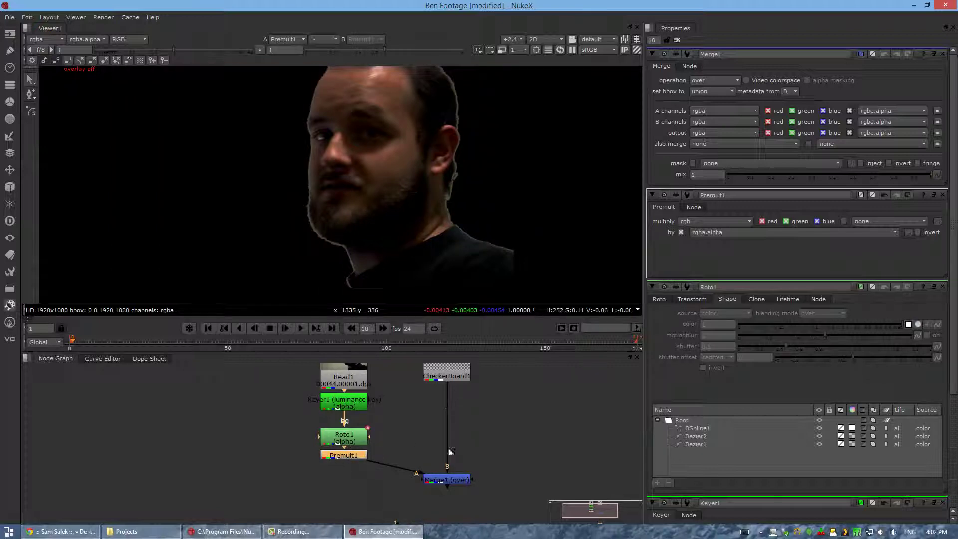
click(452, 481)
key(1)
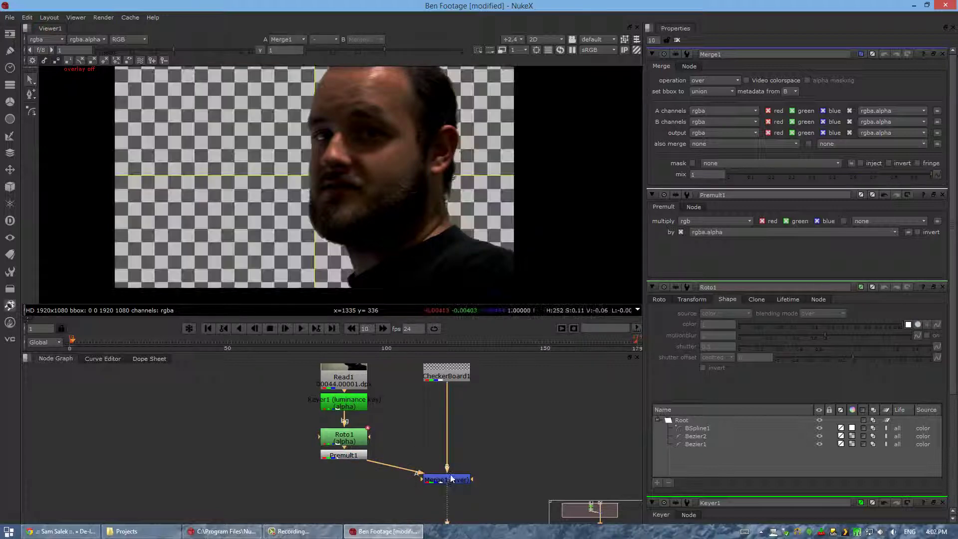
click(455, 376)
key(1)
click(455, 479)
key(1)
Step: Advance the composite to frame 2 and examine the matte edge around the man's neck and hair
scroll(432, 224, down, 2)
scroll(406, 196, up, 2)
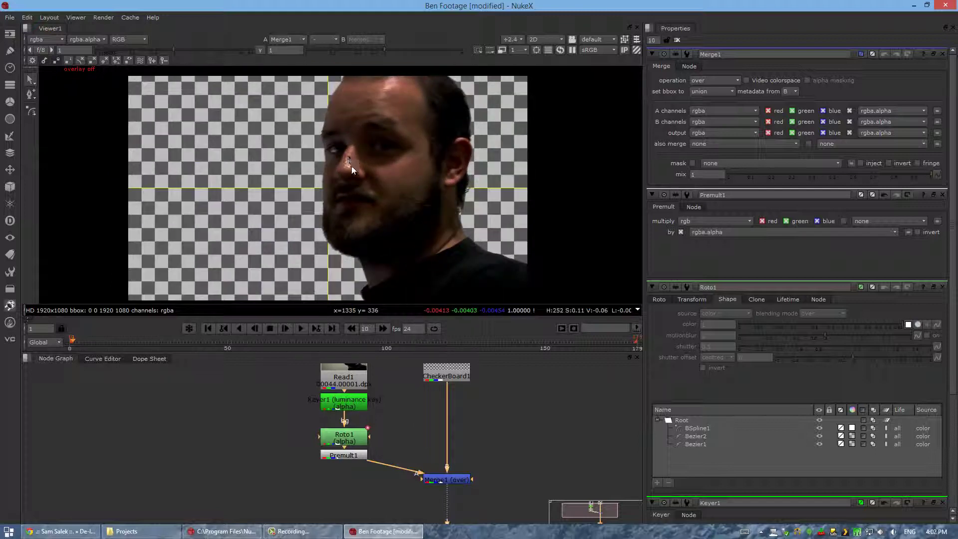
scroll(351, 167, down, 1)
click(285, 329)
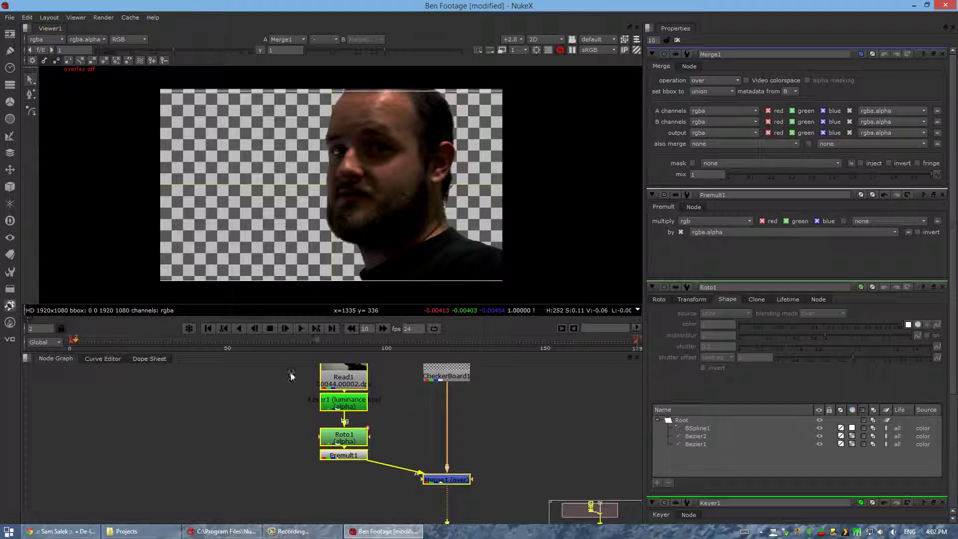
click(266, 403)
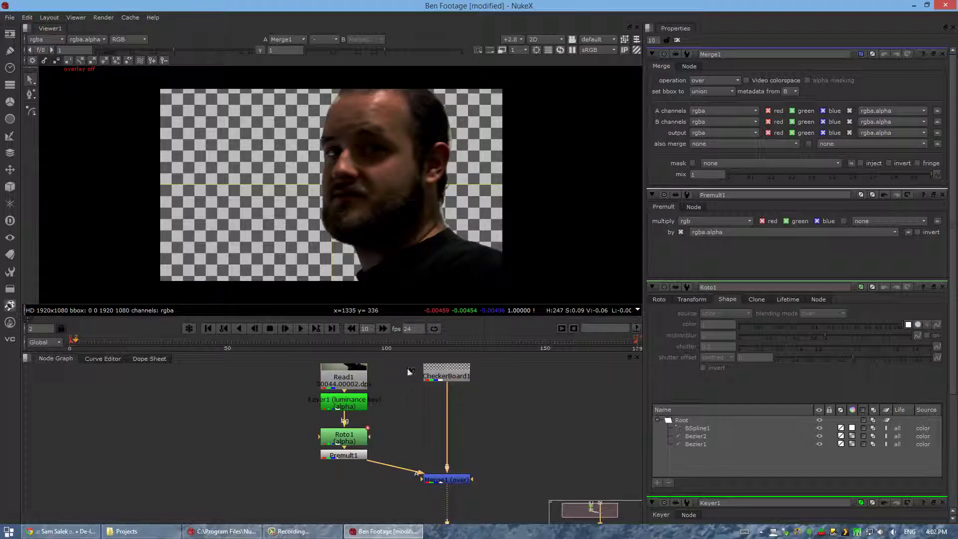
scroll(446, 209, up, 6)
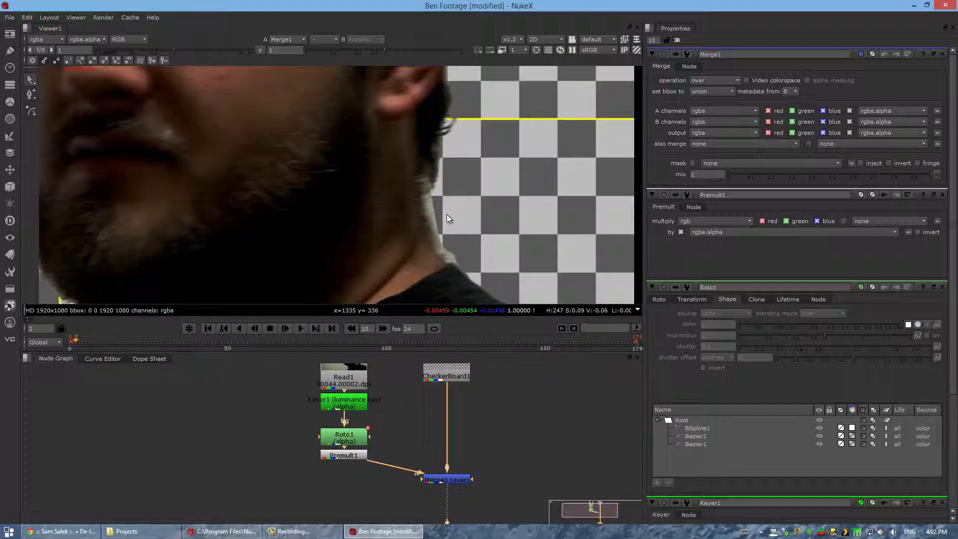
scroll(449, 218, down, 2)
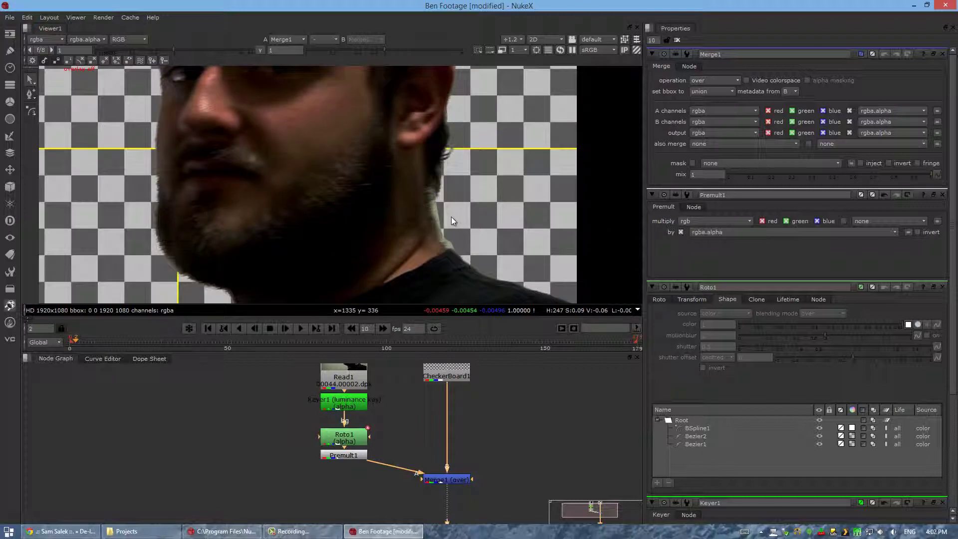
Step: Step through the following frames to check the static roto shapes against the moving head, and return to frame 1
key(Right)
key(Right)
key(Right)
key(Right)
key(Right)
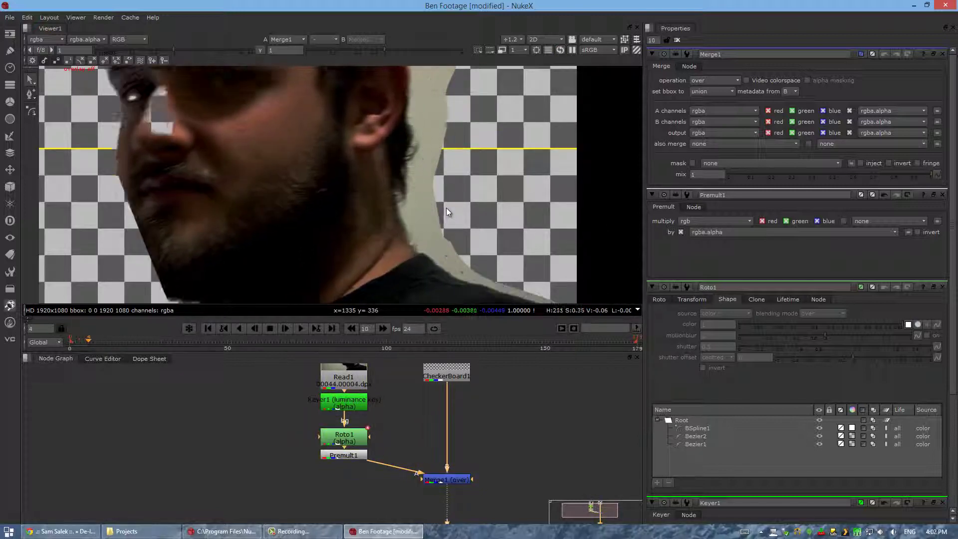
scroll(446, 208, down, 3)
key(Left)
scroll(425, 142, down, 3)
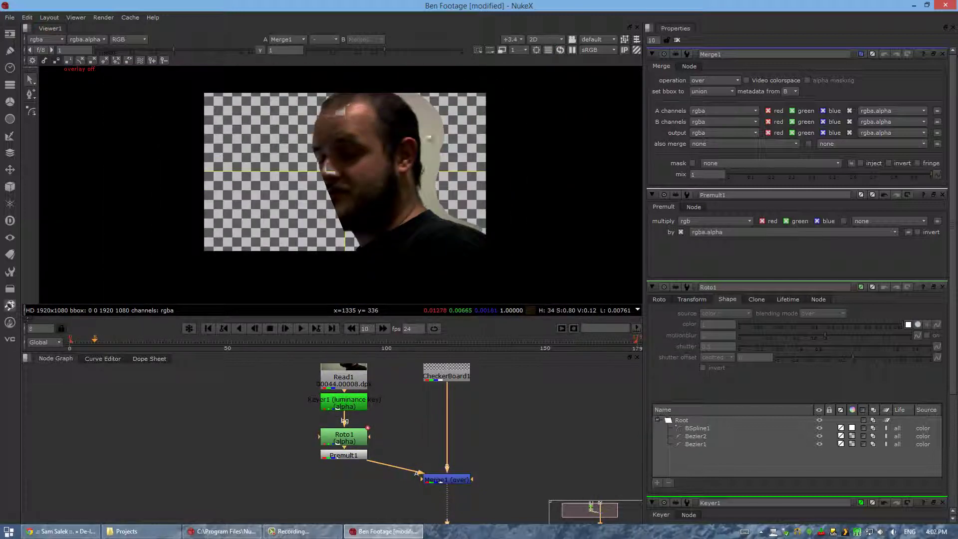
key(Left)
key(Left)
key(Left)
key(Left)
key(Left)
key(Left)
scroll(421, 200, up, 3)
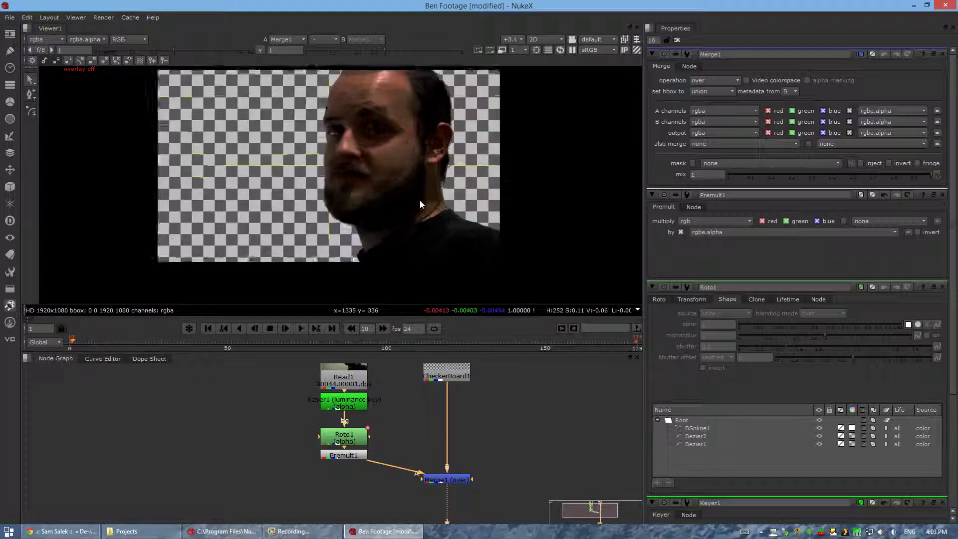
scroll(421, 200, down, 2)
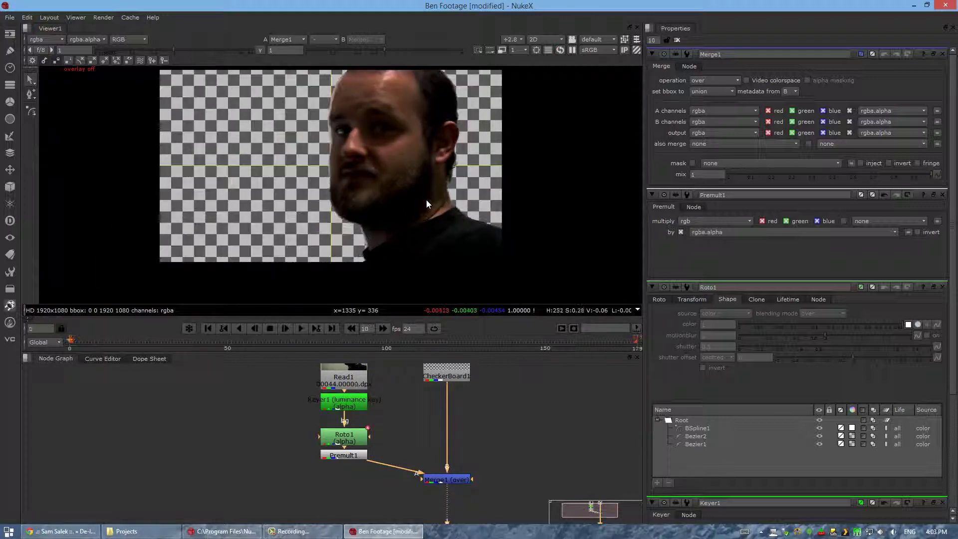
key(Right)
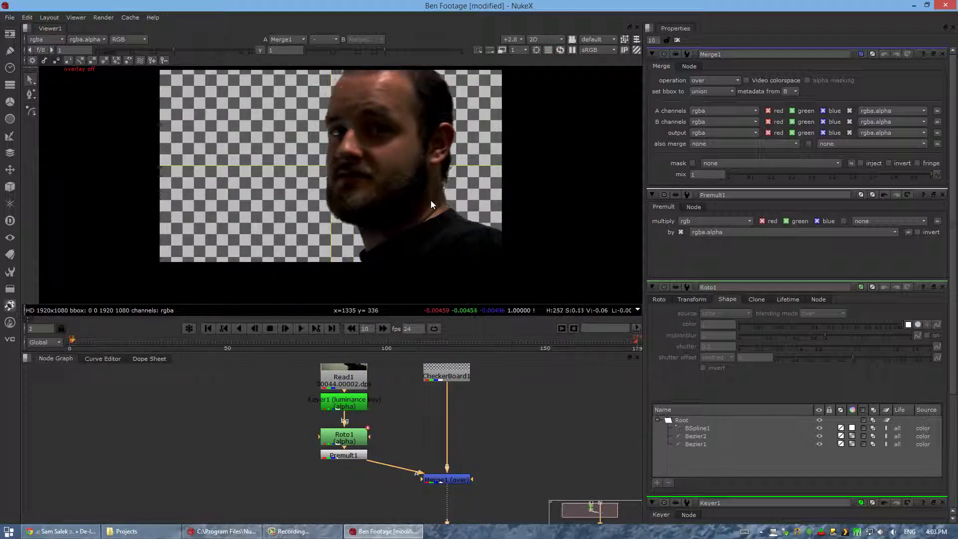
scroll(435, 199, down, 1)
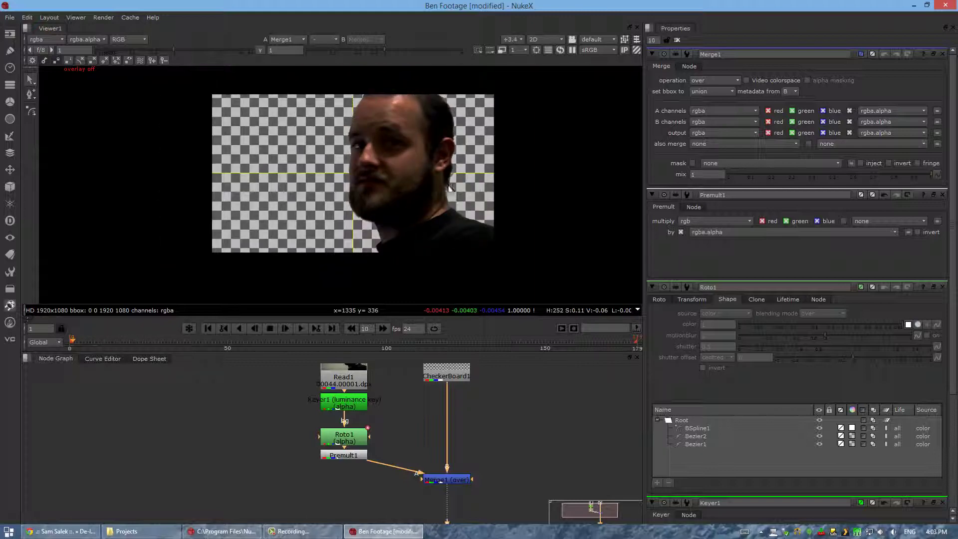
Step: Turn the viewer overlay on and close all open node property panels
key(o)
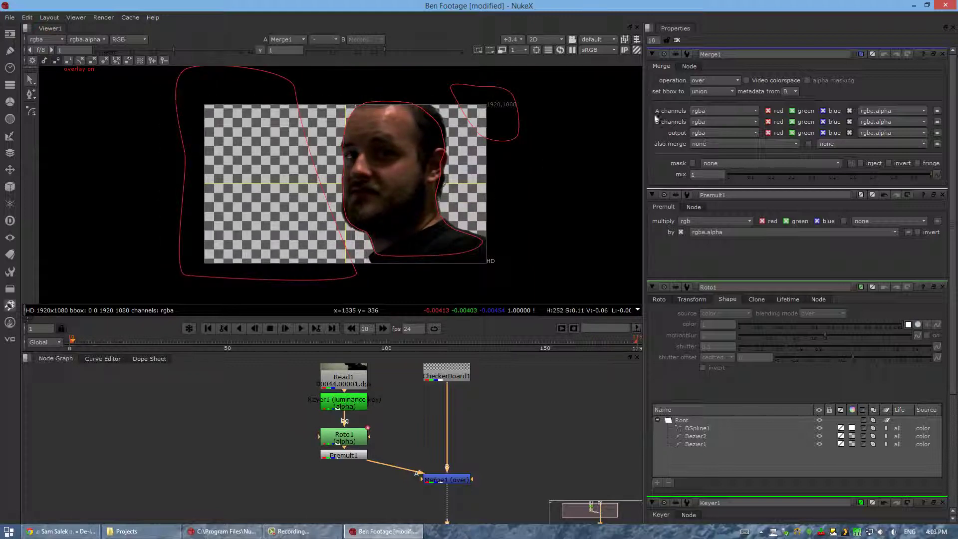
click(677, 39)
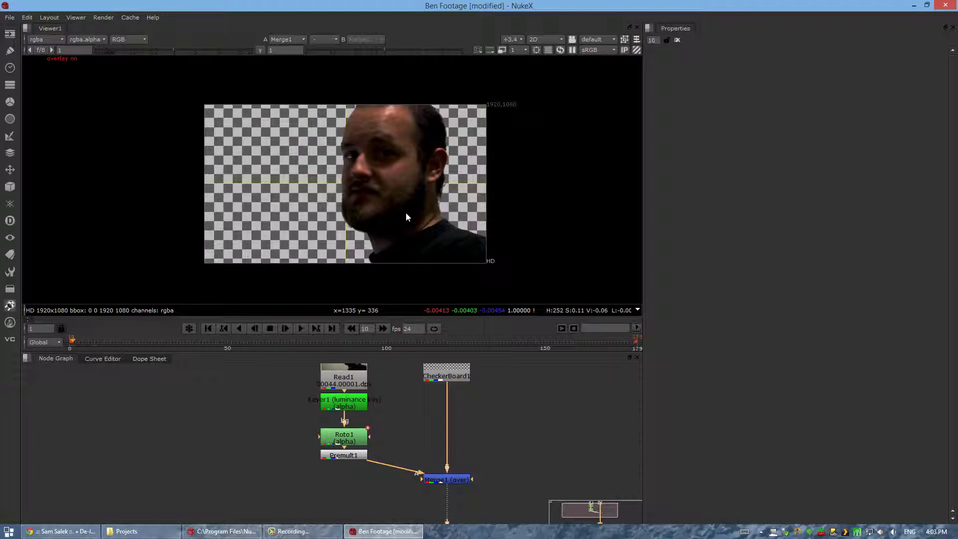
scroll(424, 178, up, 2)
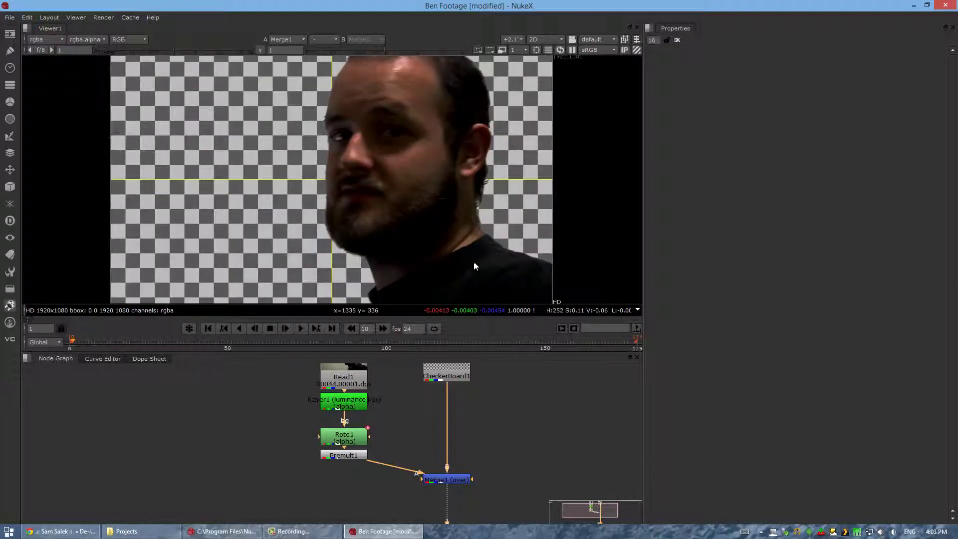
scroll(470, 223, down, 1)
scroll(497, 450, down, 4)
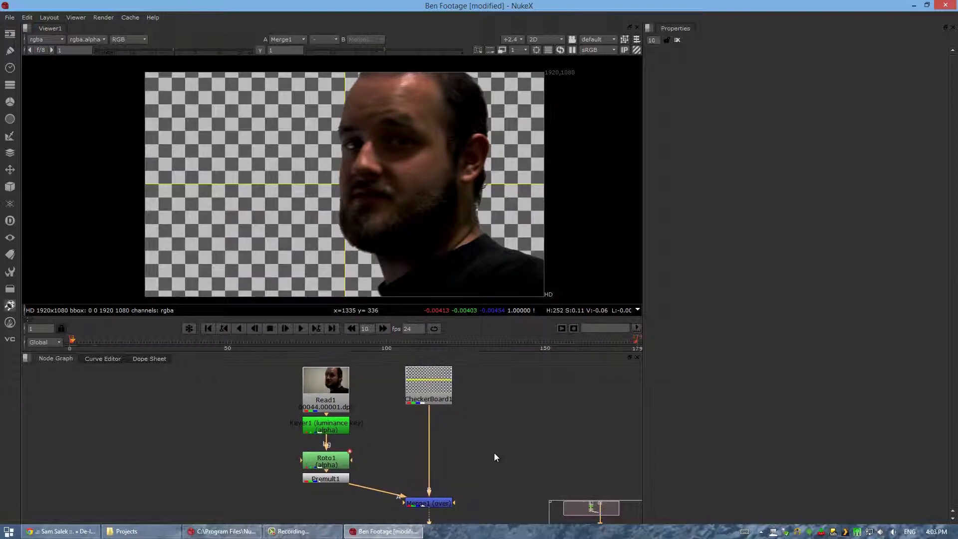
middle_drag(386, 393, 349, 408)
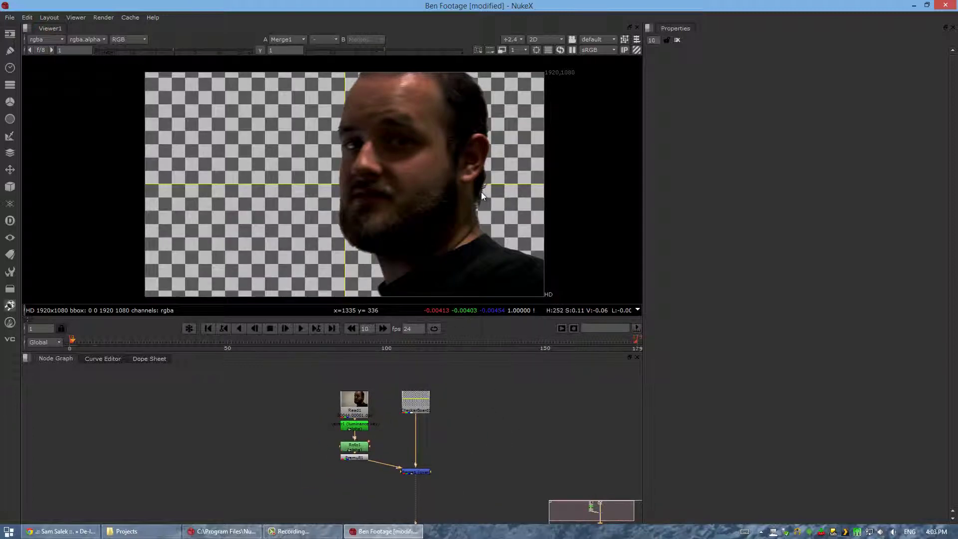
middle_drag(287, 441, 268, 401)
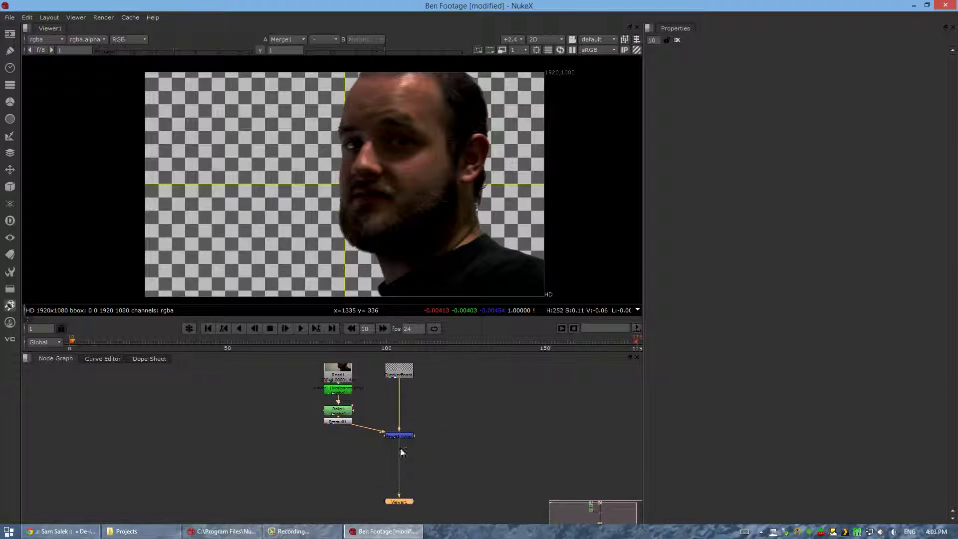
middle_drag(351, 401, 319, 427)
click(496, 430)
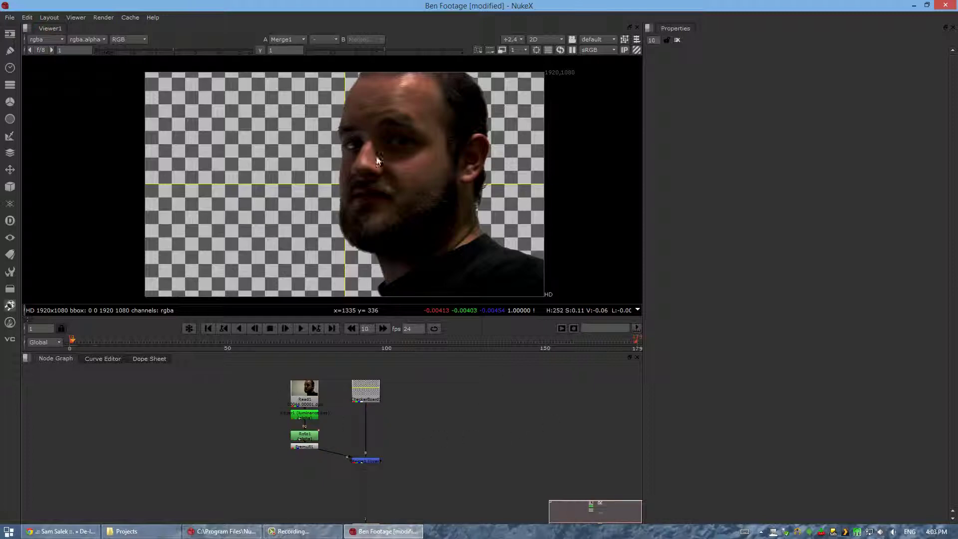
click(370, 461)
click(416, 443)
middle_drag(452, 421, 435, 440)
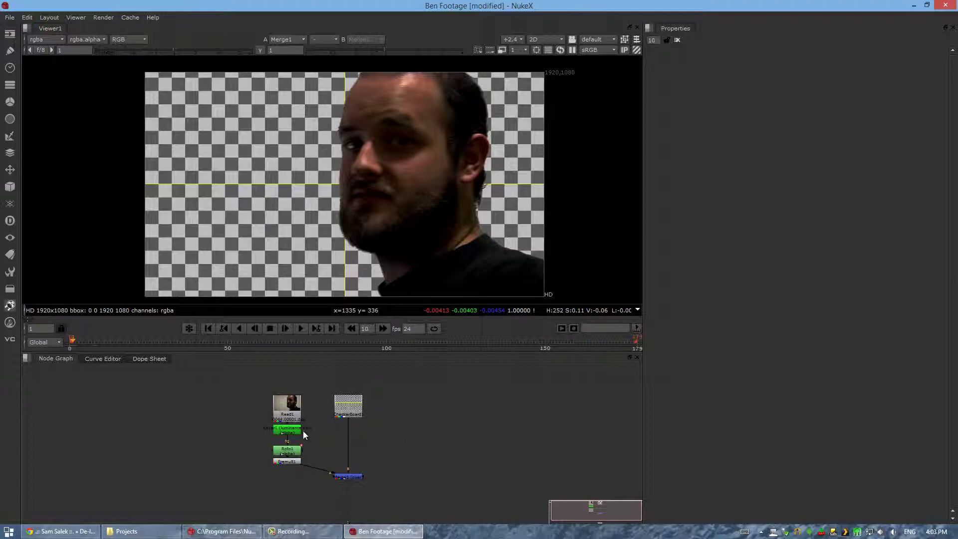
Step: Move the Roto1 node slightly closer to the Keyer1 node in the node graph
click(295, 454)
drag(292, 456, 292, 451)
click(409, 439)
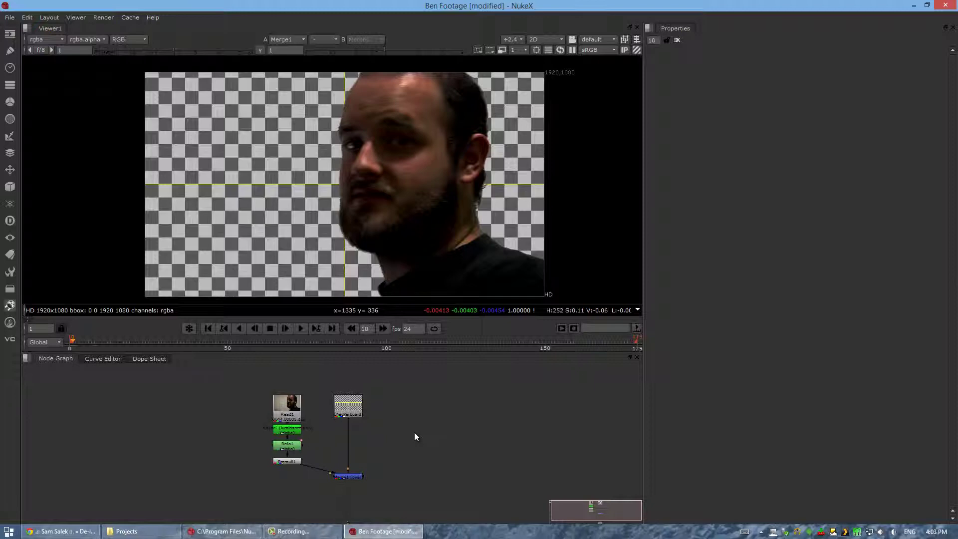